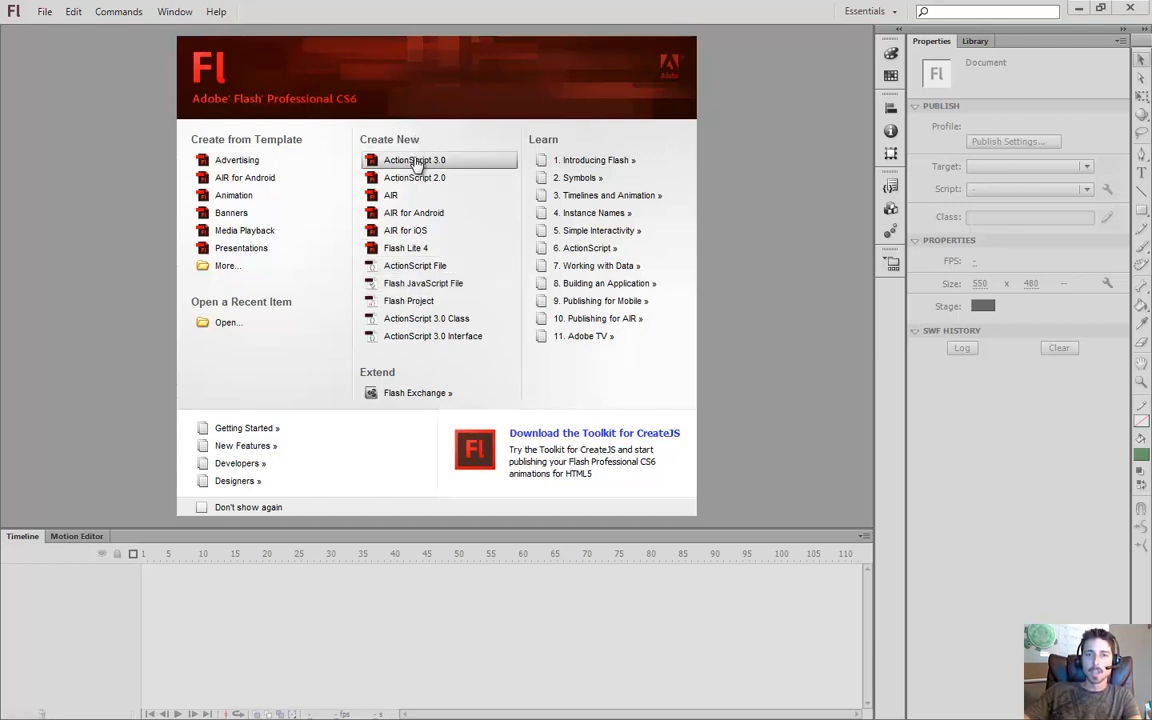
Create a new ActionScript 3.0 document and rename its first layer "background"
click(451, 161)
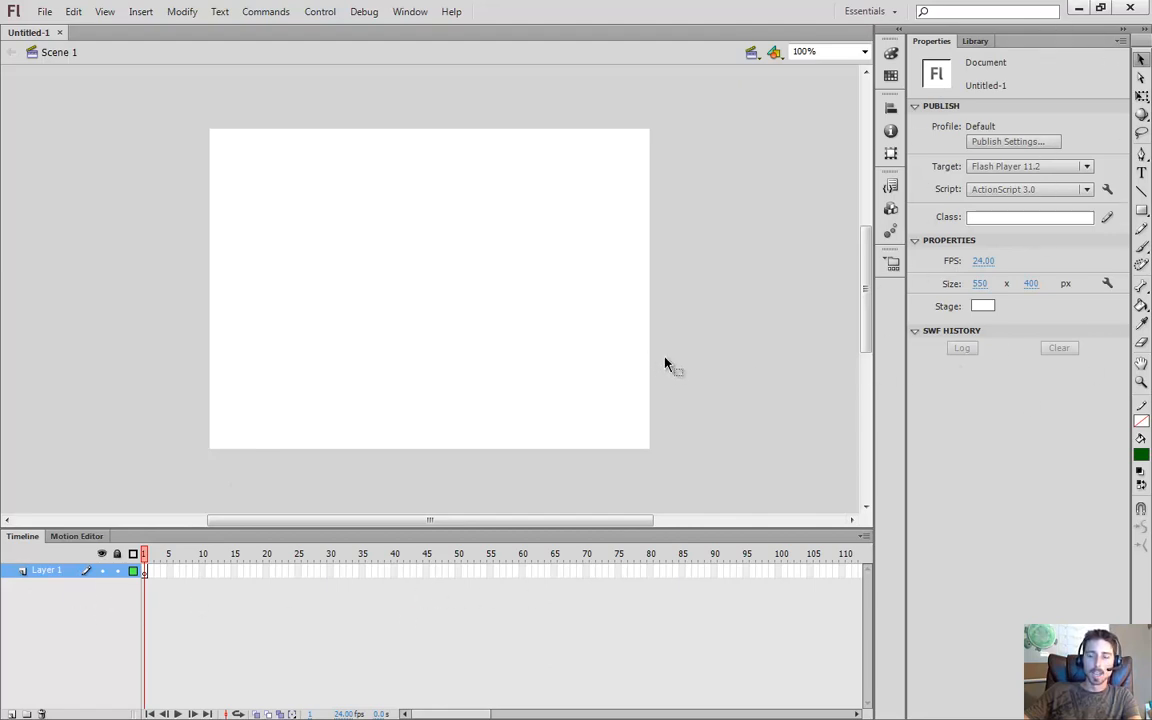
double_click(43, 572)
text(back)
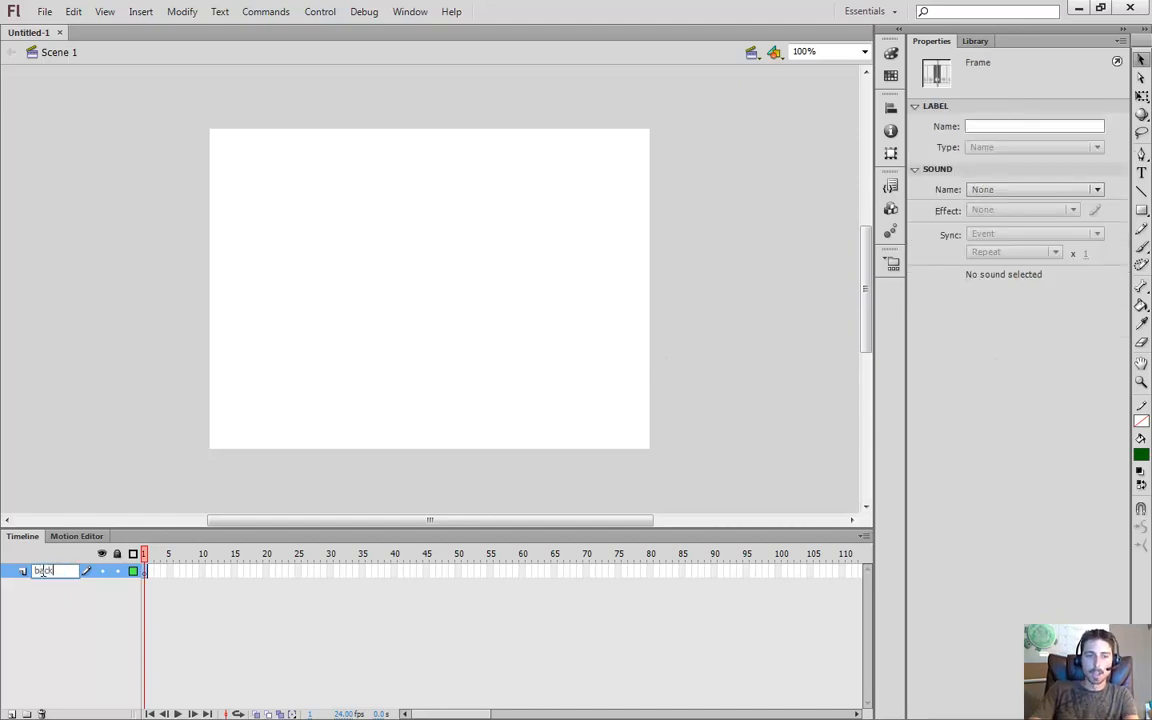
text(ground)
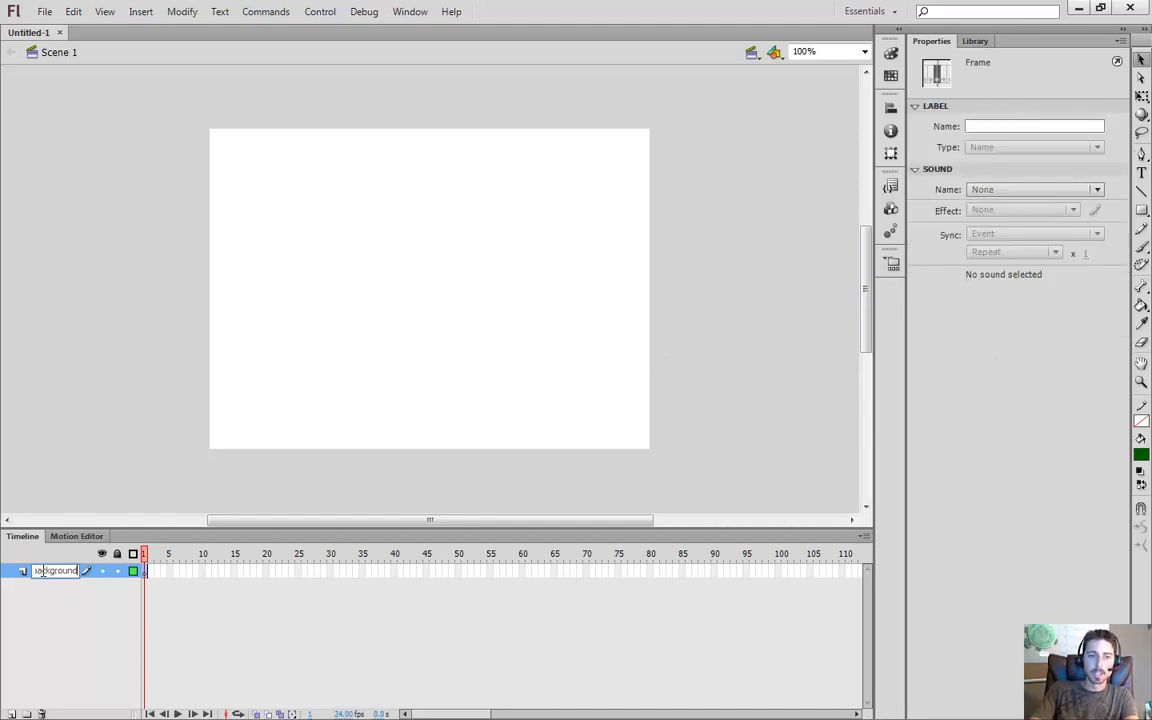
key(Return)
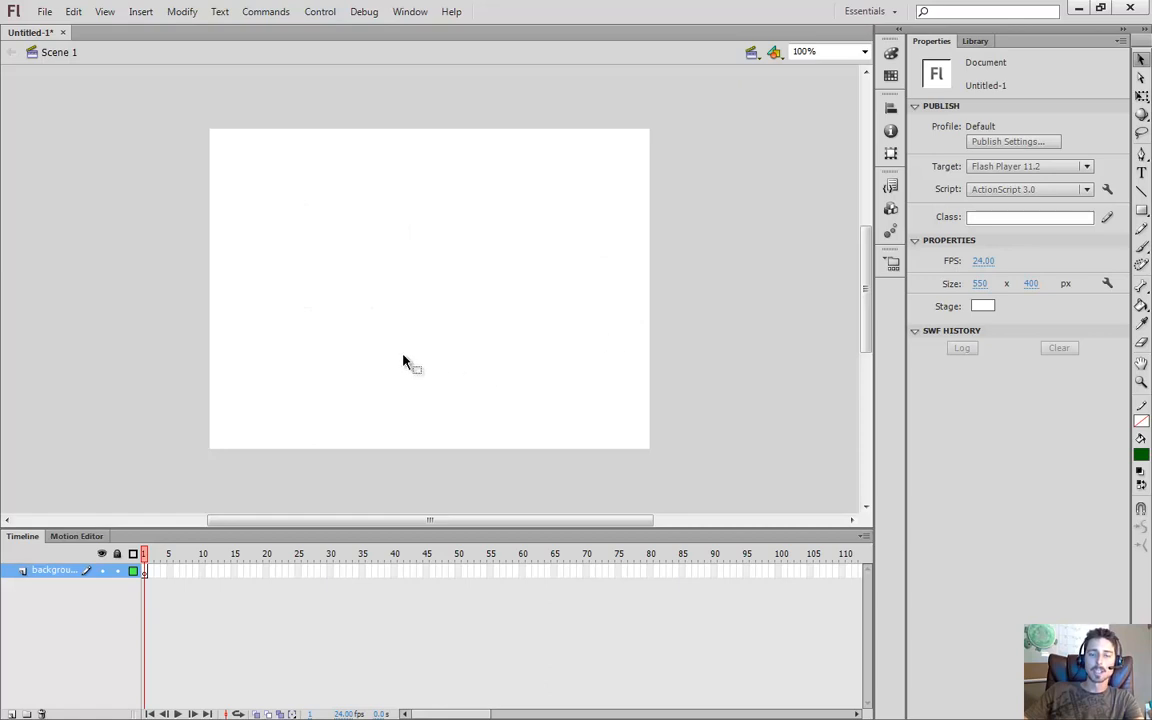
Draw a dark green filled rectangle without stroke, about 421 by 268 px, on the background layer
key(r)
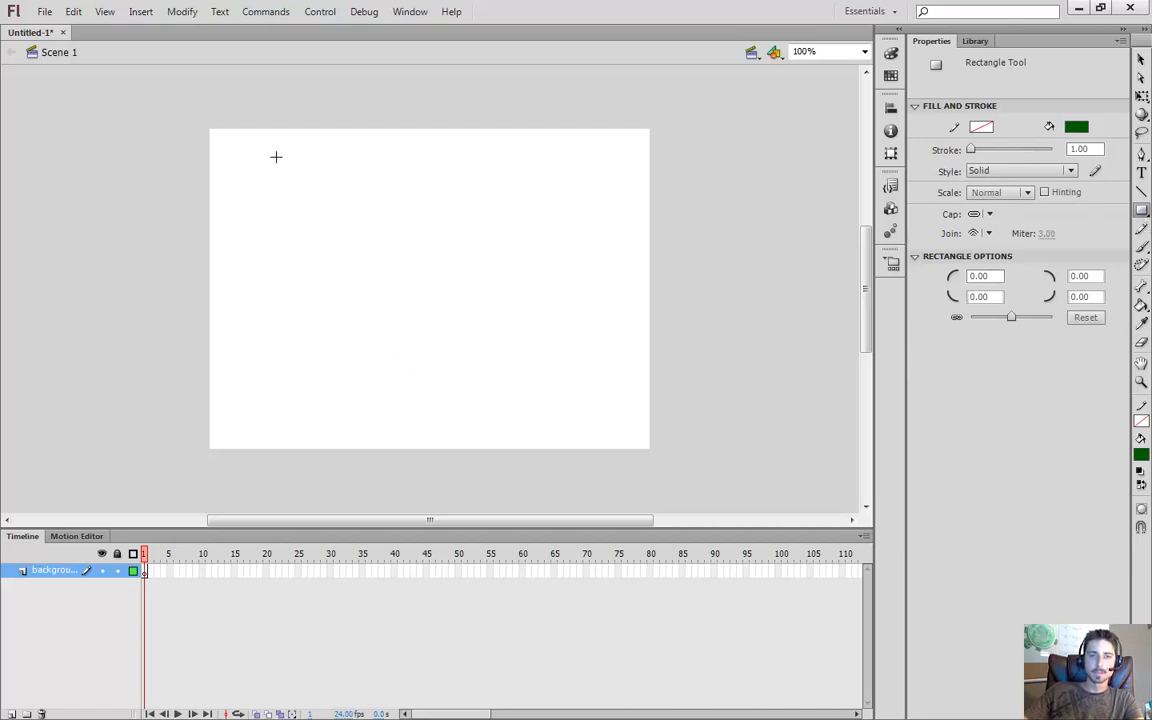
drag(277, 177, 614, 391)
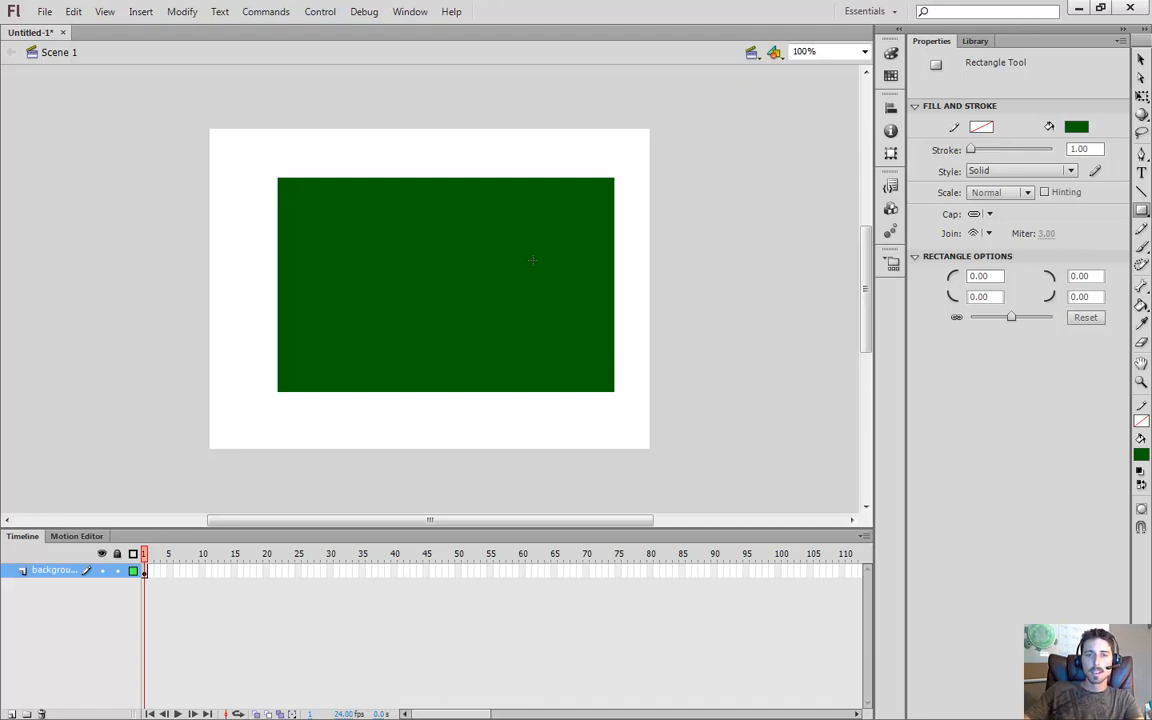
key(v)
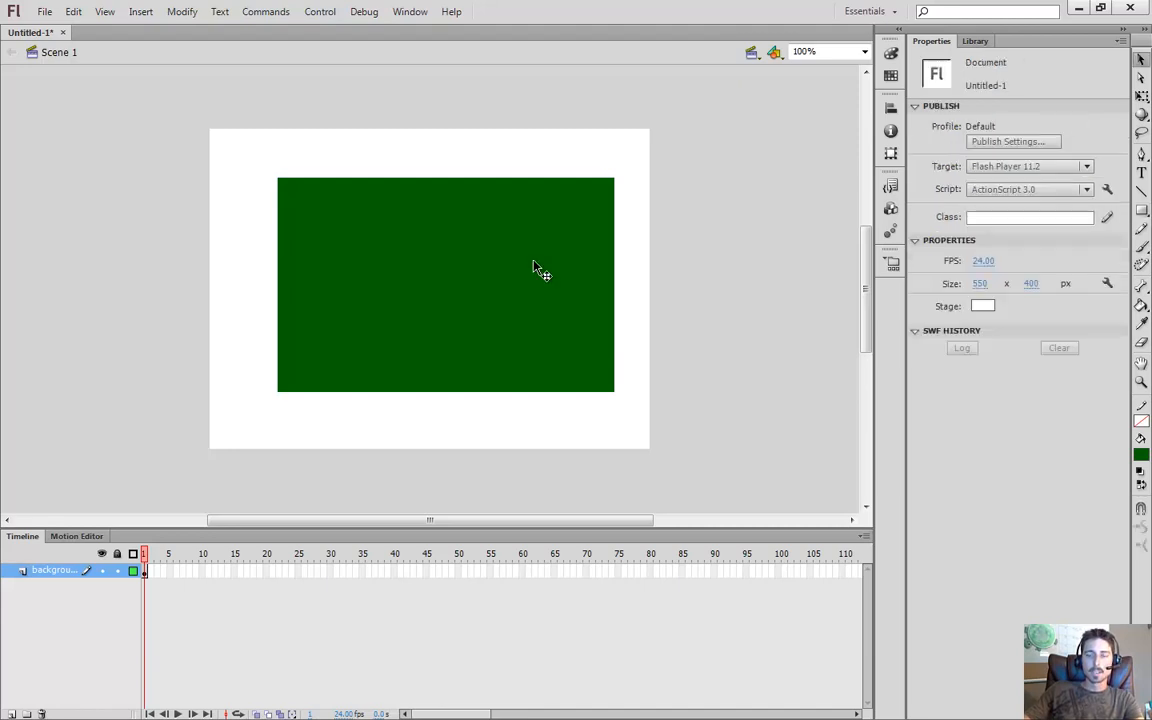
Change the rectangle's fill to a linear gradient running from dark navy #000033 to blue #000099
click(445, 259)
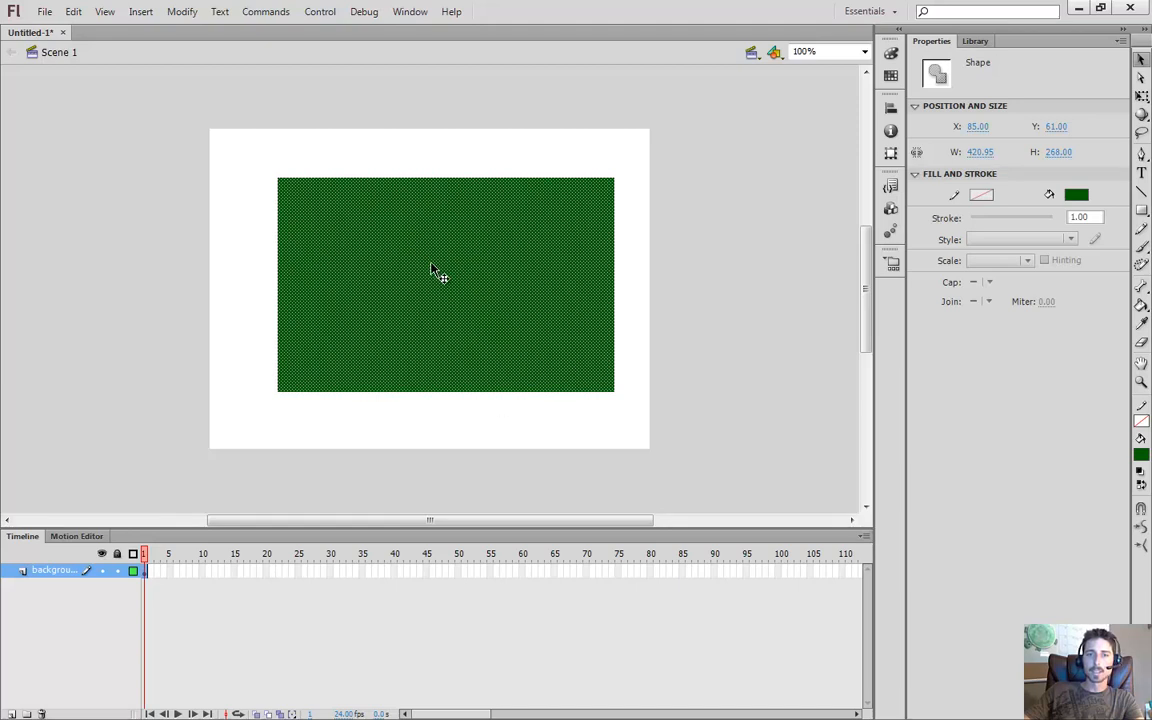
click(891, 55)
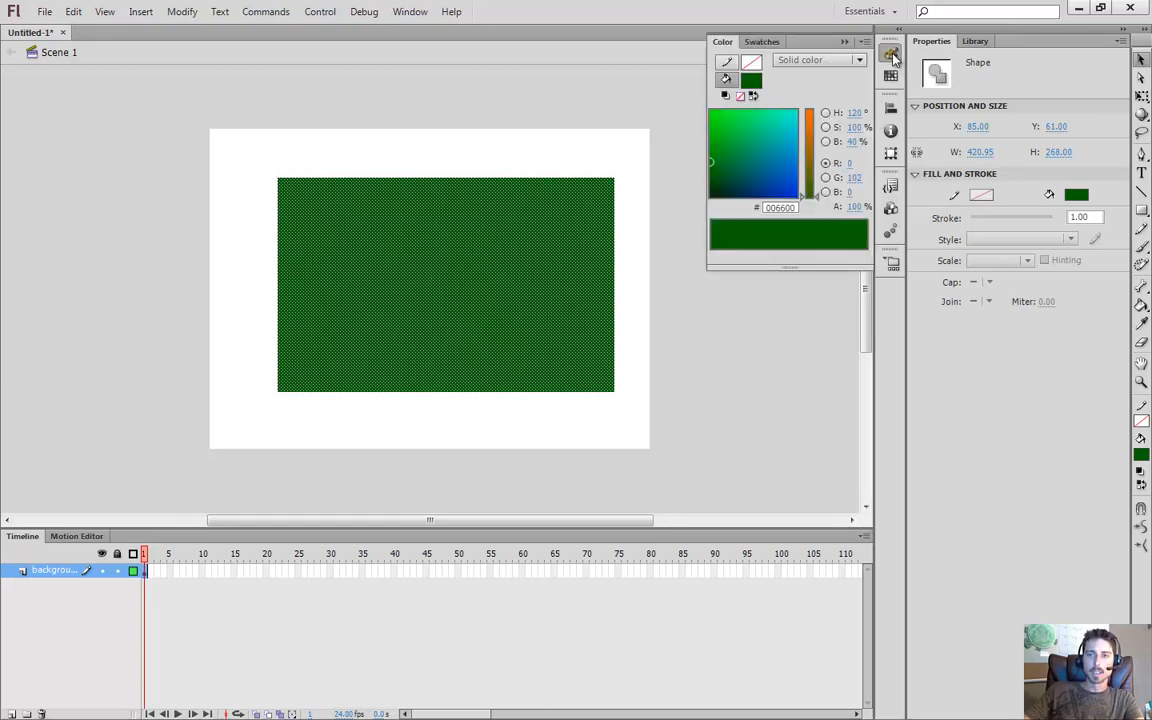
click(822, 61)
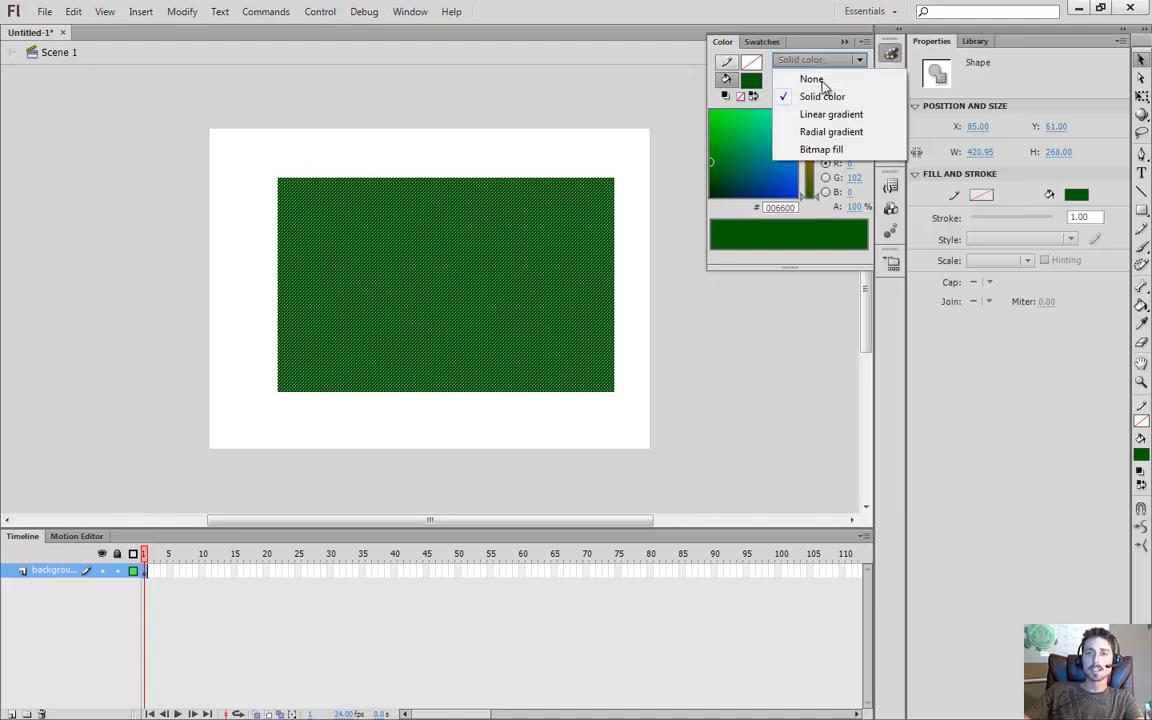
click(823, 116)
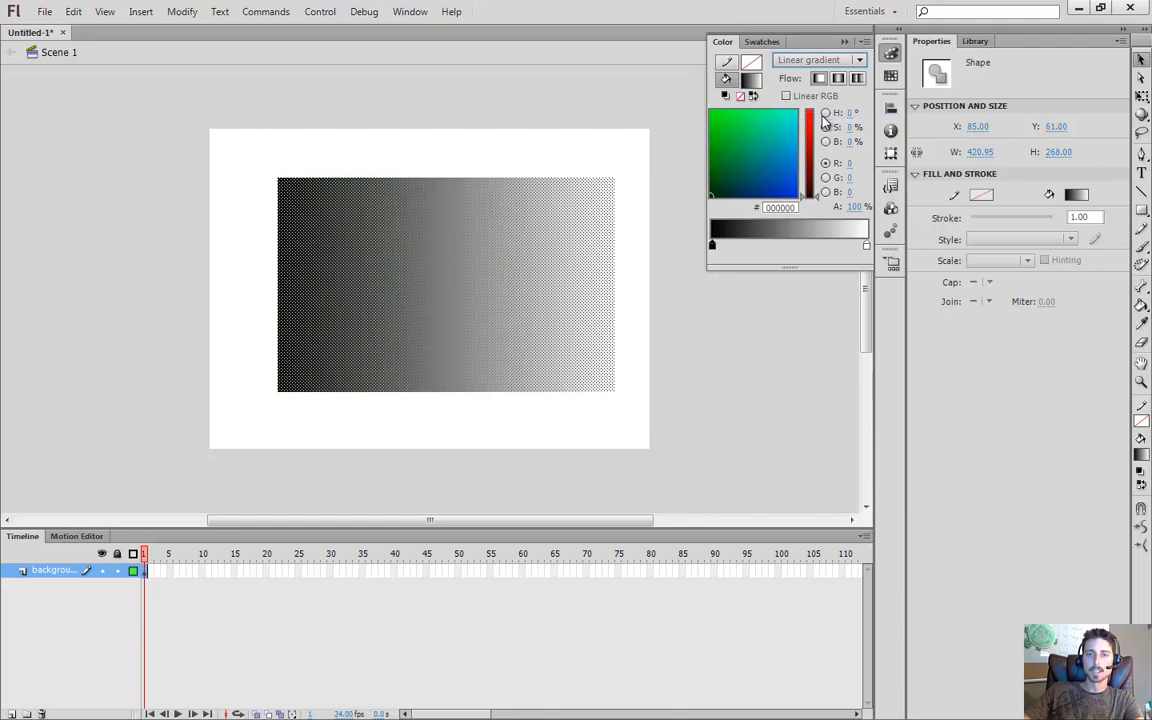
double_click(711, 245)
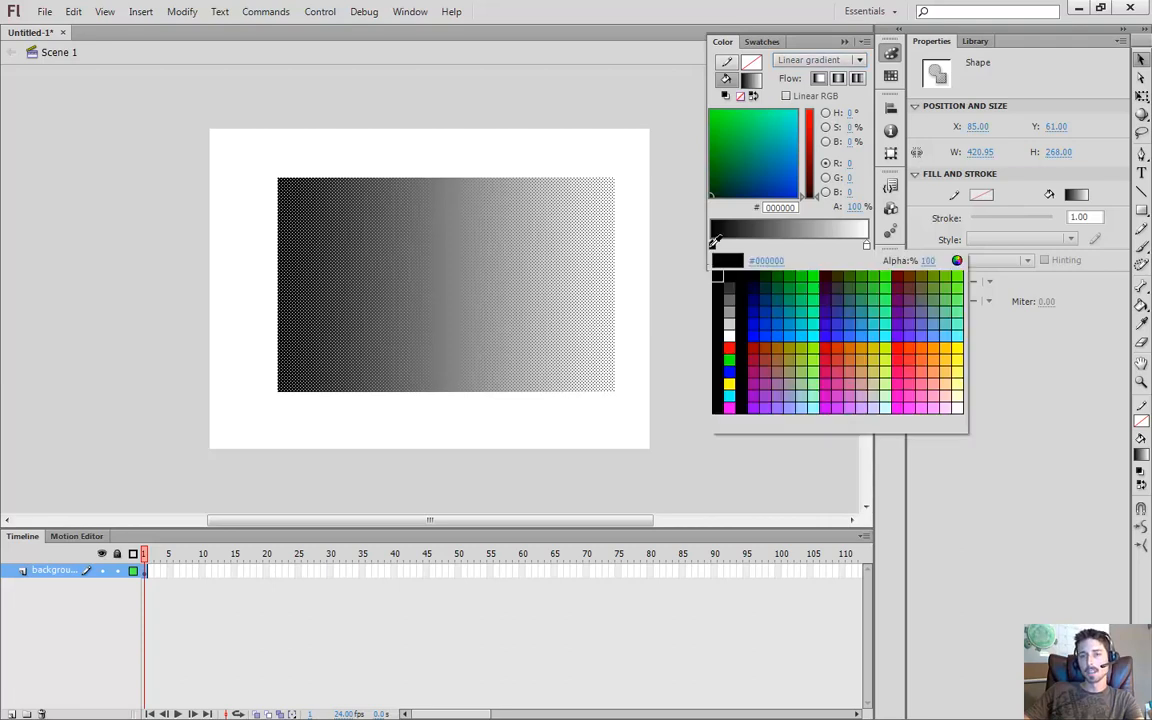
click(752, 299)
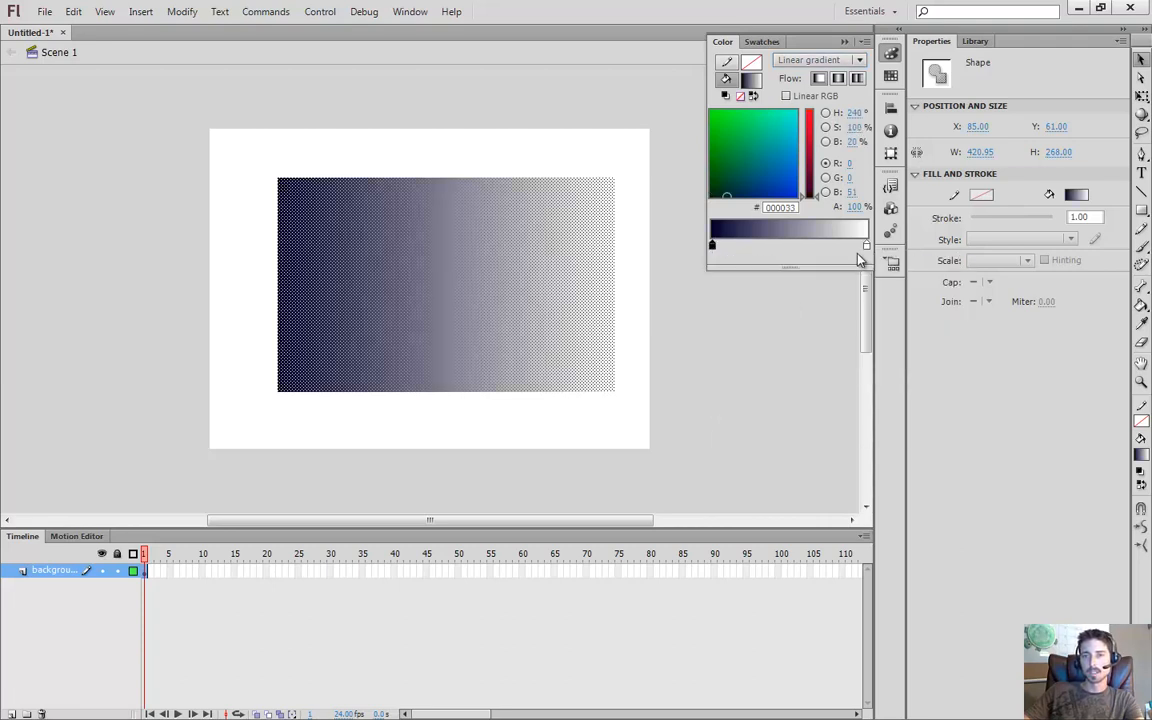
double_click(866, 246)
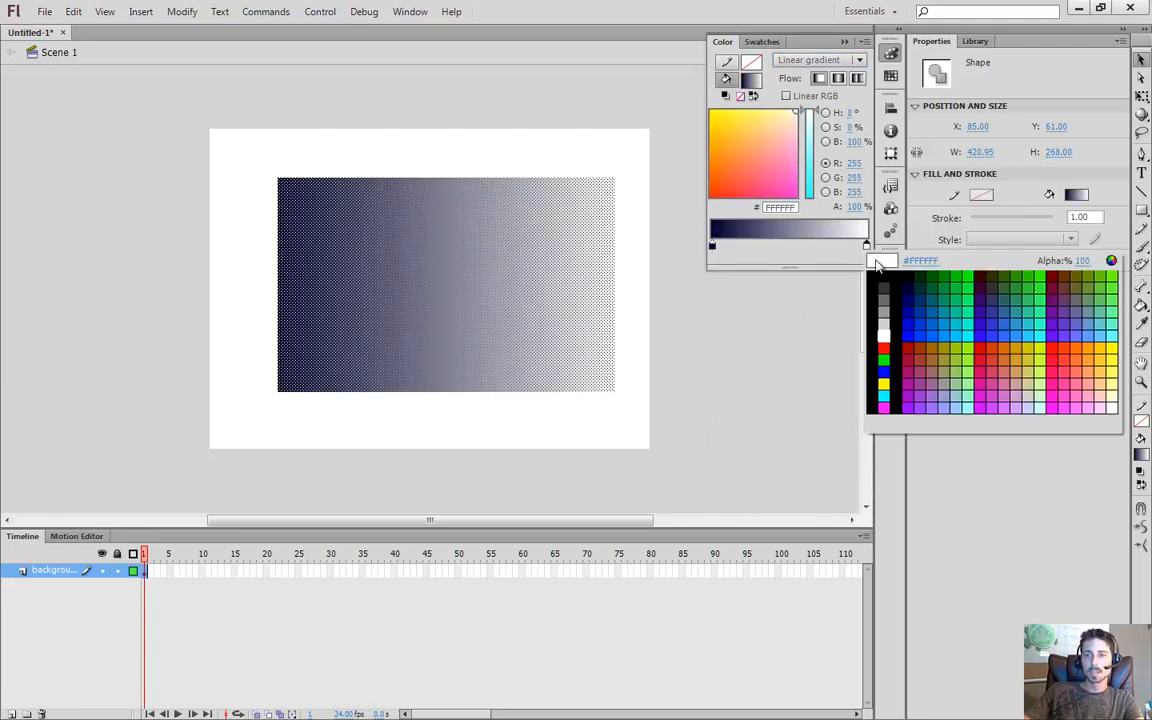
click(908, 310)
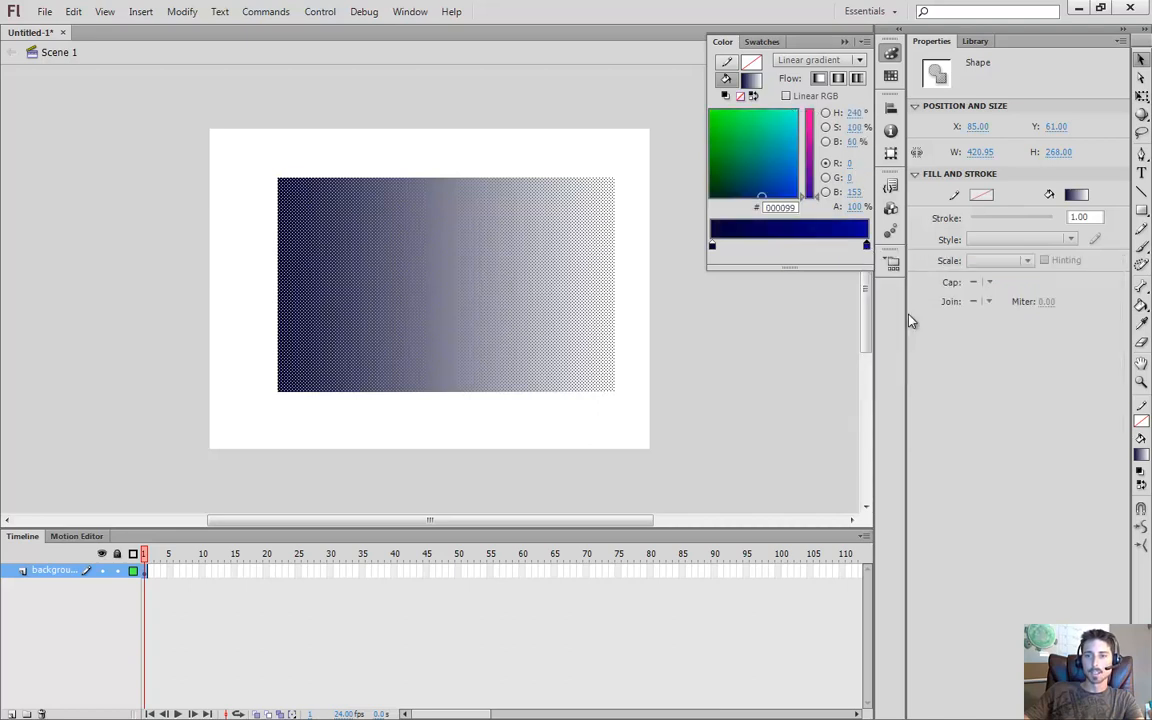
click(684, 376)
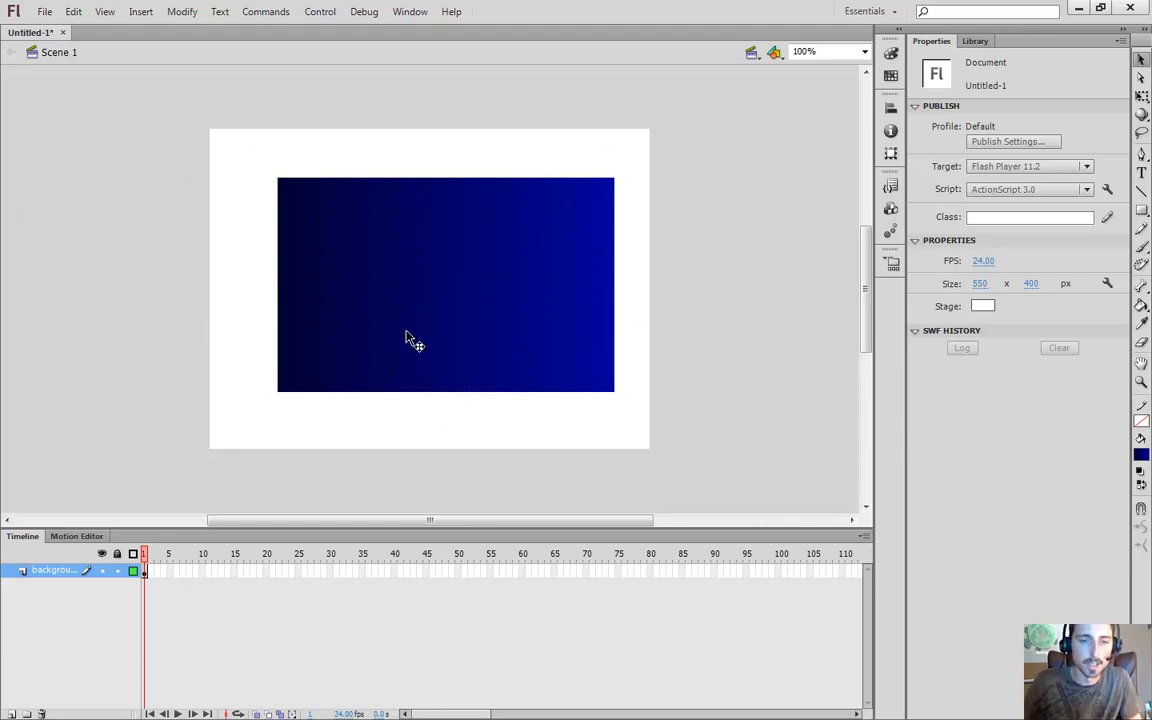
Match the gradient rectangle's width and height to the stage and align it to the stage's left and top edges
click(495, 302)
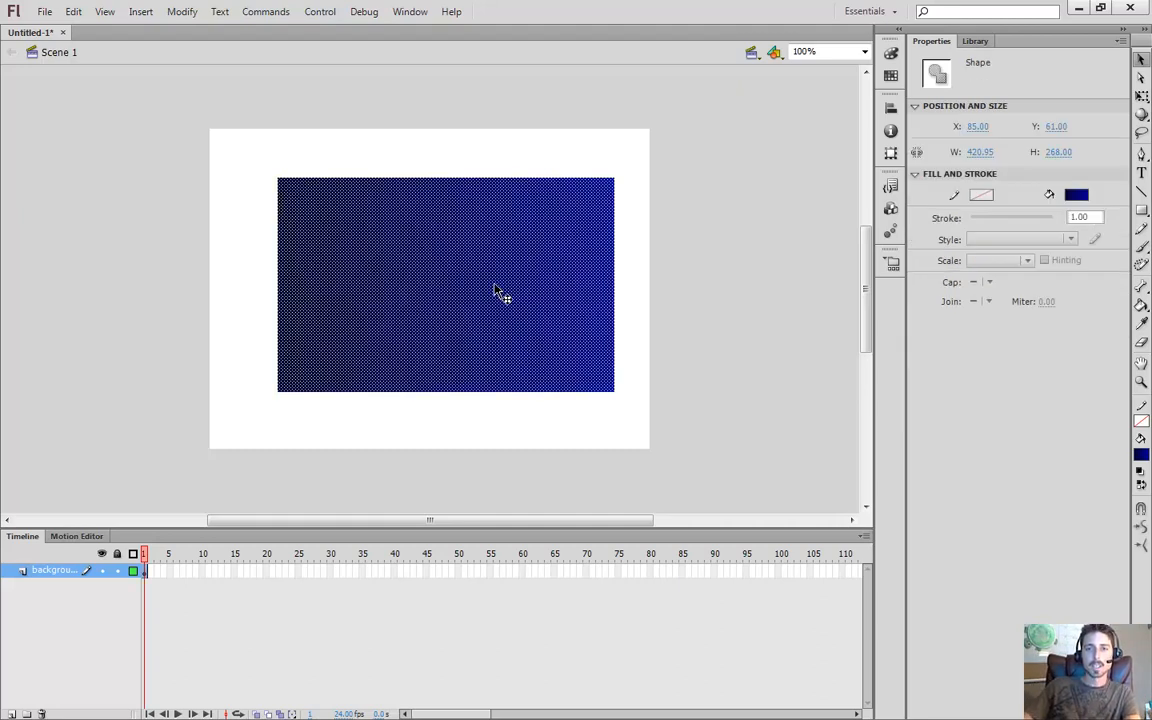
click(889, 112)
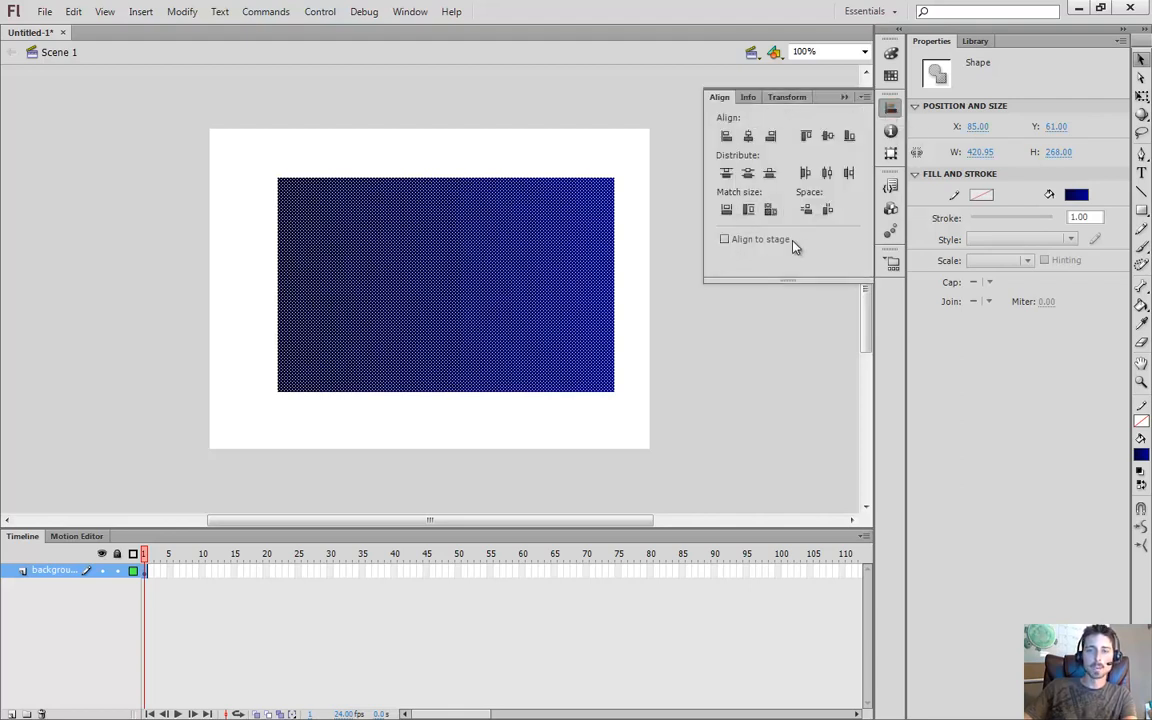
click(756, 246)
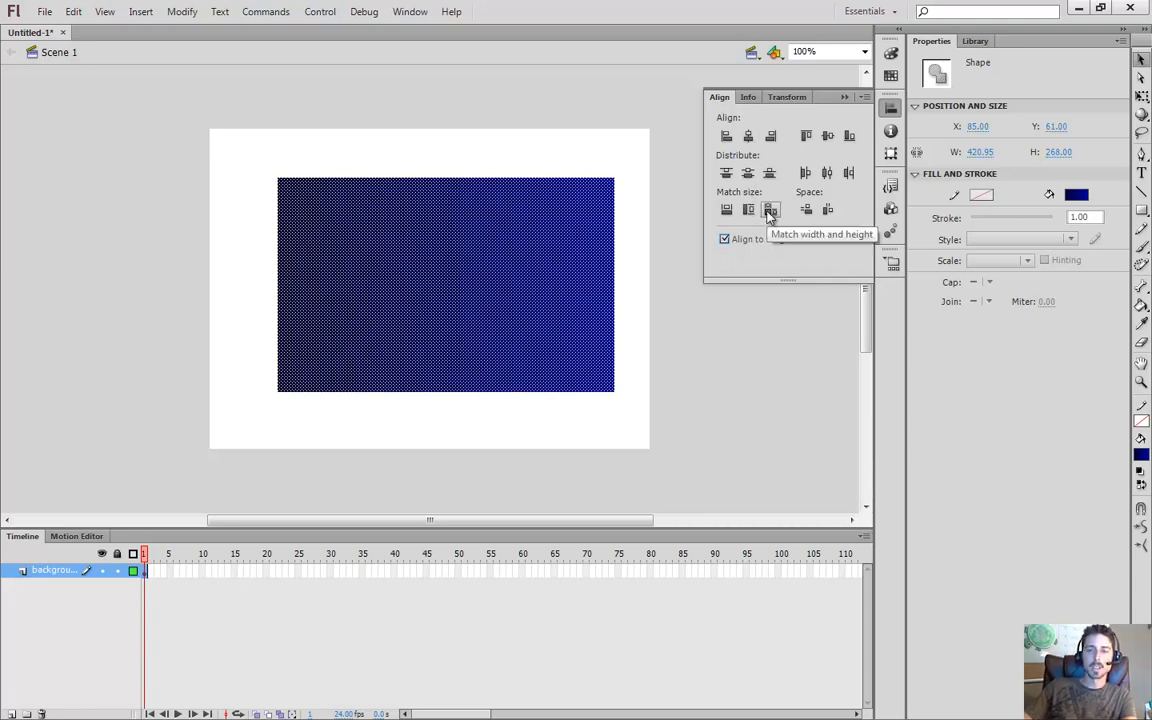
click(770, 211)
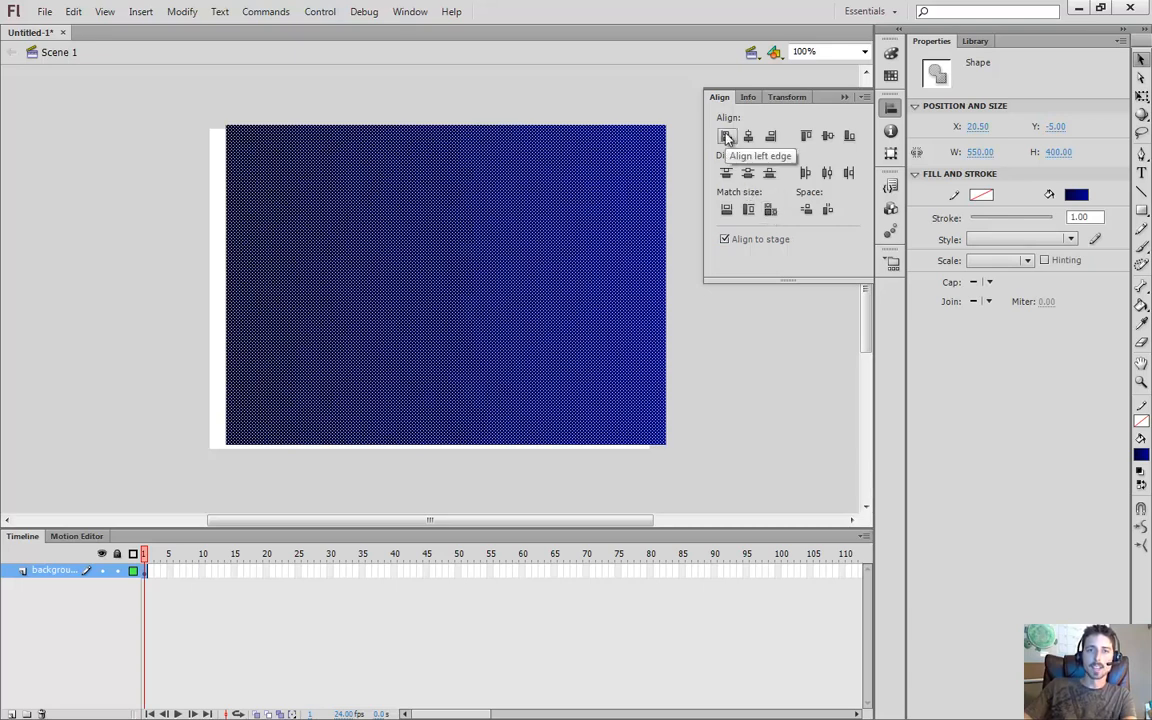
click(727, 137)
click(806, 136)
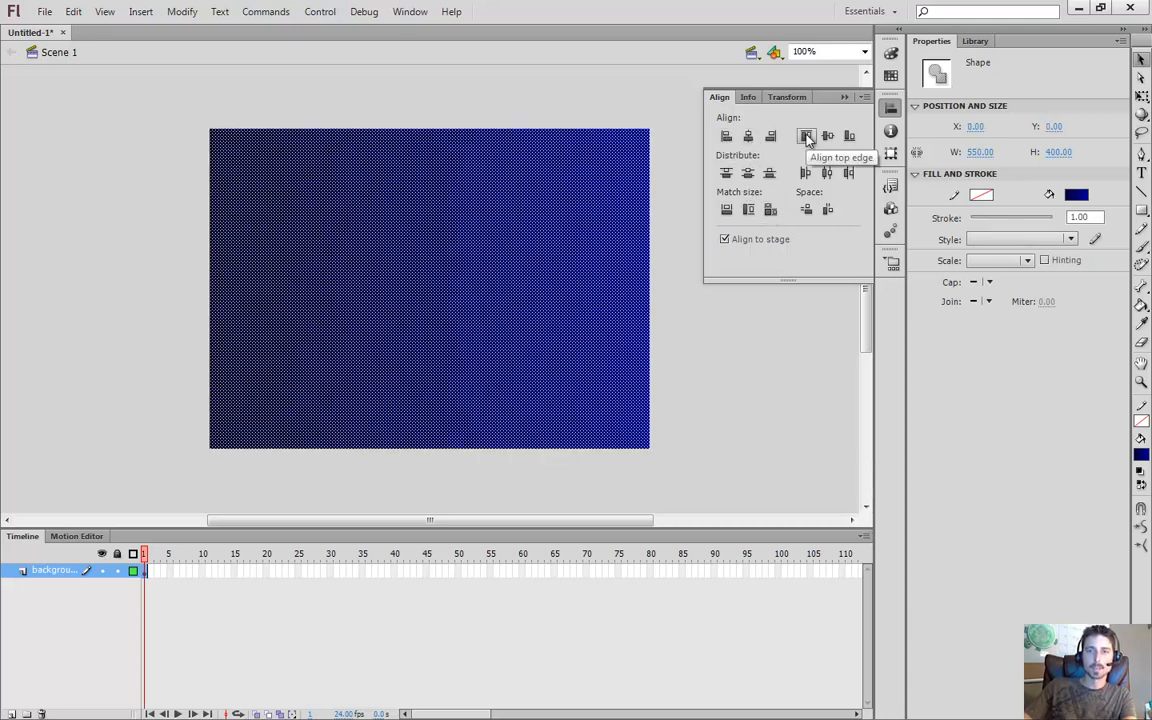
click(737, 242)
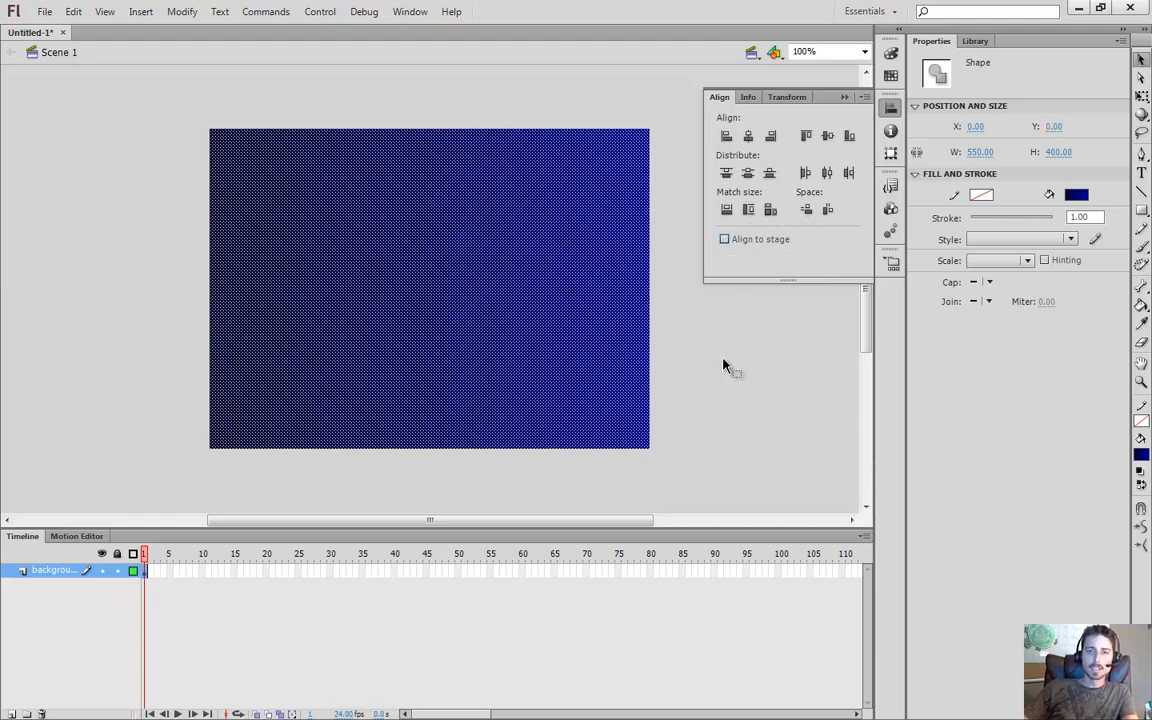
click(723, 367)
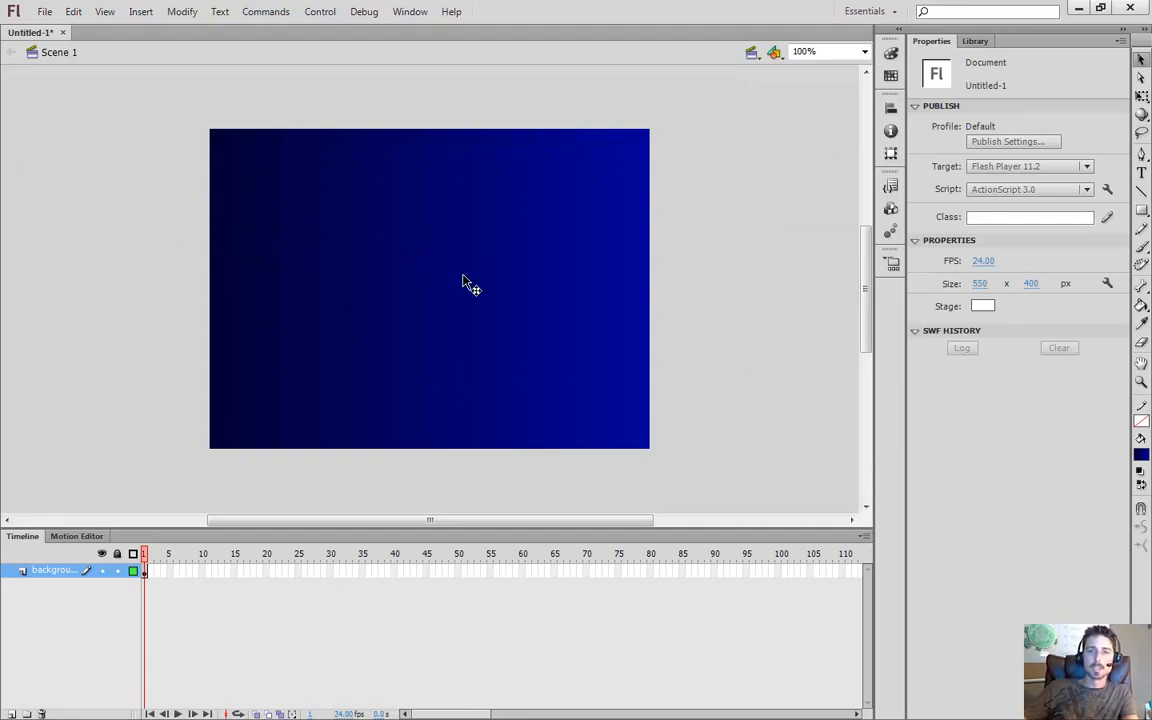
Rotate and stretch the rectangle's gradient so it runs nearly vertically, slightly tilted, with lighter blue at the top and navy at the bottom
click(440, 342)
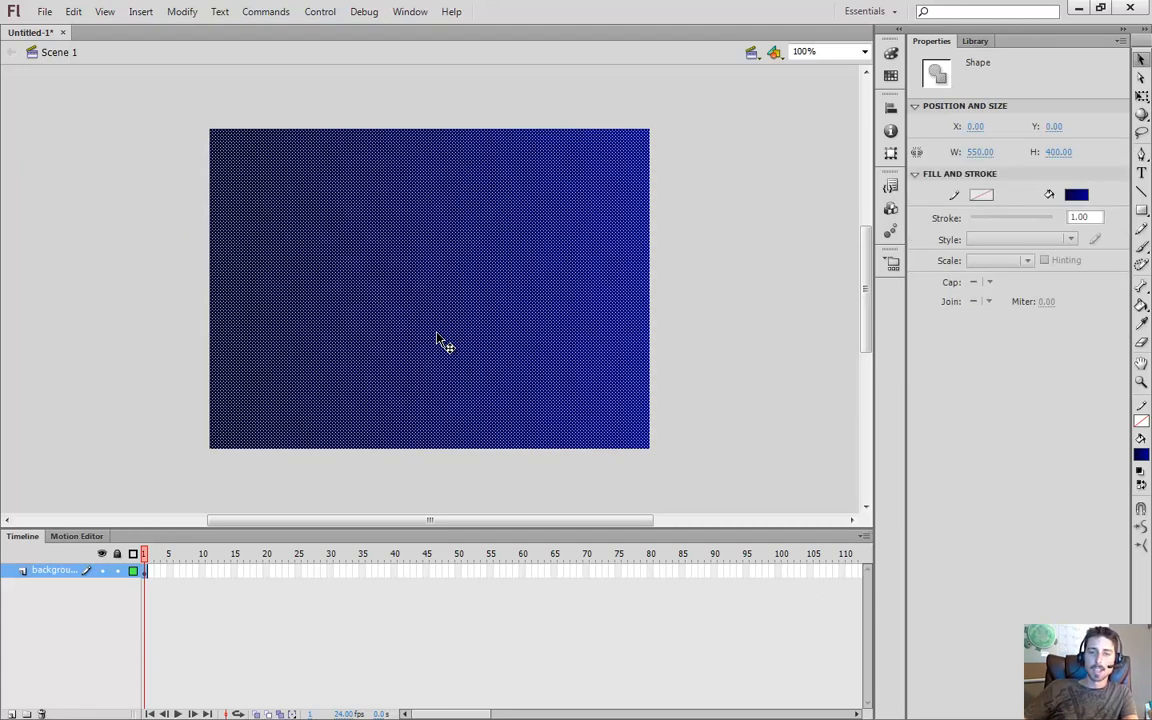
key(f)
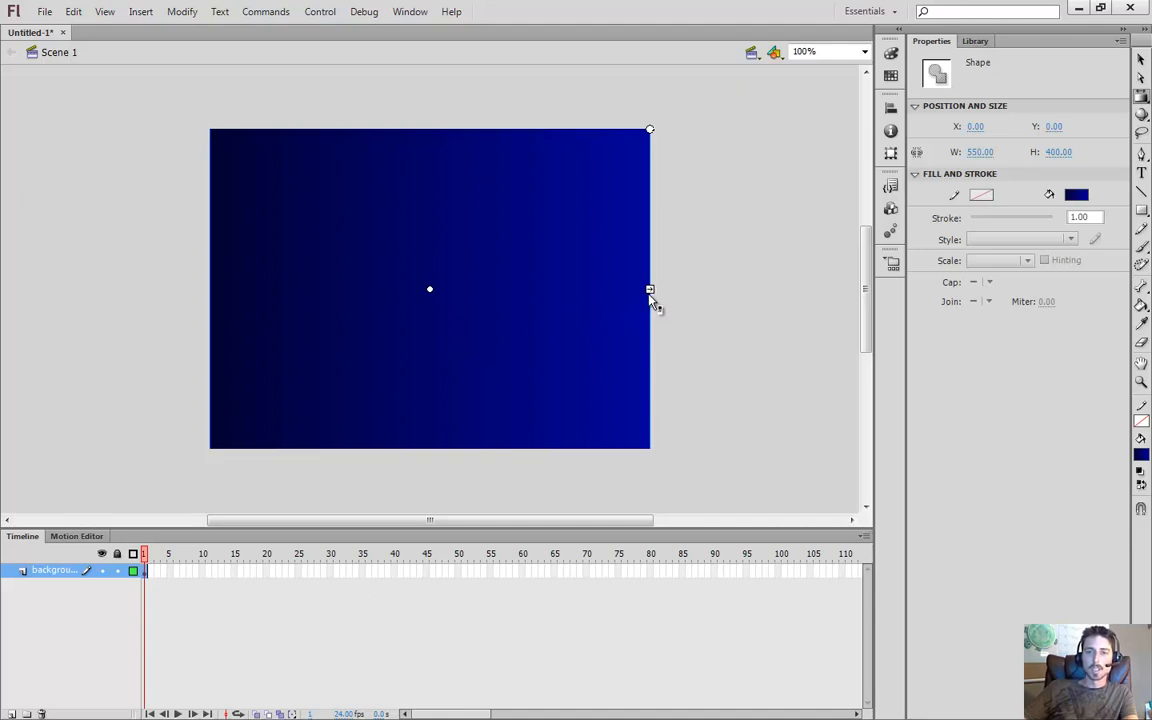
drag(650, 289, 543, 288)
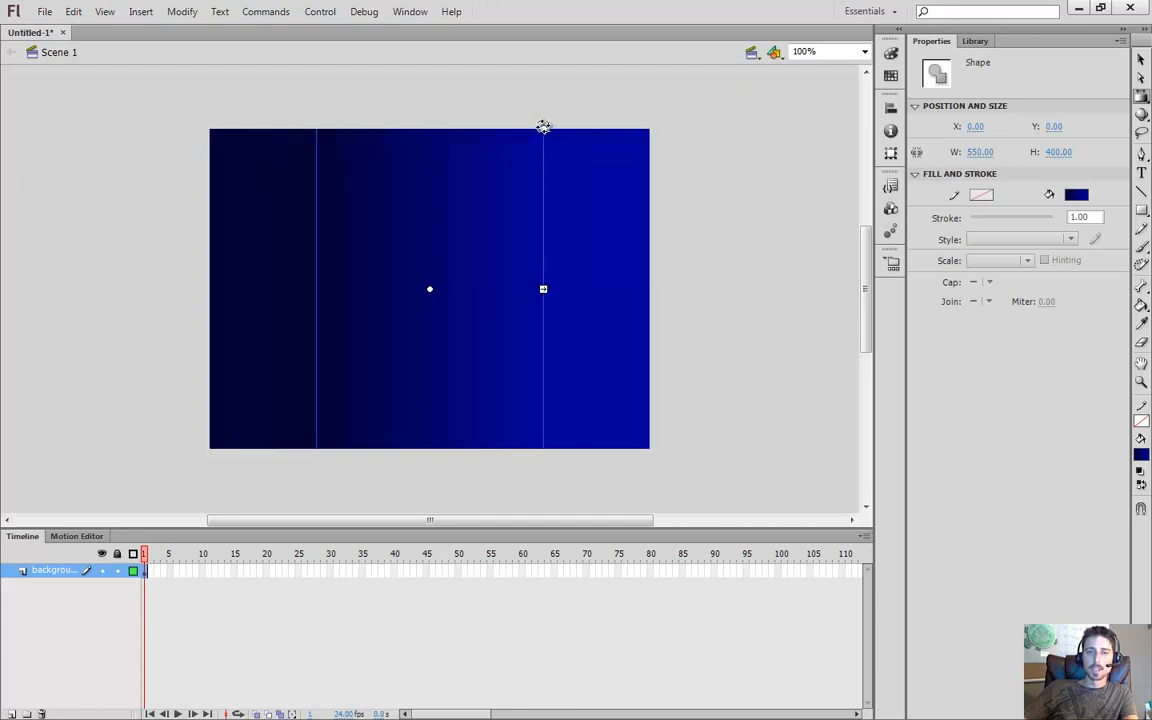
drag(542, 130, 223, 177)
drag(416, 175, 413, 147)
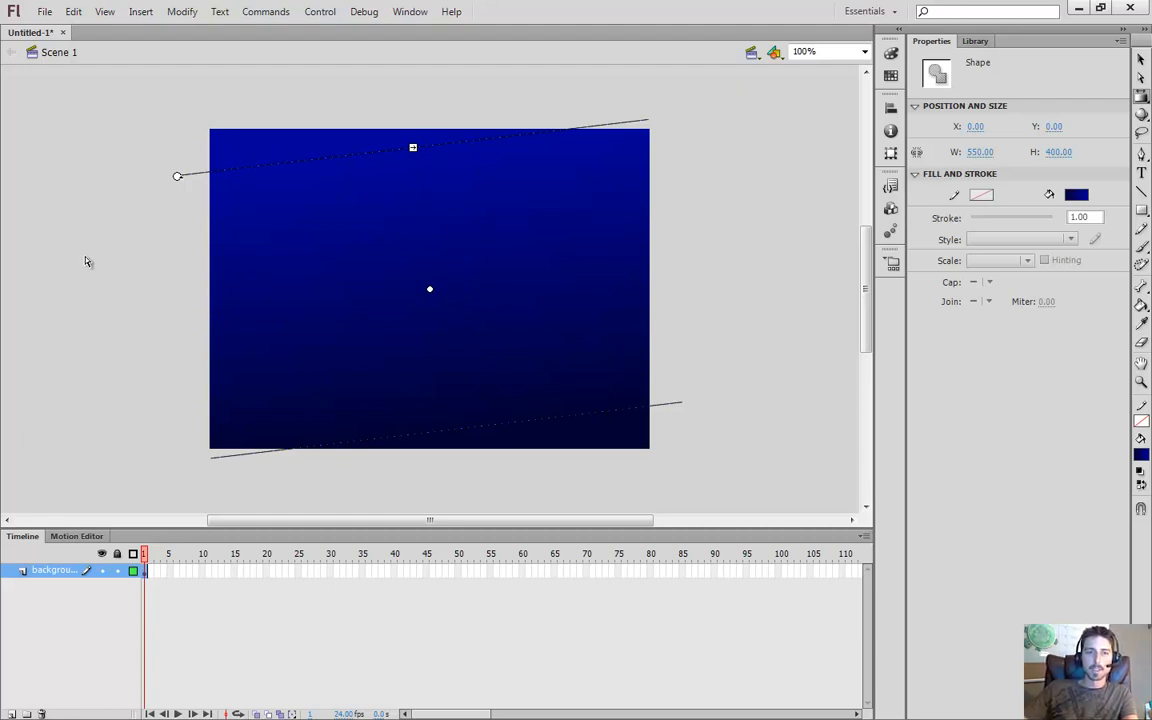
key(v)
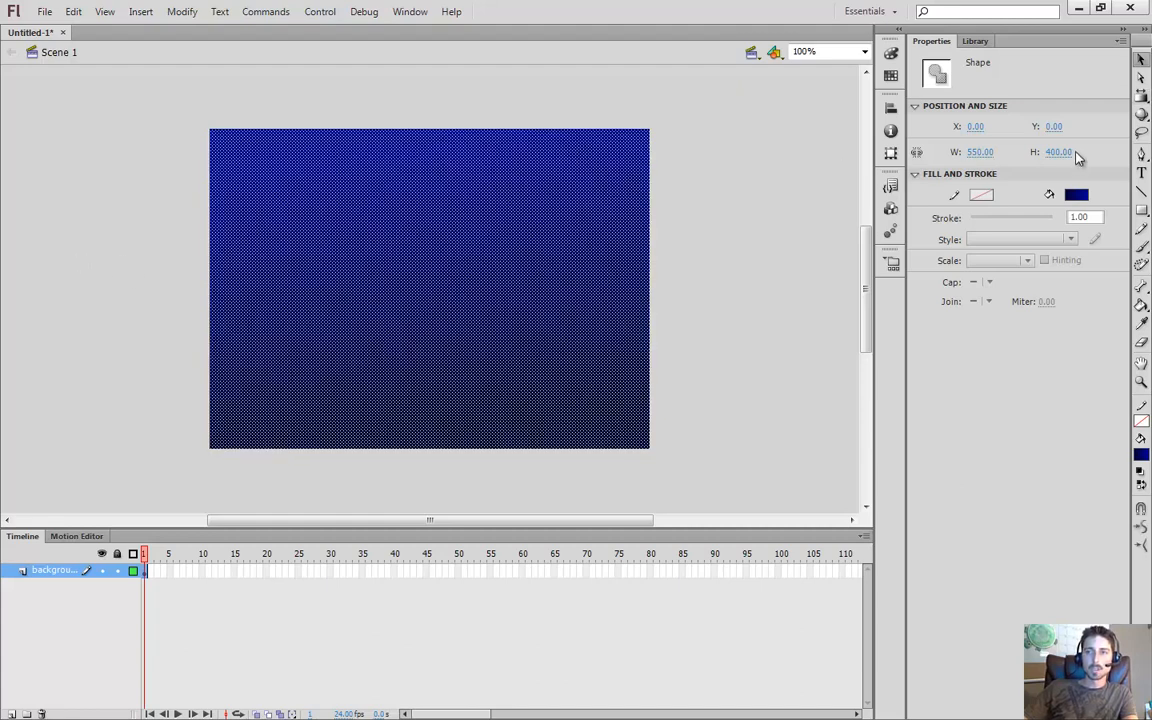
click(161, 230)
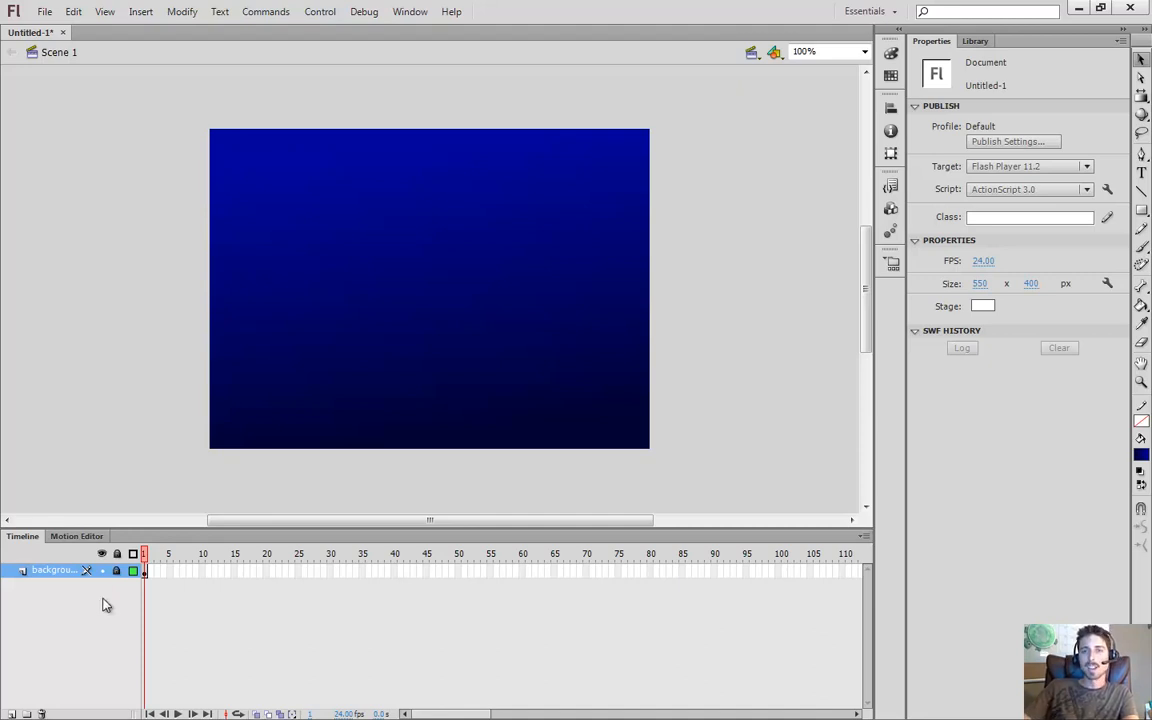
Add a new layer above the background layer and name it "rocket"
click(12, 713)
double_click(50, 570)
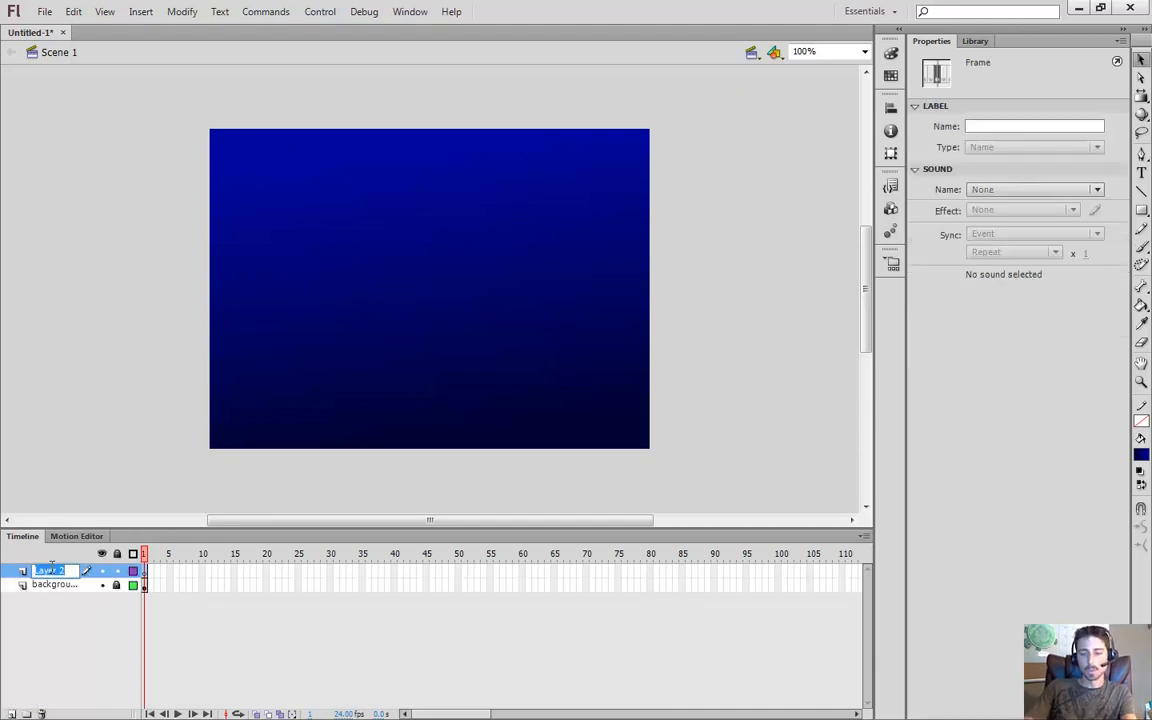
text(rocket)
key(Return)
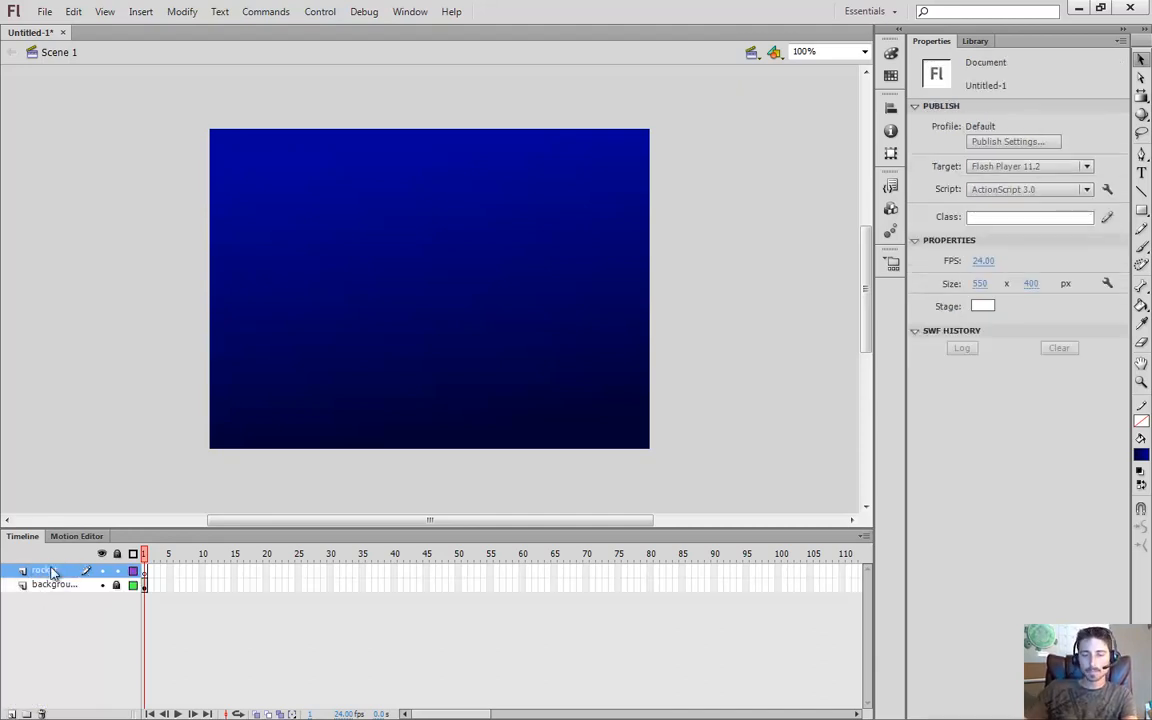
Draw a tall, narrow light gray rectangle with no stroke in the middle of the stage on the rocket layer
click(146, 573)
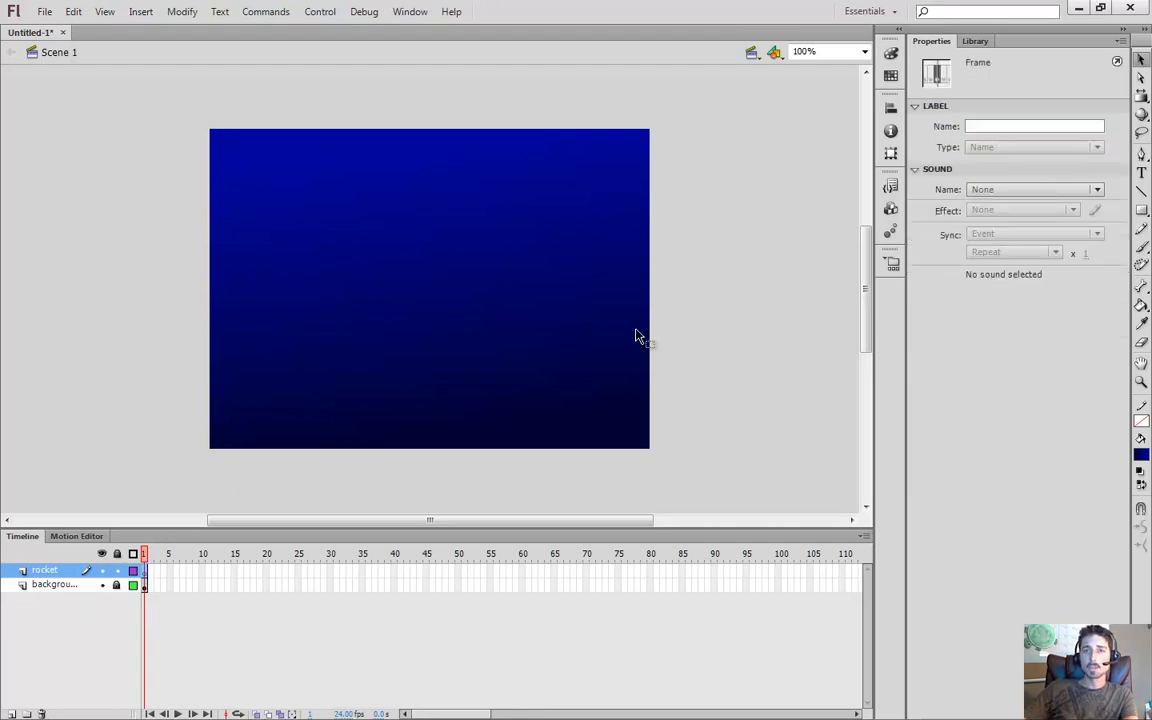
key(r)
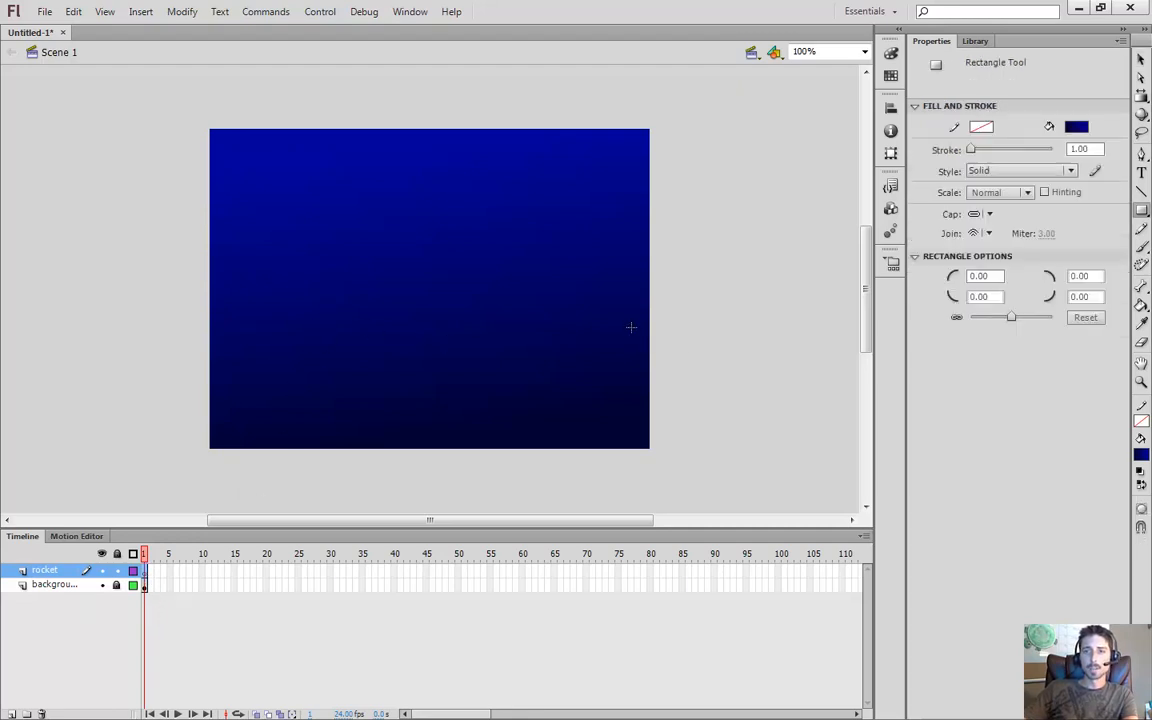
click(1076, 127)
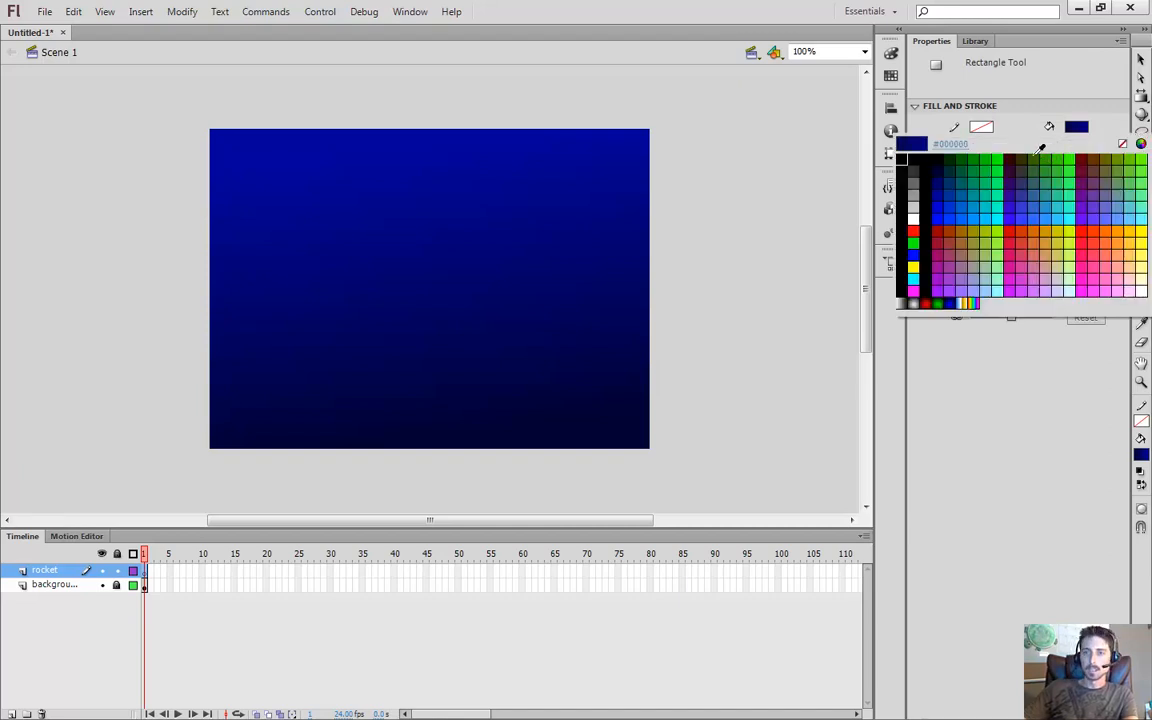
click(920, 208)
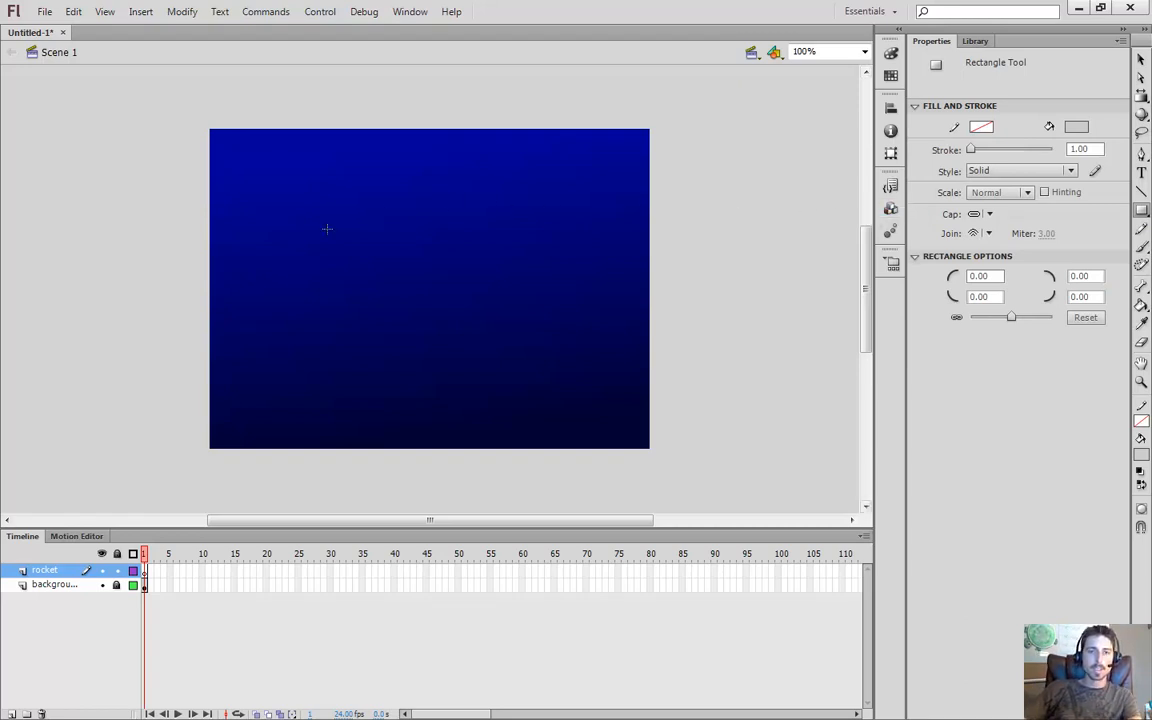
drag(400, 166, 478, 404)
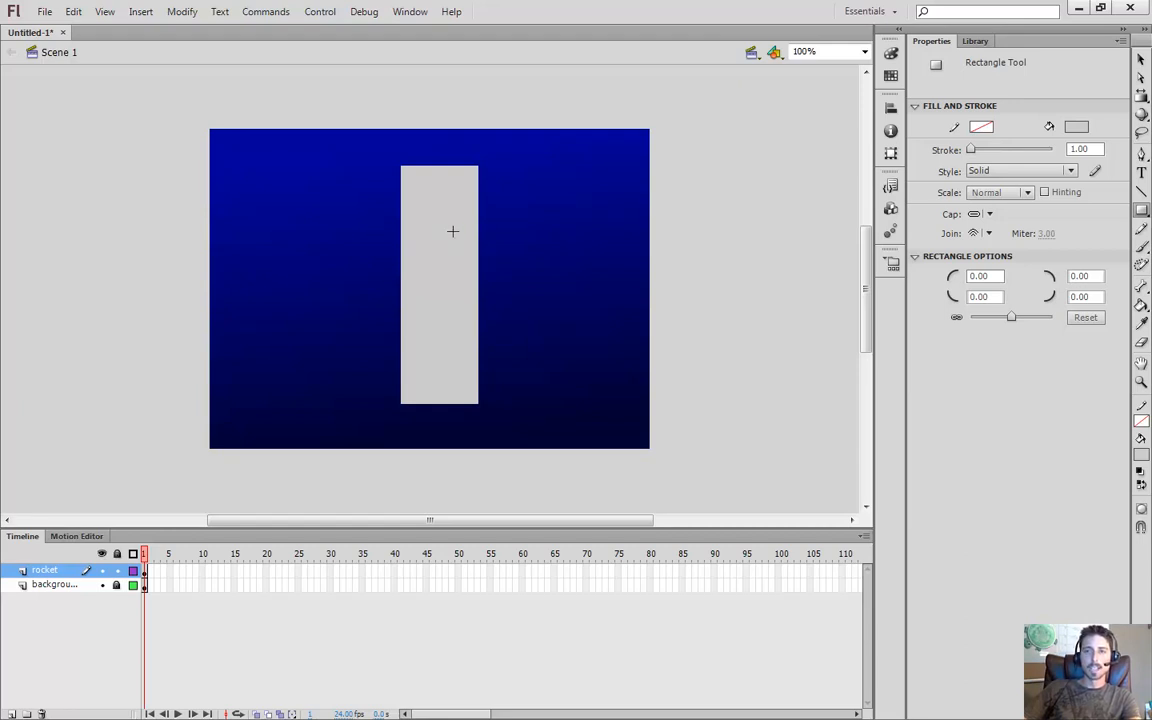
key(r)
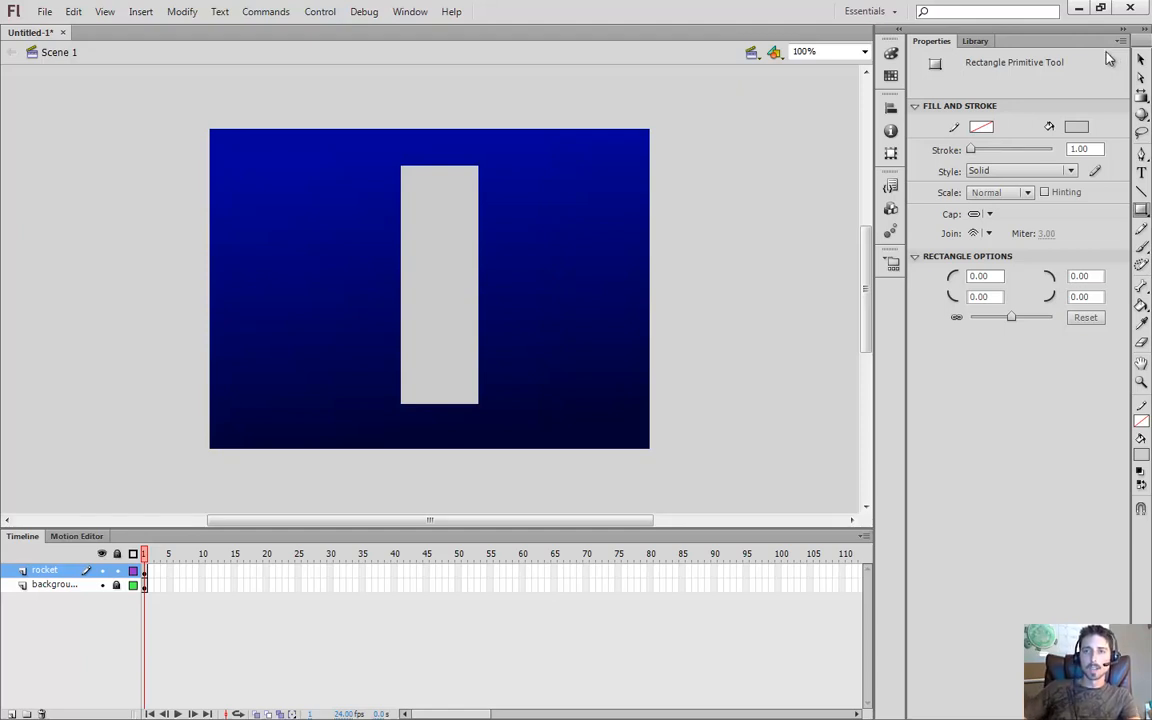
key(r)
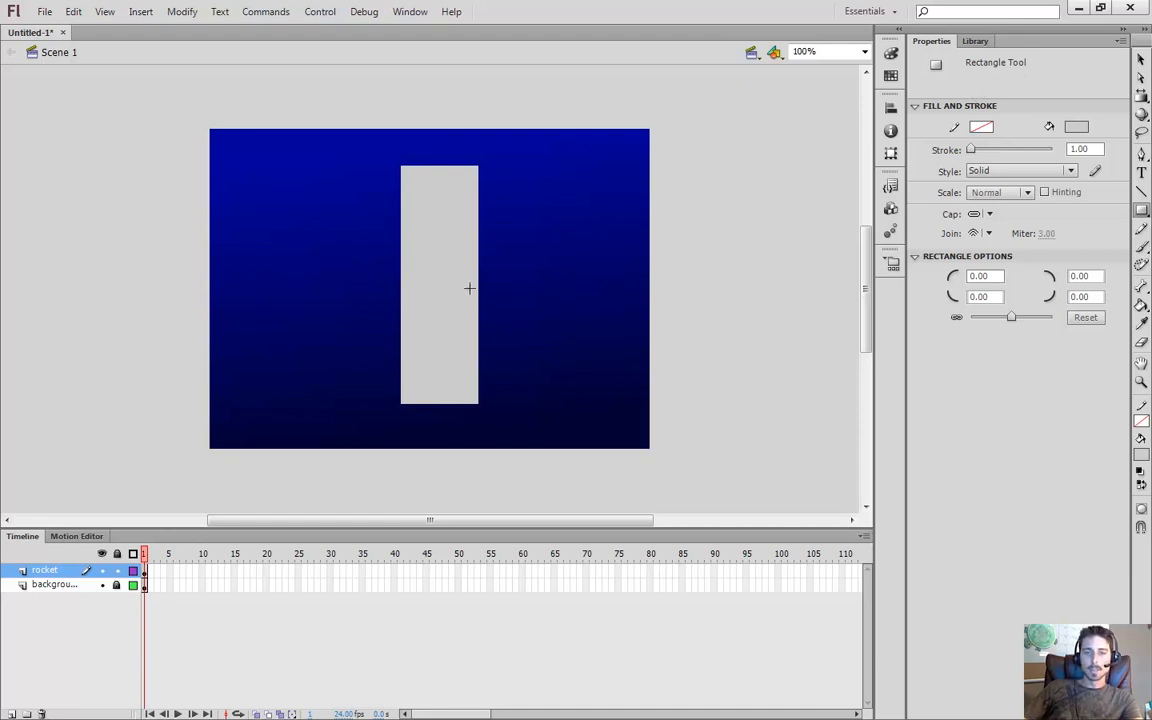
Reshape the gray rectangle into a rocket body with a rounded nose, outward-curving sides, a narrower base and a slightly bowed bottom edge
key(v)
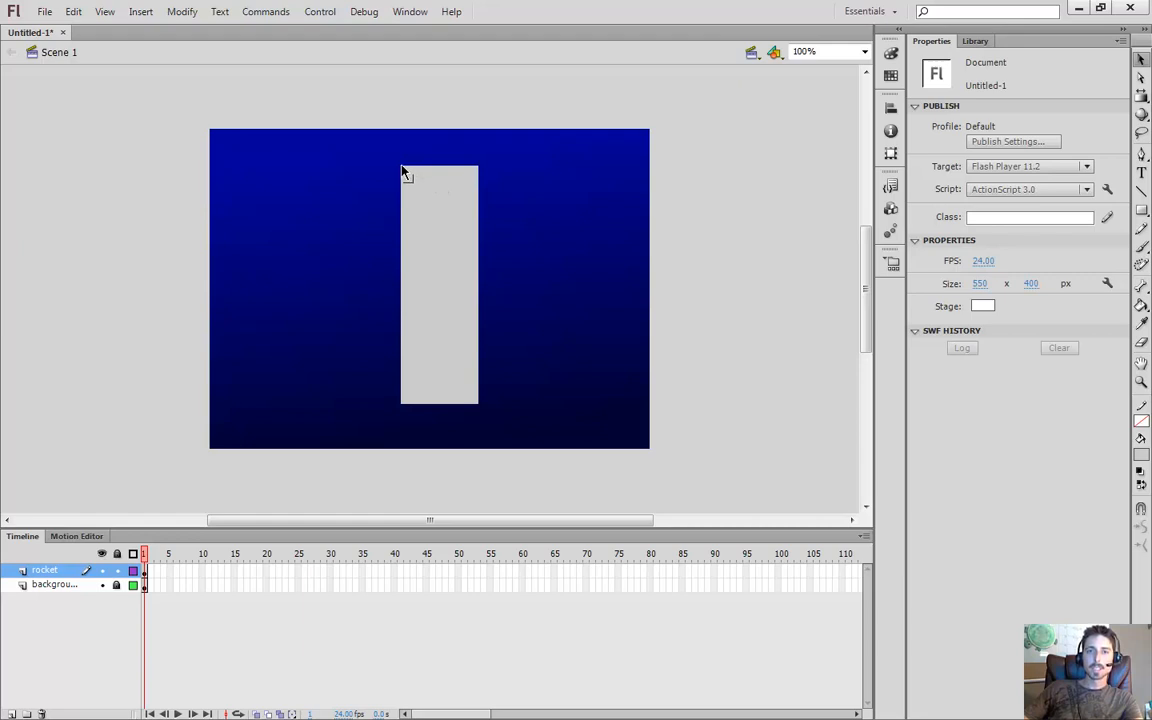
drag(402, 170, 437, 172)
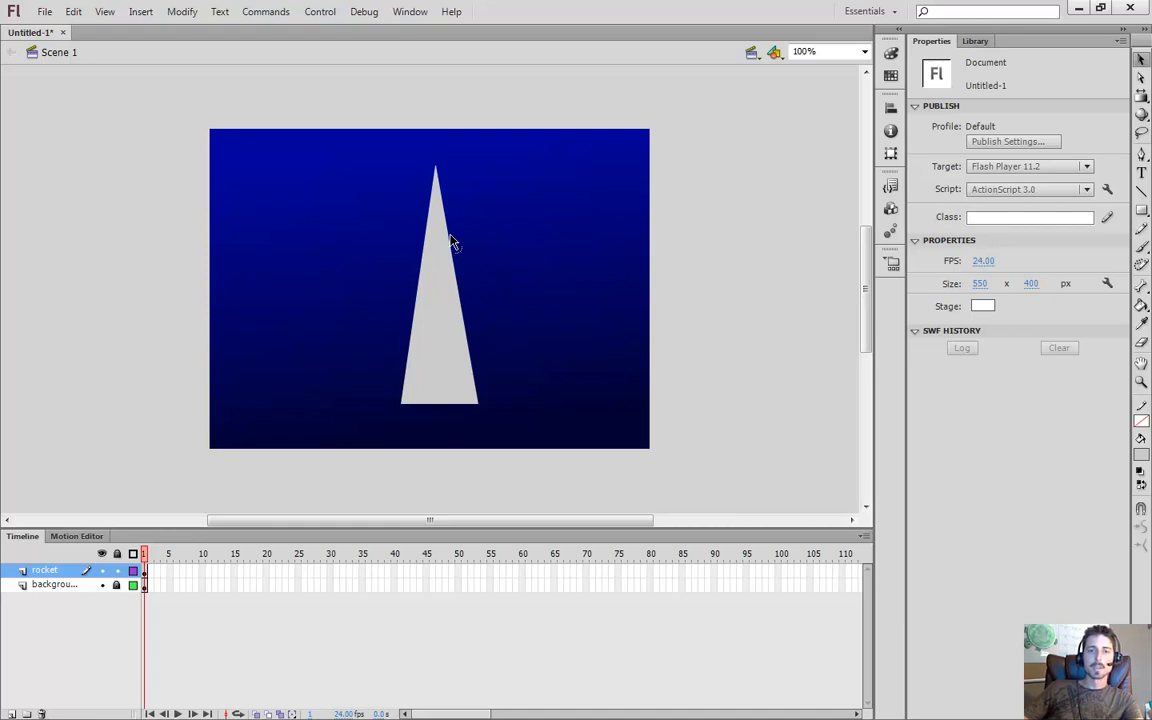
drag(450, 242, 485, 163)
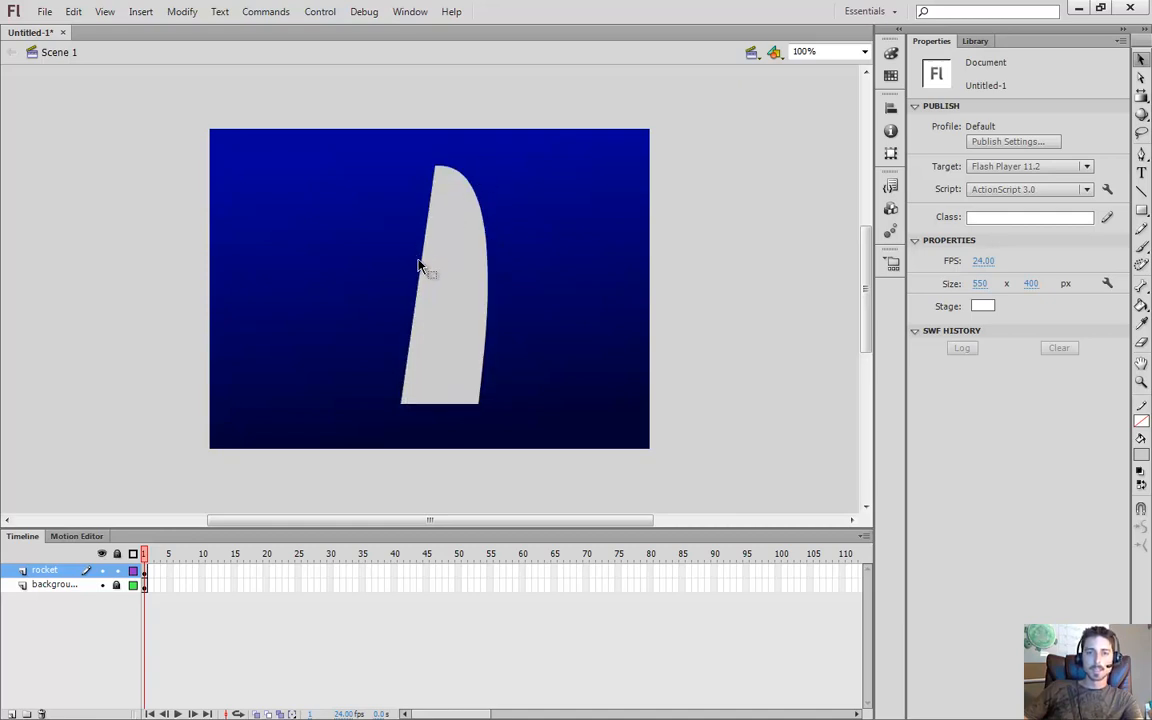
drag(420, 265, 386, 200)
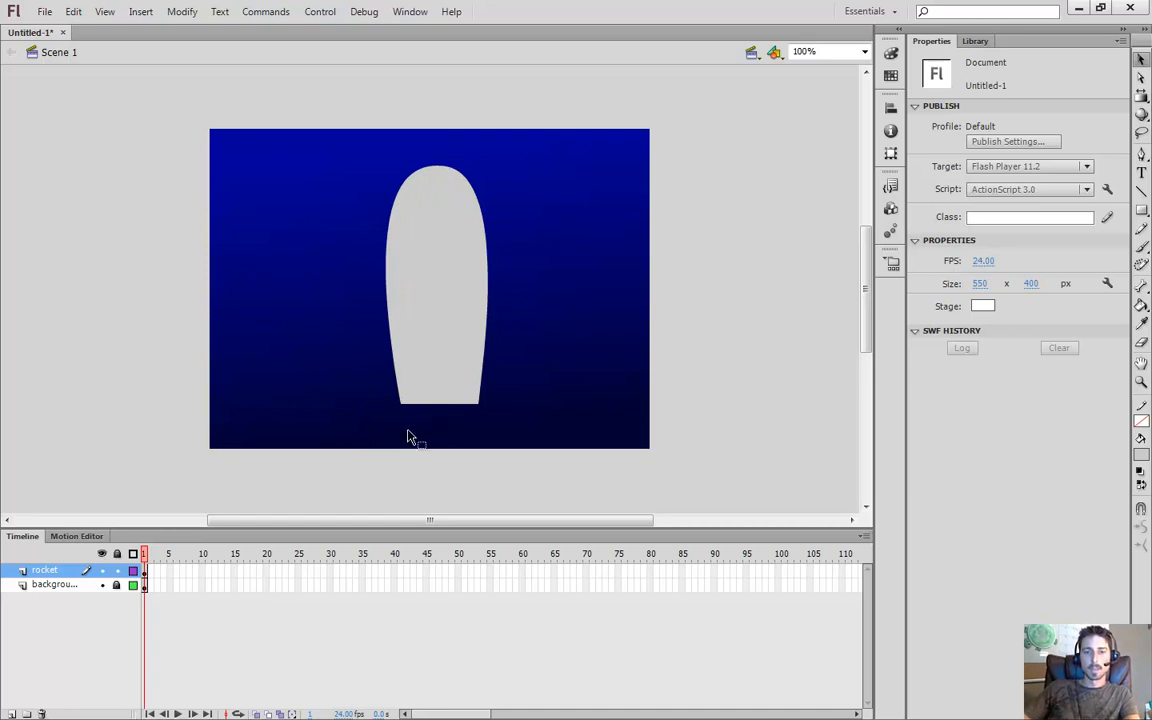
drag(403, 408, 464, 408)
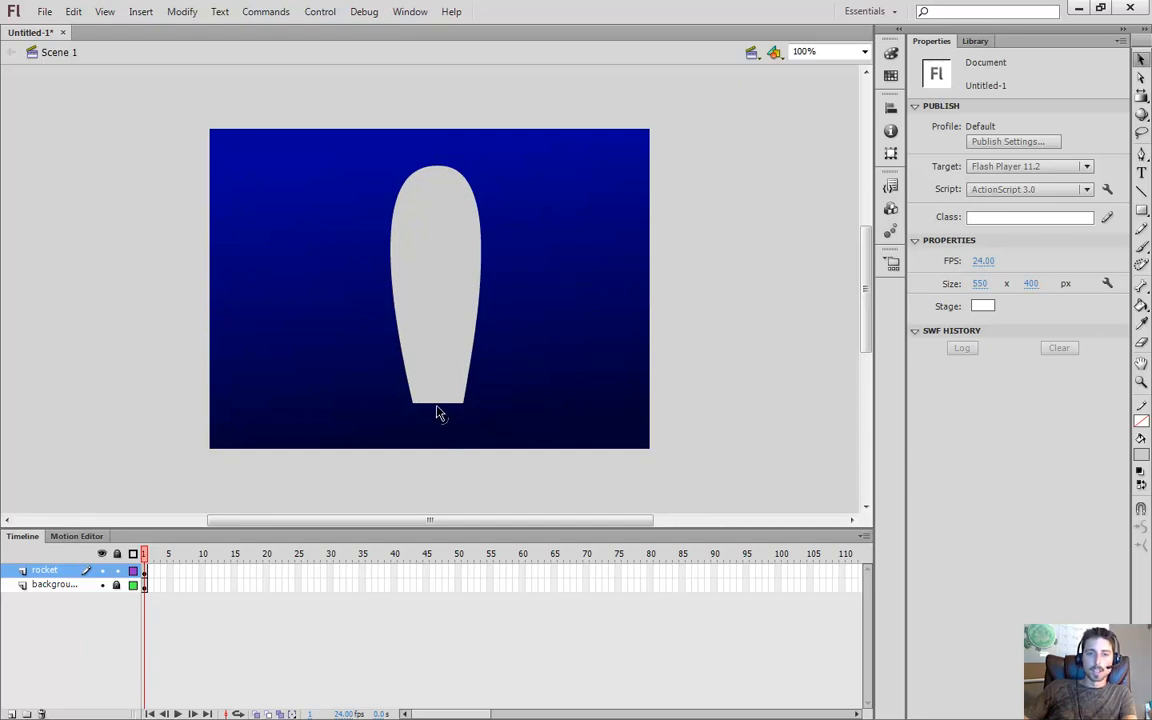
drag(437, 412, 438, 410)
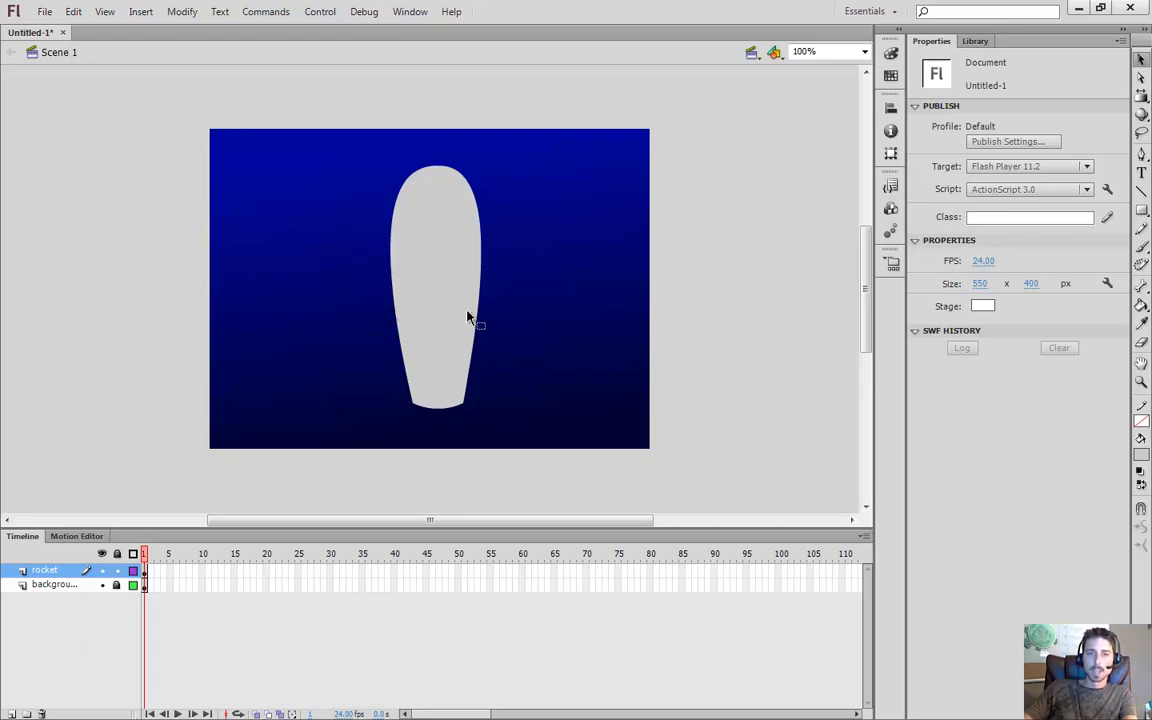
Recolor two horizontal bands across the rocket's lower half, about 15 px and 10 px high, in bright blue #00CCFF
drag(373, 301, 502, 313)
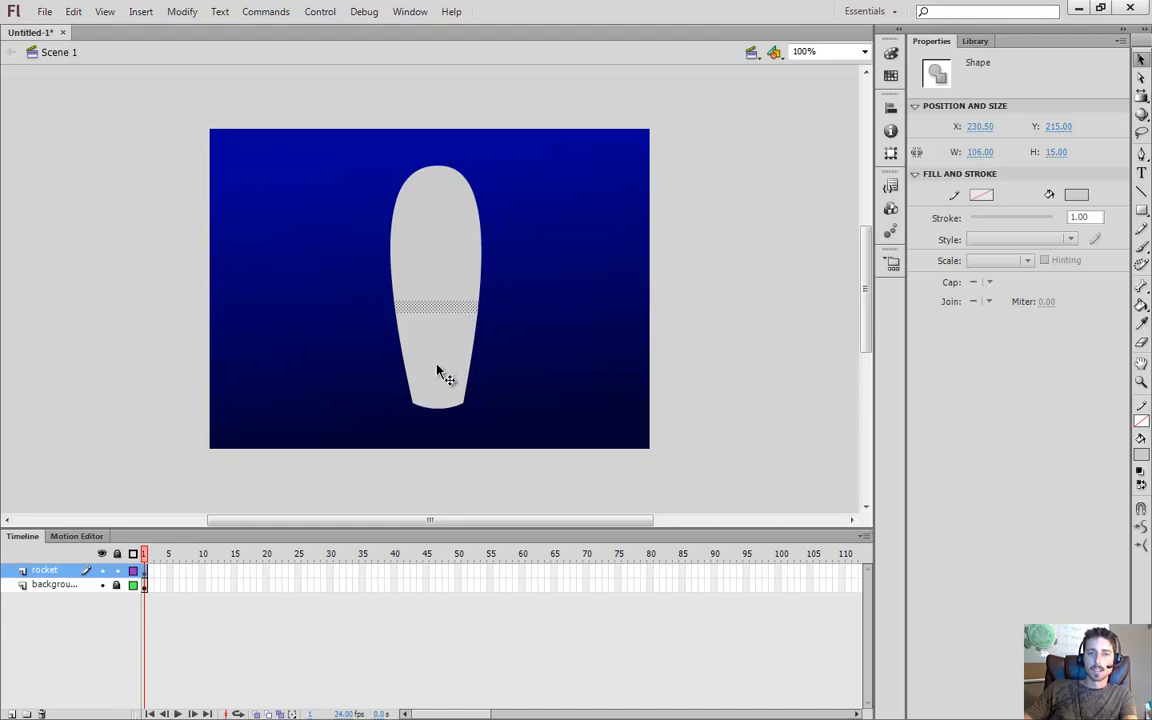
click(1079, 193)
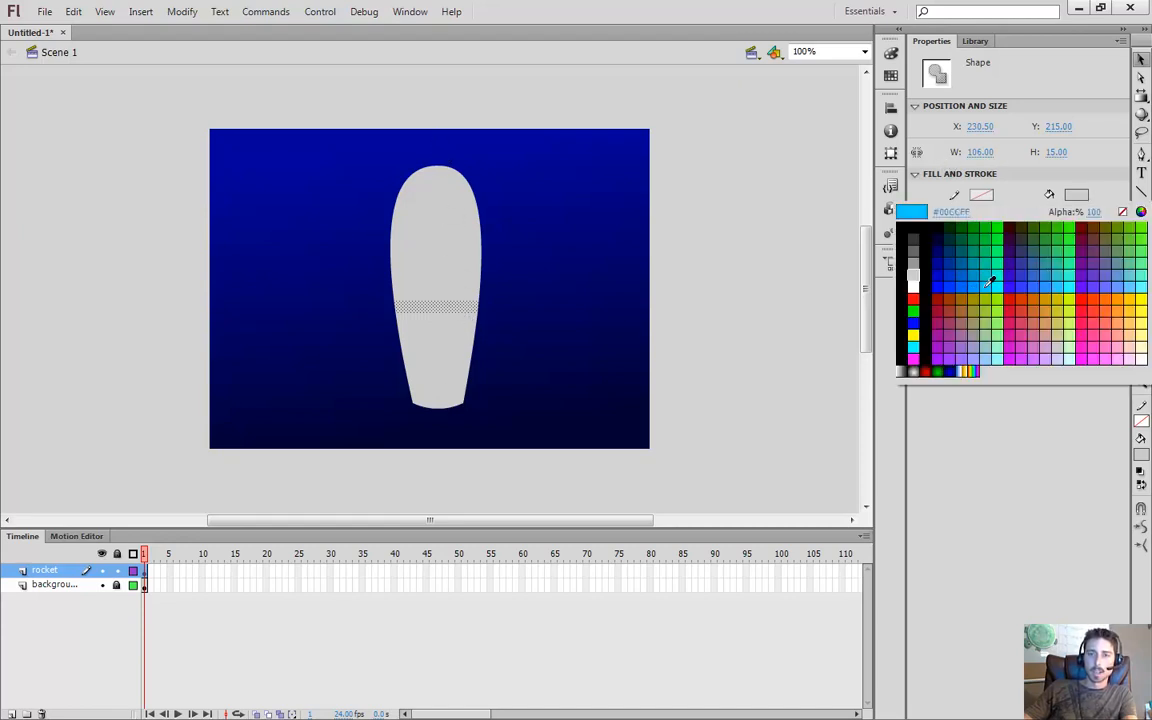
click(990, 283)
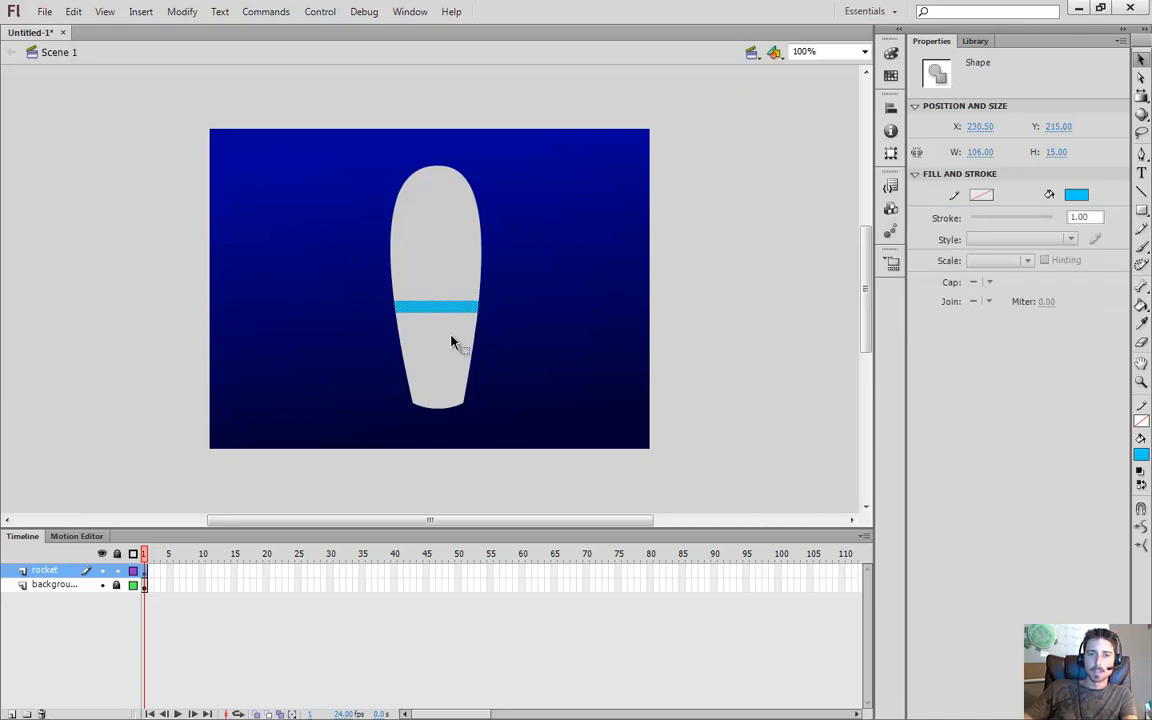
drag(391, 327, 500, 343)
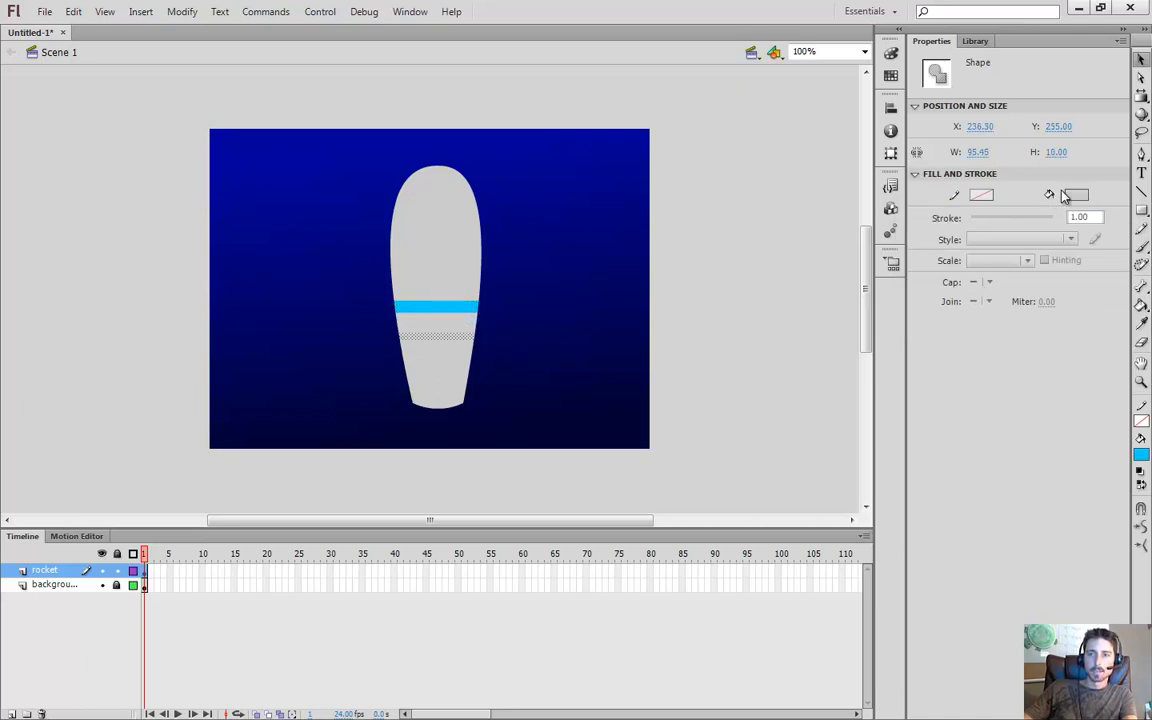
click(1072, 195)
click(471, 303)
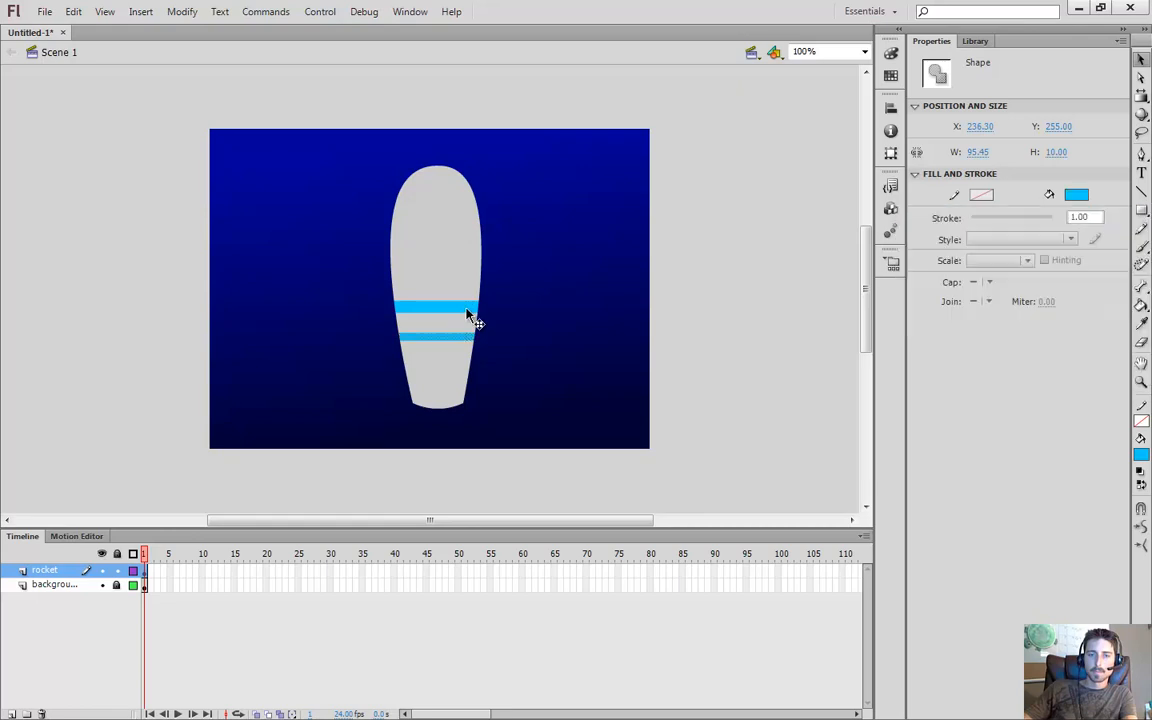
key(ctrl+shift+a)
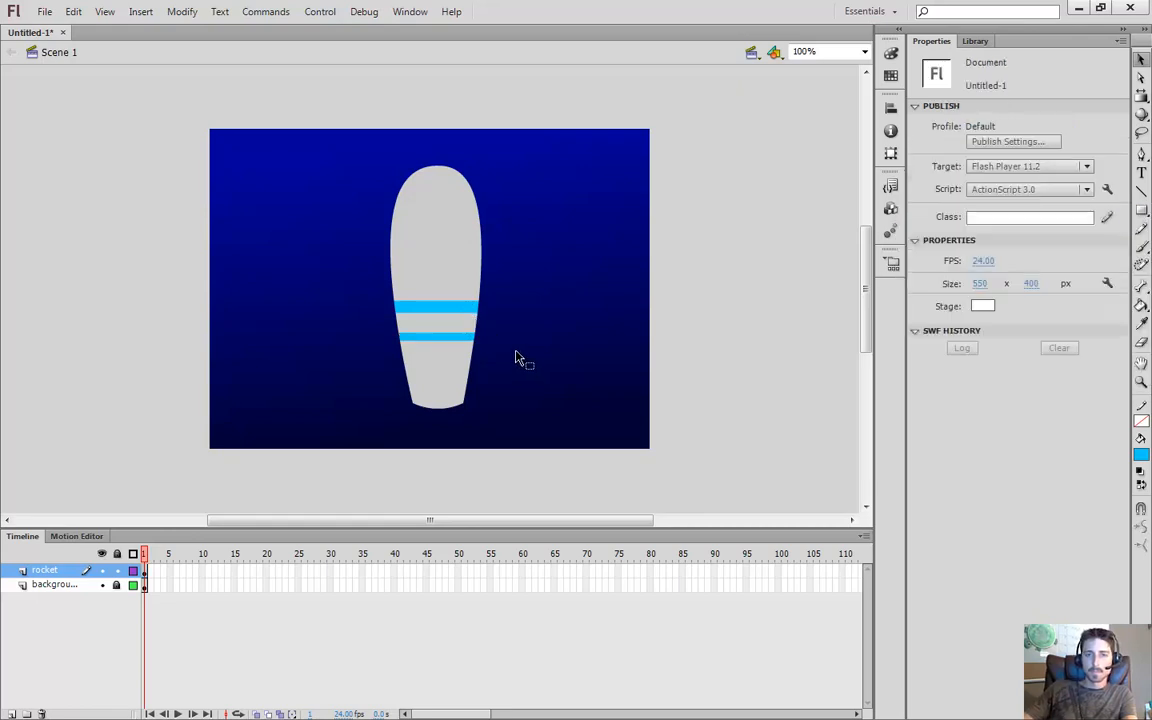
Bend the upper and lower edges of both blue stripes downward so they wrap around the rocket body
drag(365, 273, 527, 368)
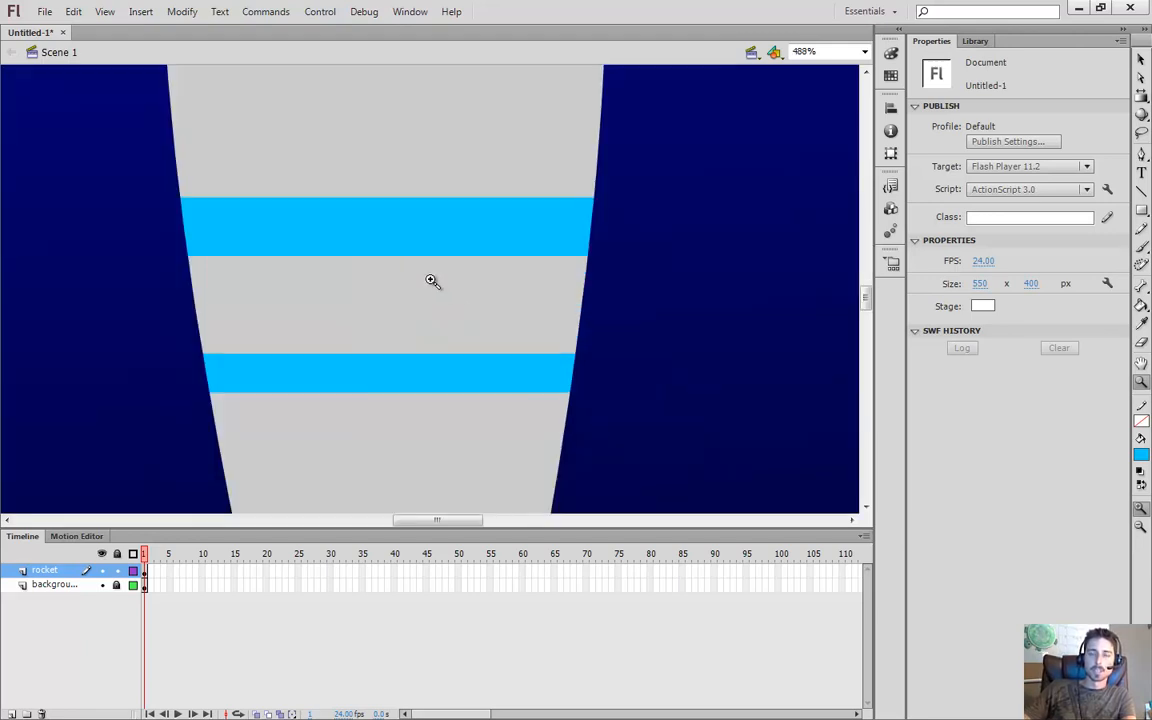
key(v)
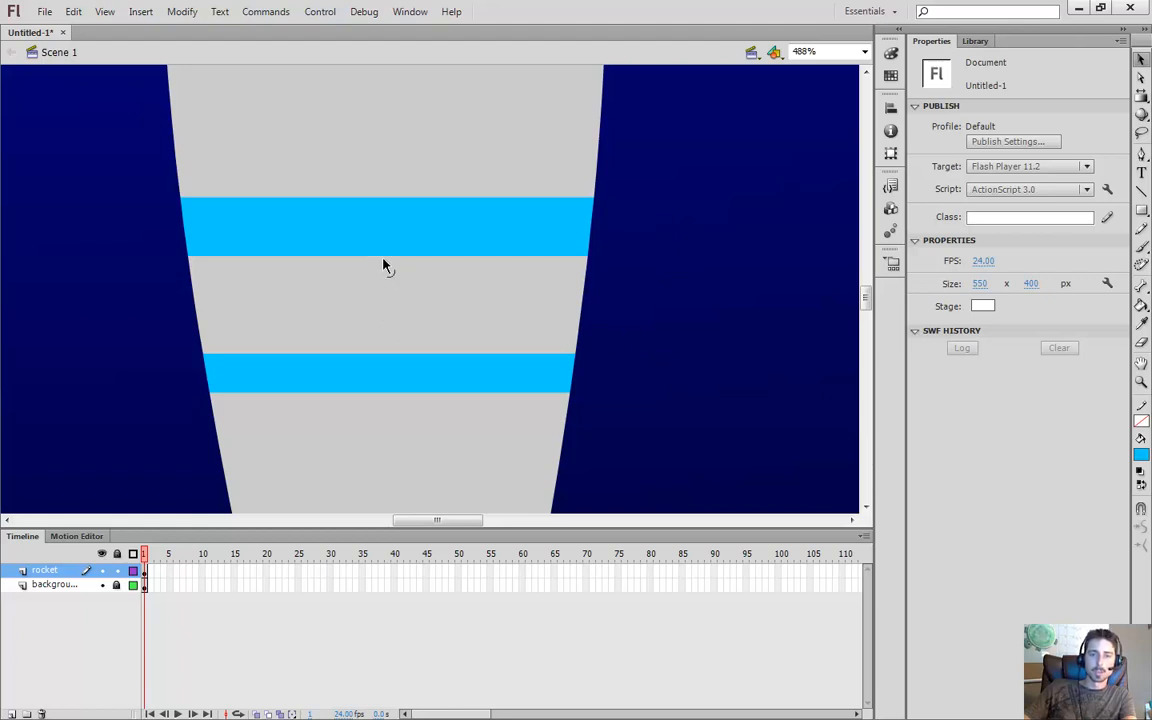
mouse_move(385, 265)
mouse_down()
mouse_move(386, 285)
mouse_move(386, 272)
mouse_up()
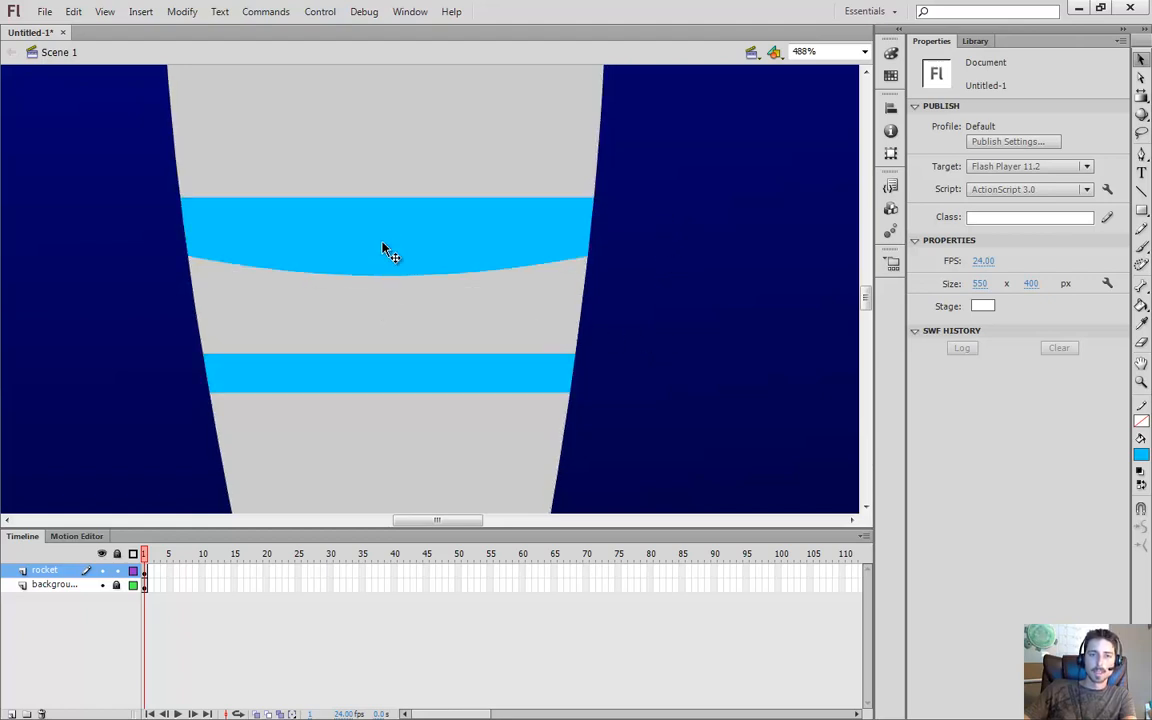
mouse_move(390, 201)
mouse_down()
mouse_move(391, 226)
mouse_move(391, 211)
mouse_up()
drag(381, 392, 382, 418)
drag(390, 358, 390, 382)
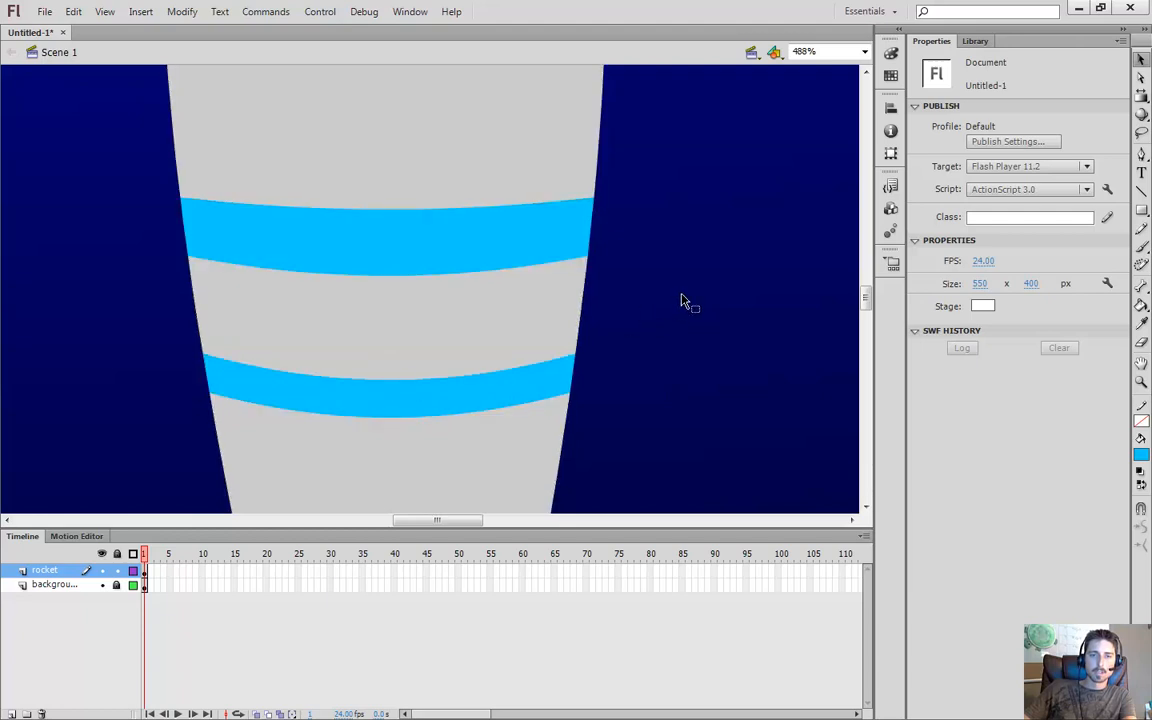
Lock the rocket layer and add a new layer named "window" above it
click(805, 51)
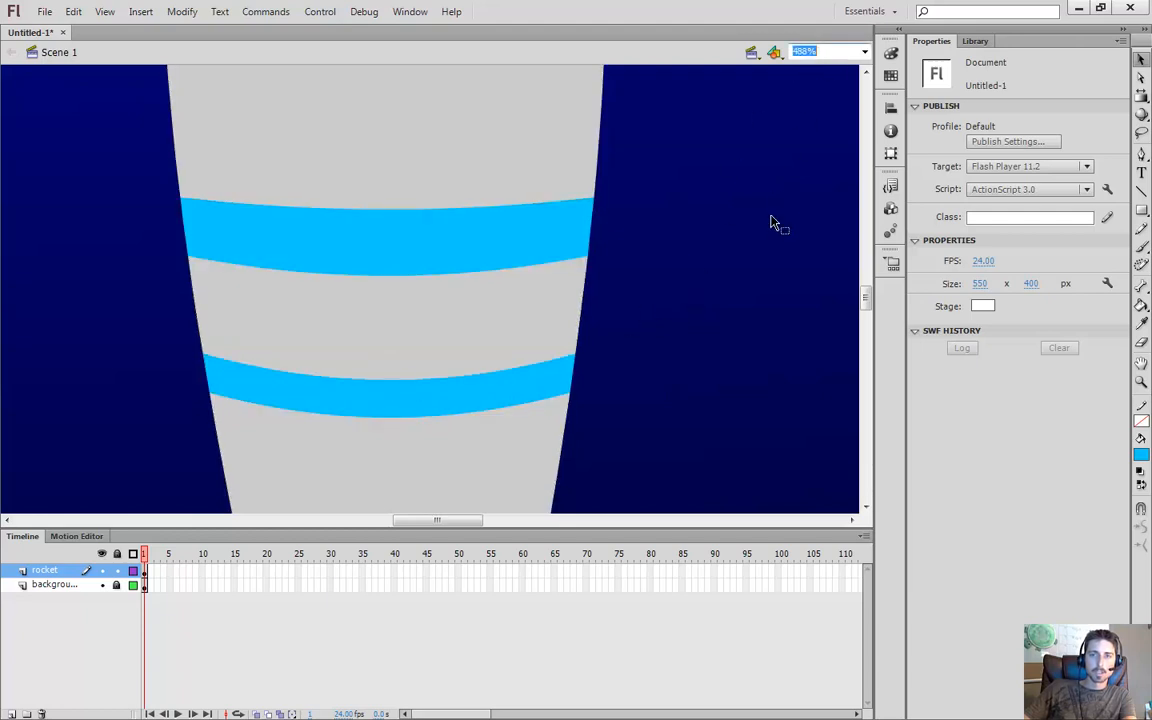
text(100)
key(Return)
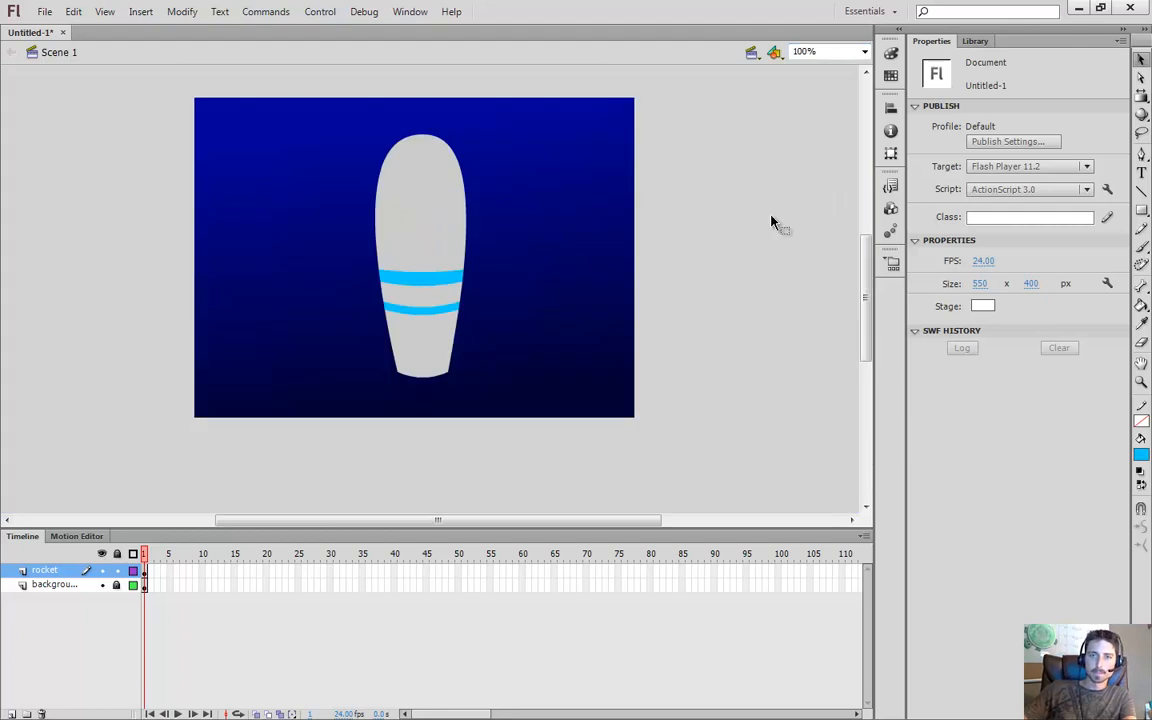
key(space)
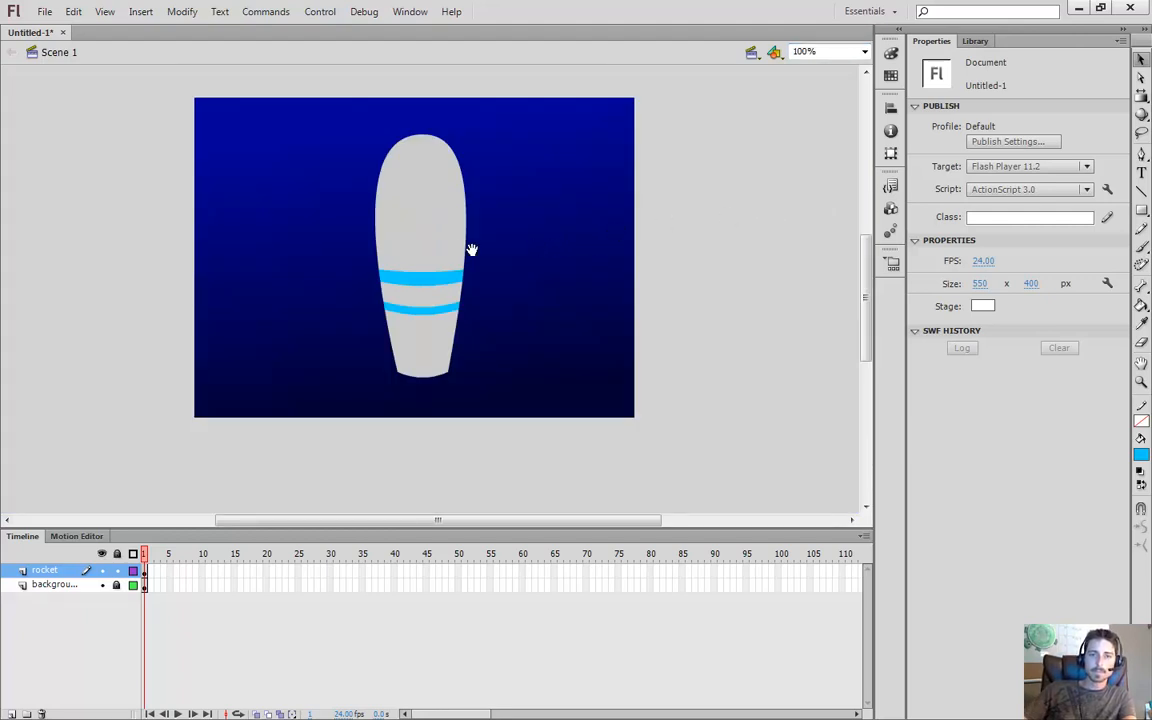
drag(462, 250, 484, 279)
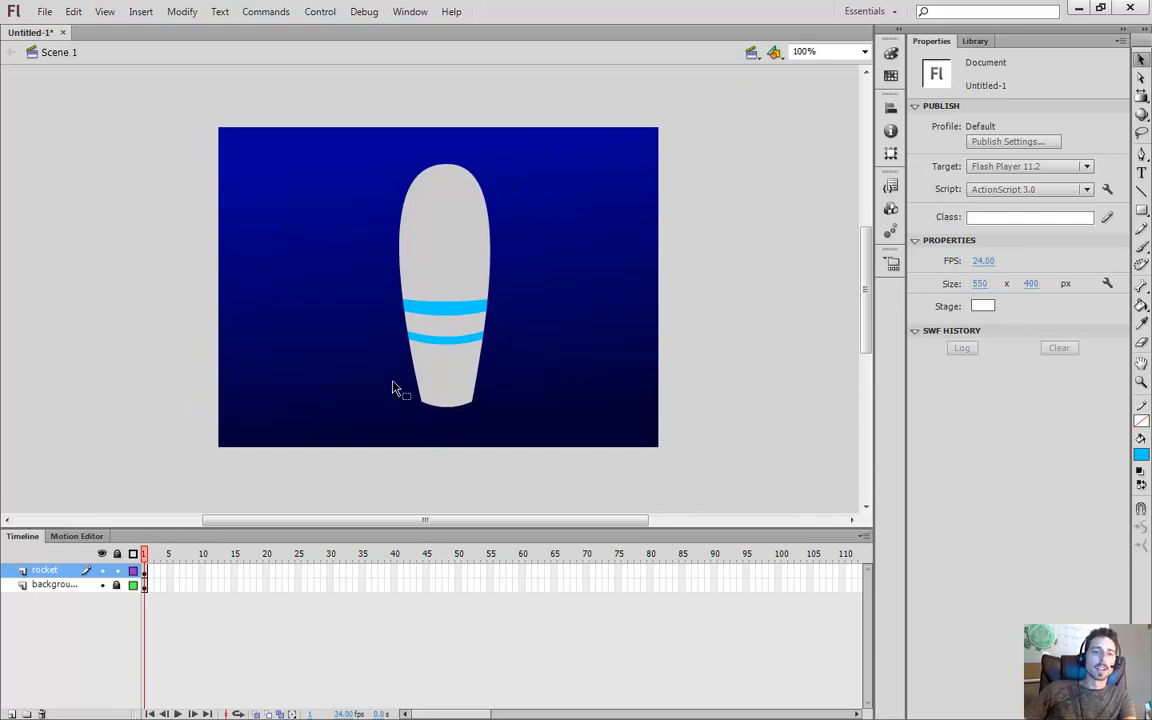
click(117, 571)
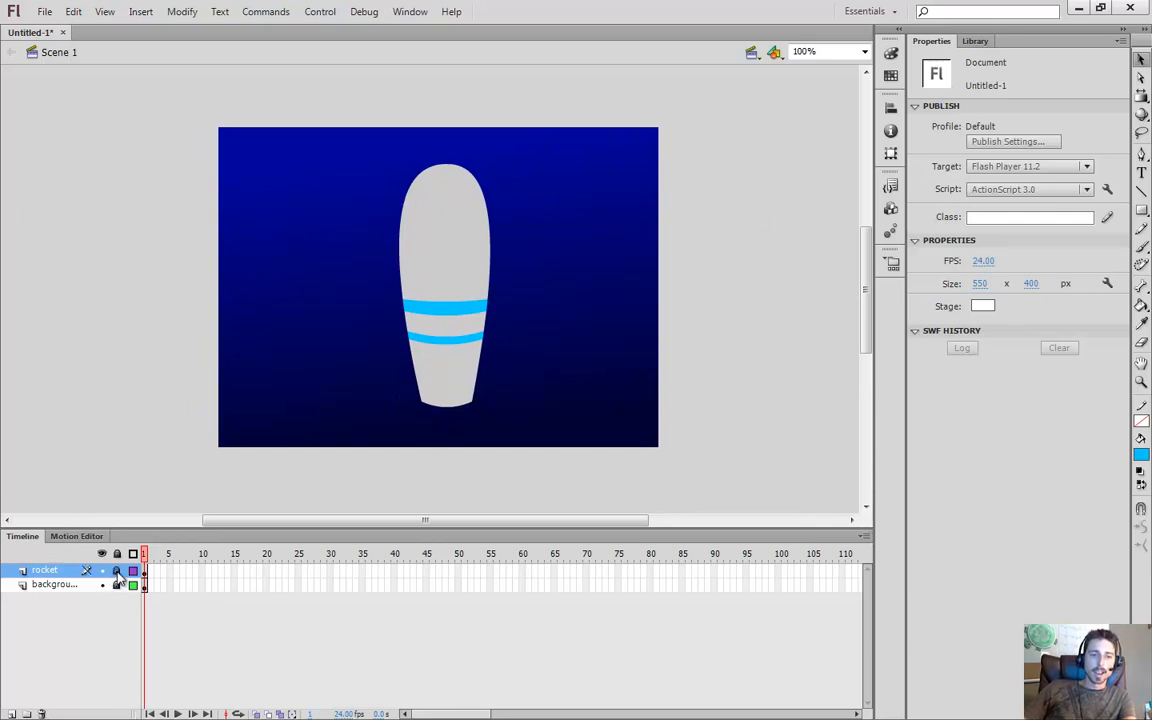
click(12, 713)
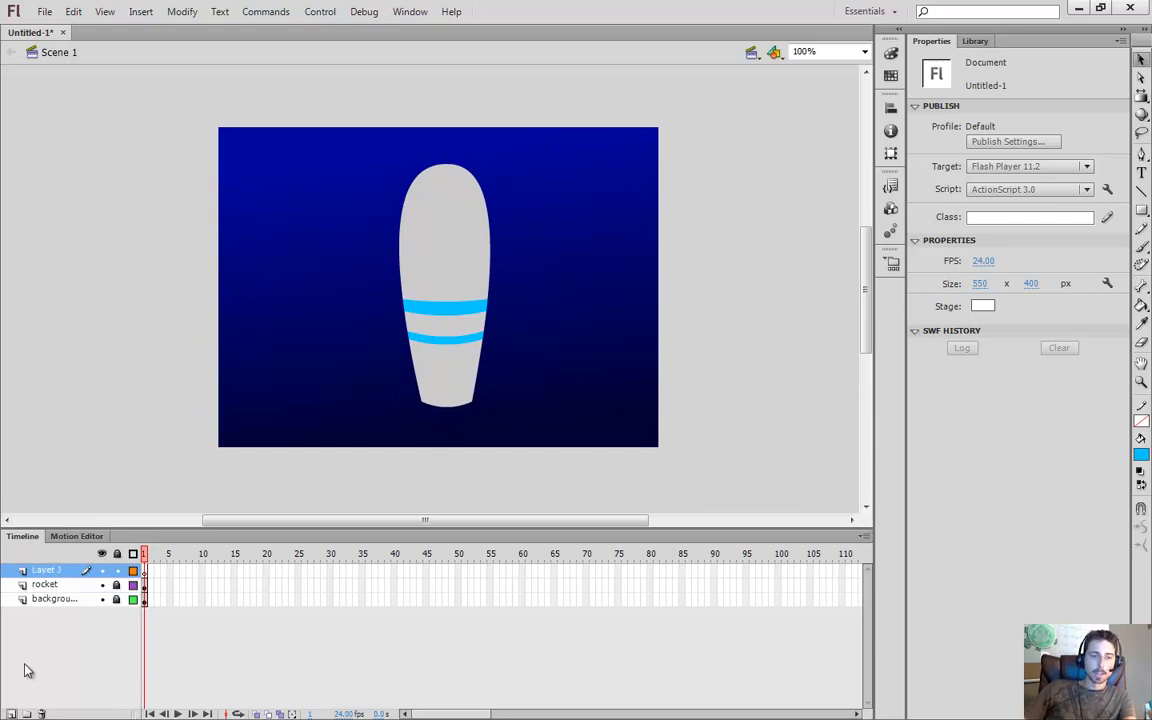
double_click(45, 571)
text(window)
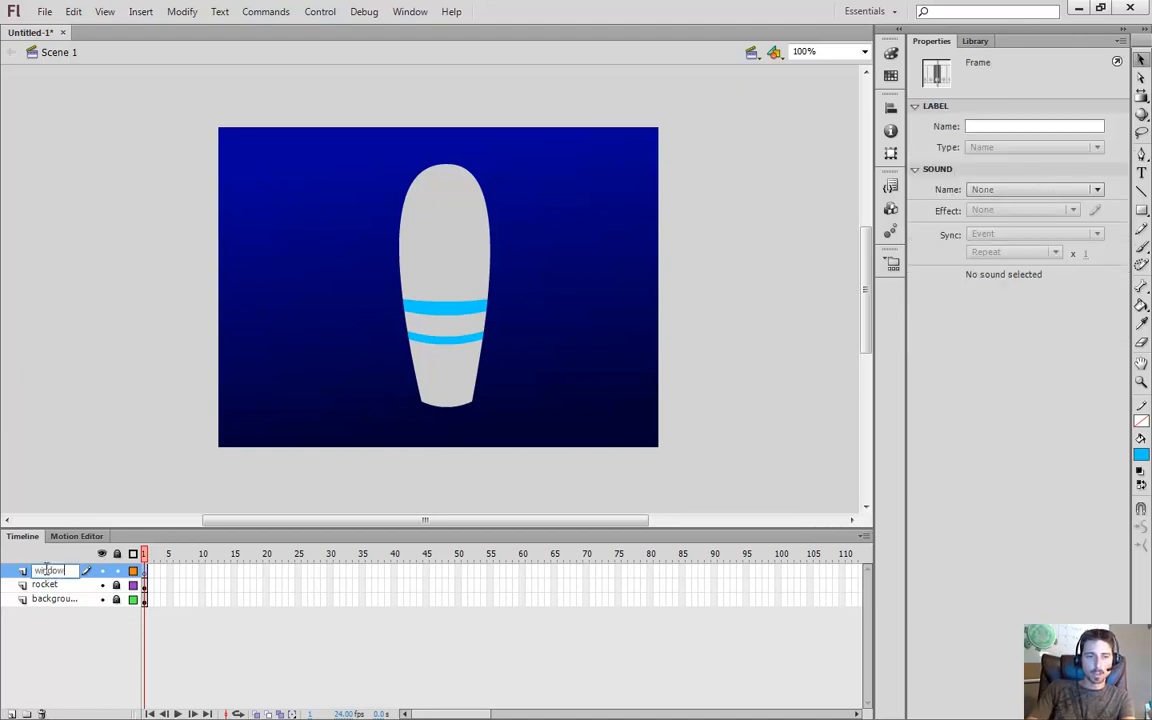
key(Return)
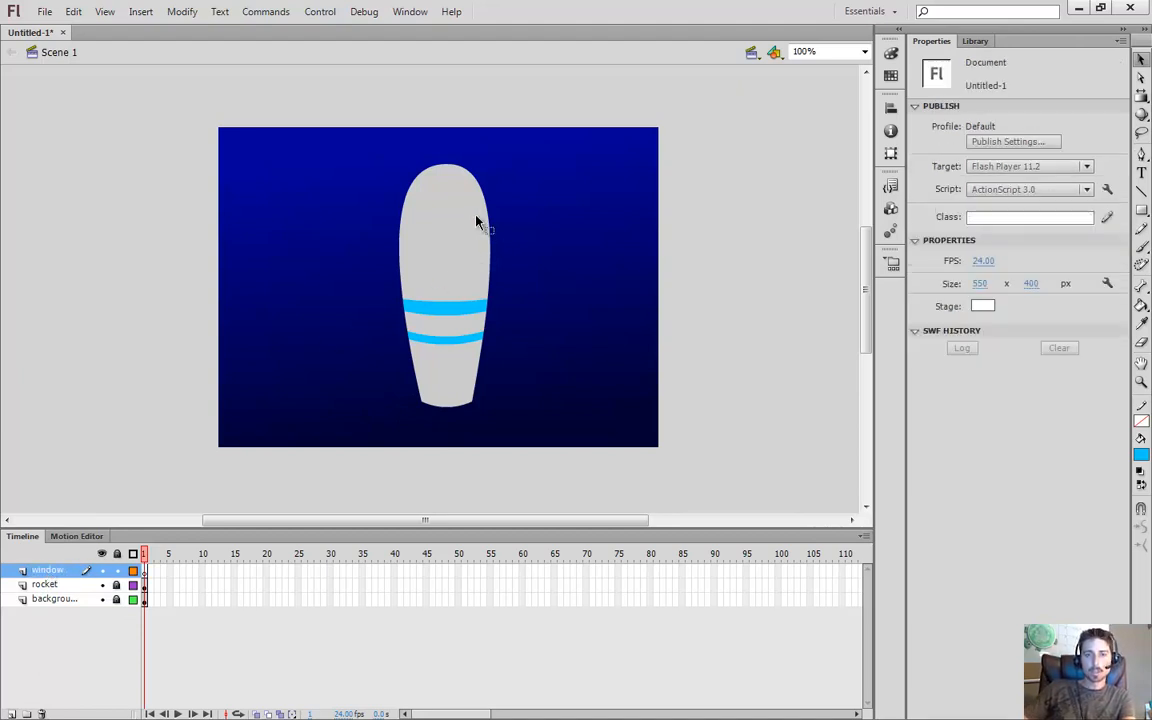
Draw a vertical cyan #00FFFF oval without a stroke, about 46 by 74 px, on the upper rocket body
key(z)
drag(346, 147, 570, 288)
key(space)
drag(365, 286, 337, 286)
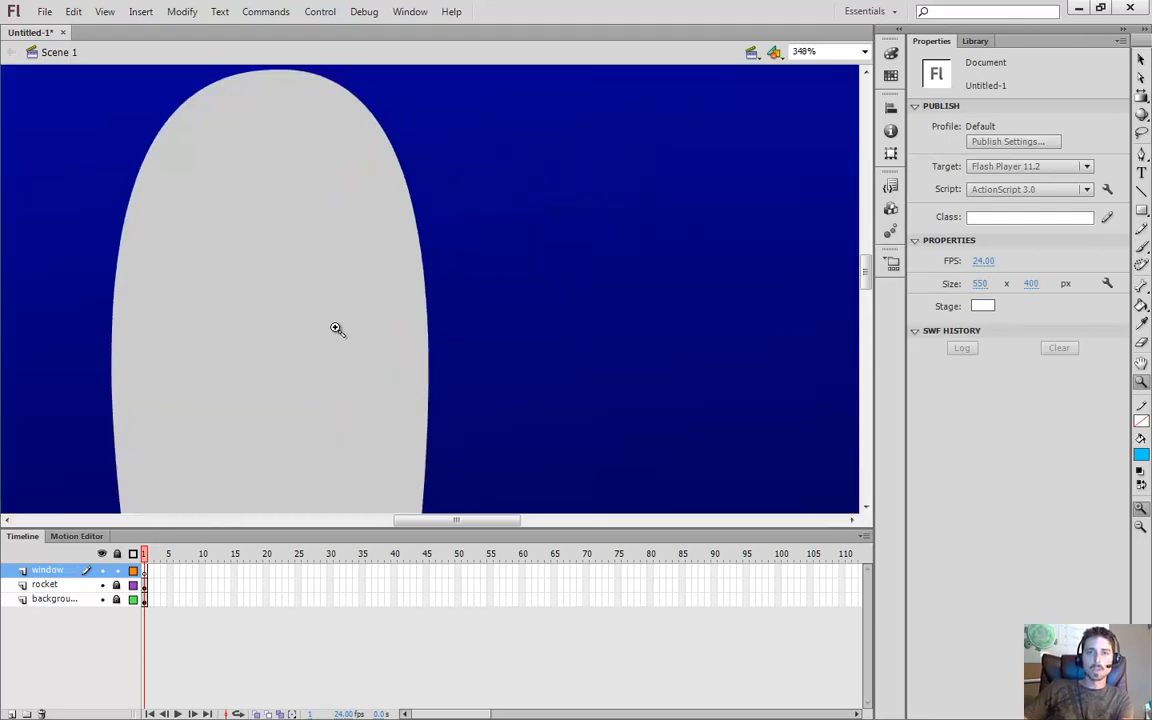
key(o)
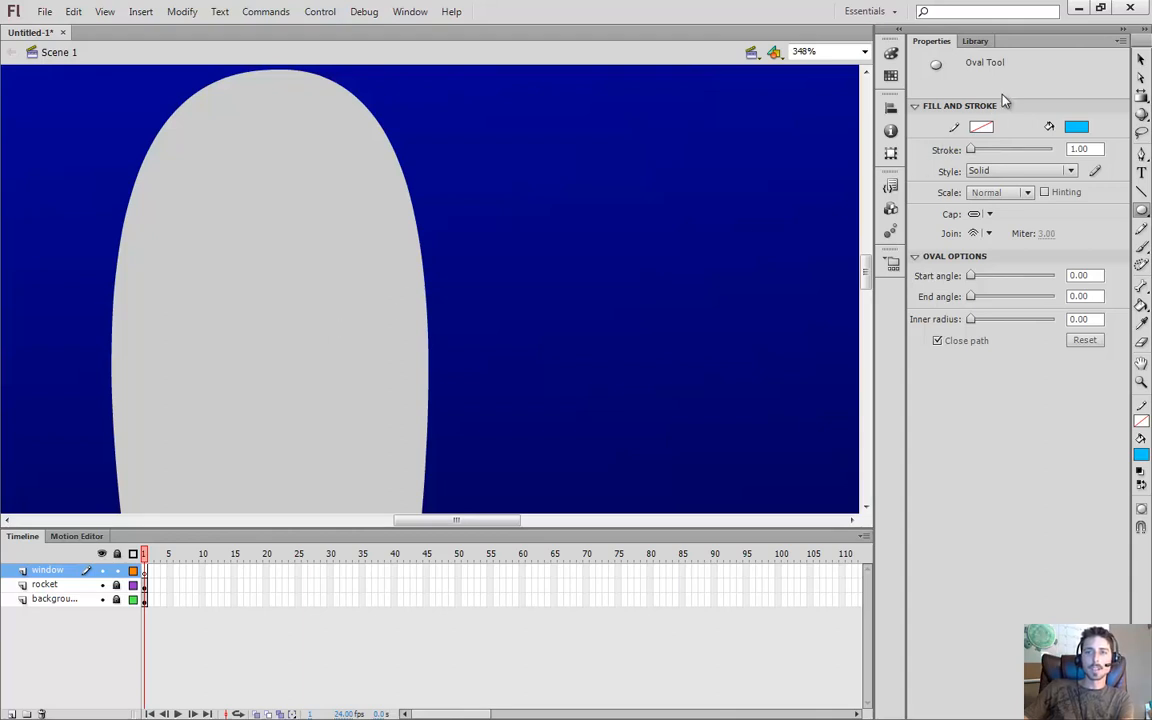
key(o)
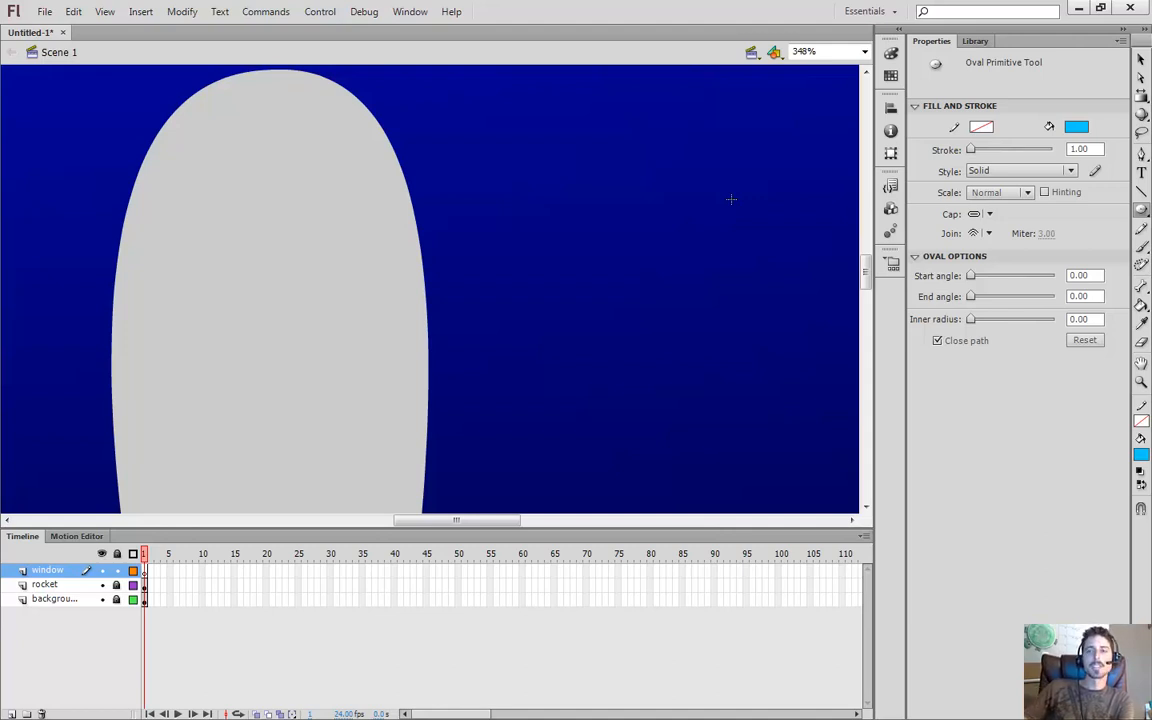
key(o)
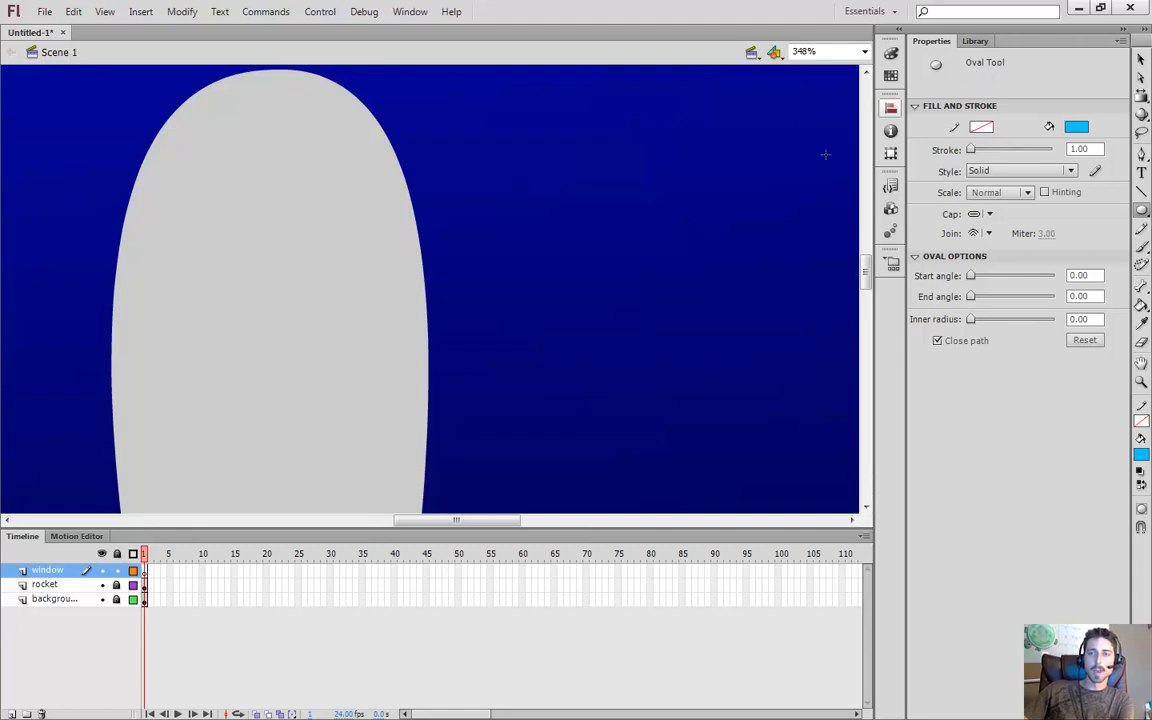
click(1076, 126)
click(986, 218)
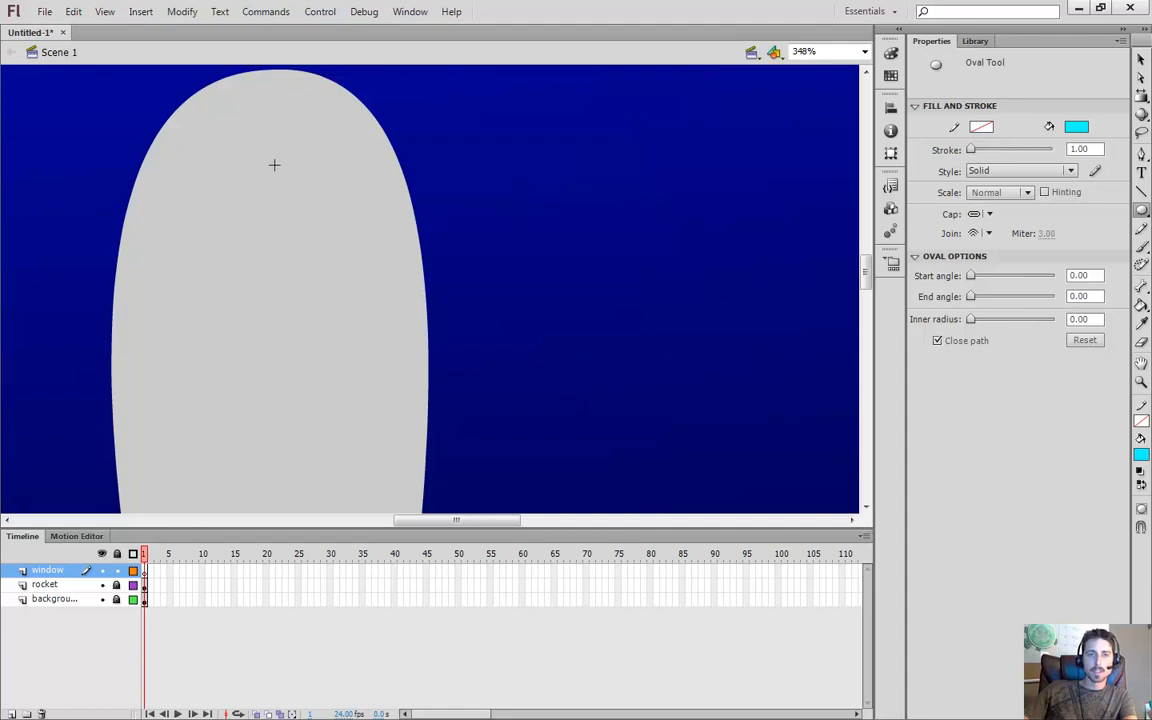
drag(274, 164, 399, 373)
Position the cyan oval in the right half of the rocket's upper body, at about X 279, Y 86
key(v)
click(368, 305)
drag(368, 311, 333, 310)
click(510, 330)
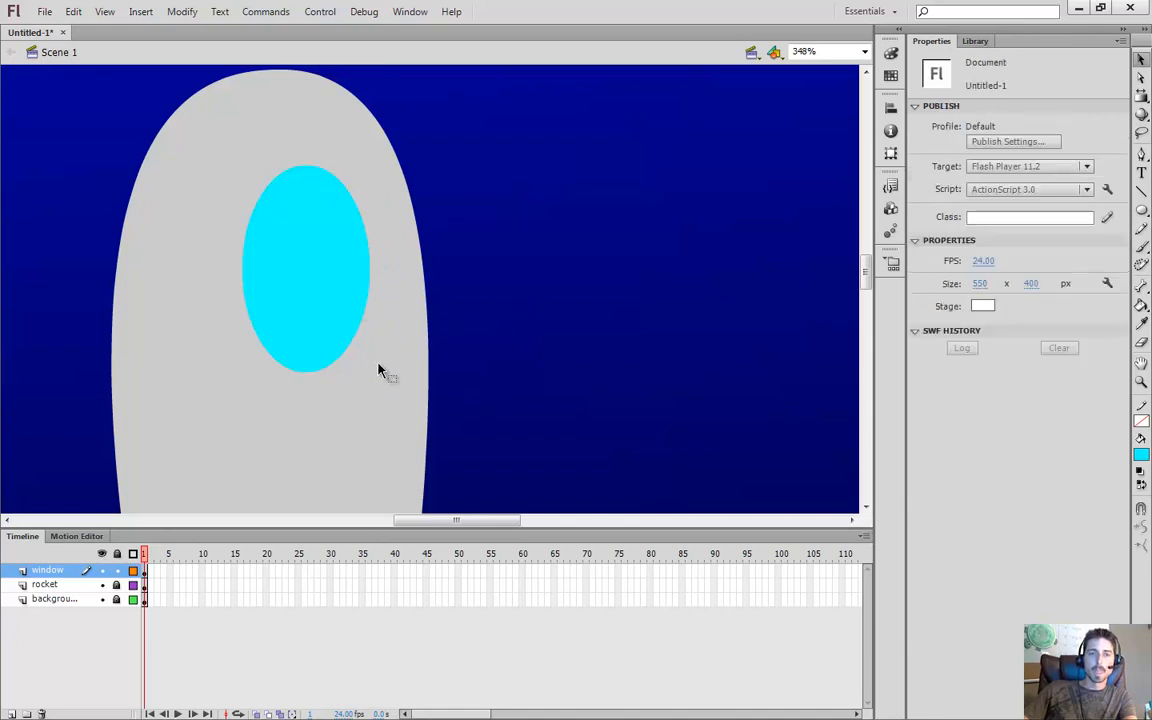
drag(330, 317, 347, 334)
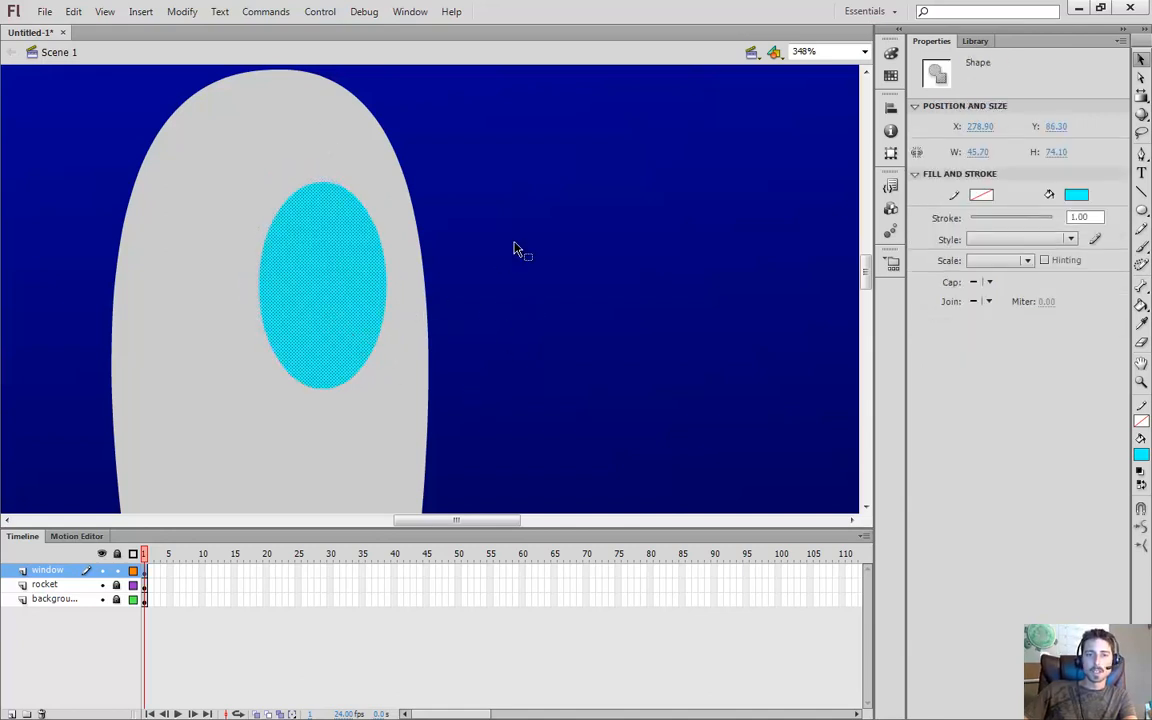
click(514, 249)
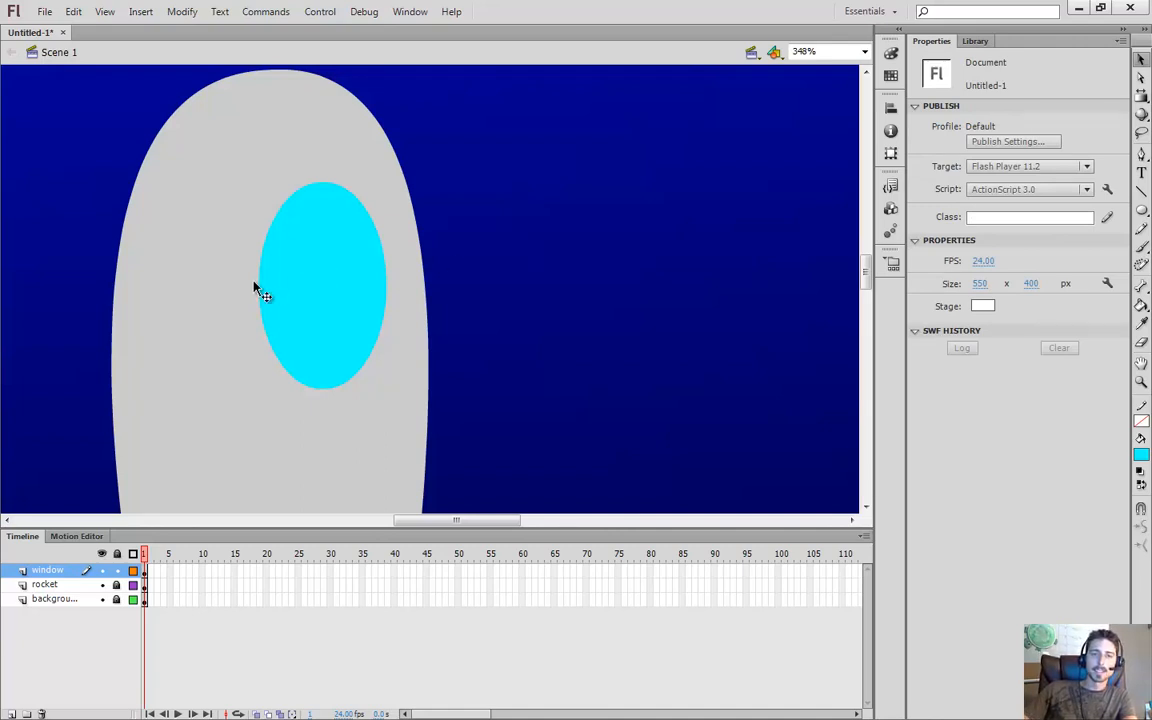
Duplicate the cyan oval and place the copy on the blue background right of the rocket, at about X 370, Y 86
click(313, 268)
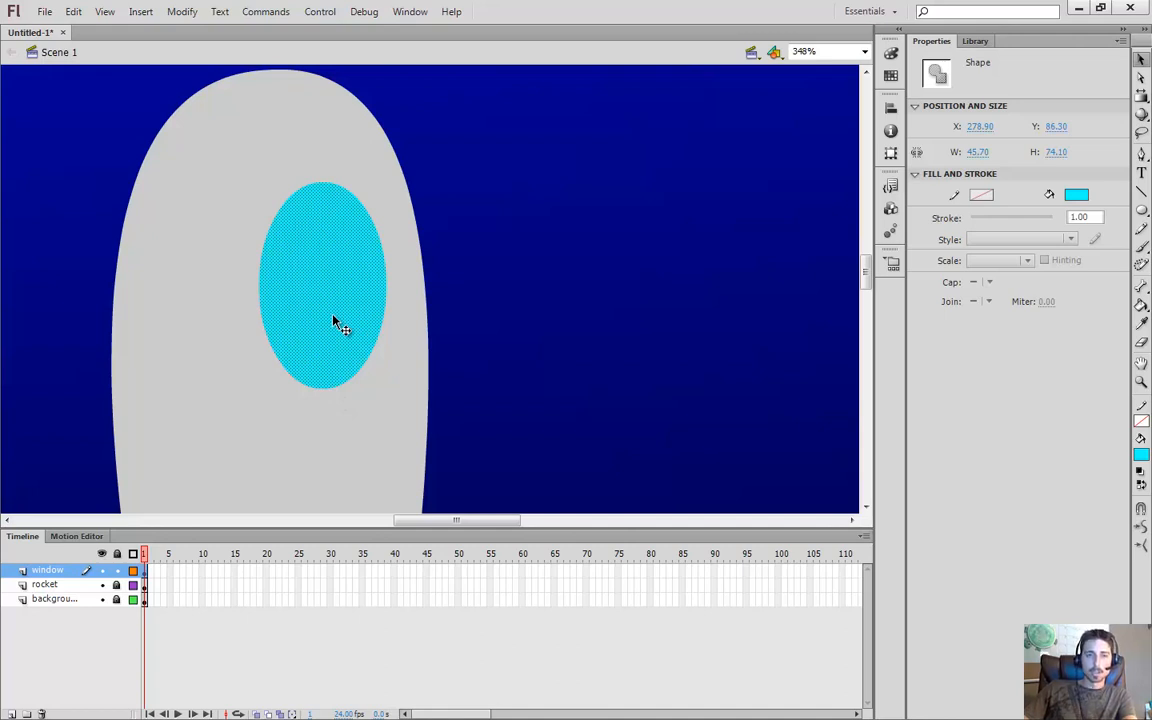
key(ctrl+v)
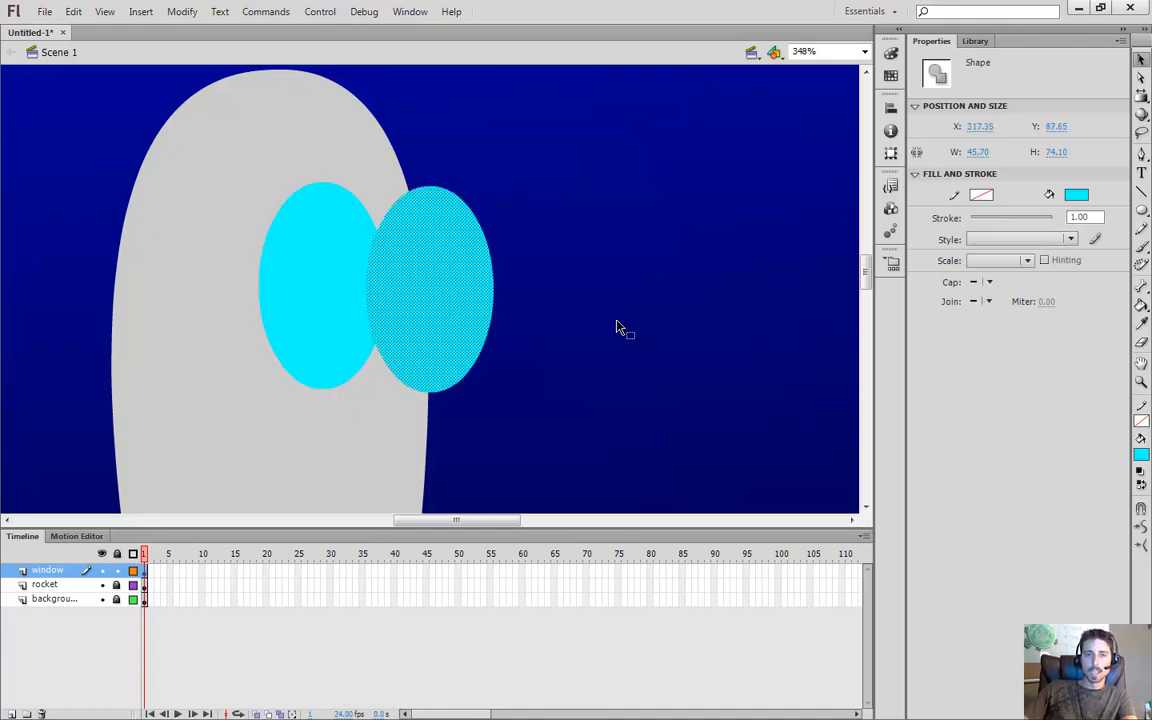
drag(455, 305, 600, 304)
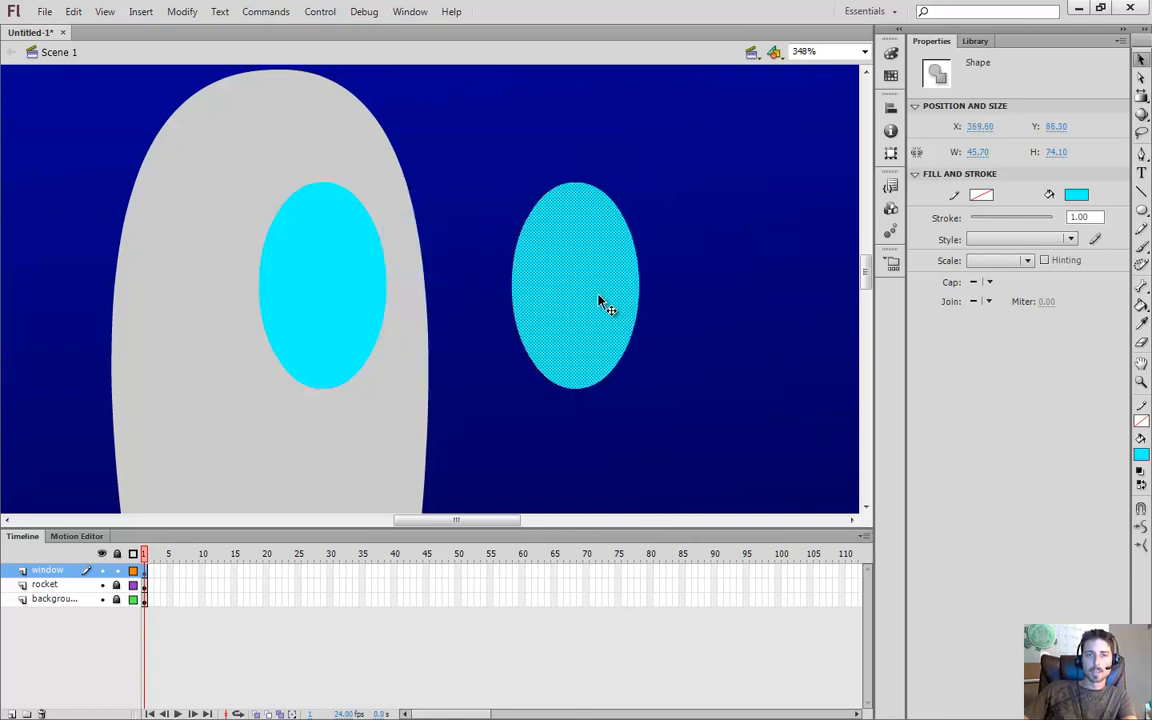
click(522, 383)
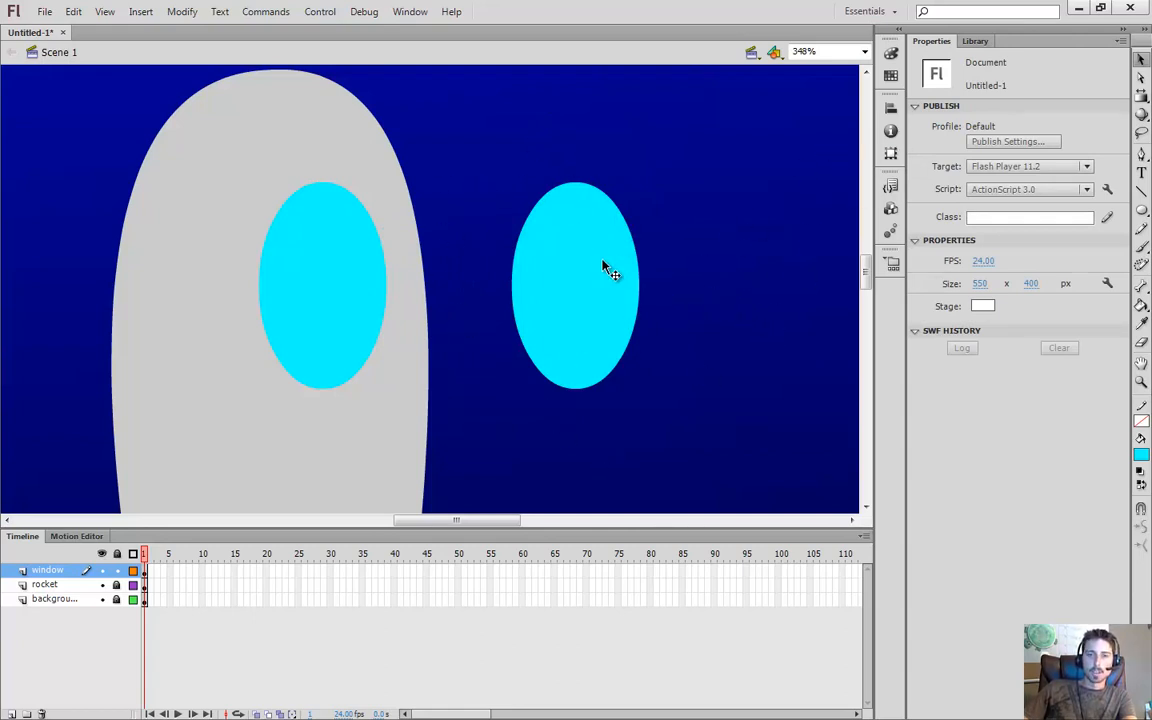
Try overlapping the copied oval with a second oval of the same cyan and moving the combined shape, and undo both
key(o)
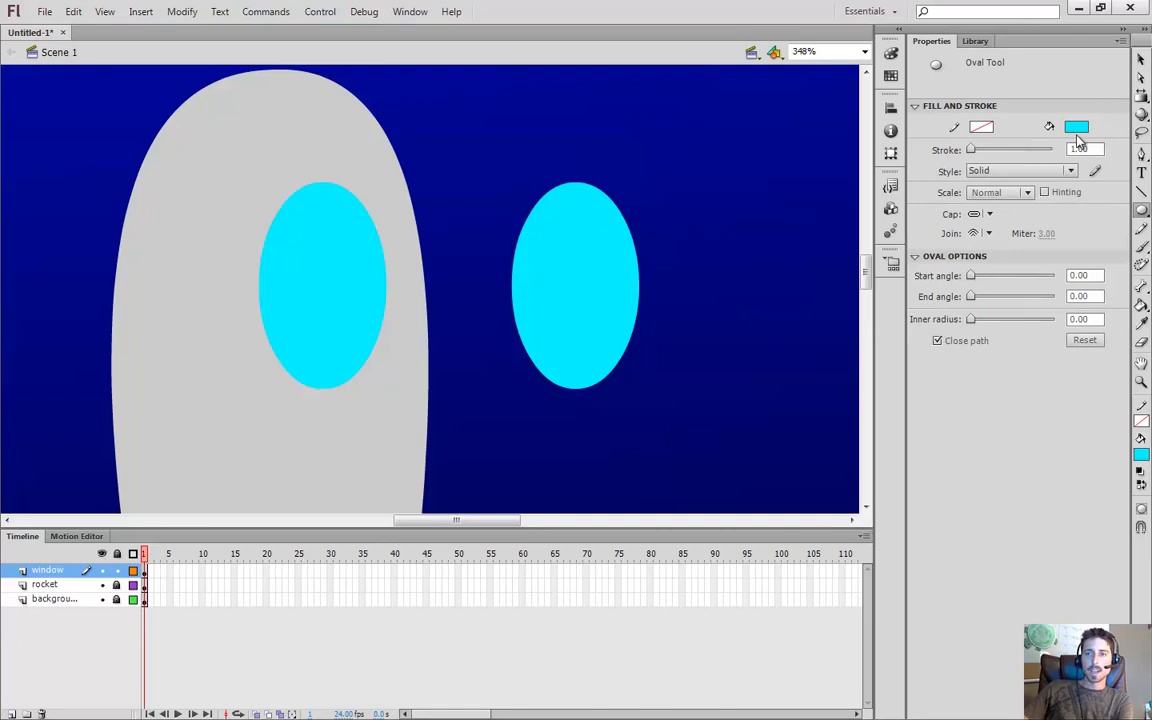
drag(730, 167, 515, 300)
key(v)
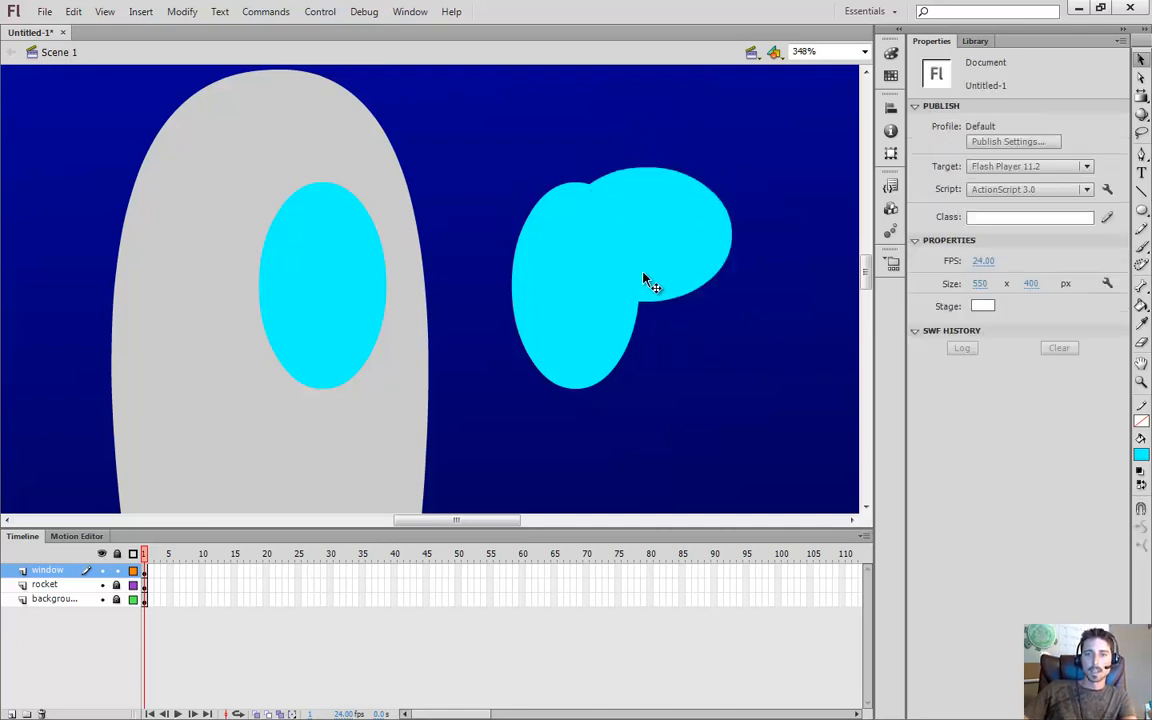
drag(632, 288, 699, 358)
key(ctrl+z)
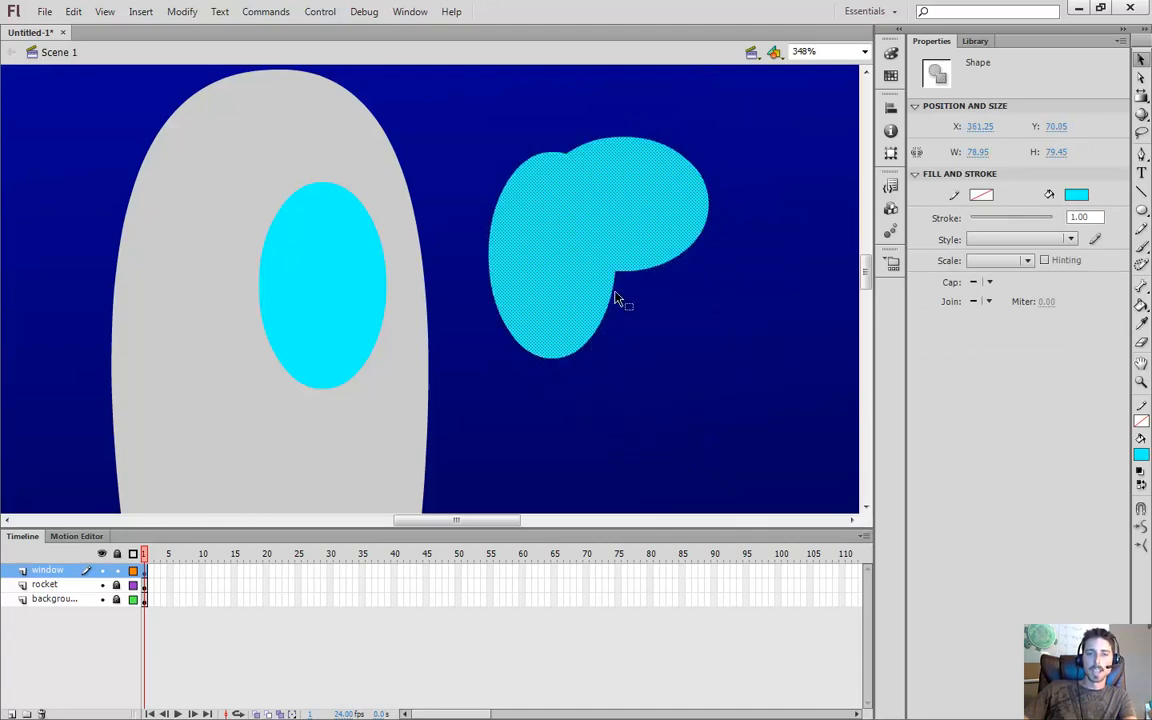
key(ctrl+y)
key(ctrl+z)
click(728, 370)
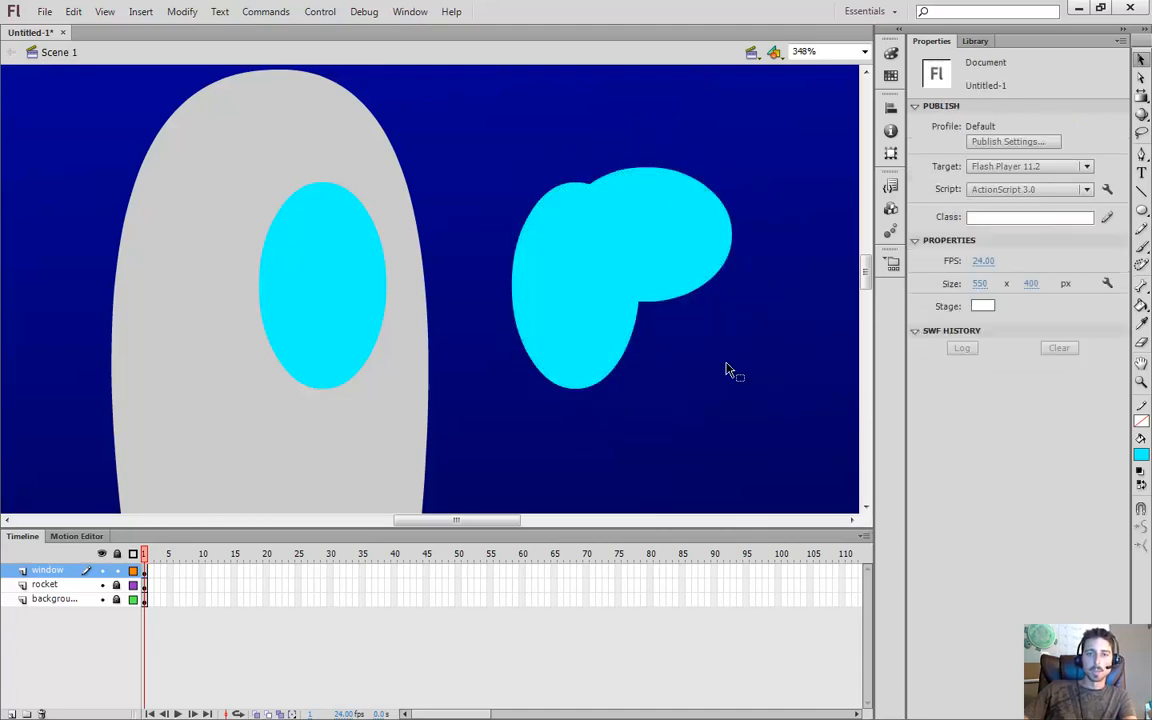
key(ctrl+z)
Change the Oval tool's fill color to green
key(o)
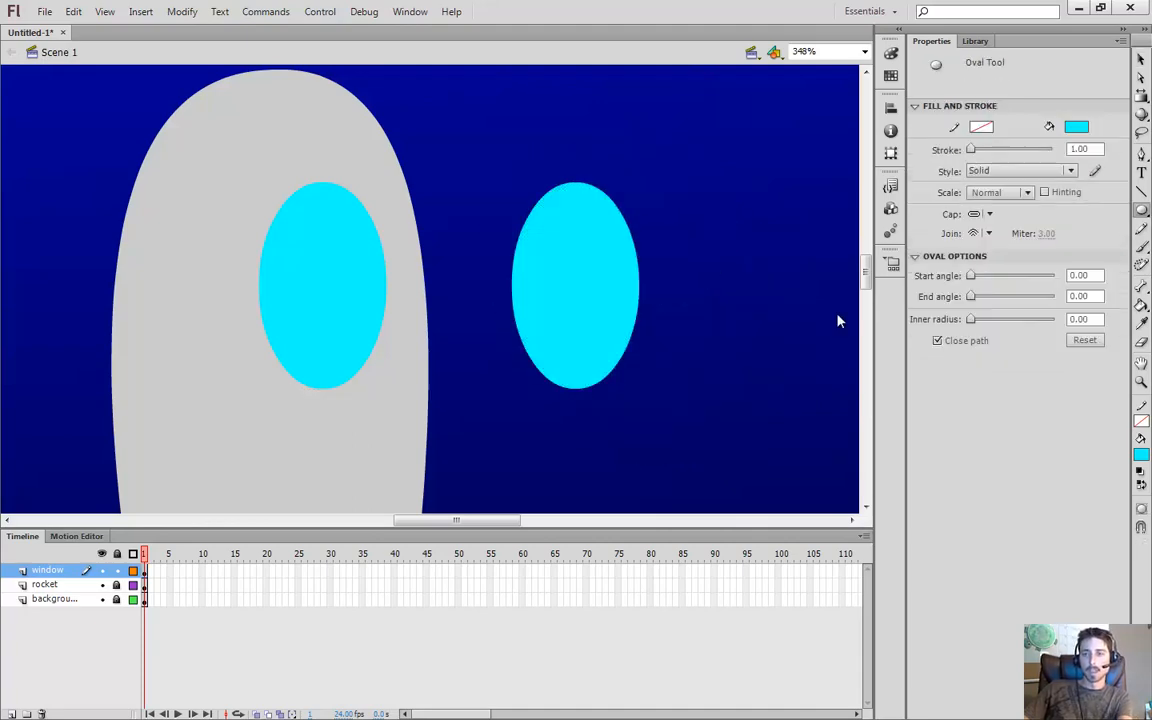
click(1077, 127)
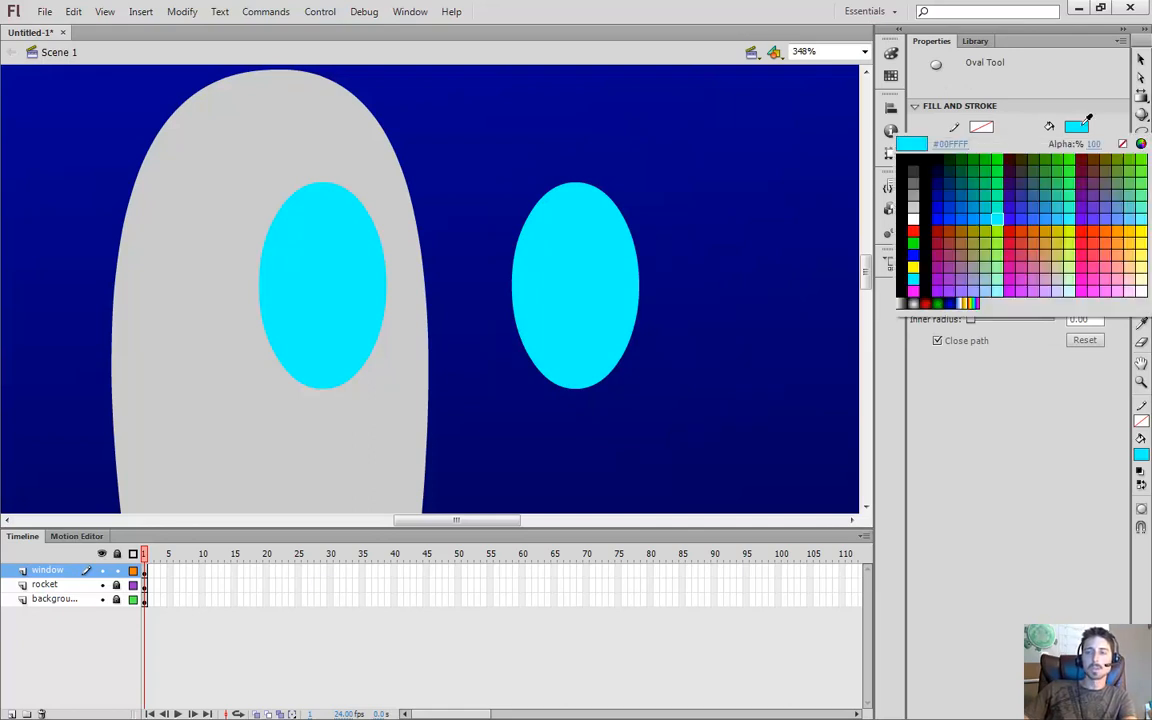
click(1003, 165)
Try cutting a notch into the copied oval with an overlapping green circle about 44 by 43 px, and undo it
drag(717, 184, 595, 298)
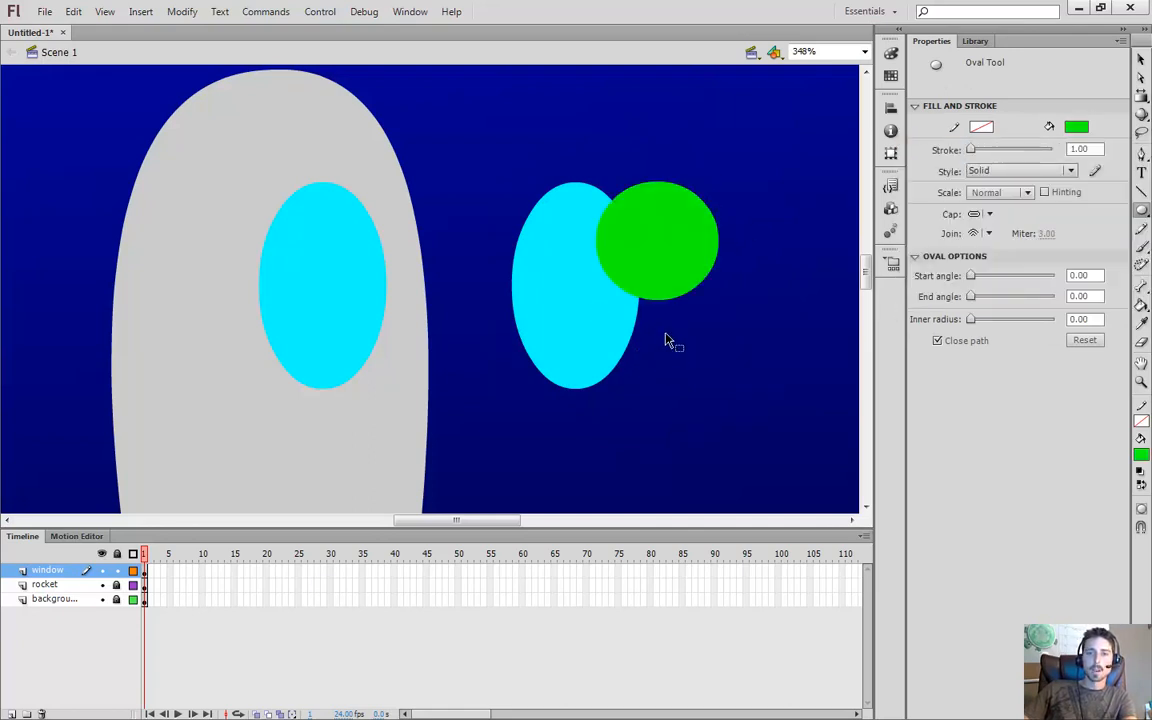
key(v)
click(690, 278)
drag(691, 272, 794, 392)
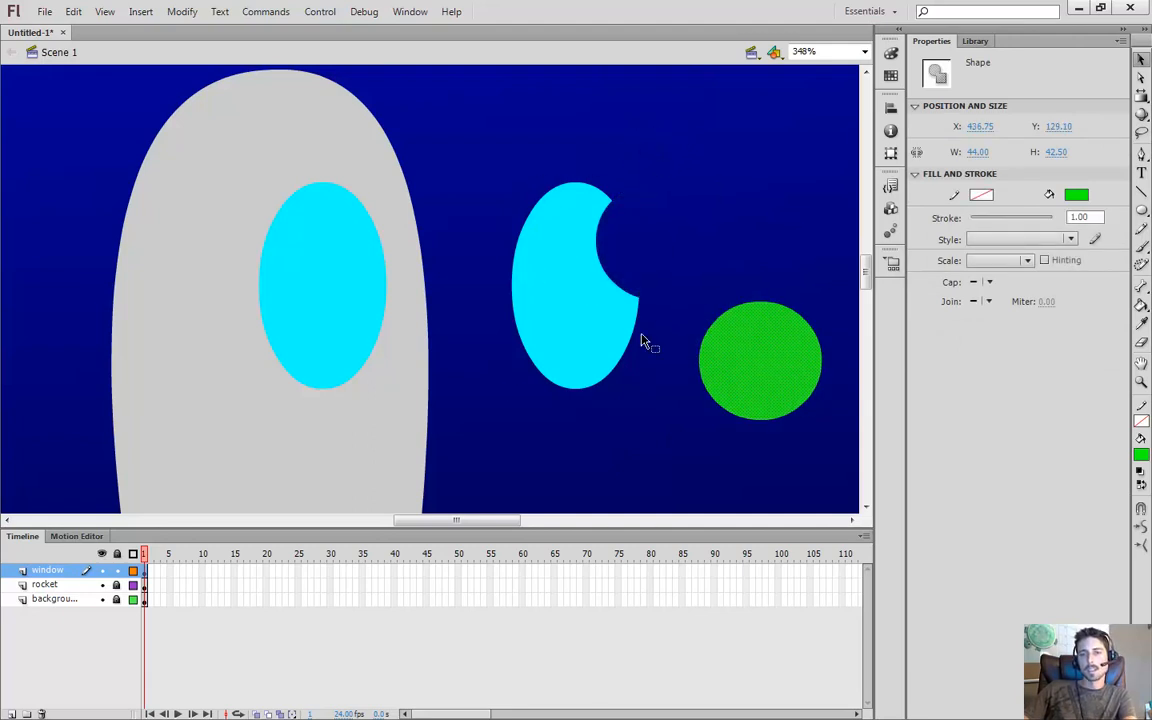
key(ctrl+z)
key(ctrl+z)
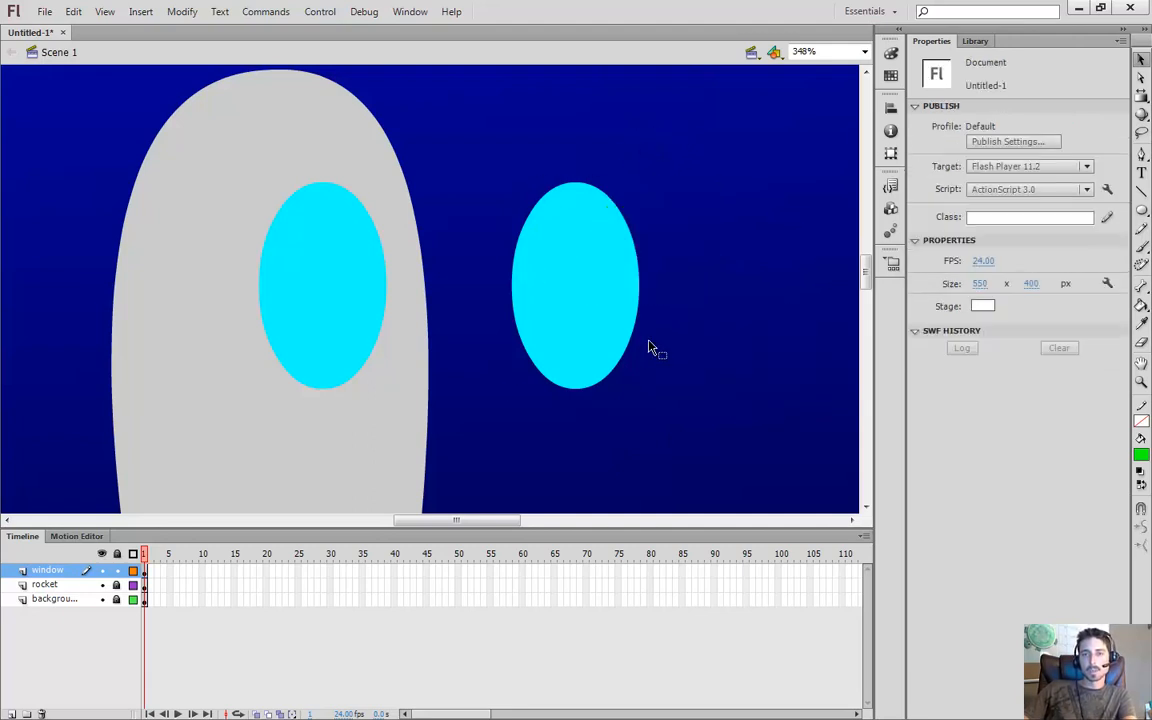
Cut the copied oval down to a thin lower-right crescent by overlapping a green oval about 53 by 80 px and deleting it
key(o)
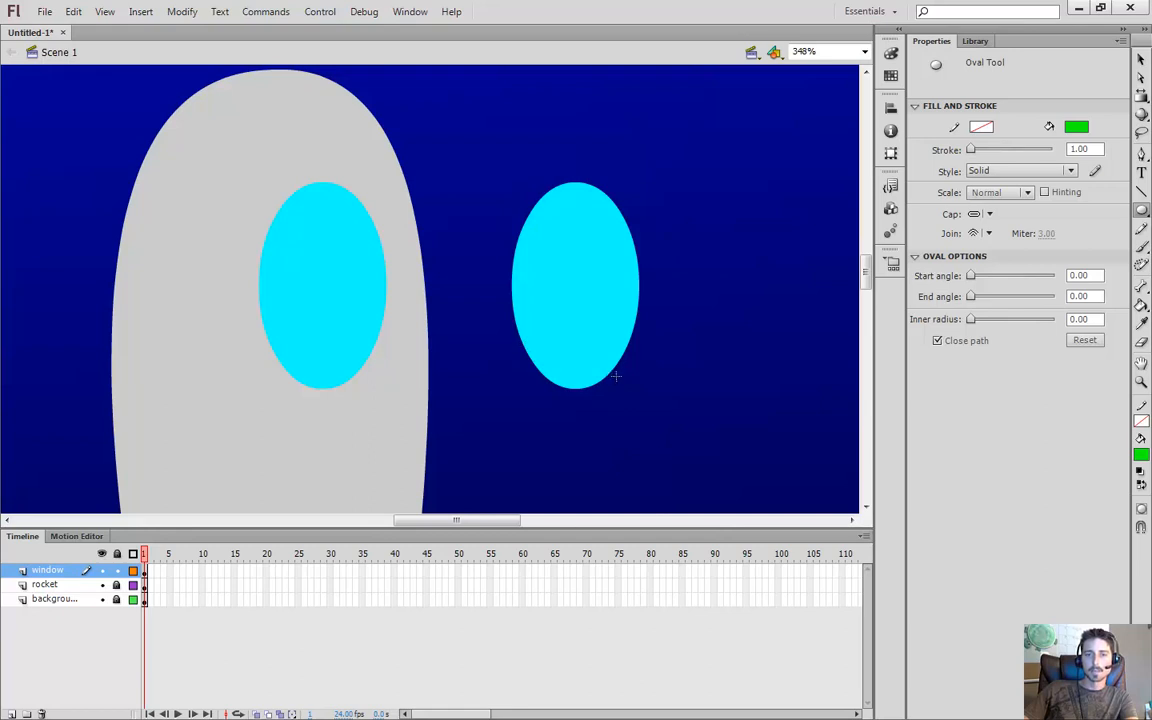
drag(615, 376, 470, 152)
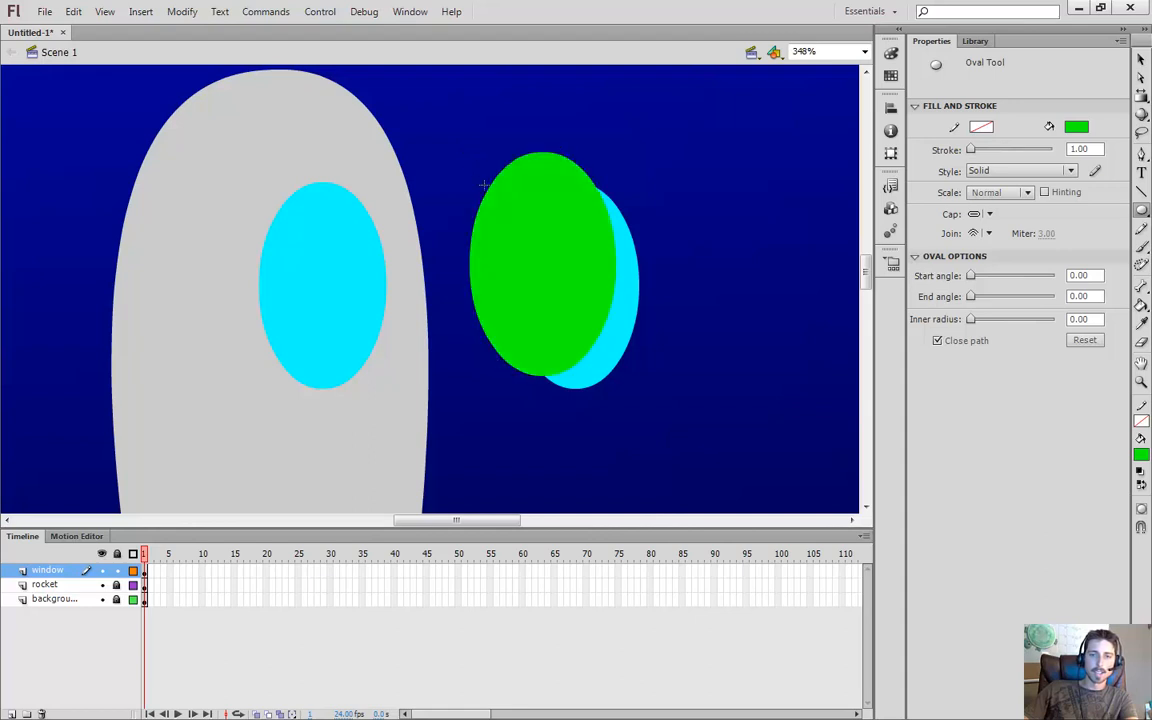
click(560, 293)
drag(558, 298, 745, 292)
click(660, 293)
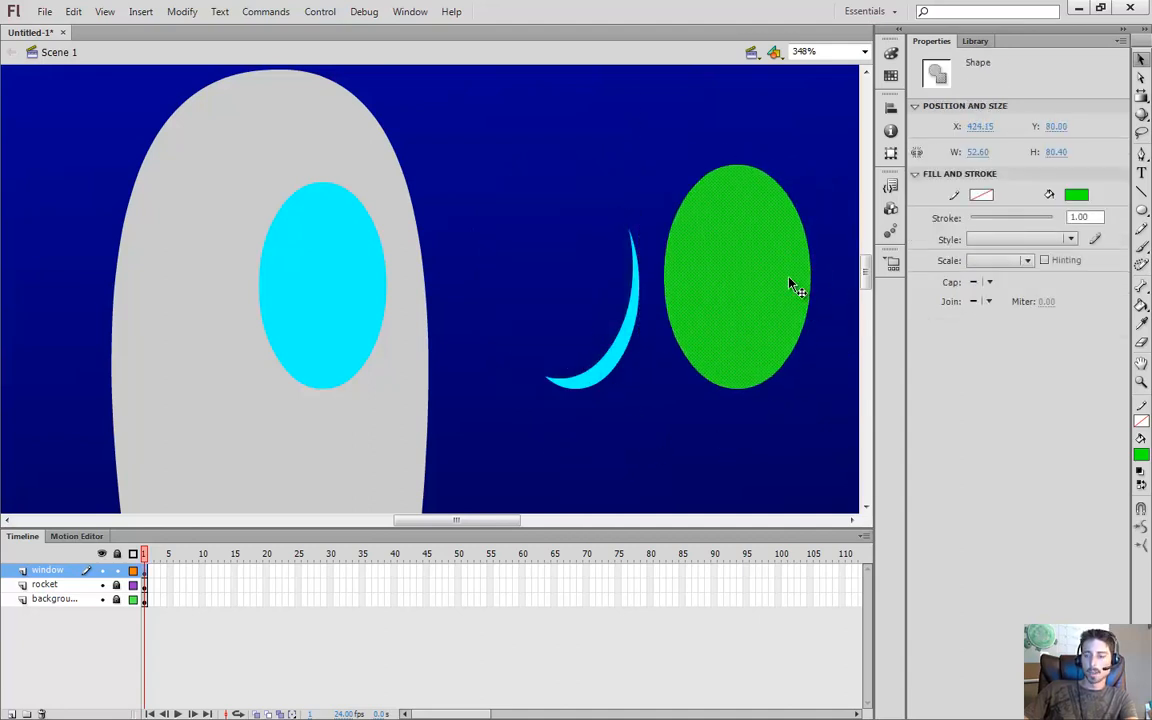
key(Delete)
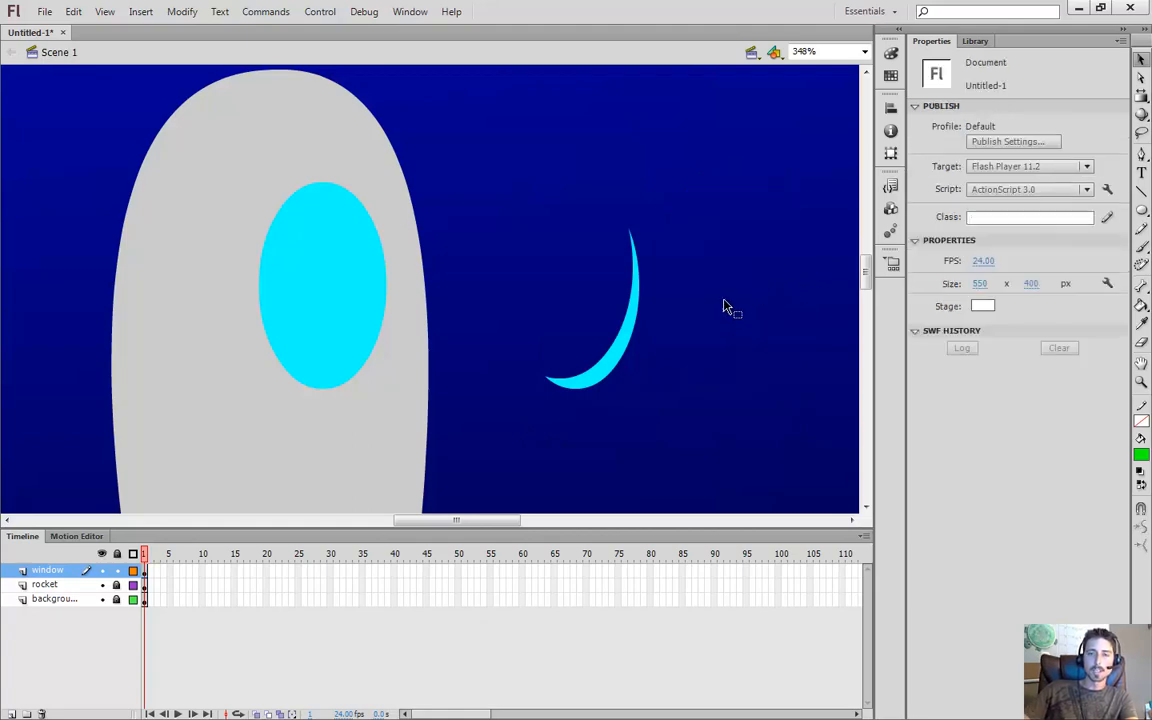
Recolor the crescent in medium blue and fit it onto the lower-right edge of the rocket's cyan window as a shadow
click(608, 378)
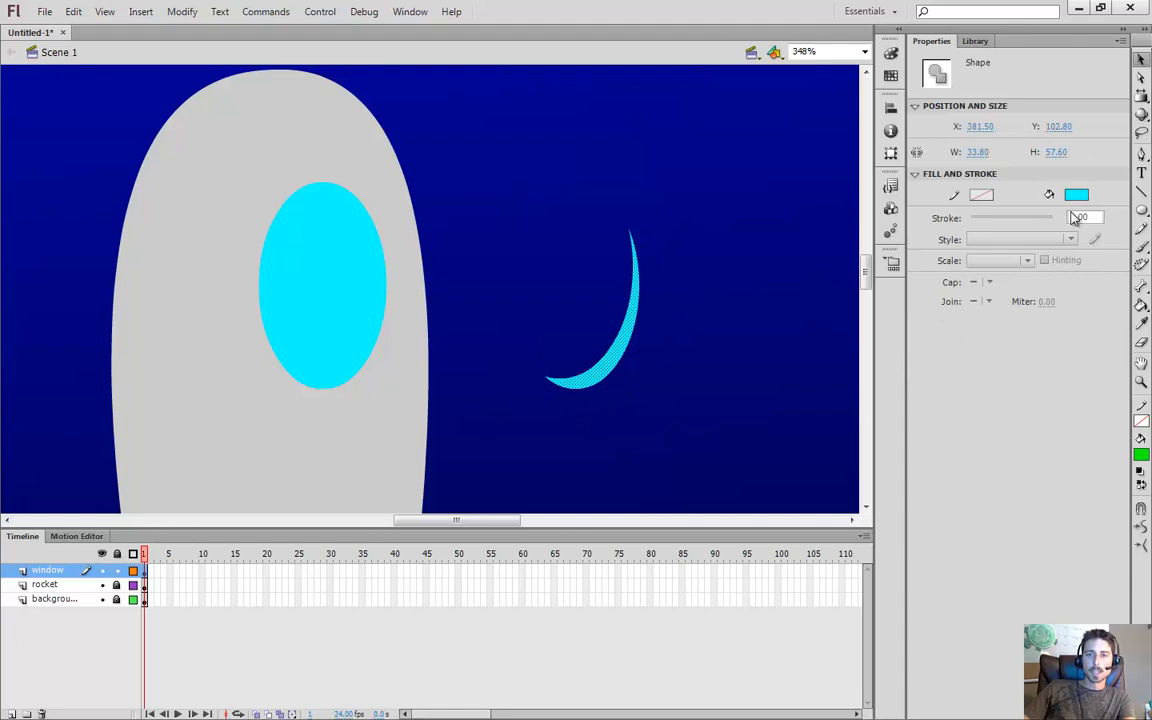
click(1077, 194)
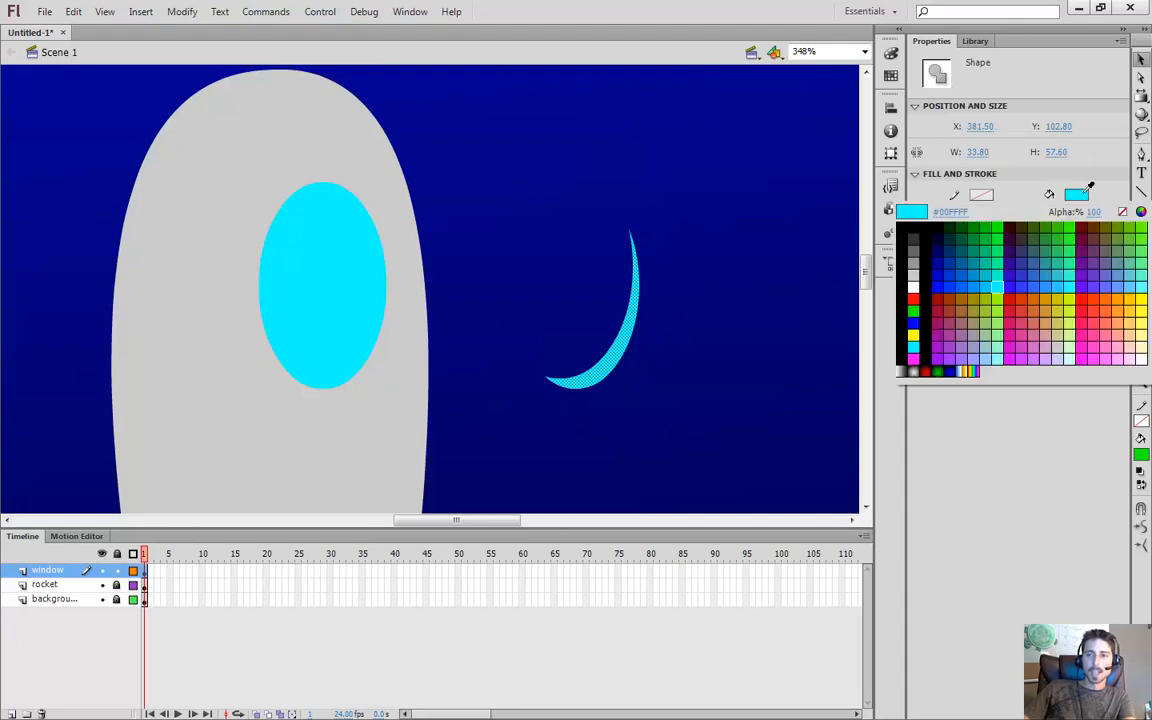
click(985, 285)
drag(625, 363, 367, 355)
click(561, 317)
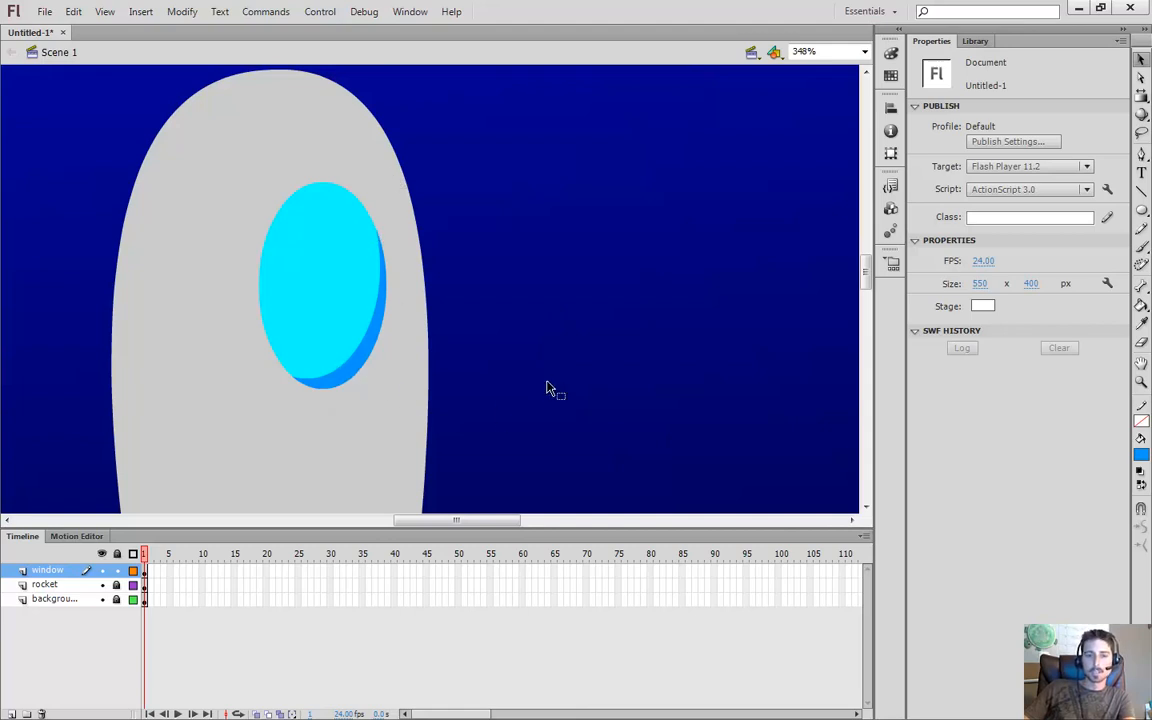
Try pulling the blue crescent away from the window oval, and undo the move
click(316, 279)
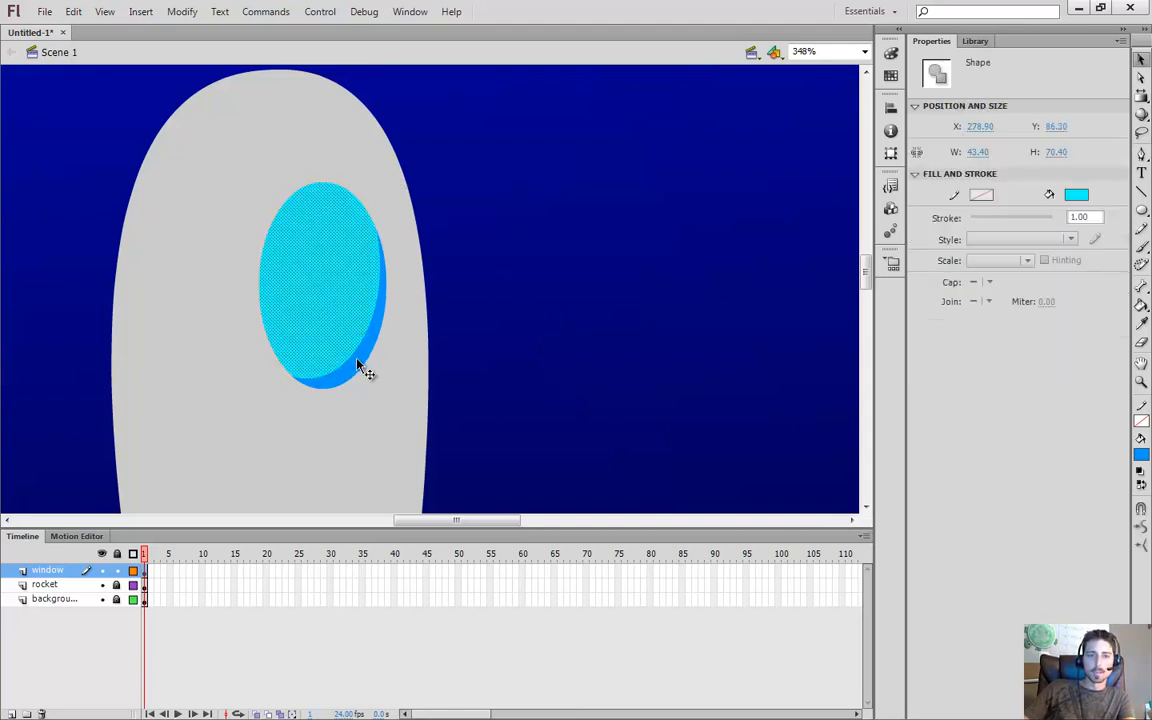
click(360, 375)
drag(360, 375, 482, 385)
key(ctrl+z)
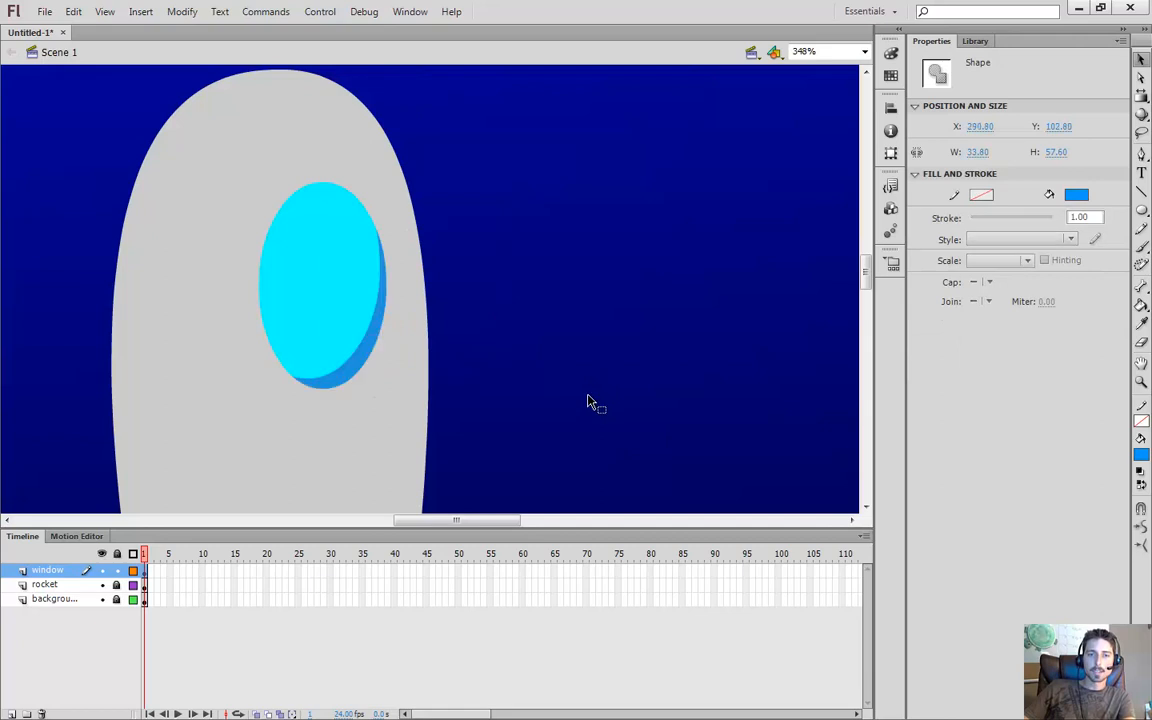
click(455, 303)
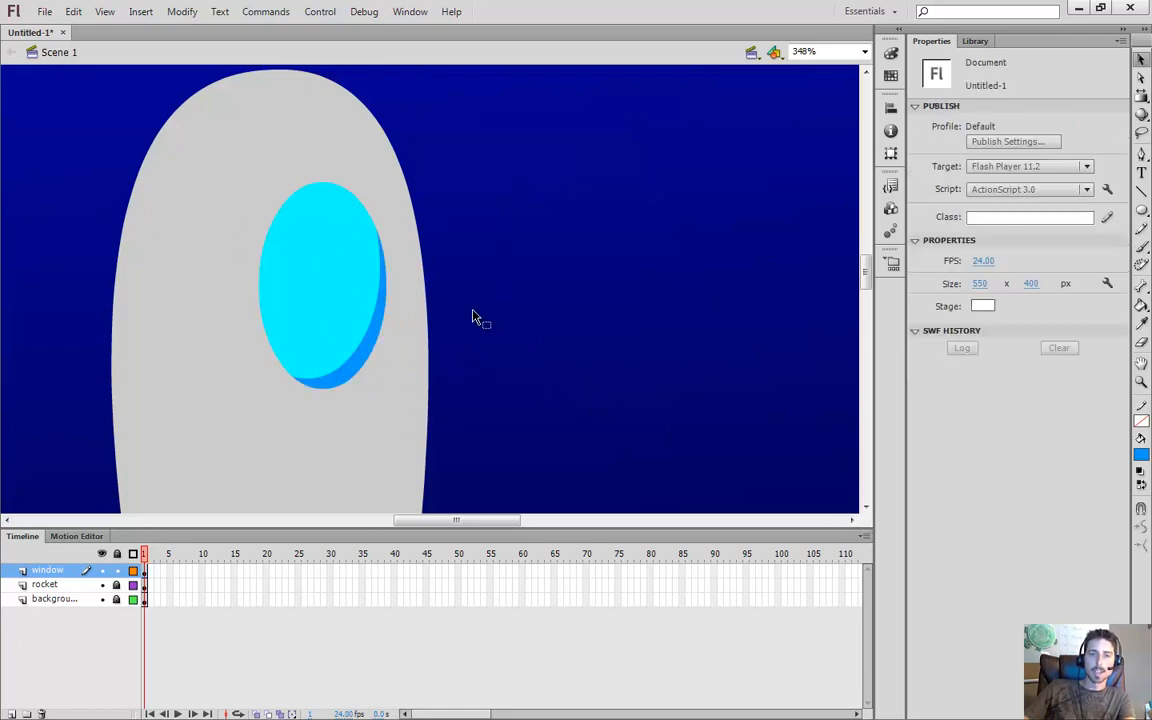
click(306, 265)
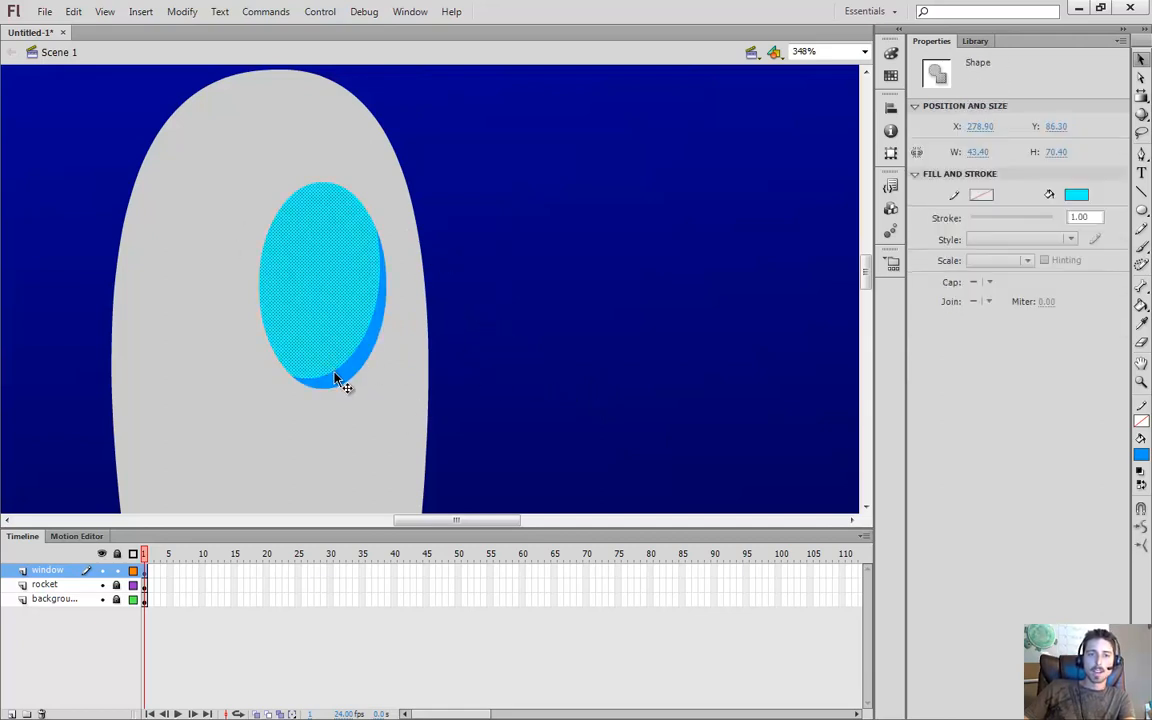
click(337, 378)
click(474, 320)
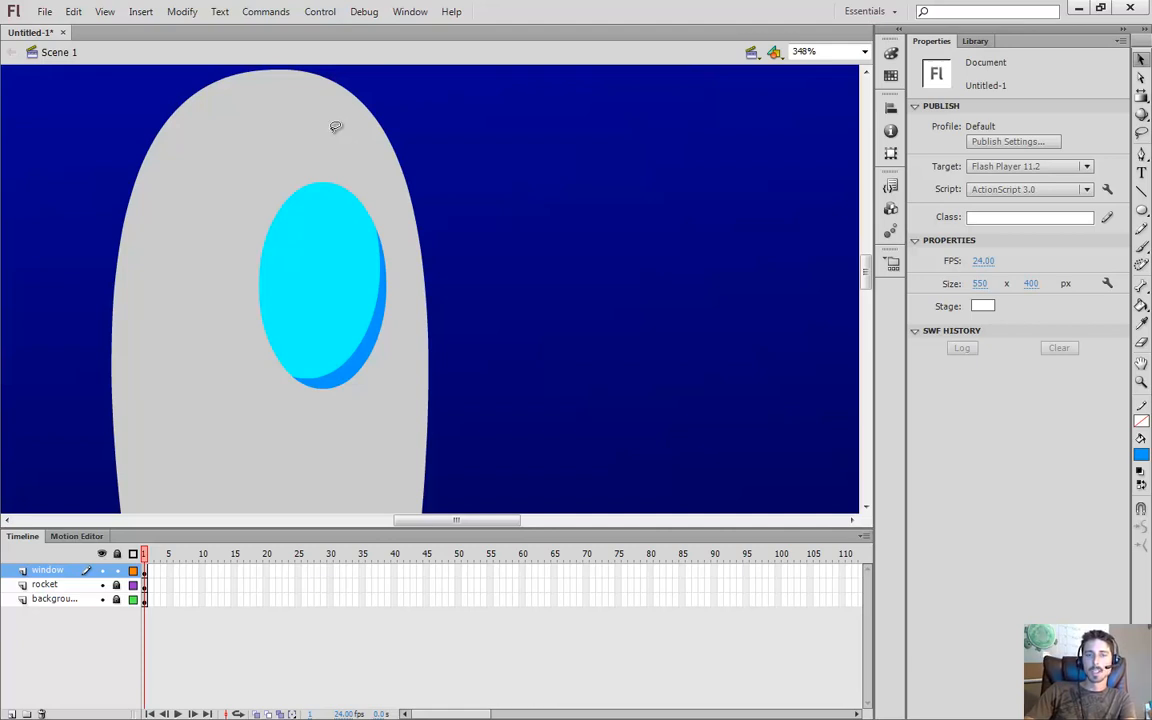
Try deleting the upper part of the cyan window with a freehand Lasso selection, and undo the deletion
click(1140, 135)
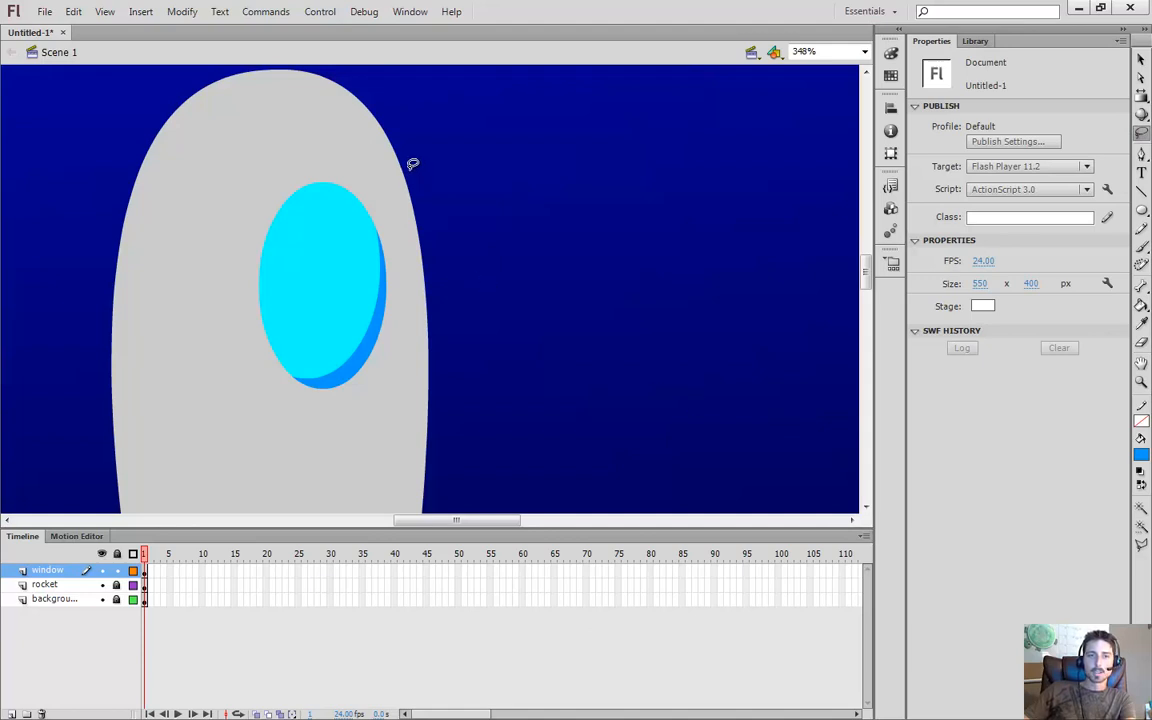
mouse_move(403, 170)
mouse_down()
mouse_move(404, 309)
mouse_move(448, 138)
mouse_move(481, 312)
mouse_up()
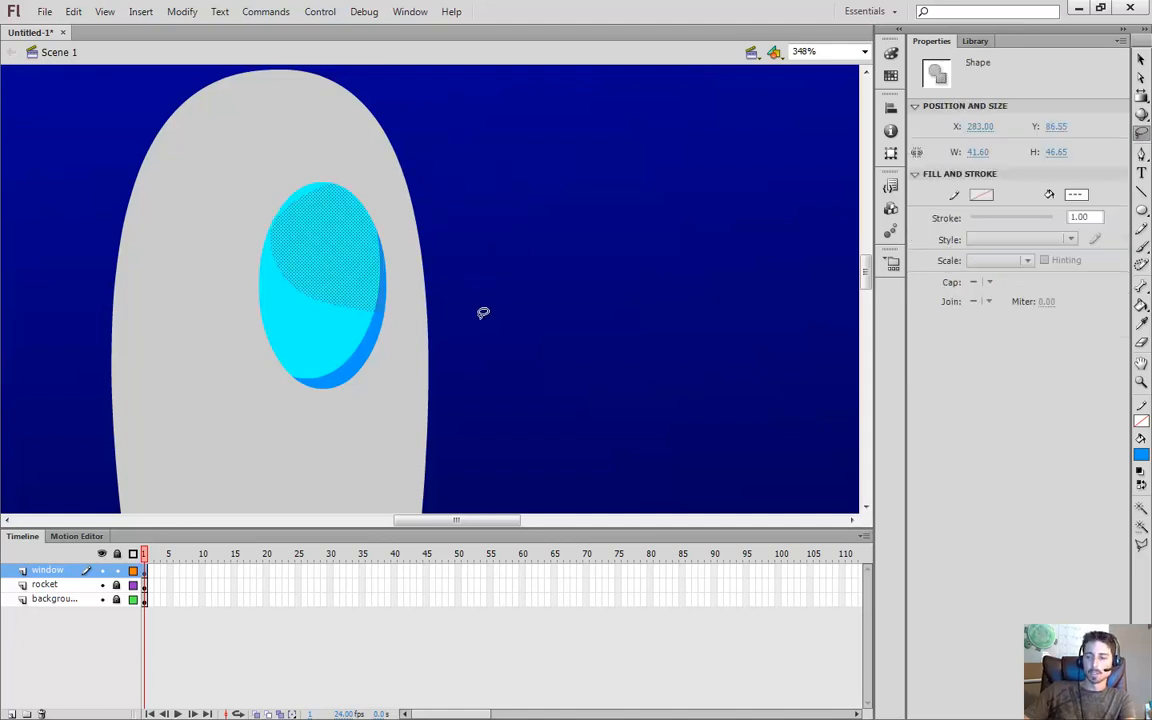
key(Delete)
key(ctrl+z)
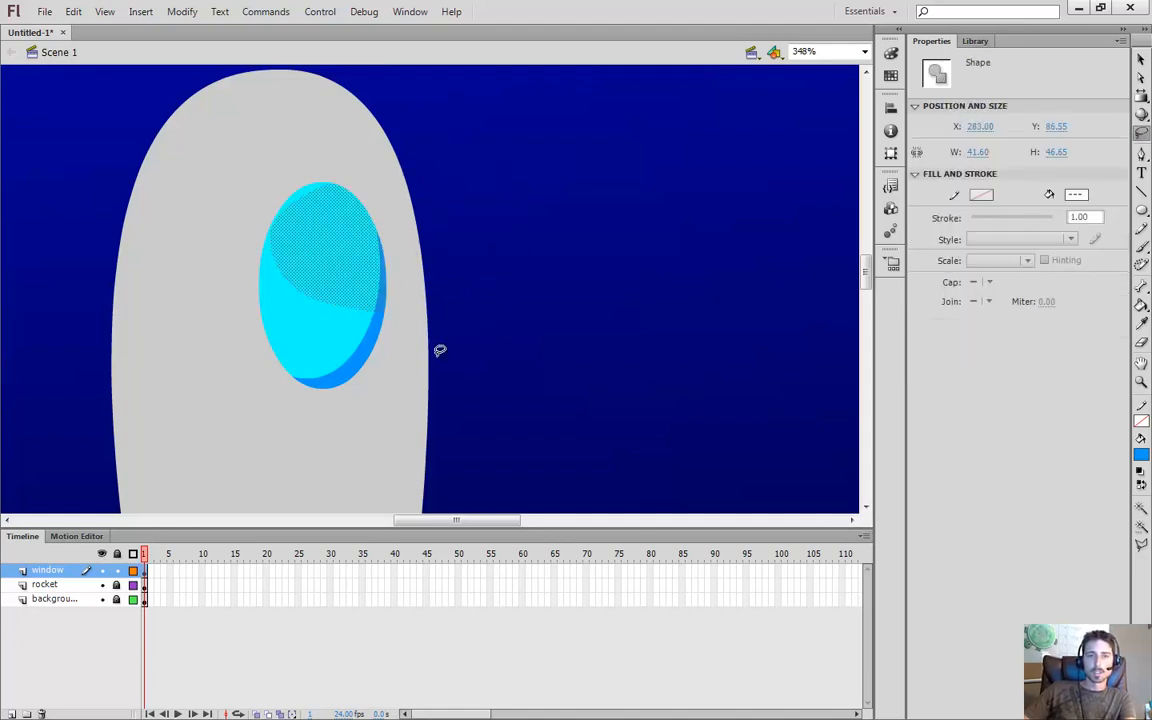
Try a freehand Lasso selection around the lower part of the cyan window, and clear the selection
mouse_move(440, 350)
mouse_down()
mouse_move(337, 312)
mouse_move(370, 360)
mouse_up()
mouse_move(234, 303)
mouse_down()
mouse_move(244, 375)
mouse_move(238, 325)
mouse_up()
drag(278, 188, 380, 163)
drag(415, 272, 398, 369)
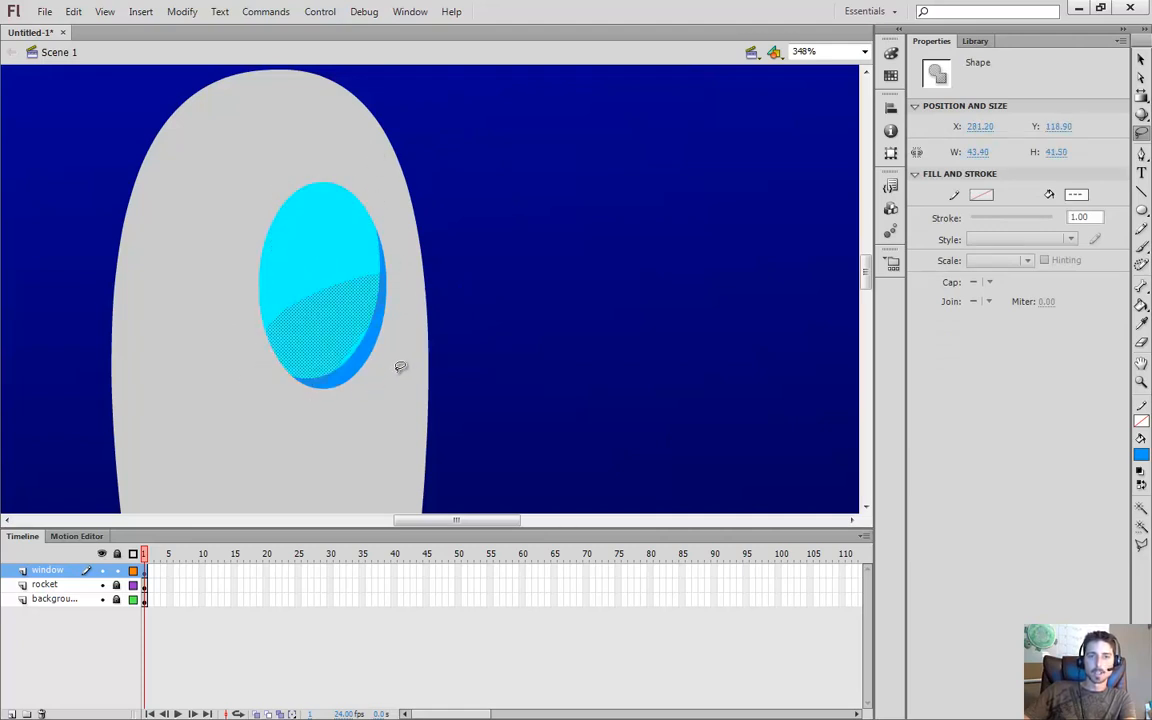
click(600, 251)
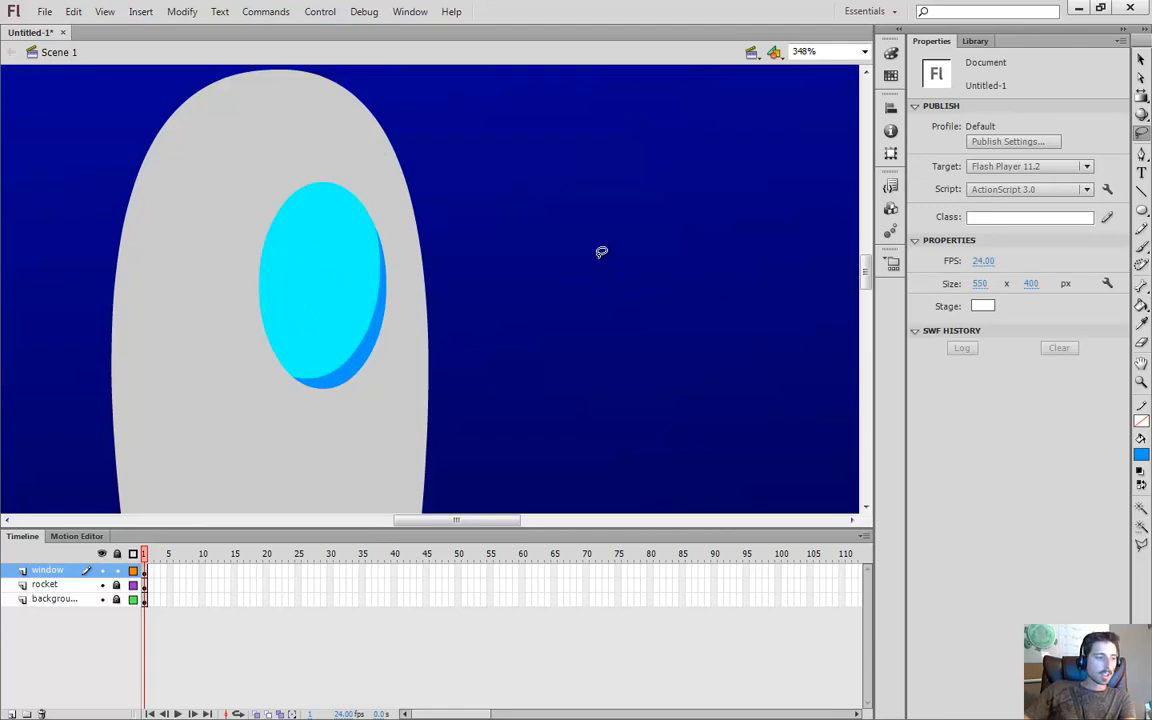
Outline one wide and one narrow slanted strip across the window with the Lasso in Polygon Mode and recolor them light cyan as reflections
click(1141, 546)
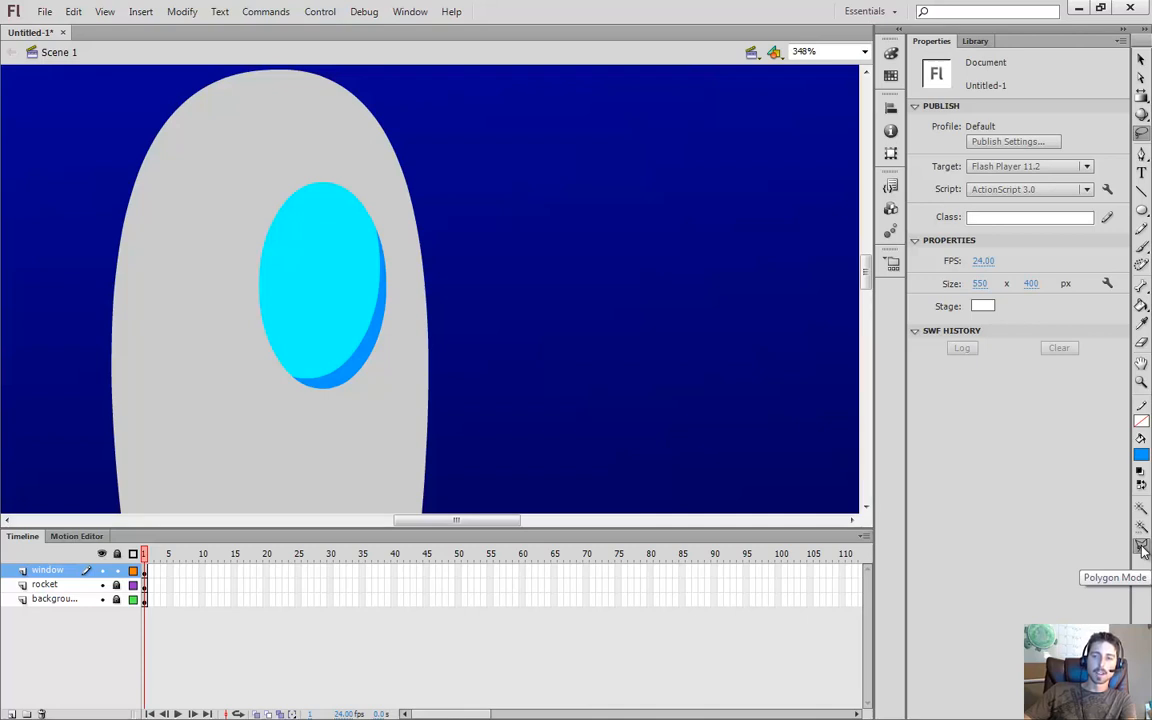
click(323, 166)
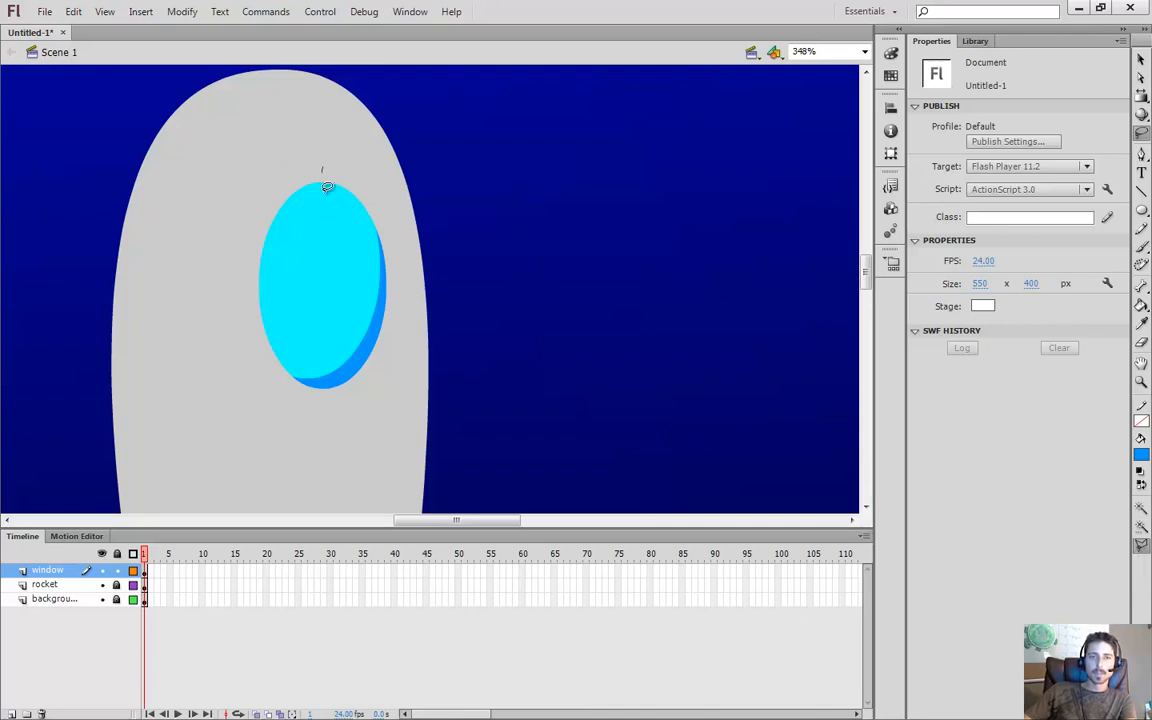
click(380, 416)
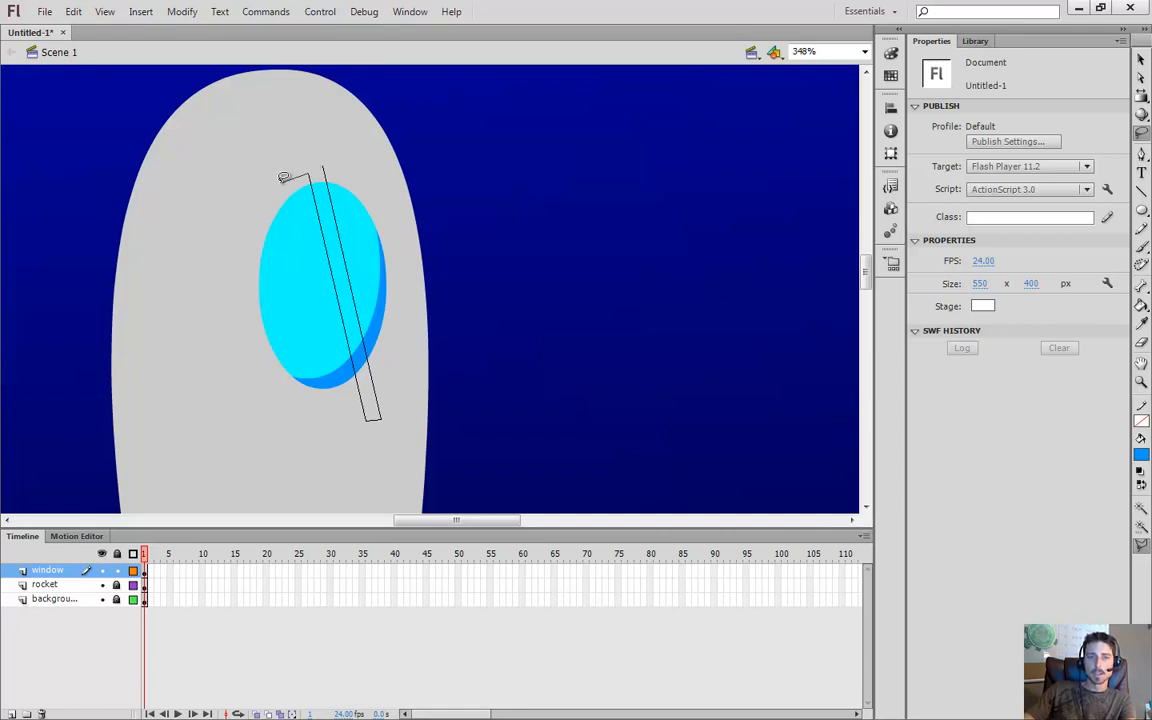
click(279, 181)
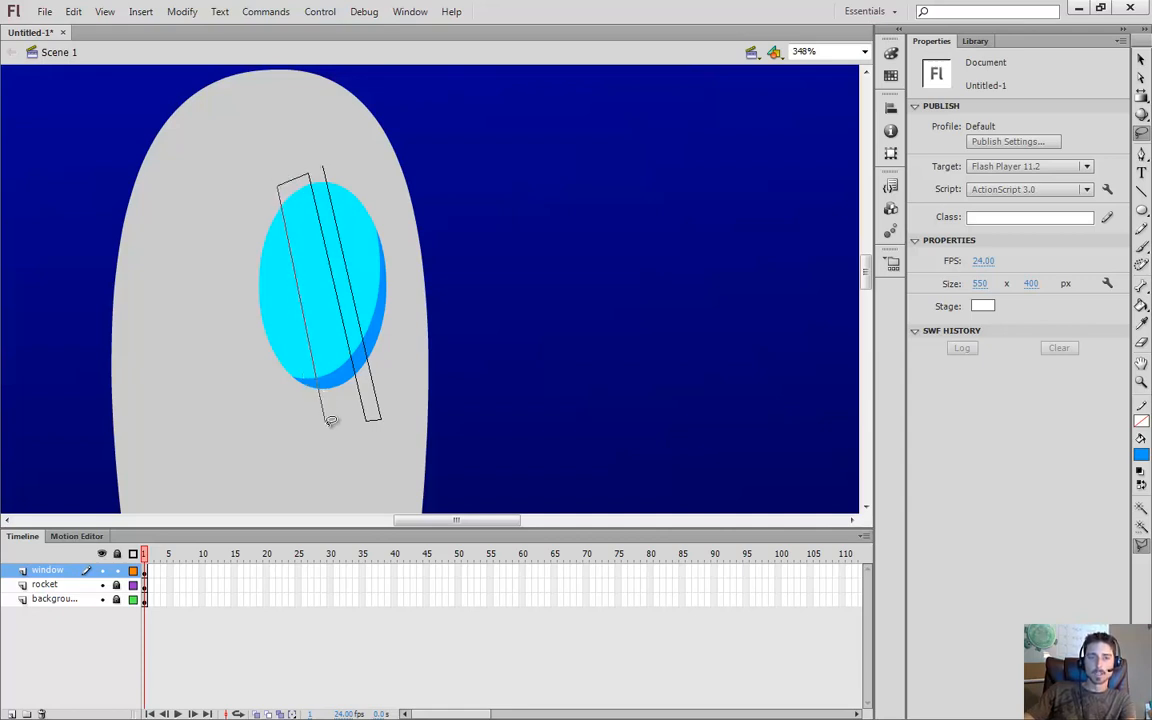
click(331, 428)
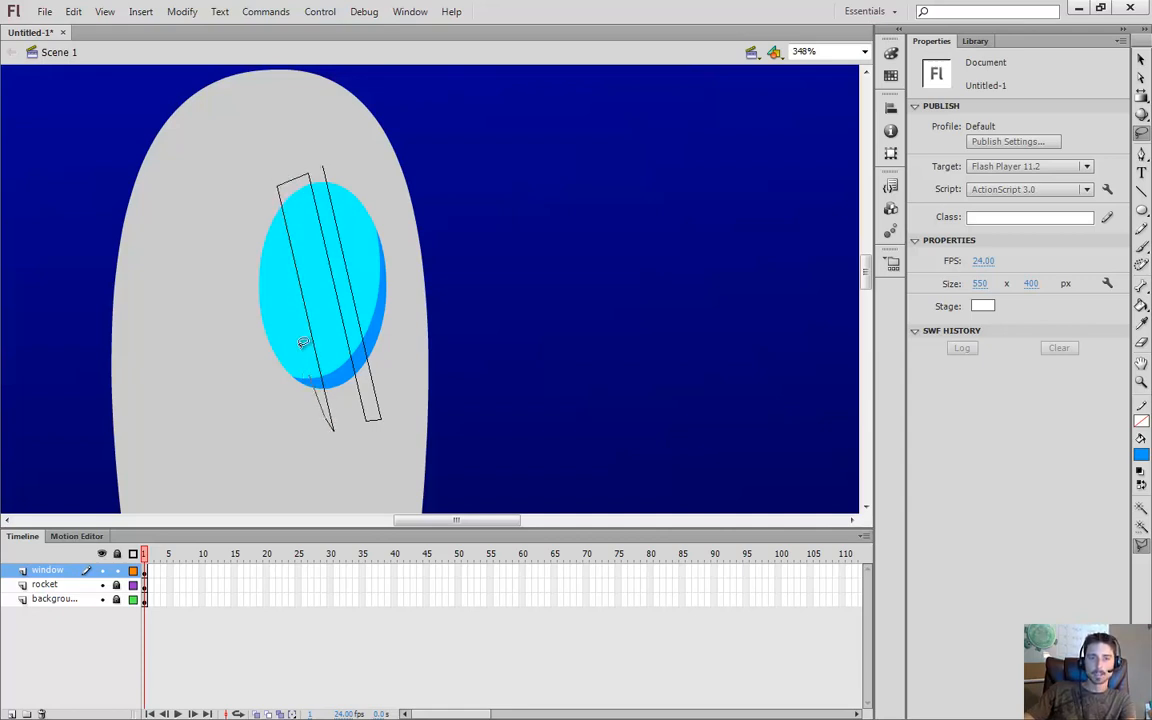
click(267, 167)
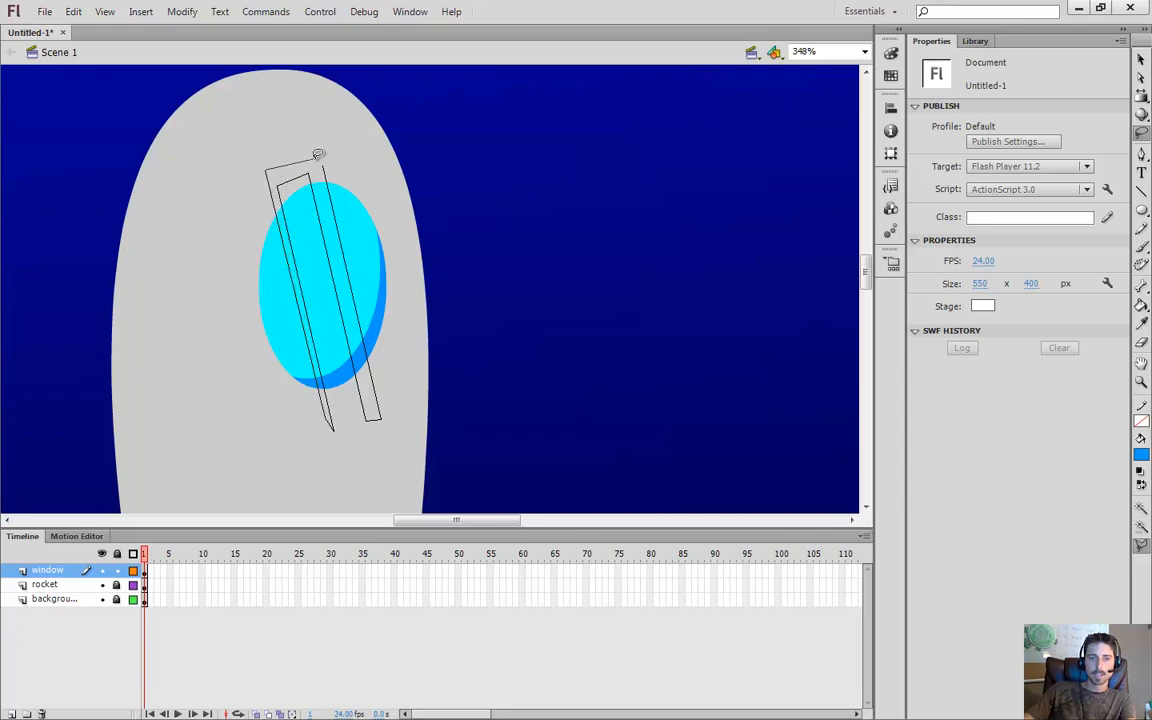
click(327, 160)
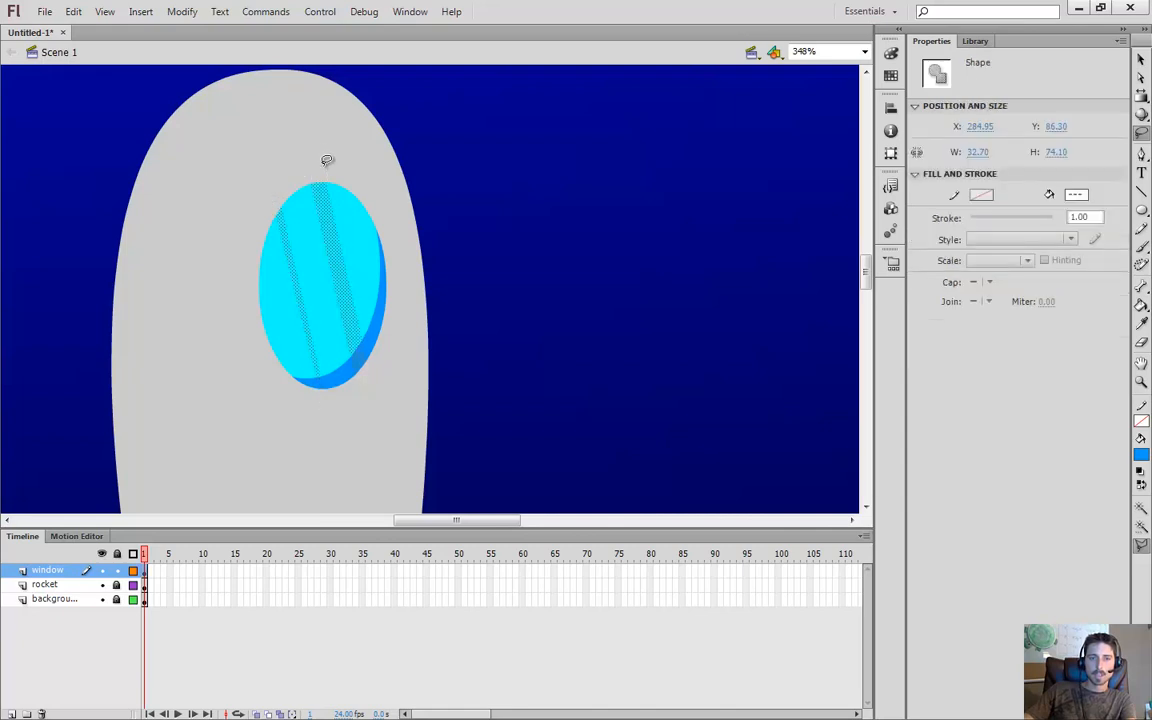
click(1073, 196)
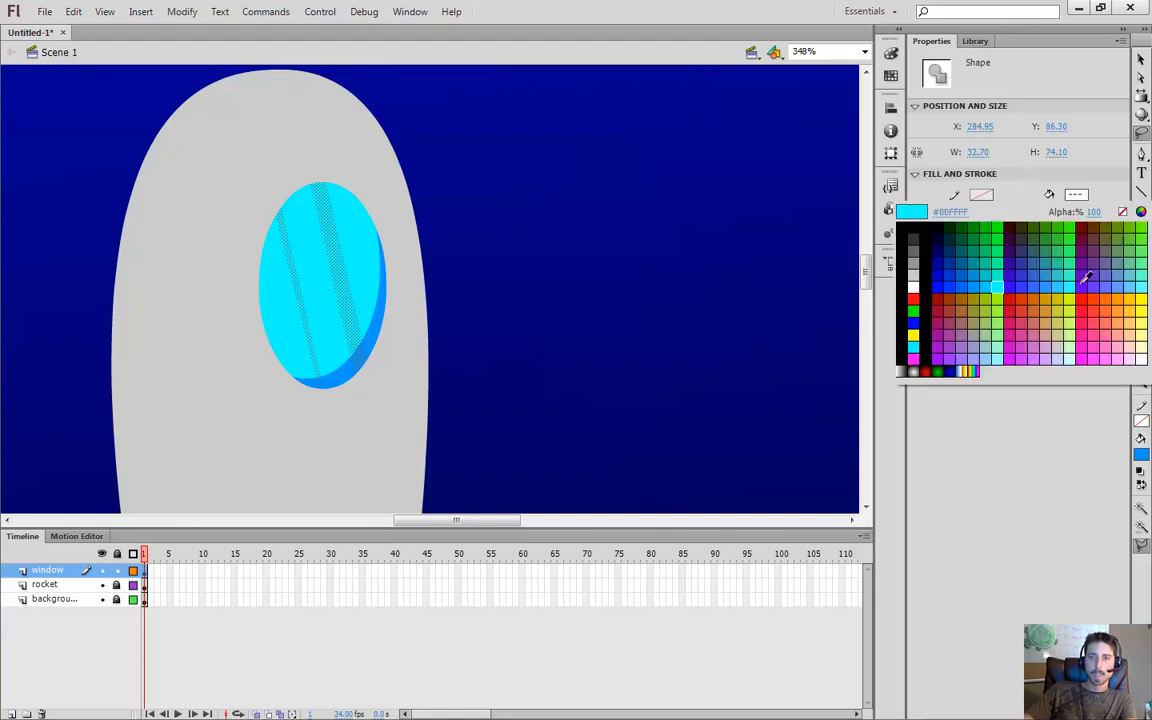
click(1143, 287)
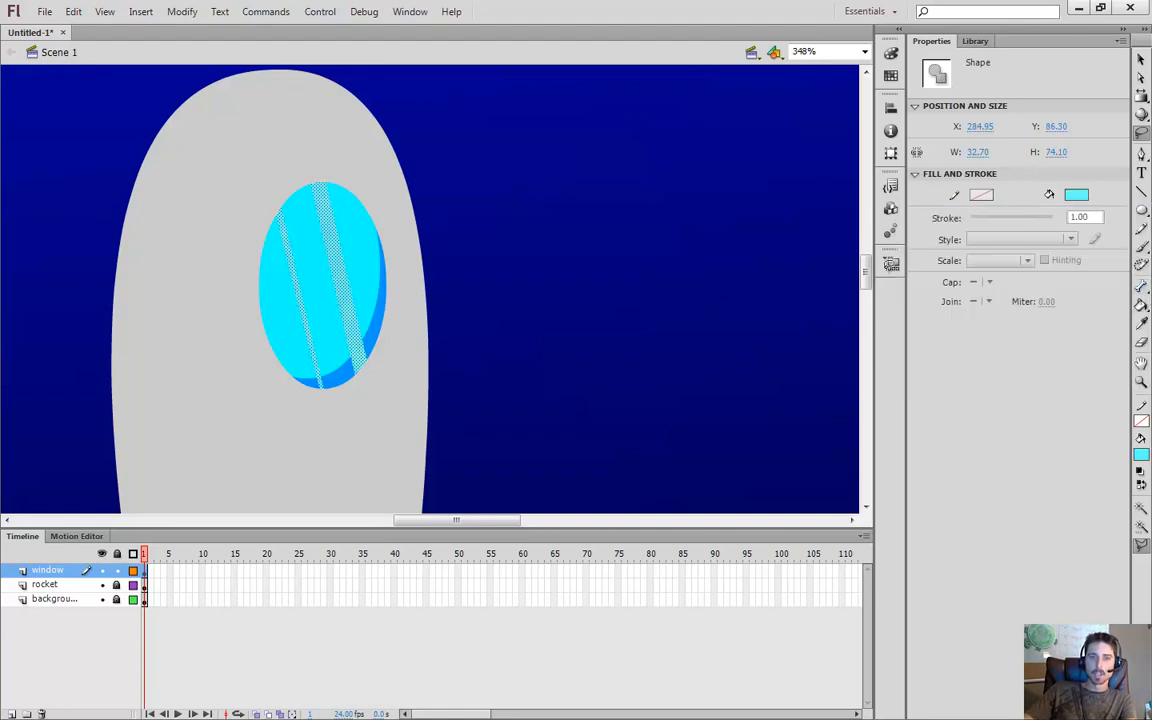
click(533, 246)
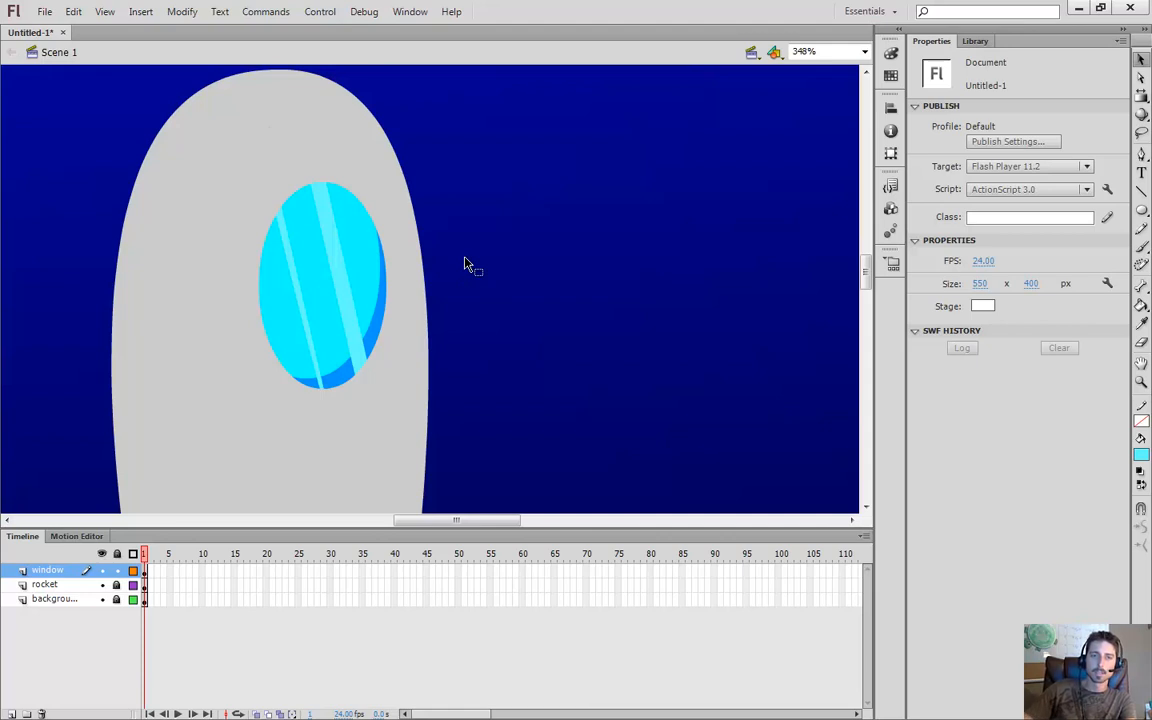
Select the whole window, shrink it to about 42 by 69 px with a slight counterclockwise tilt, and move it slightly up and right on the rocket
drag(461, 160, 229, 490)
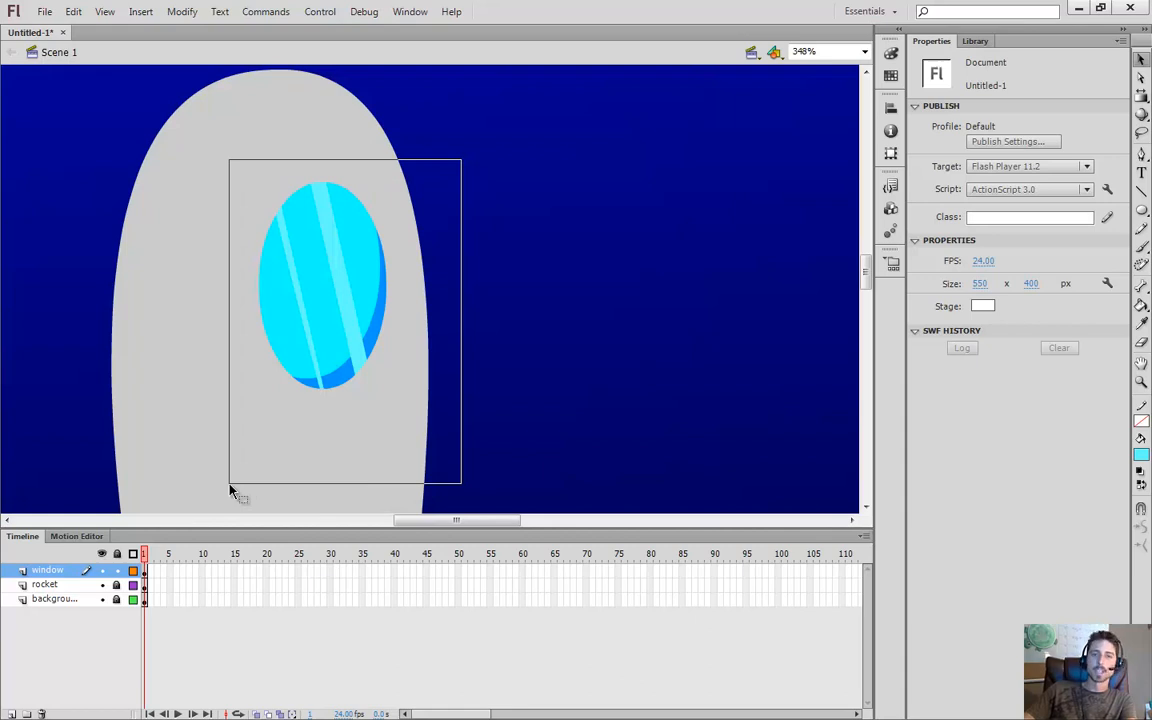
drag(229, 490, 229, 490)
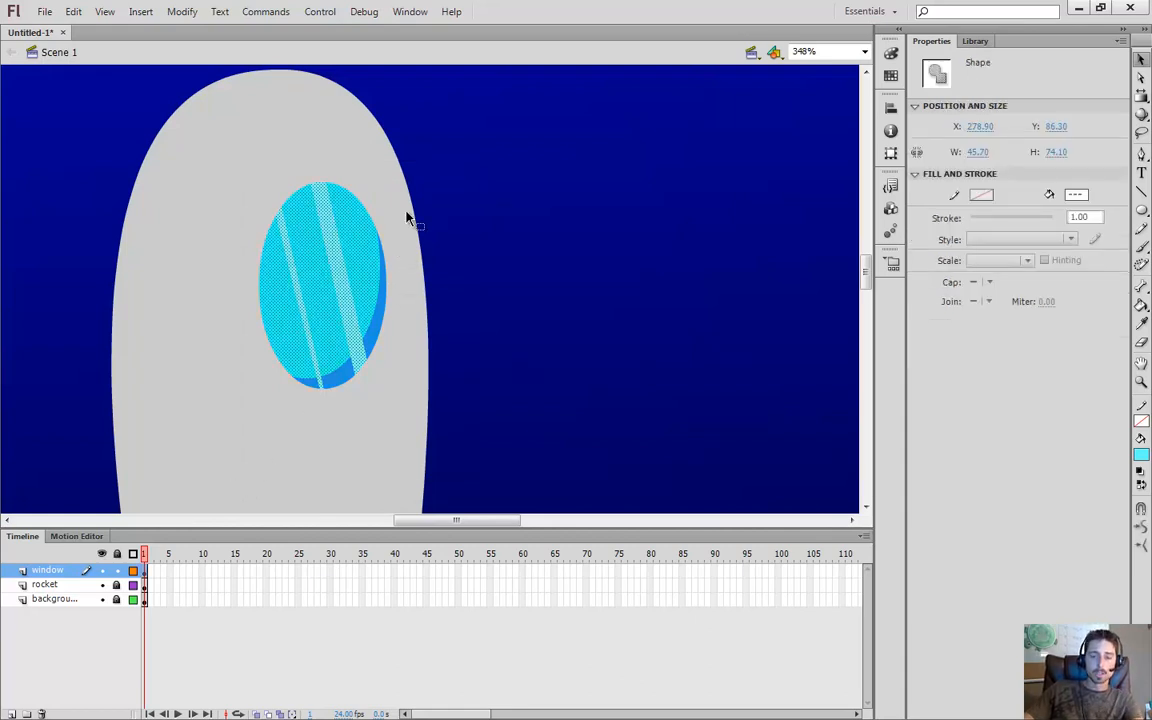
key(q)
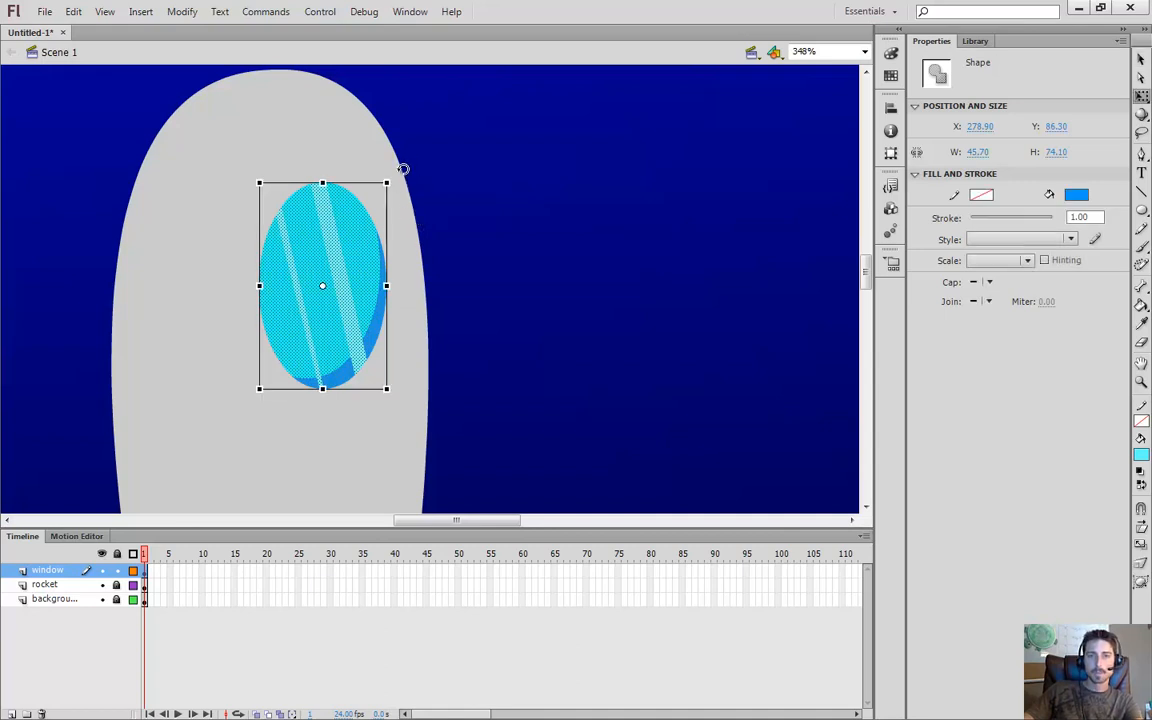
drag(398, 167, 373, 195)
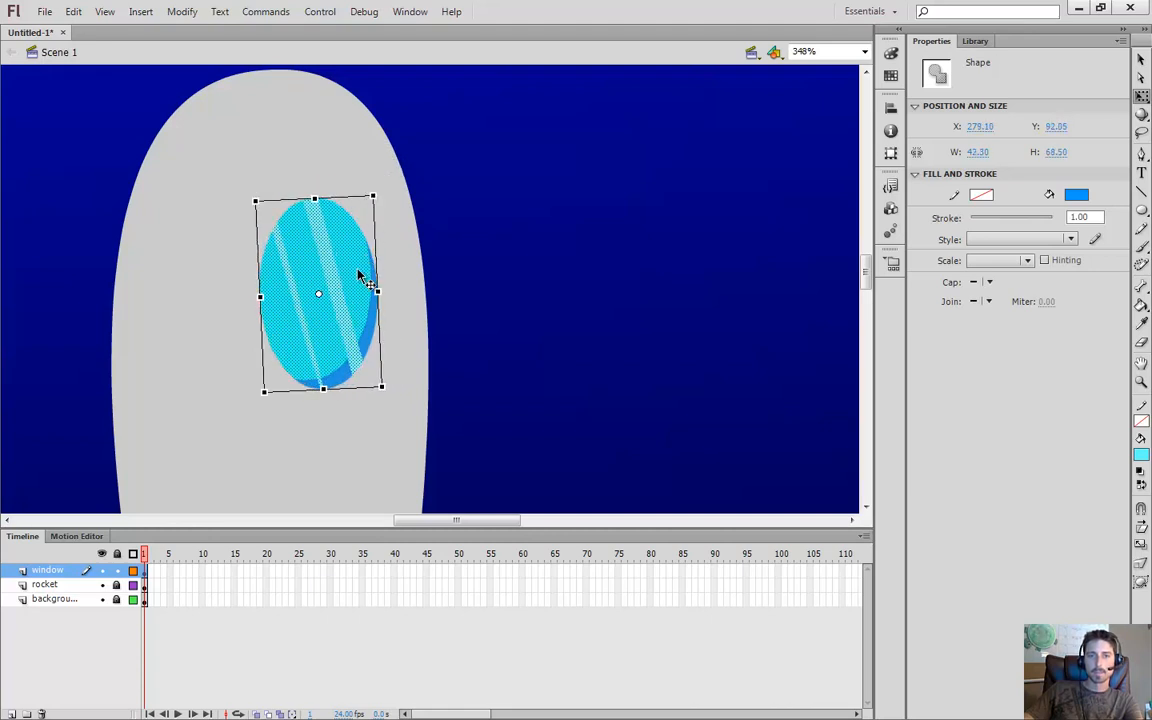
drag(359, 269, 370, 249)
click(517, 231)
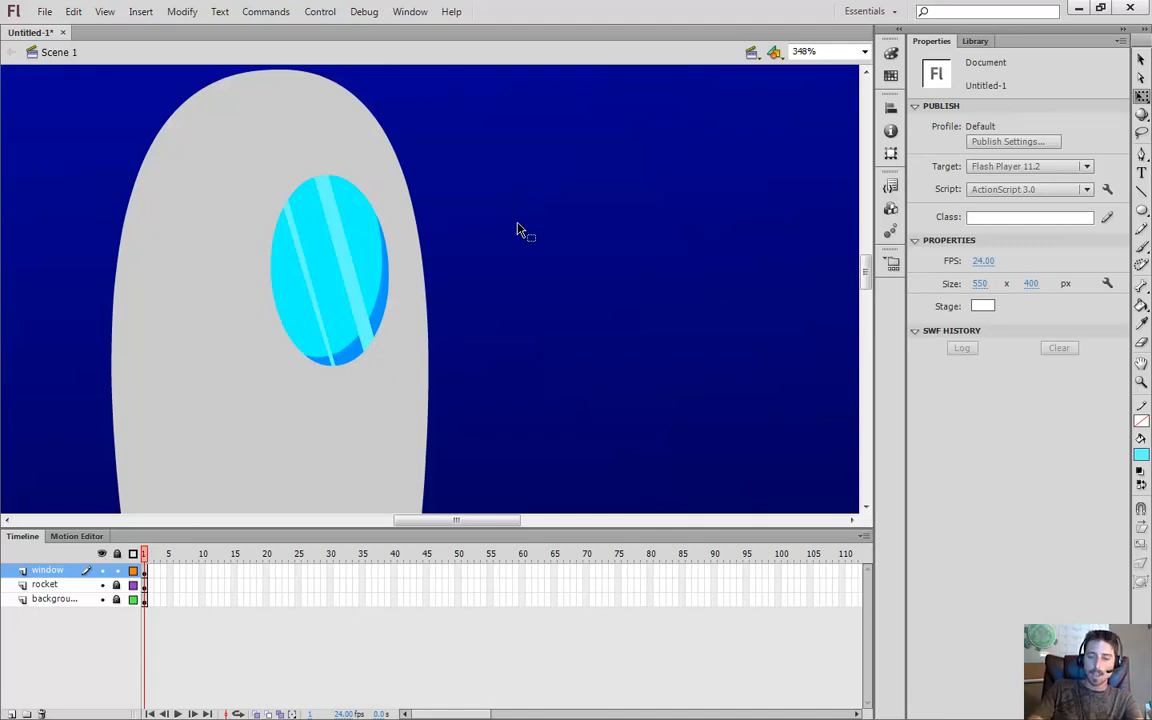
Lock the window layer and add a new layer named fins between the window and rocket layers
key(ctrl+minus)
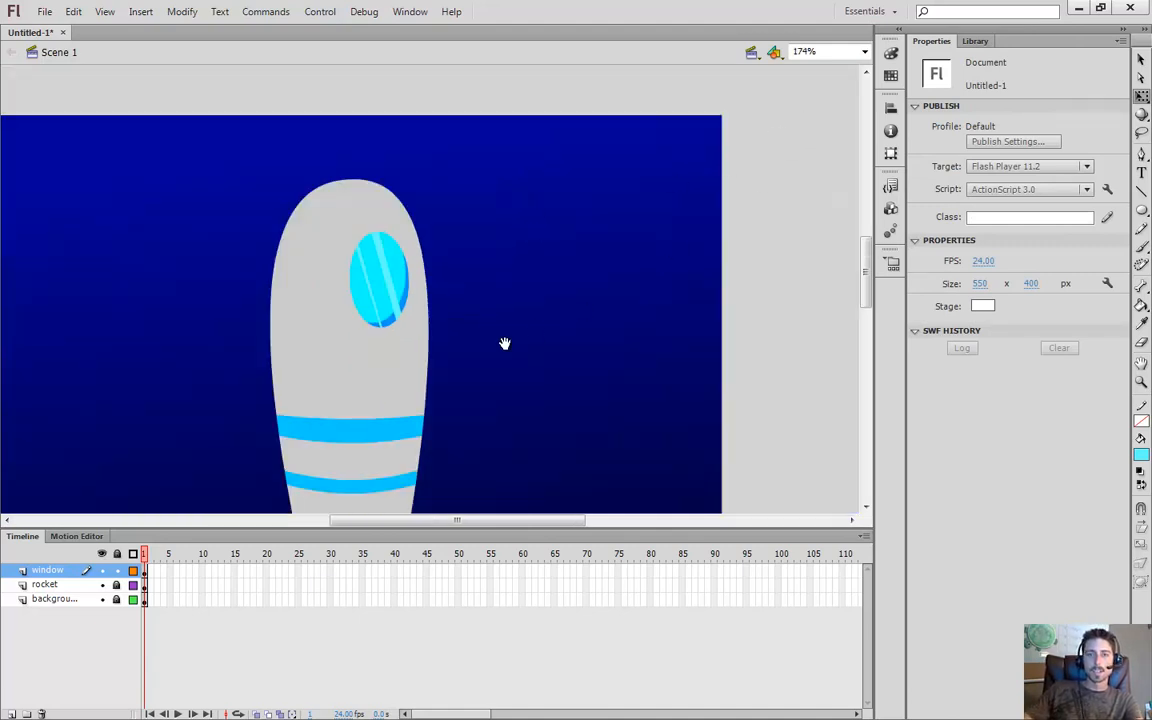
drag(504, 343, 455, 198)
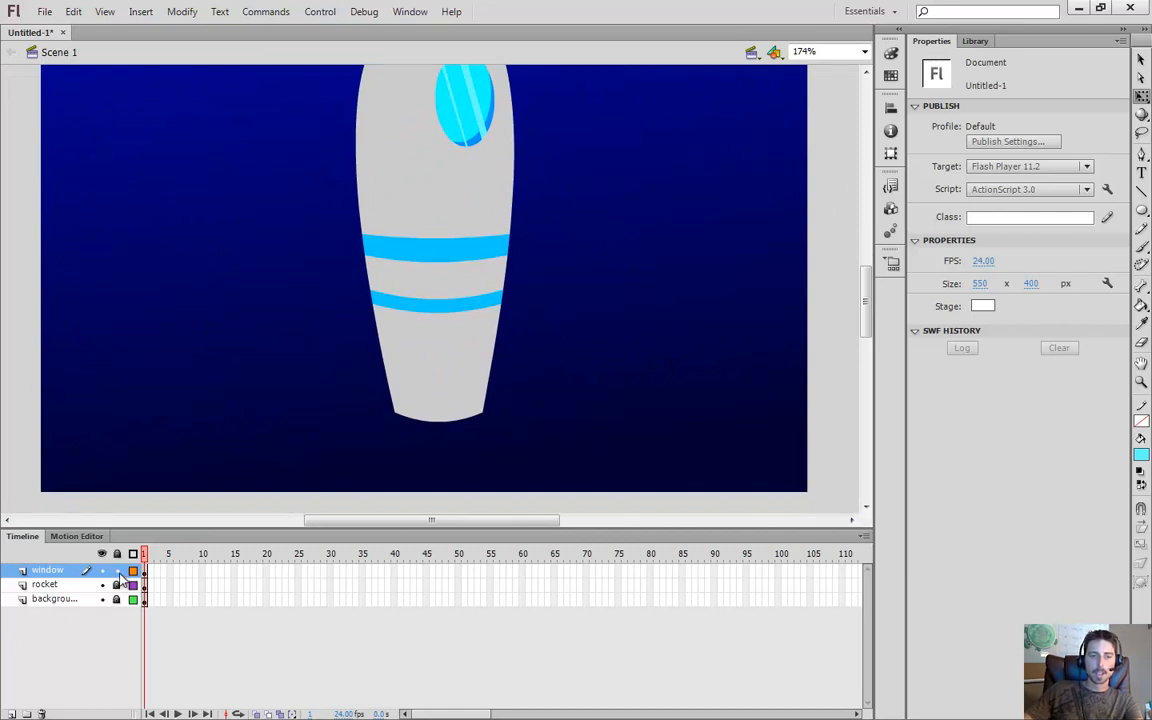
click(117, 570)
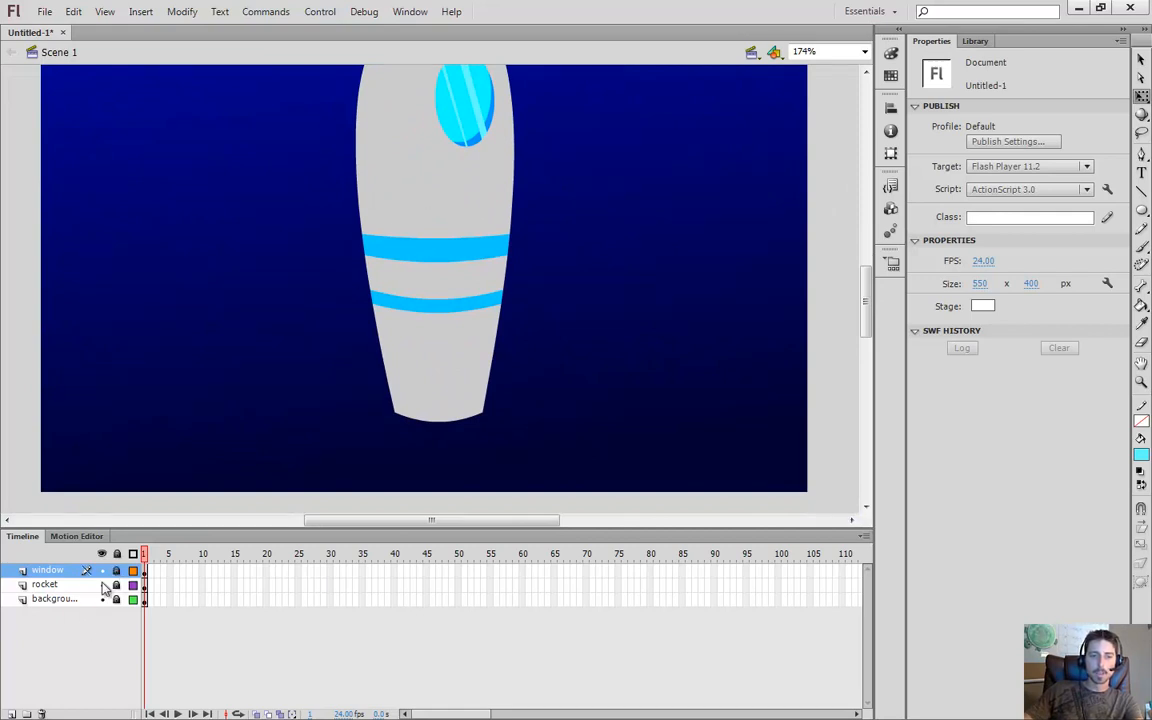
click(12, 714)
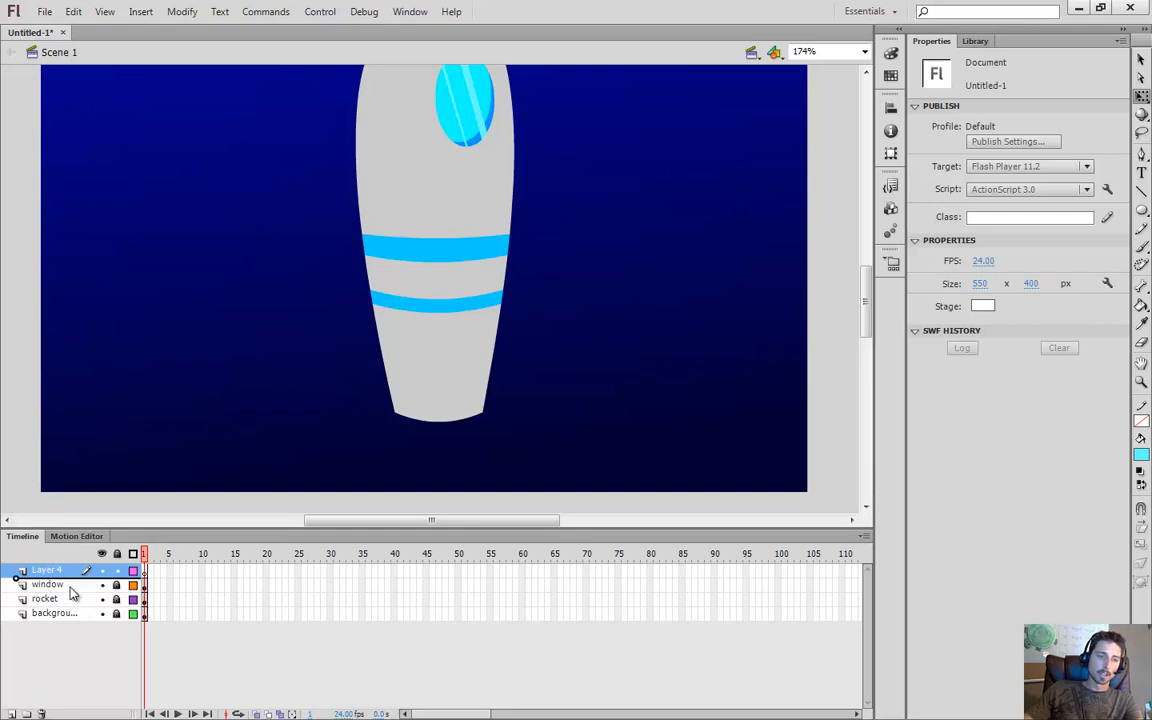
drag(45, 570, 45, 588)
double_click(48, 585)
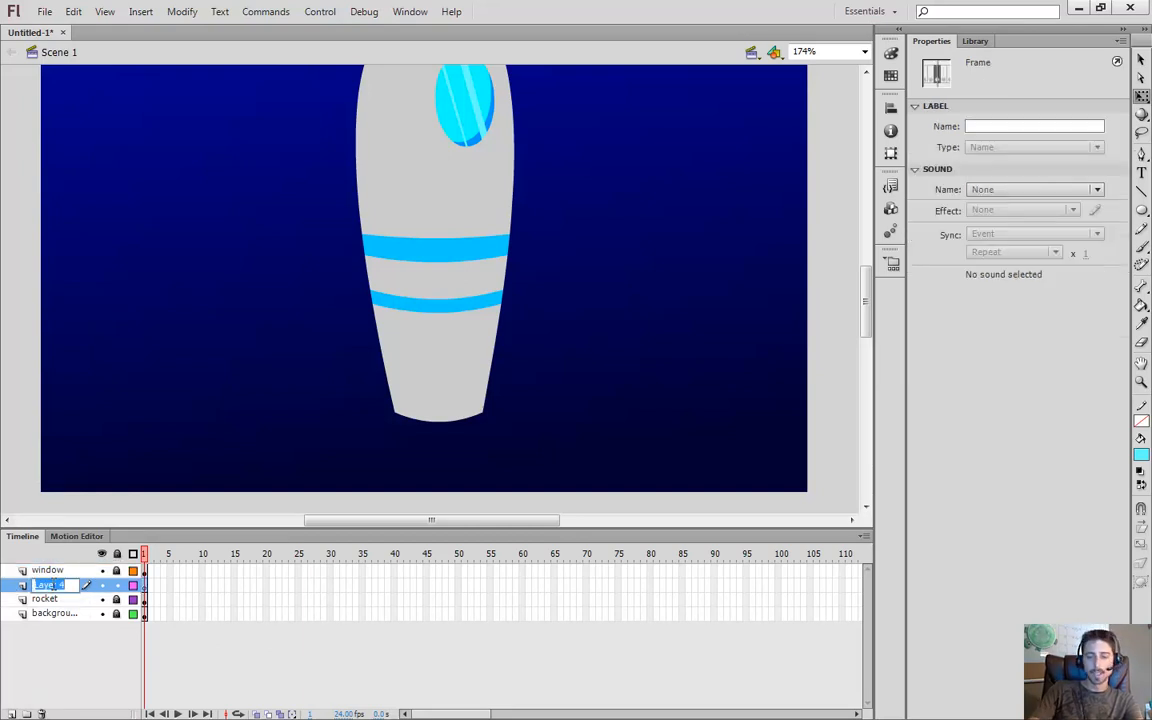
text(fins)
key(Return)
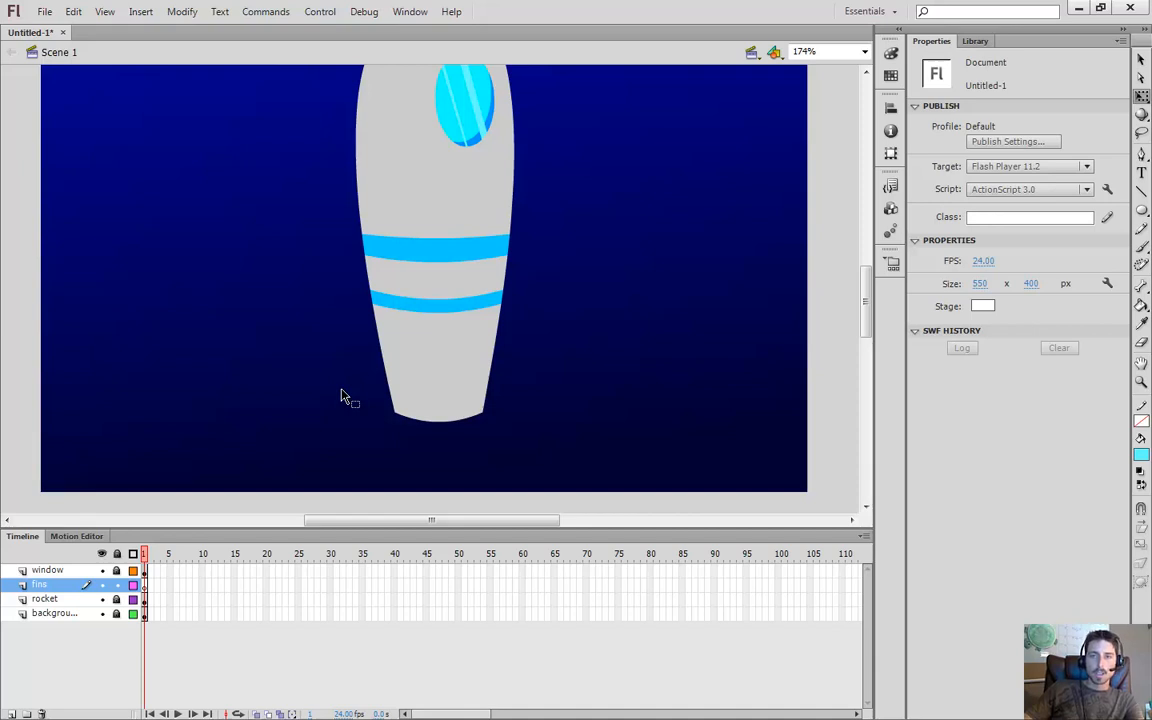
Draw an upright rectangle left of the rocket's base without stroke, filled with the blue sampled from the rocket's stripes
key(r)
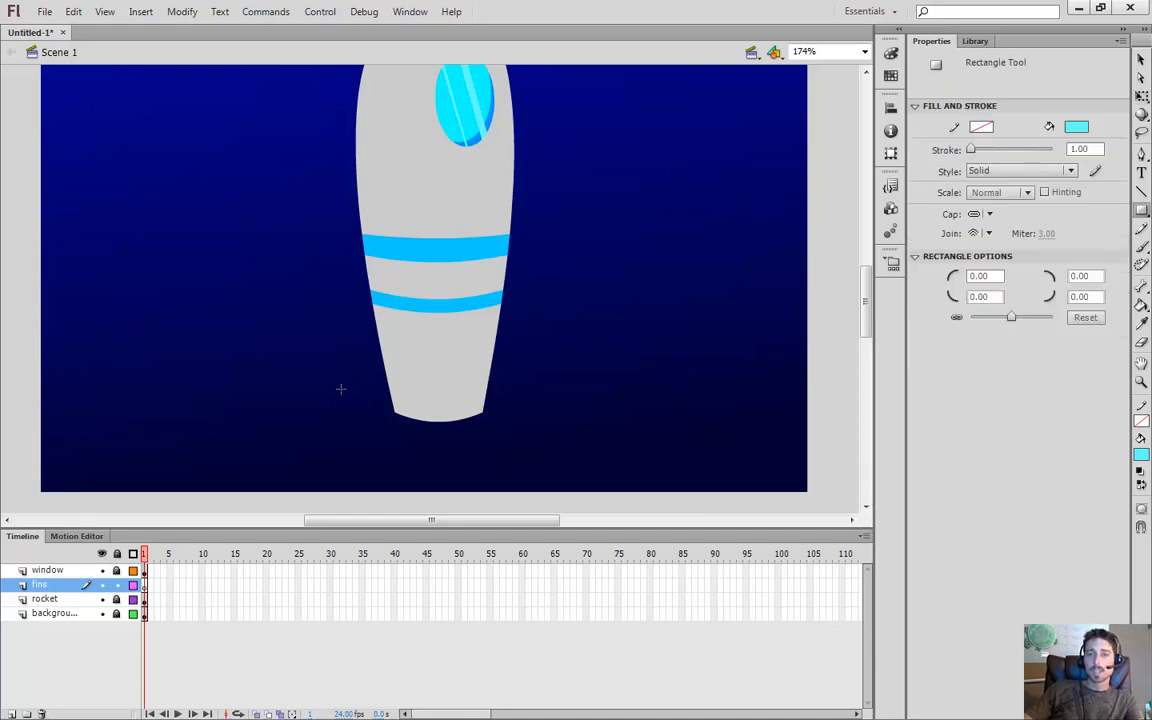
click(1076, 126)
click(468, 247)
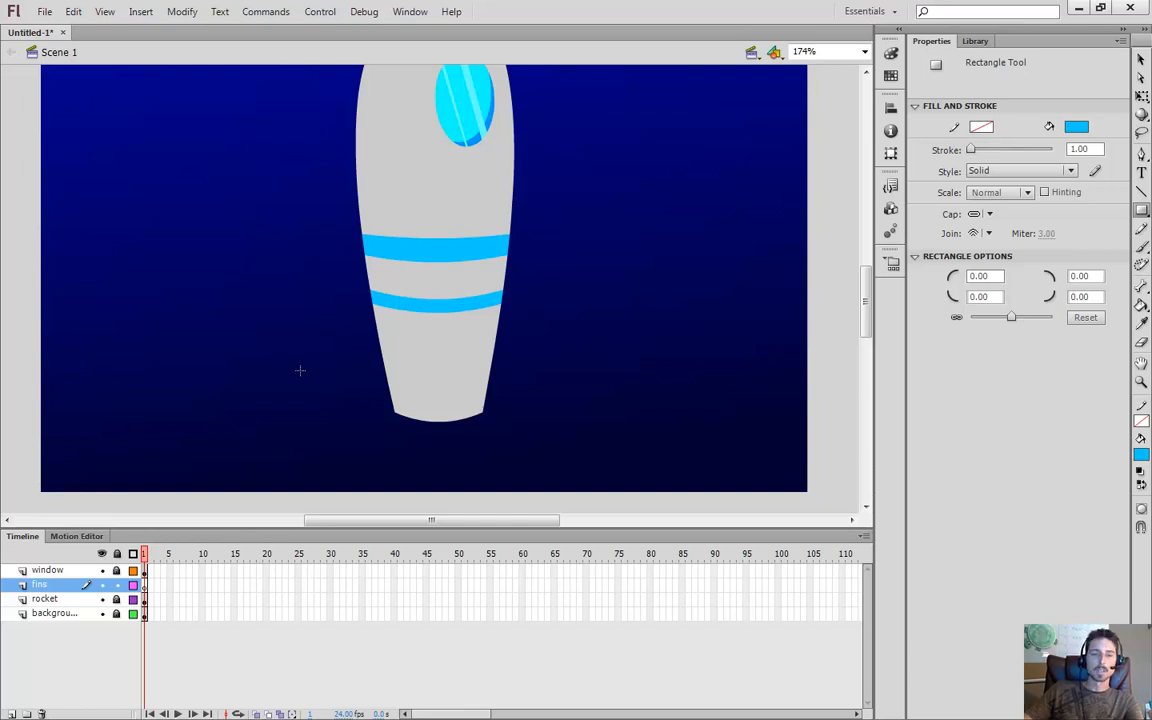
drag(284, 332, 360, 458)
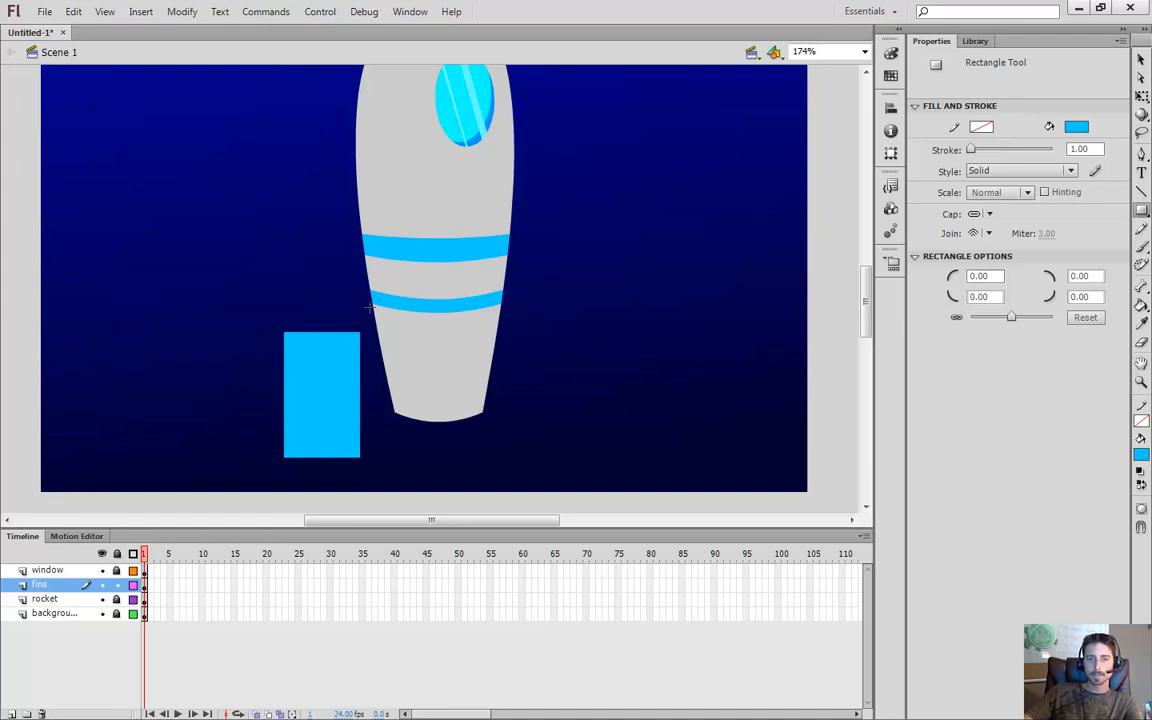
Reshape the blue rectangle into a swept-back fin about 63 by 102 px by moving its corners, and select it
key(v)
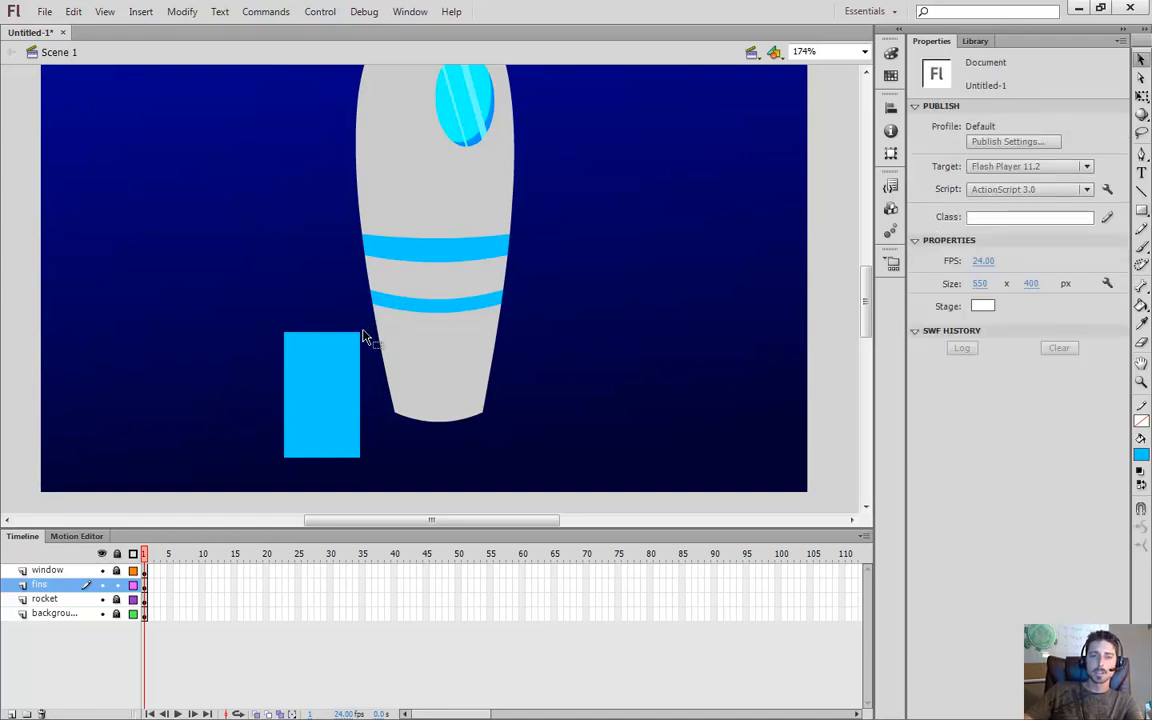
drag(364, 338, 373, 392)
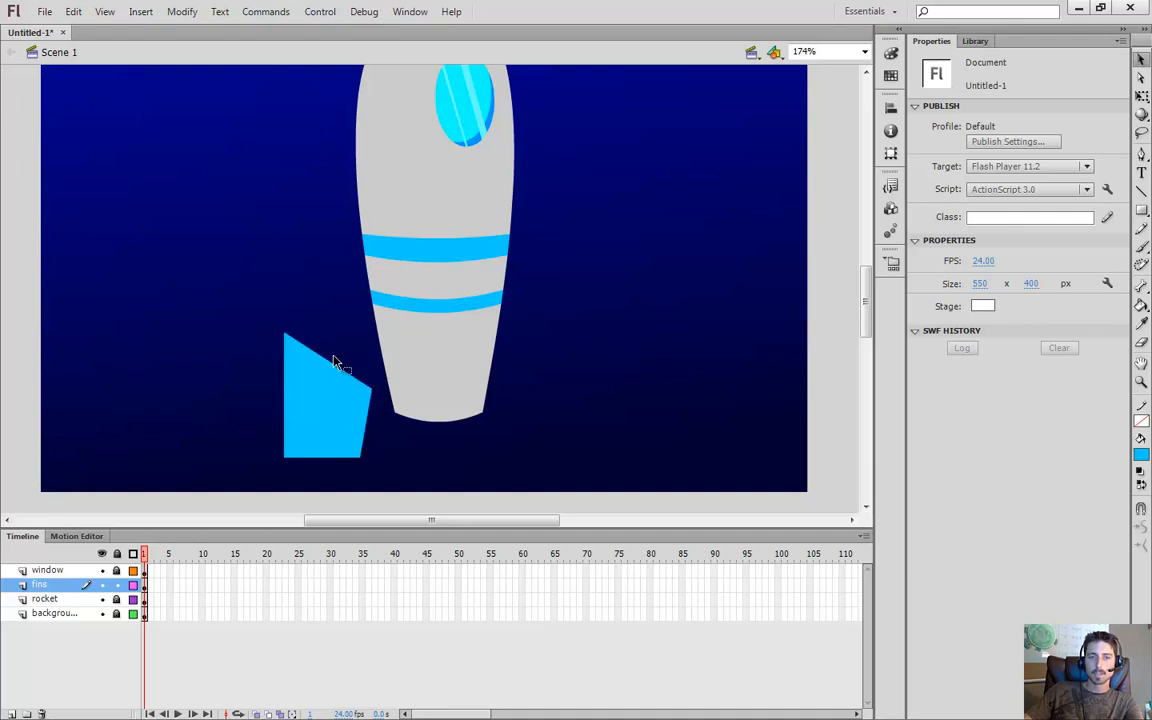
drag(286, 338, 337, 318)
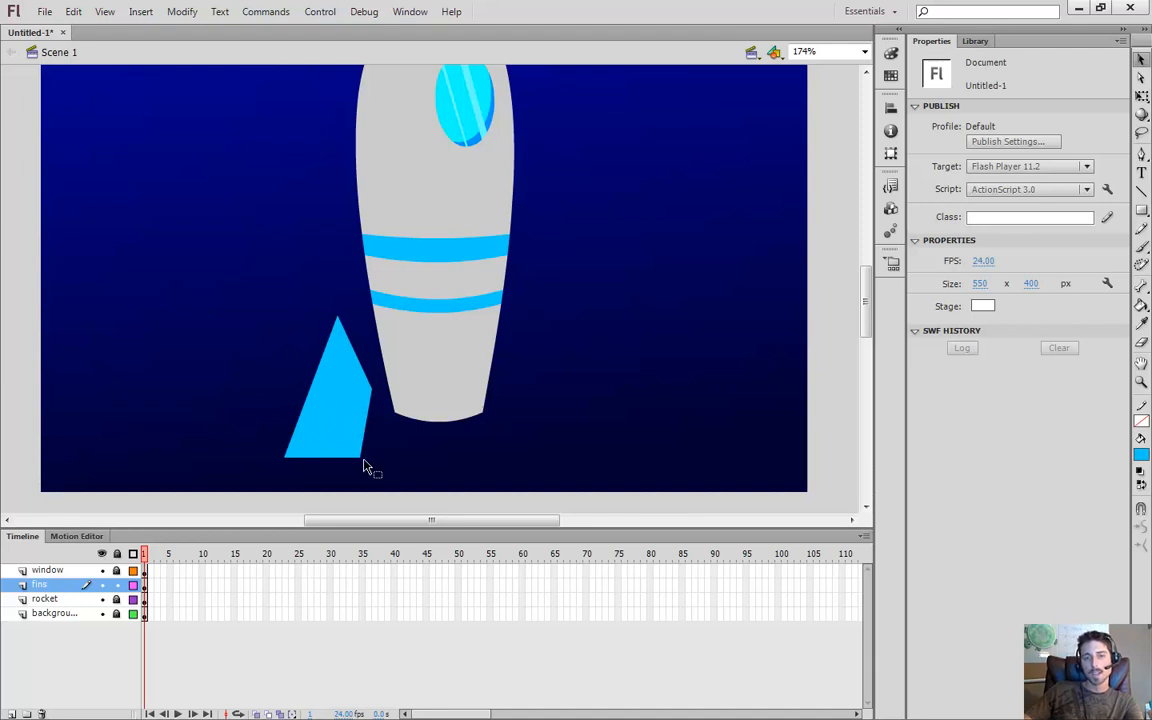
drag(363, 460, 304, 458)
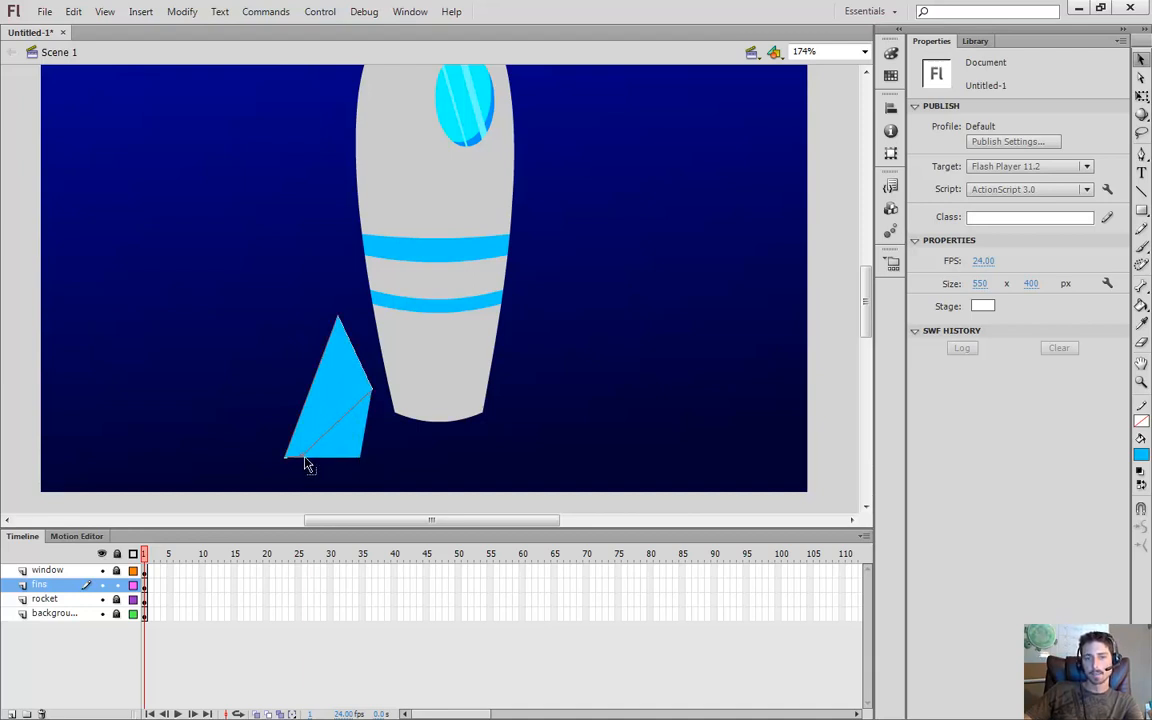
drag(301, 458, 301, 458)
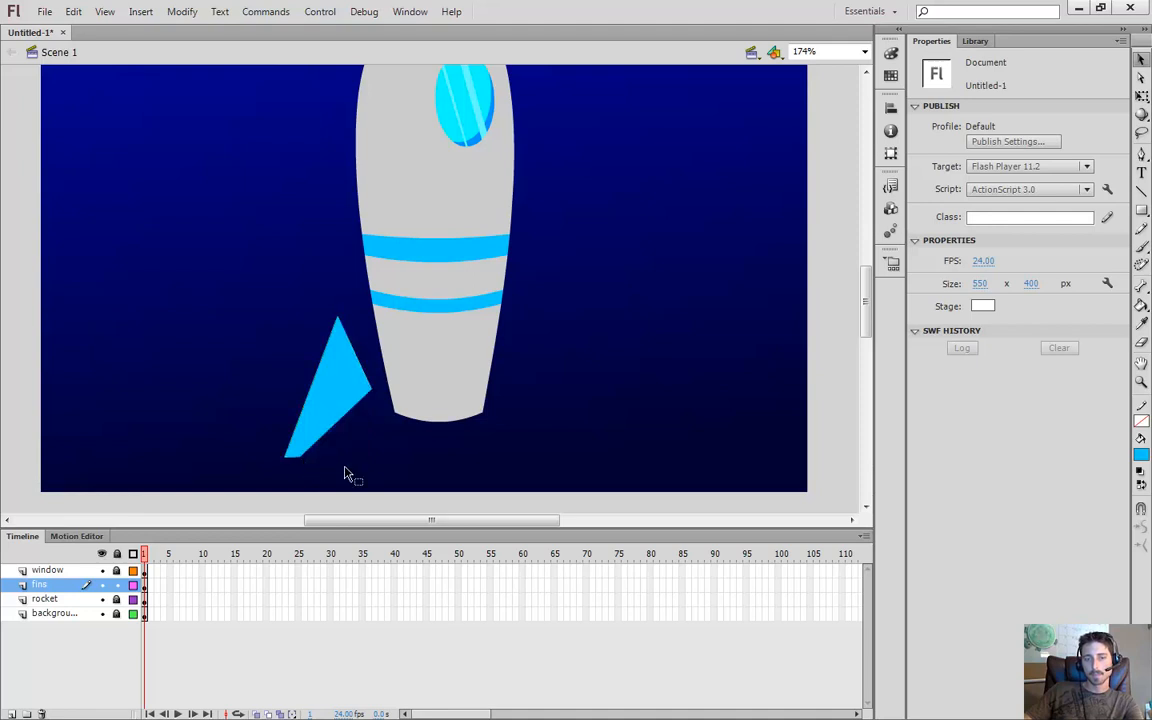
click(340, 404)
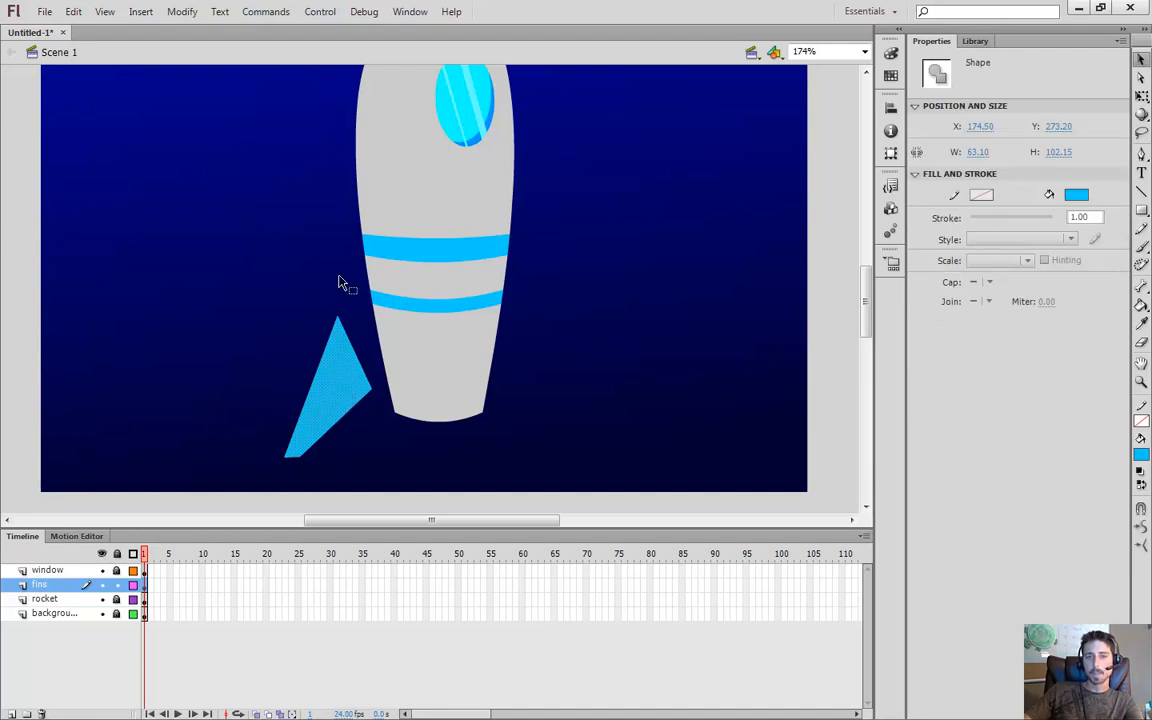
Rotate the blue fin slightly clockwise and move it against the lower left edge of the rocket's body
key(q)
drag(385, 306, 370, 340)
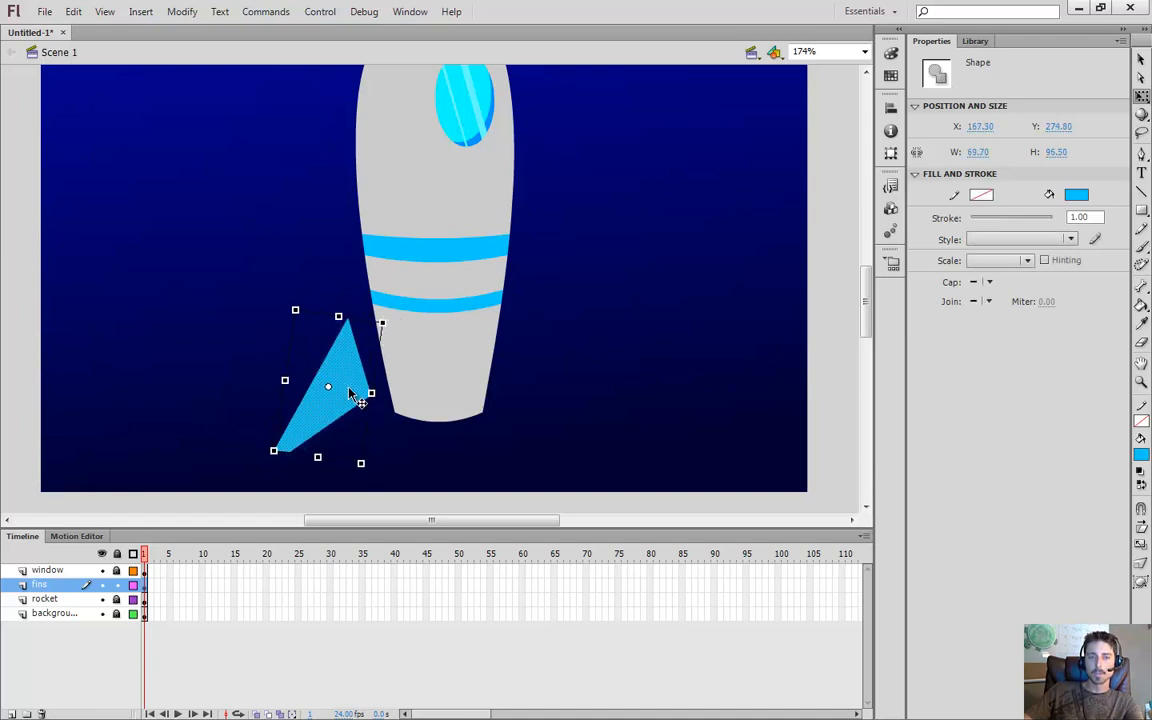
drag(347, 394, 386, 411)
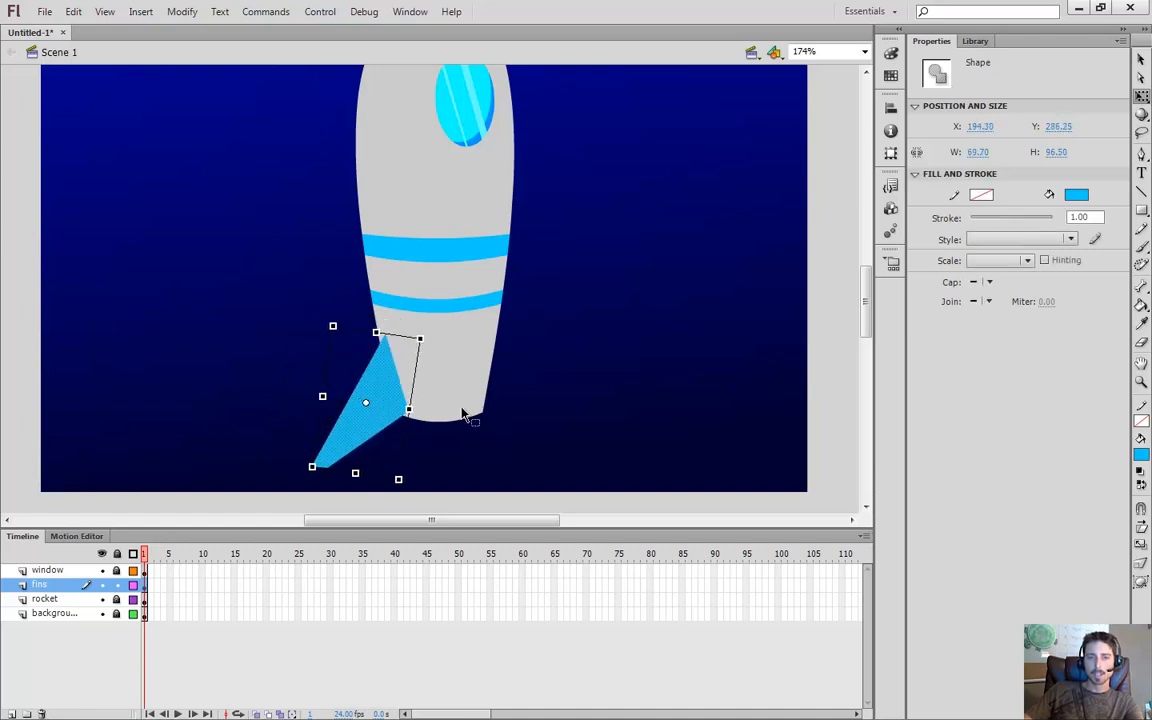
click(552, 463)
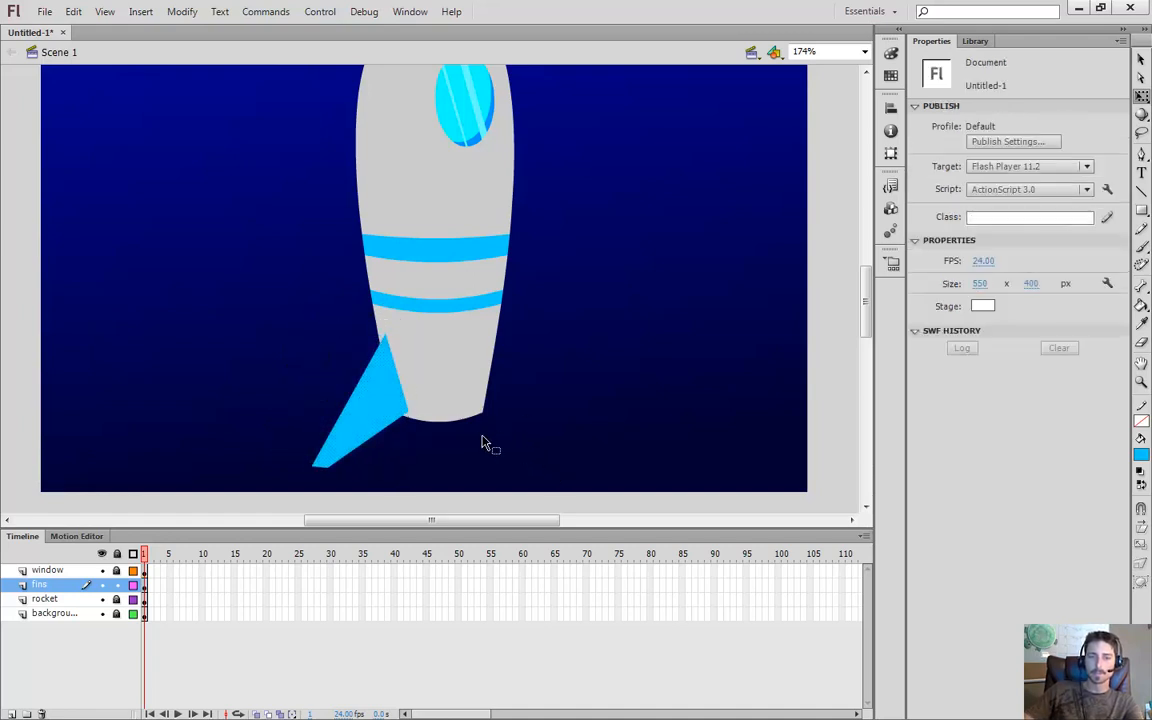
Duplicate the fin onto the rocket's lower right side, mirrored horizontally and narrowed to about 56 px wide
click(373, 421)
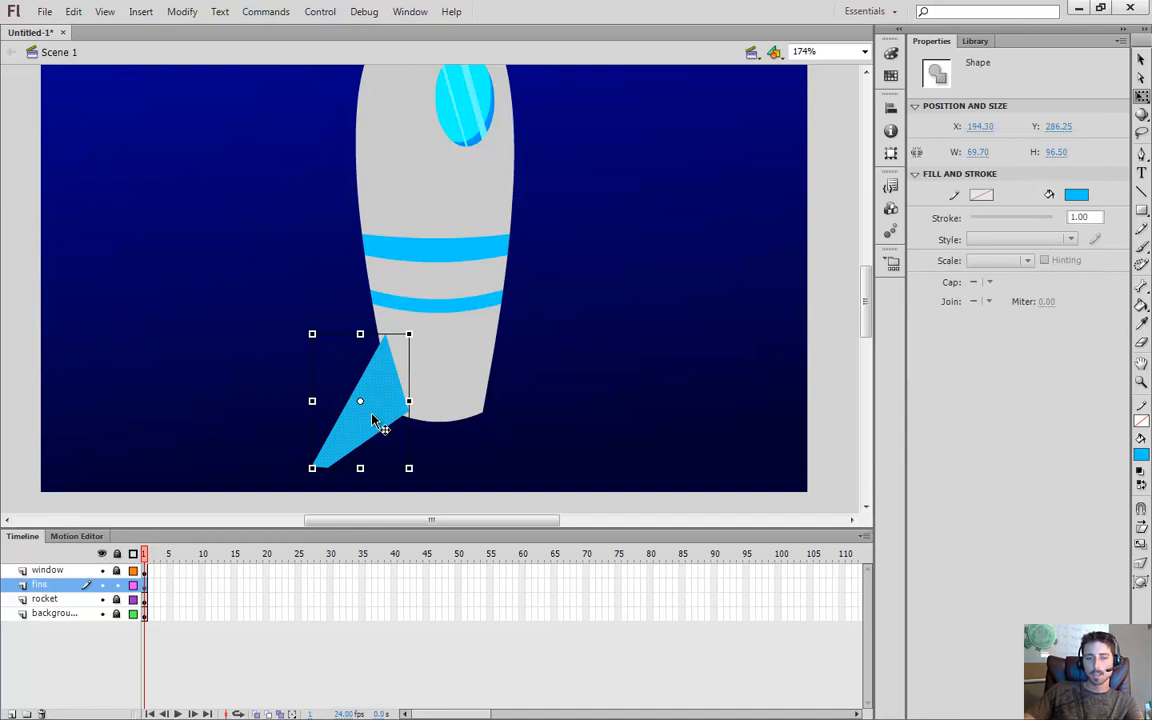
drag(373, 421, 498, 435)
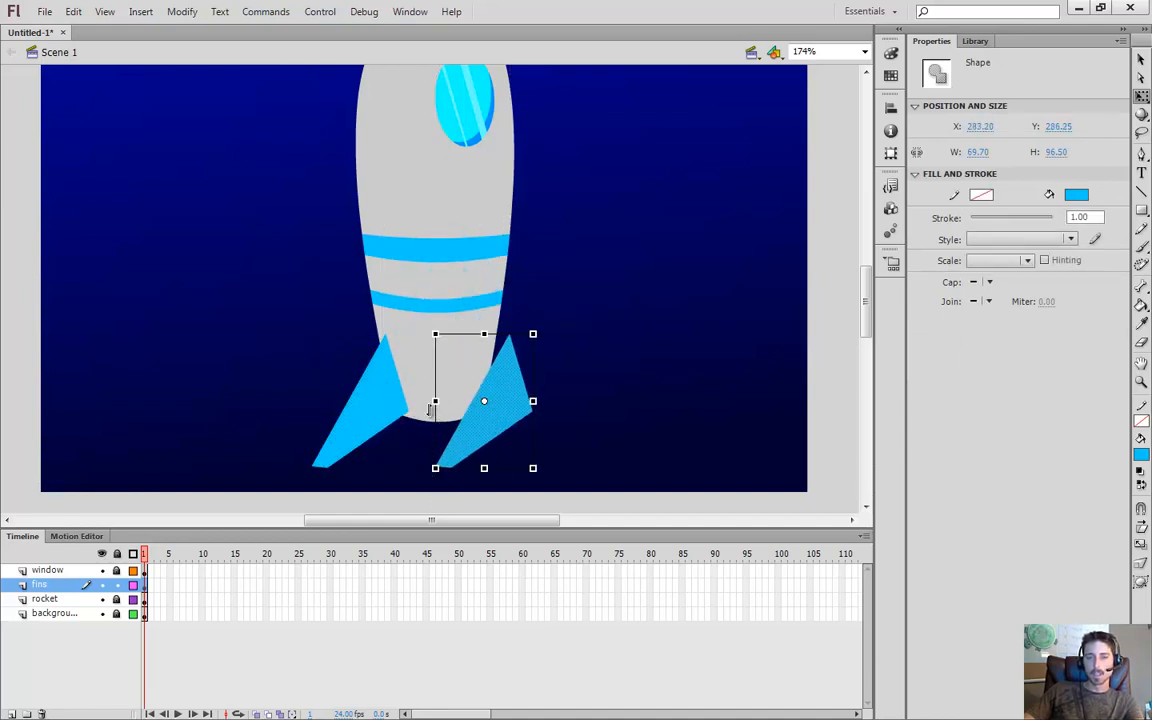
drag(434, 401, 548, 401)
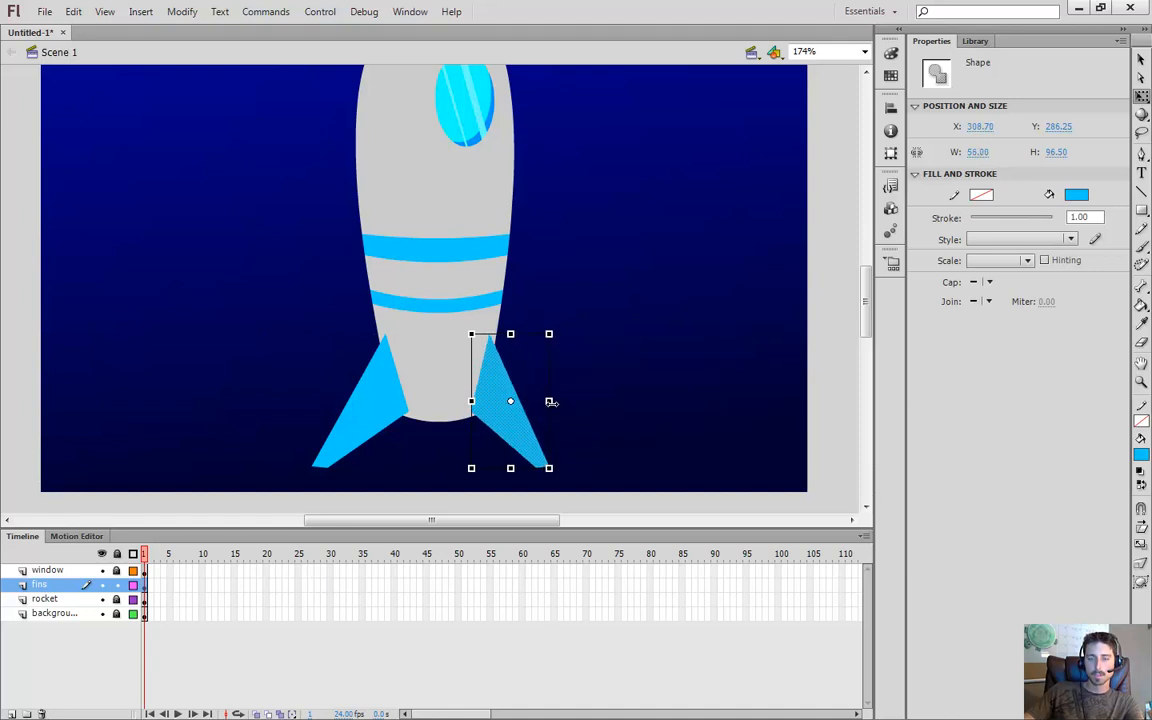
click(603, 410)
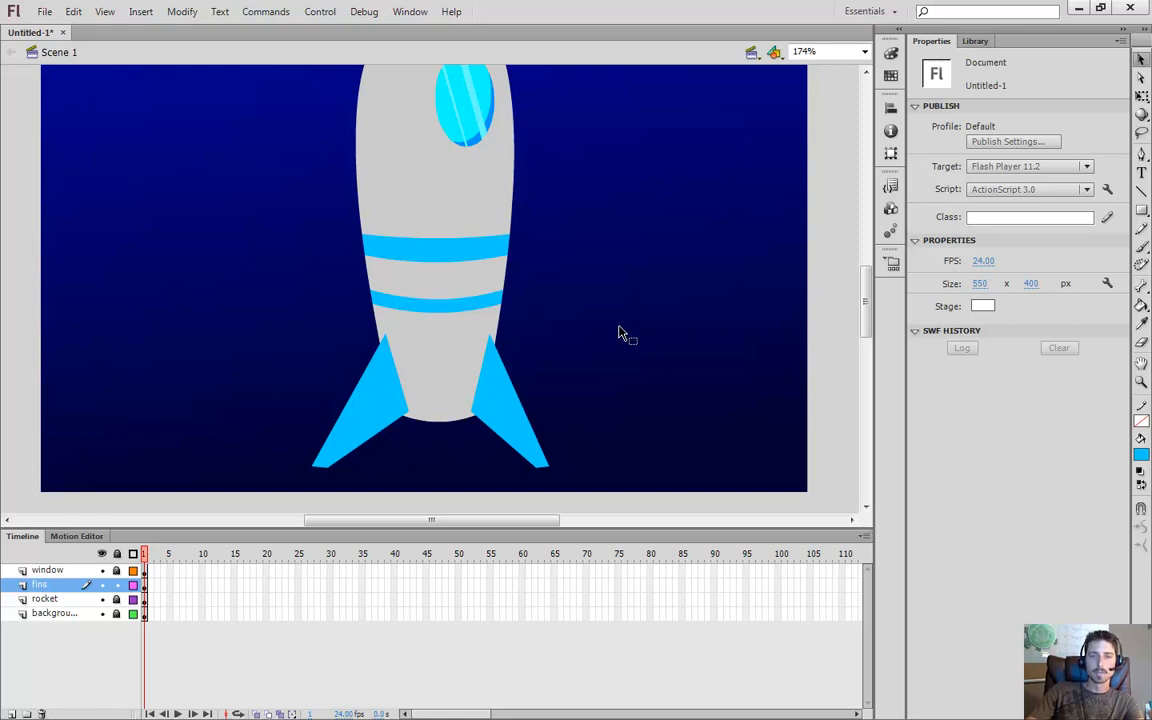
Unlock the window and rocket layers and select the whole rocket with its window and fins
key(ctrl+minus)
drag(481, 265, 509, 313)
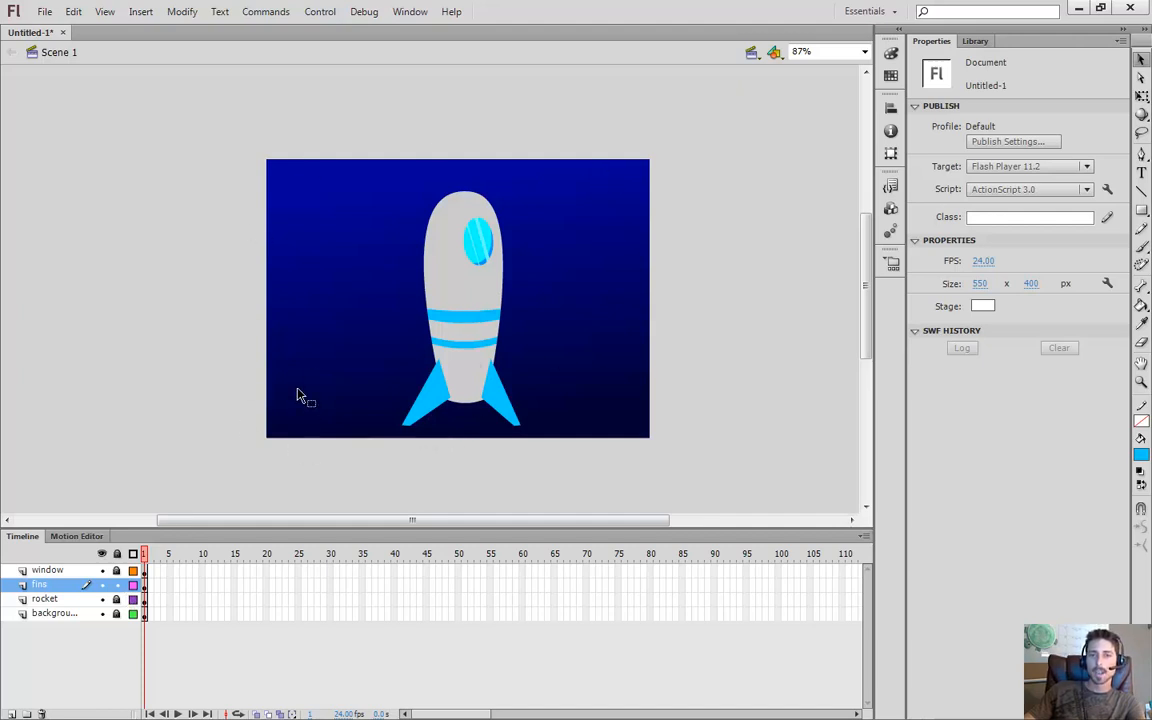
click(117, 571)
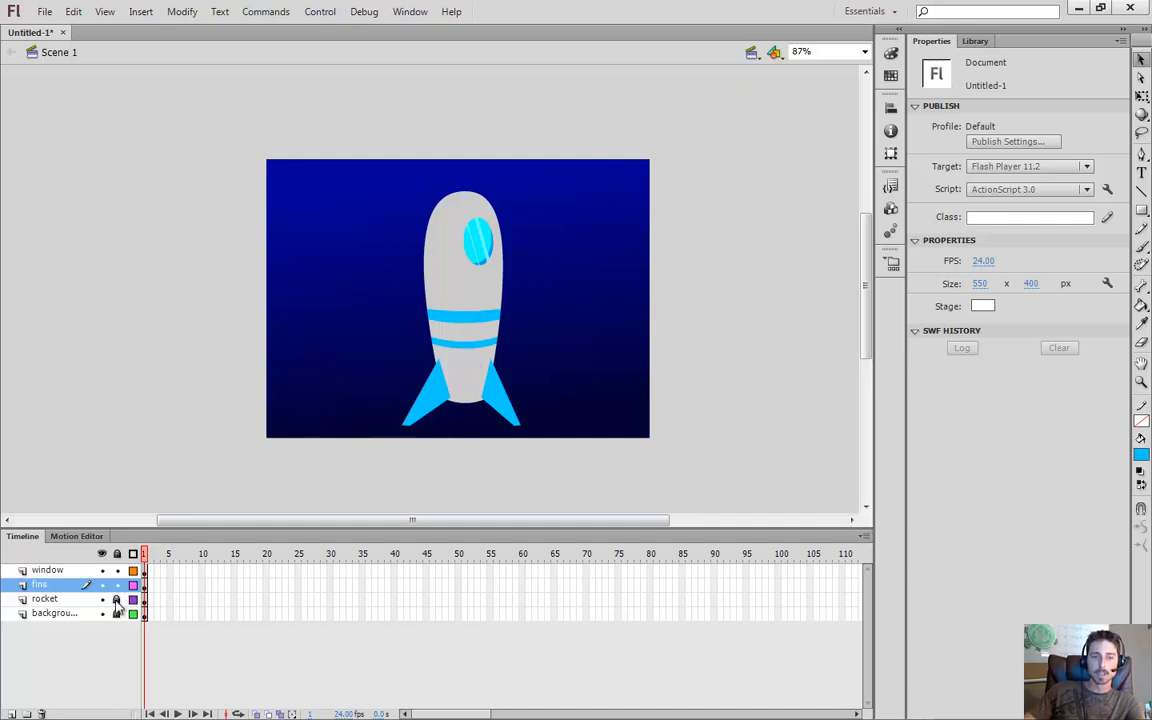
click(117, 600)
drag(613, 160, 353, 476)
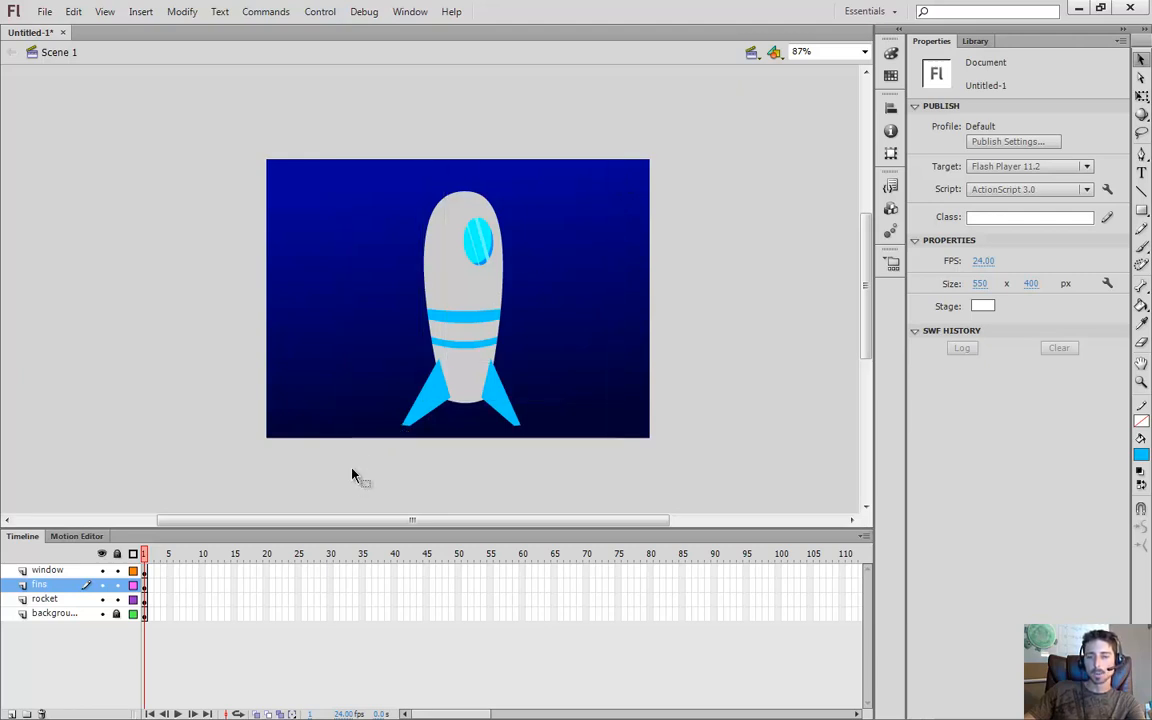
click(483, 291)
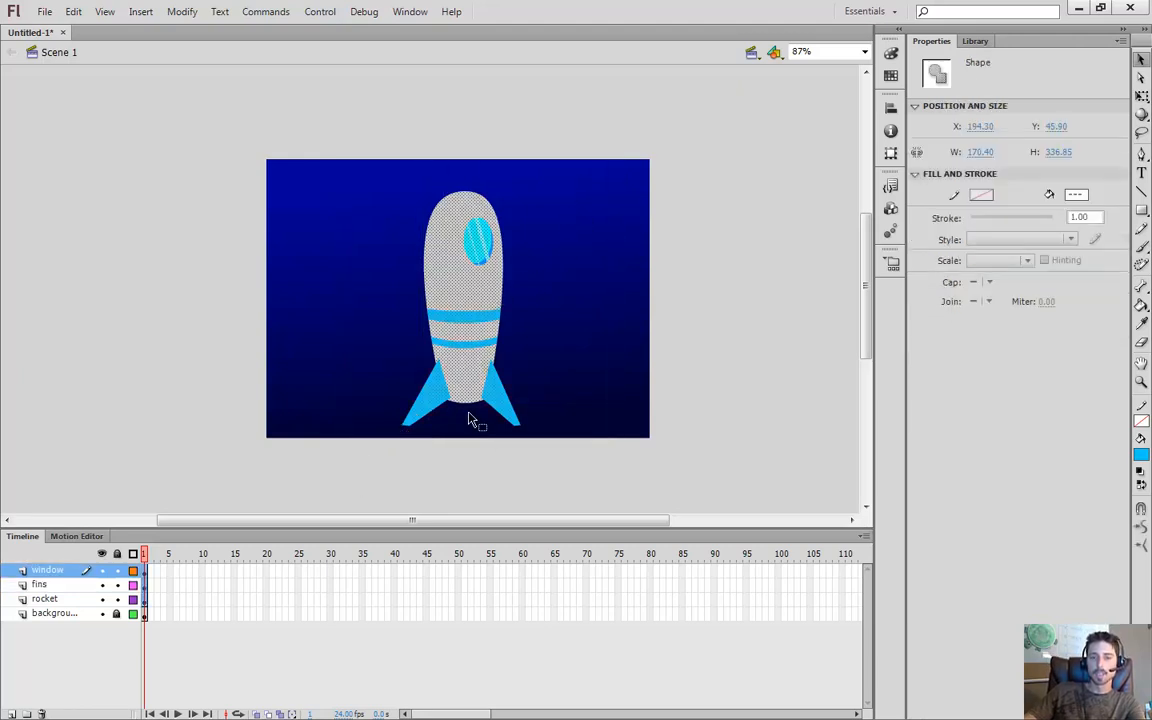
Rotate the whole rocket clockwise to point up and right, shrink it, and move it to the stage's lower left area
key(q)
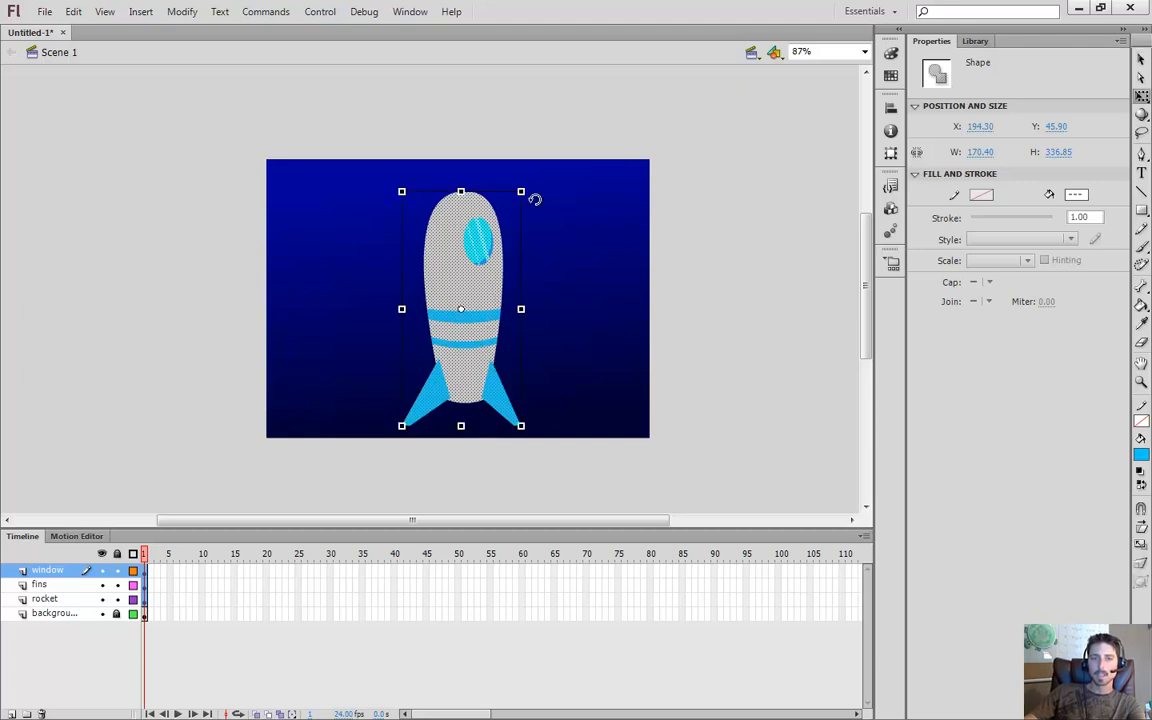
drag(532, 184, 612, 309)
key(v)
drag(529, 362, 399, 341)
click(407, 479)
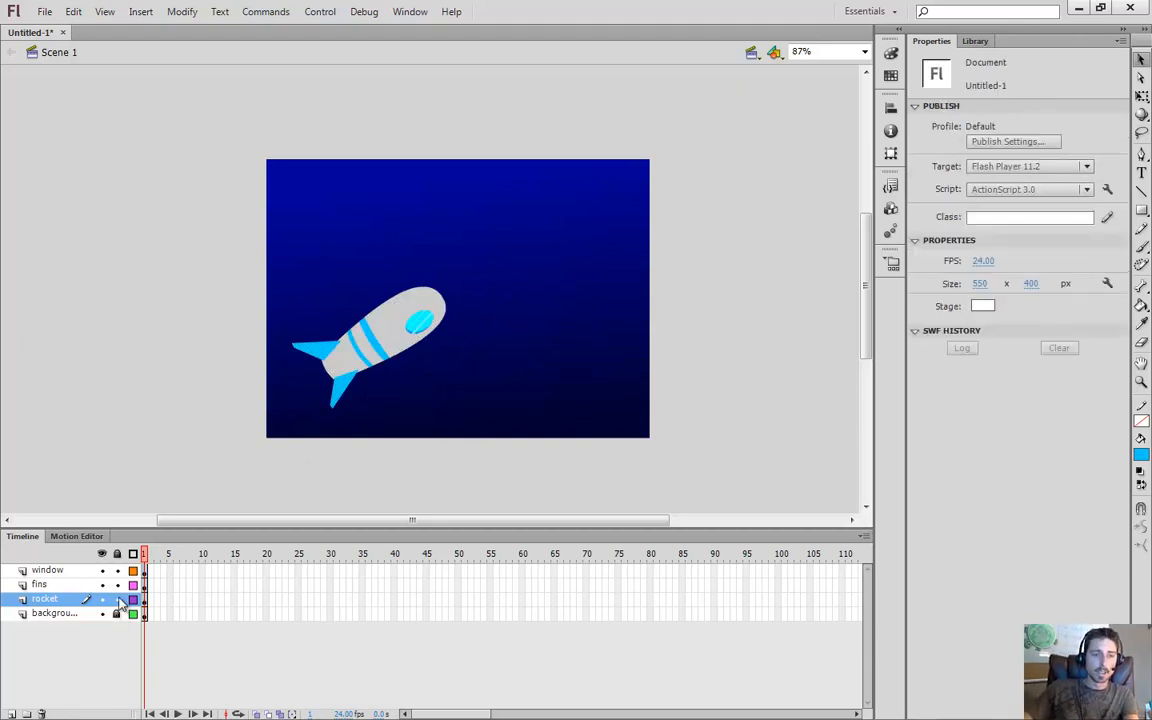
Lock the rocket, fins and window layers, and add a new layer named stars directly above the background layer
drag(116, 599, 116, 570)
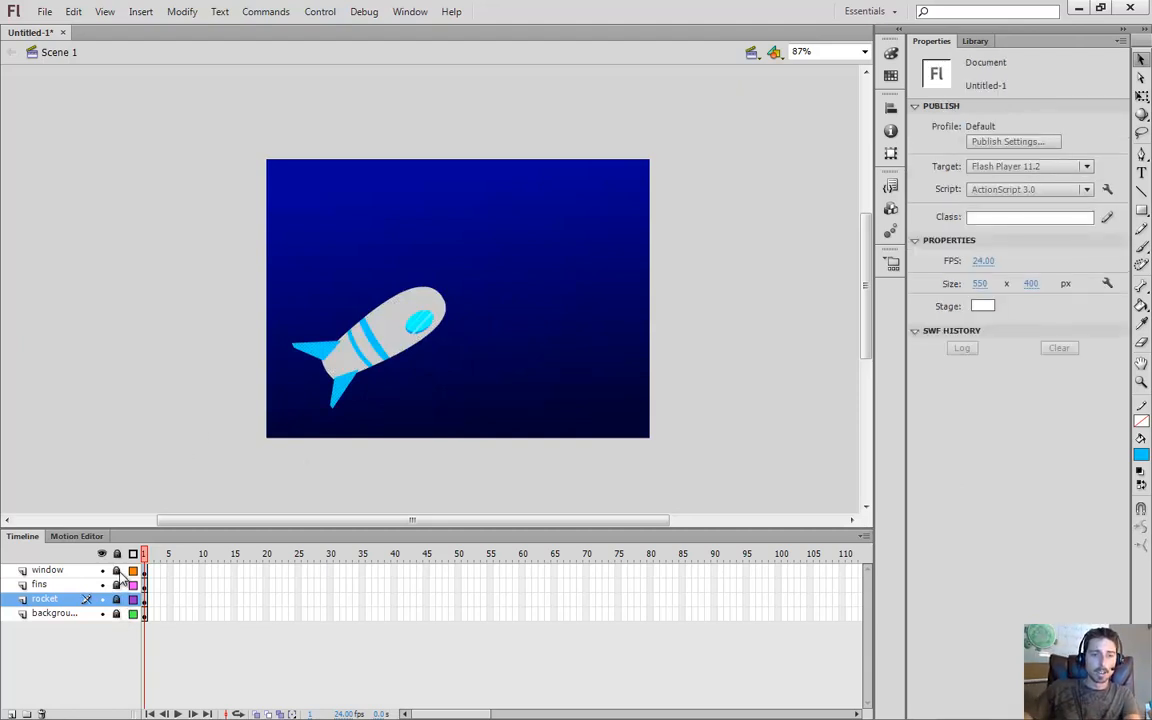
click(62, 617)
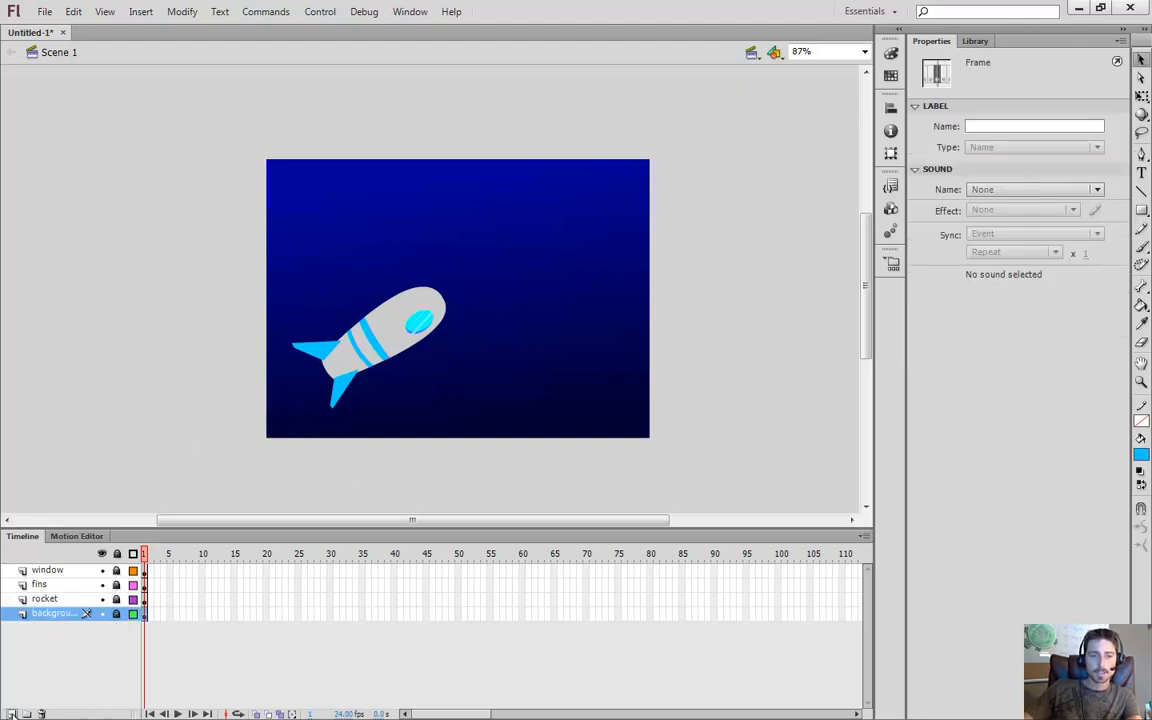
click(12, 714)
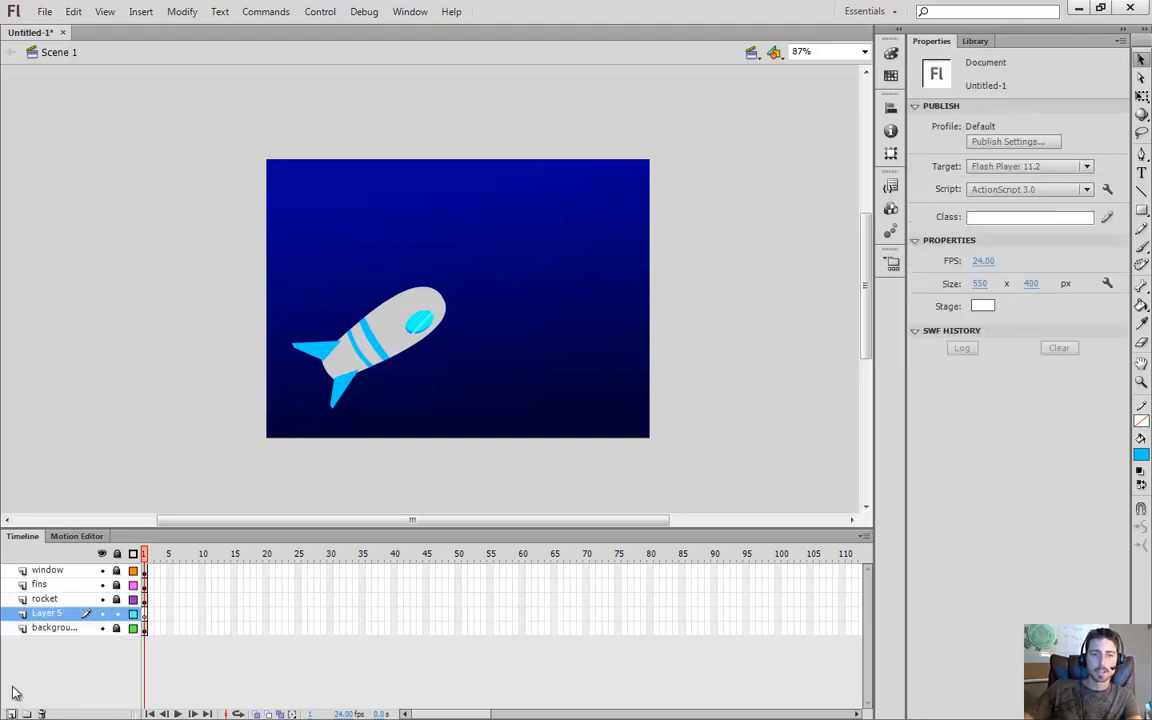
double_click(45, 614)
text(st)
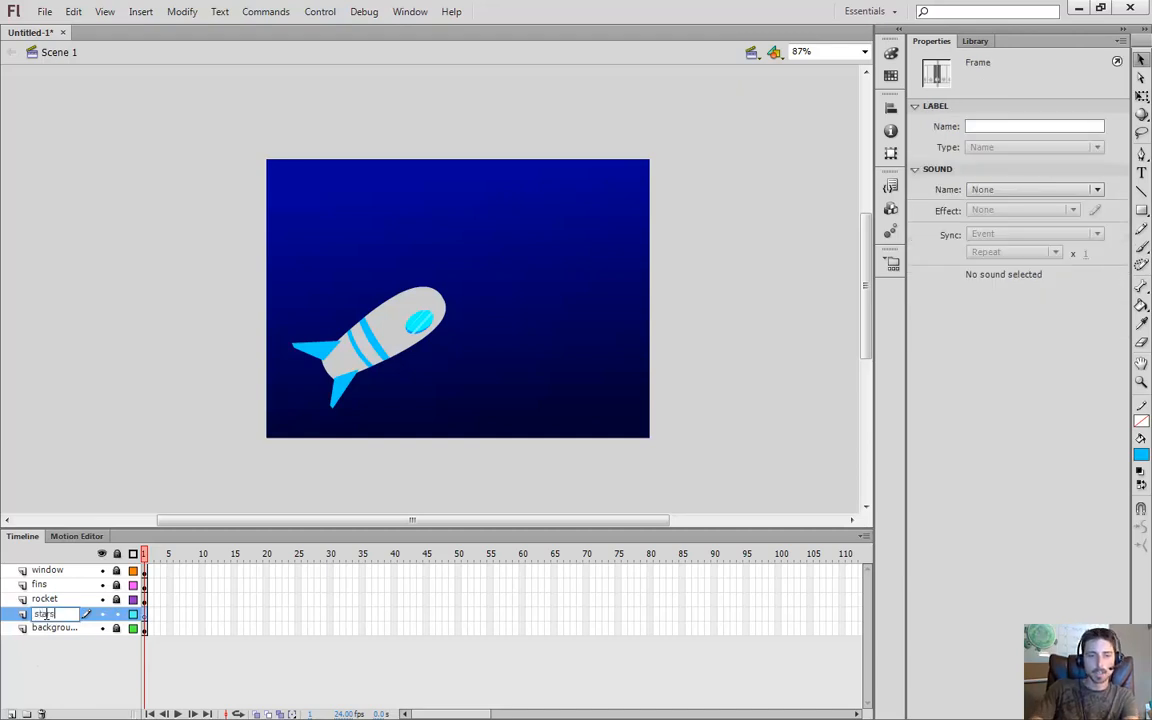
text(ars)
key(Return)
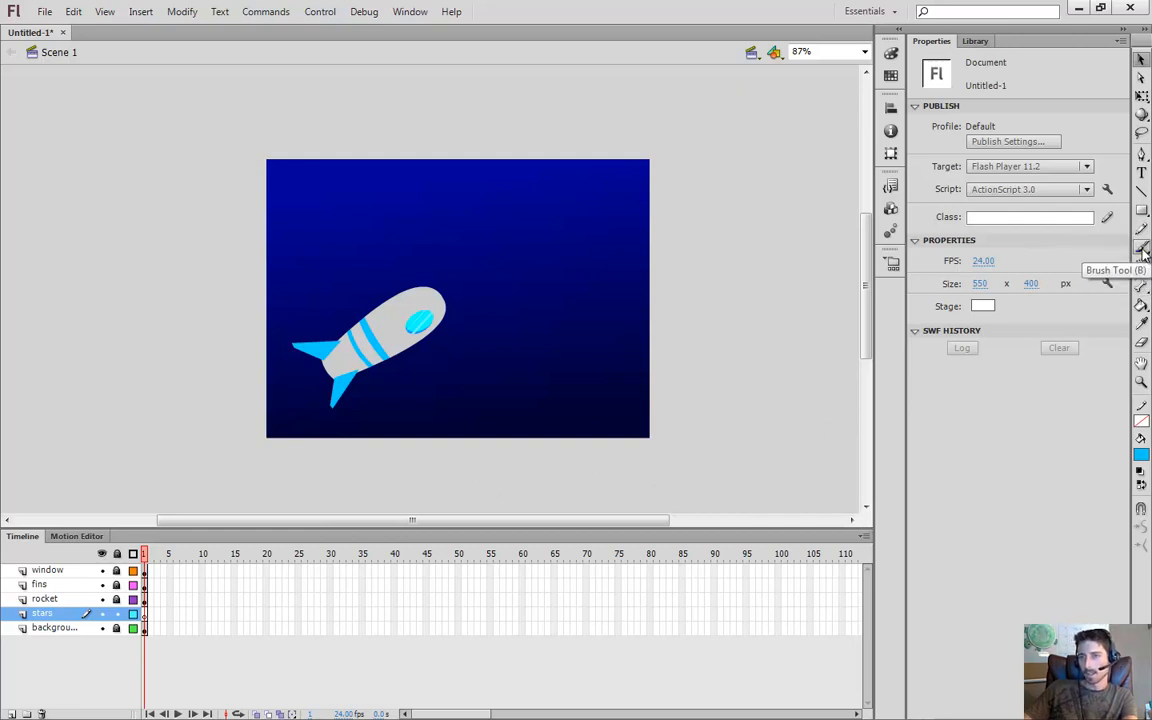
Set up the Spray Brush with a white default shape, random scaling, and a brush size of 200 by 200 px
click(1143, 250)
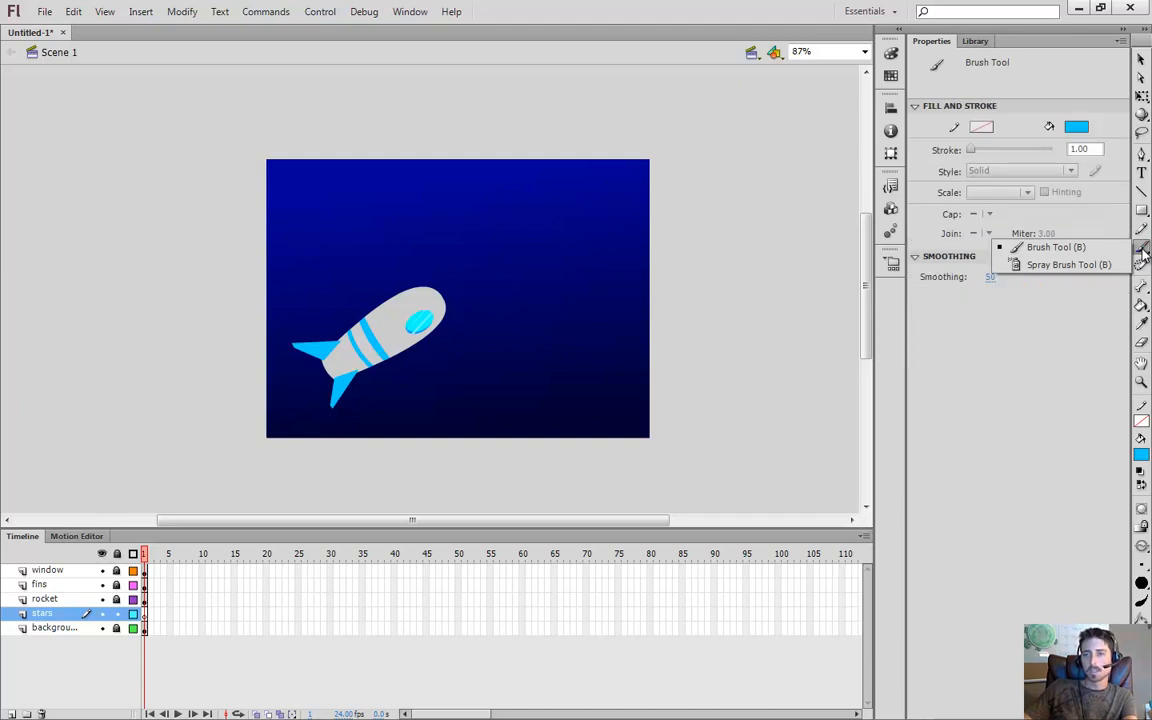
click(1066, 266)
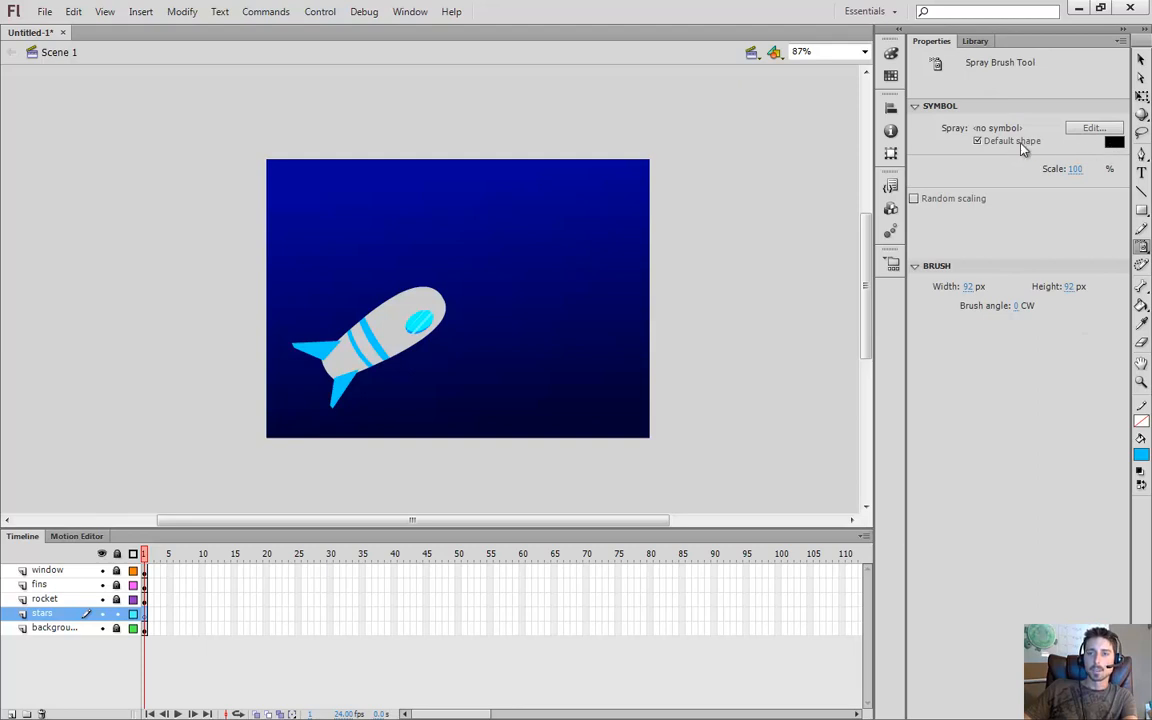
click(1115, 141)
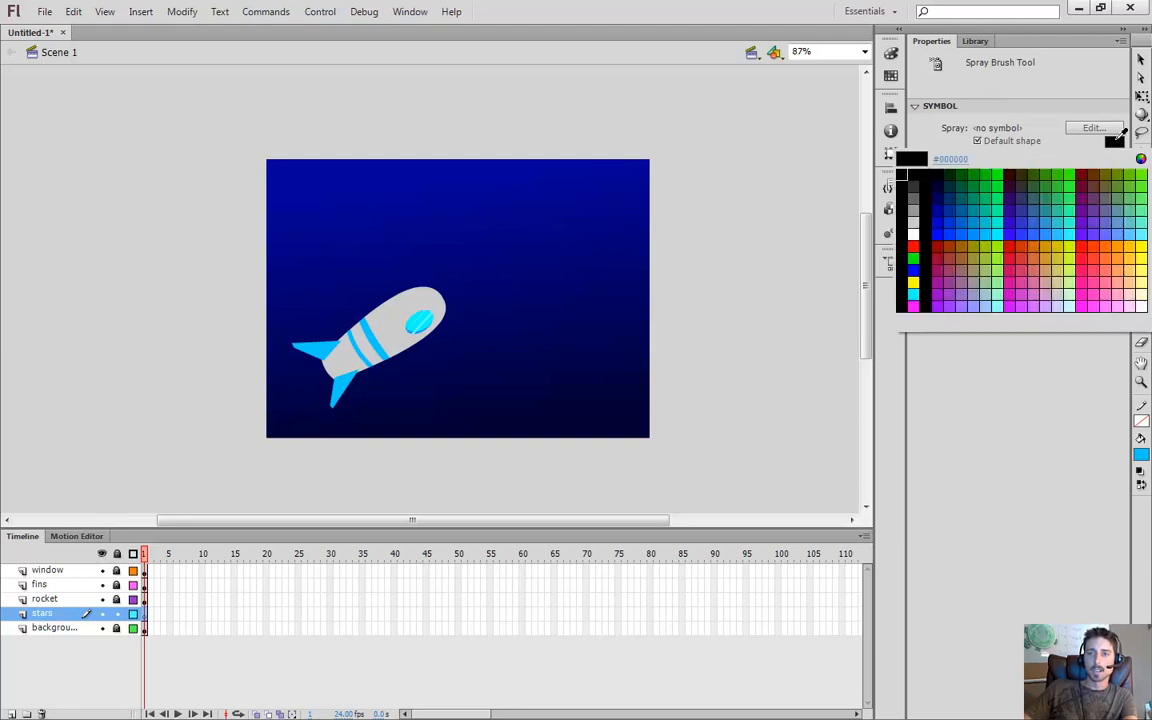
click(915, 236)
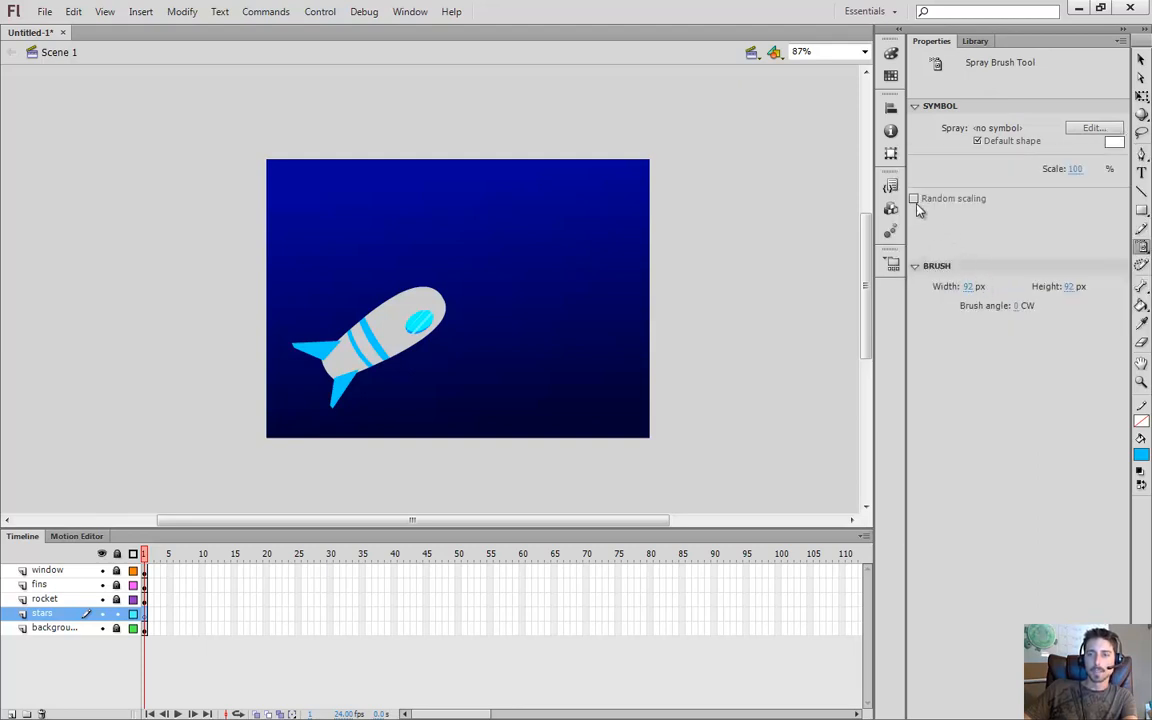
click(914, 199)
click(968, 288)
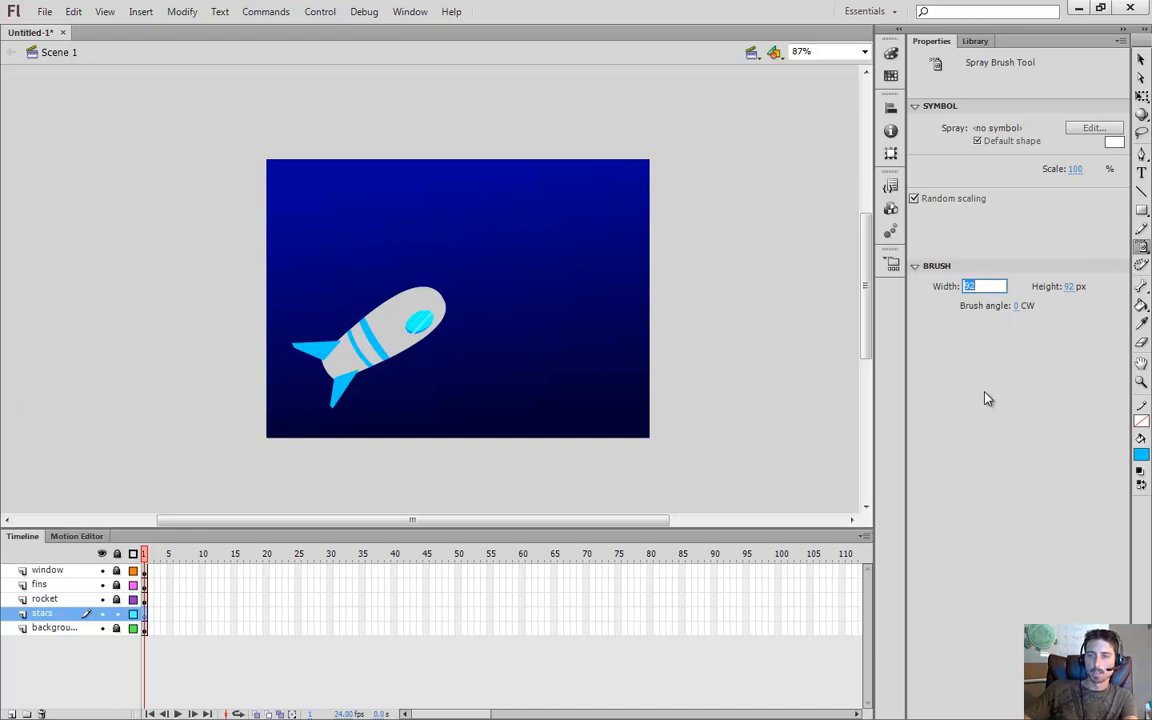
text(200)
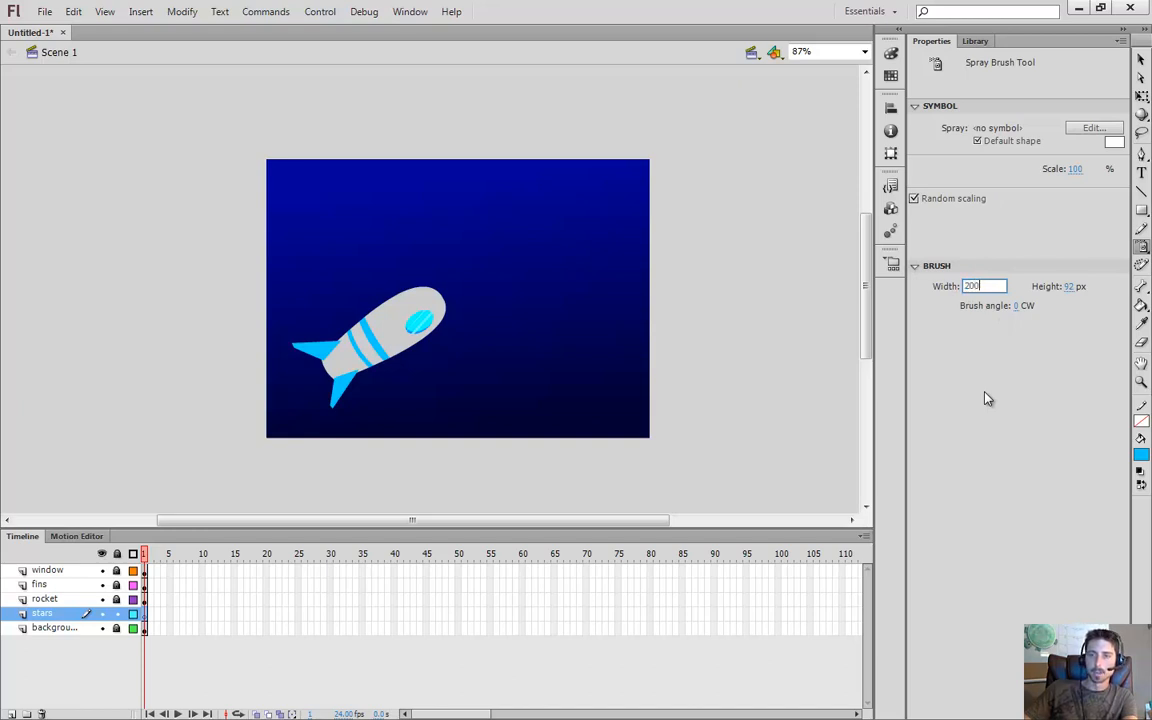
key(Tab)
text(200)
key(Return)
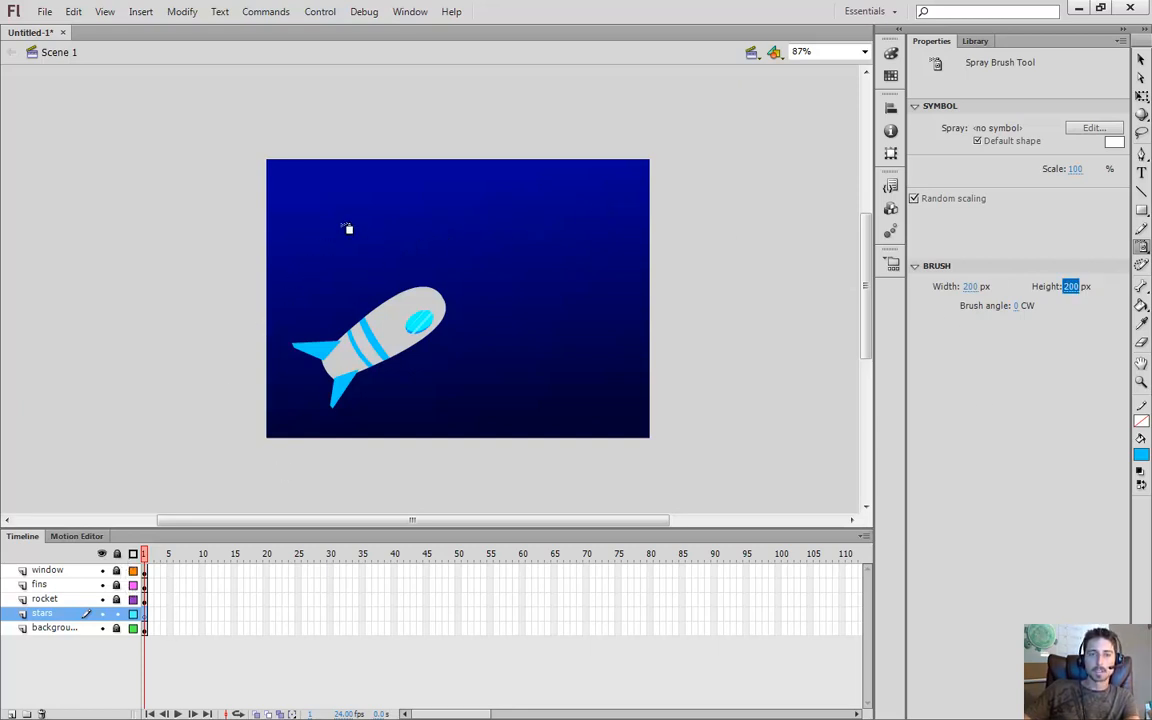
Spray white stars across the whole stage and lock the stars layer
mouse_move(348, 229)
mouse_down()
mouse_move(510, 232)
mouse_move(540, 318)
mouse_move(543, 382)
mouse_move(598, 393)
mouse_move(622, 195)
mouse_move(531, 192)
mouse_move(500, 273)
mouse_move(466, 205)
mouse_move(299, 192)
mouse_move(320, 255)
mouse_move(357, 245)
mouse_move(356, 310)
mouse_move(418, 283)
mouse_move(430, 296)
mouse_move(441, 390)
mouse_move(478, 418)
mouse_move(323, 426)
mouse_move(305, 391)
mouse_move(315, 349)
mouse_move(350, 315)
mouse_move(287, 173)
mouse_up()
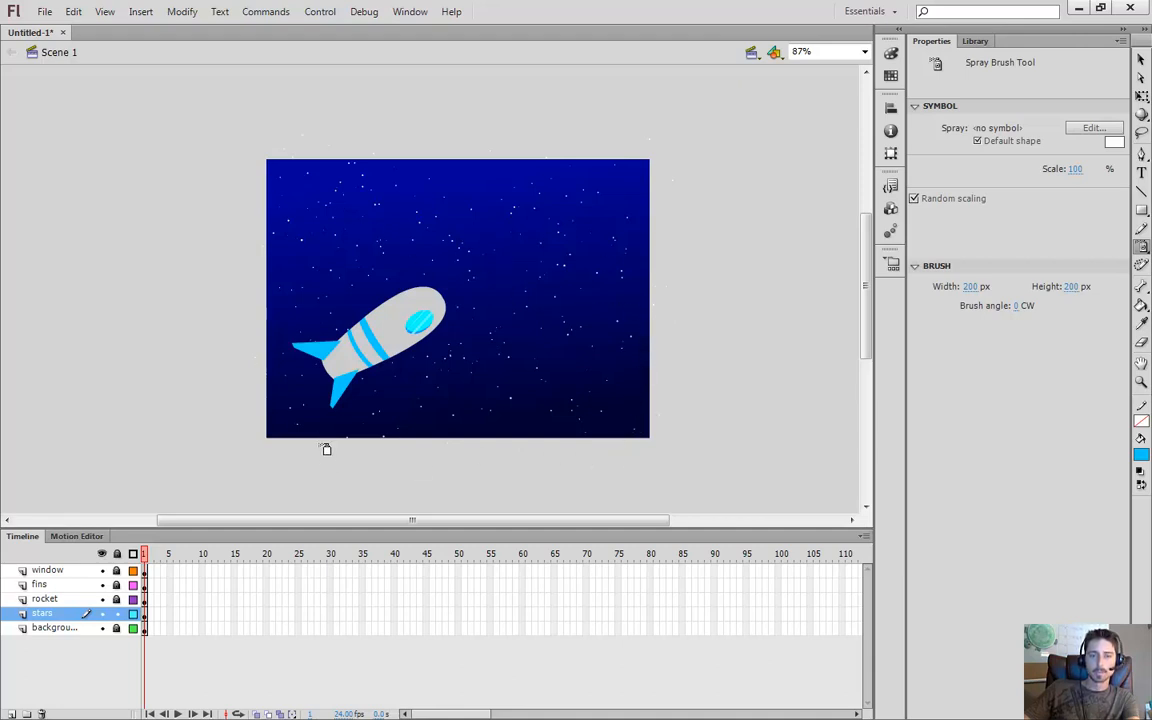
key(v)
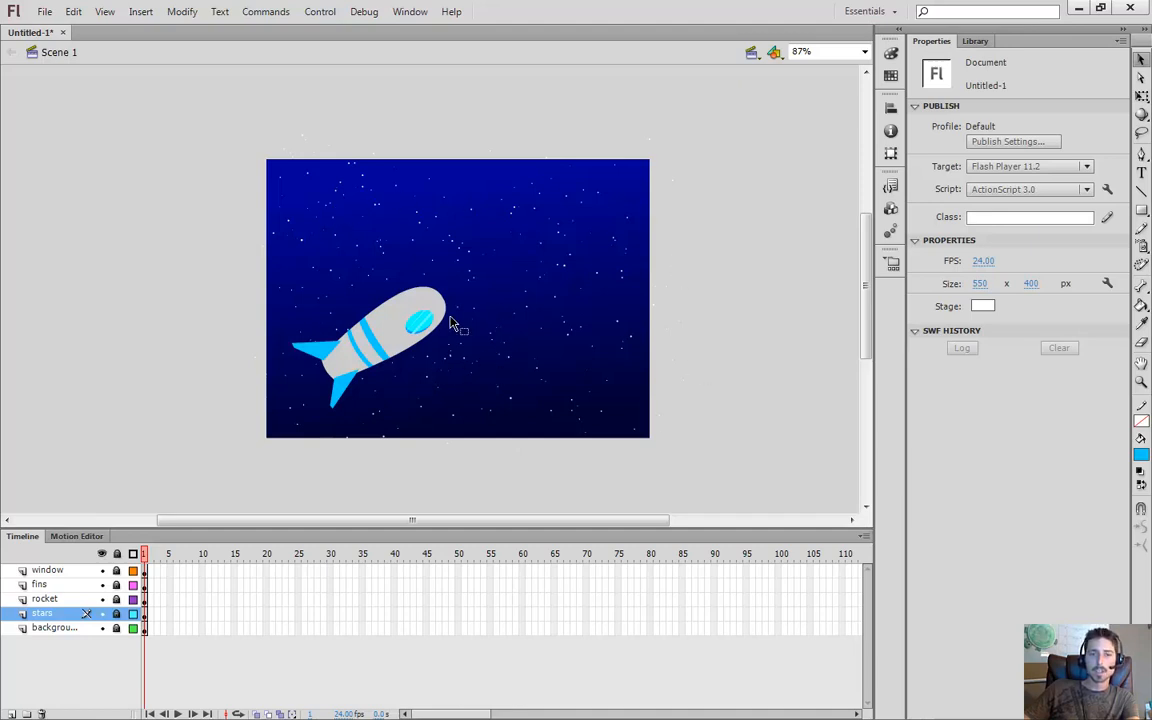
Add a new layer named planet above the window layer
click(70, 572)
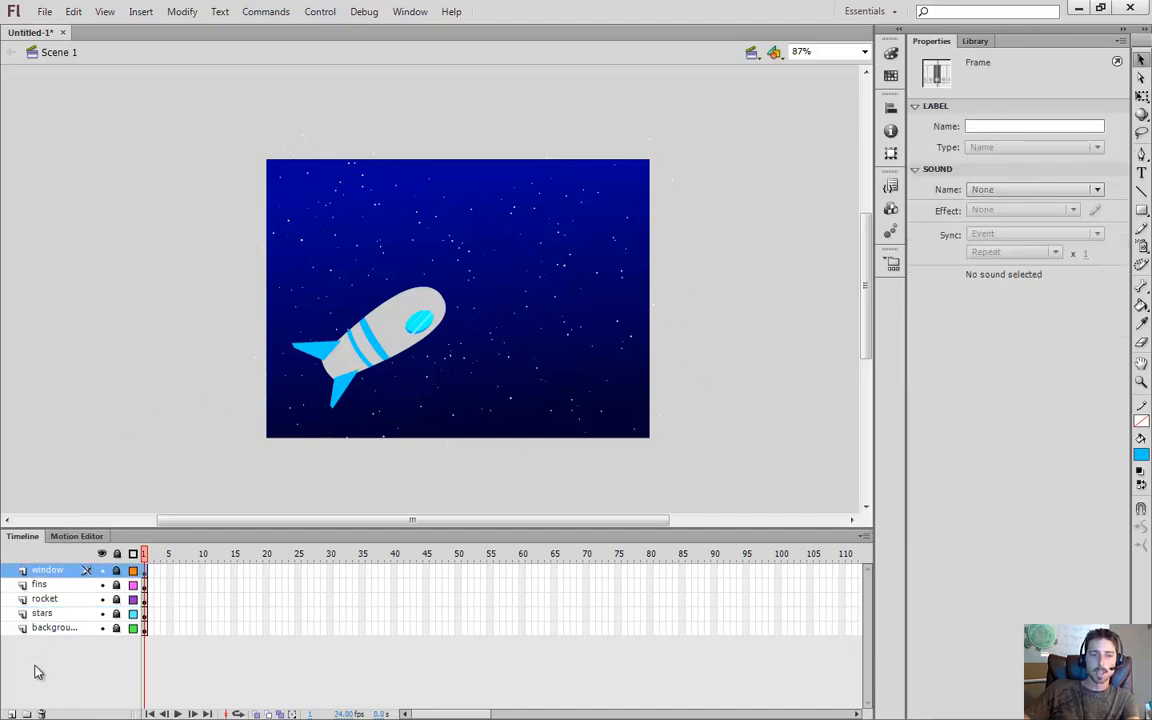
click(10, 714)
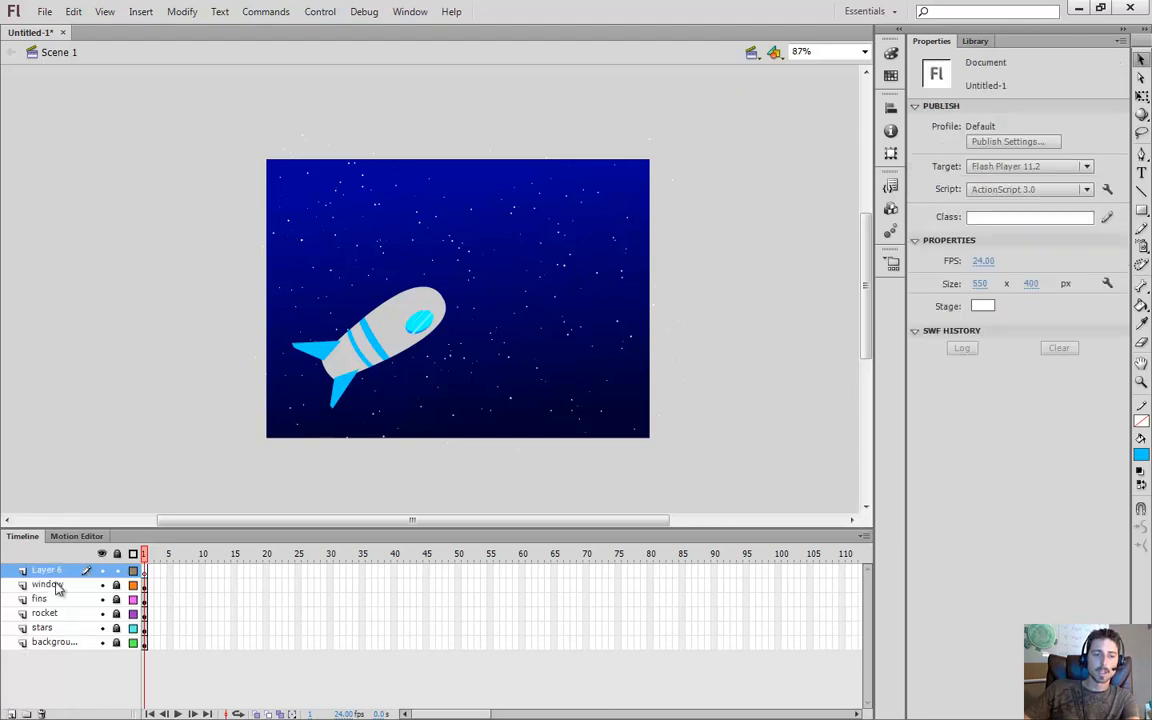
double_click(48, 570)
text(fl)
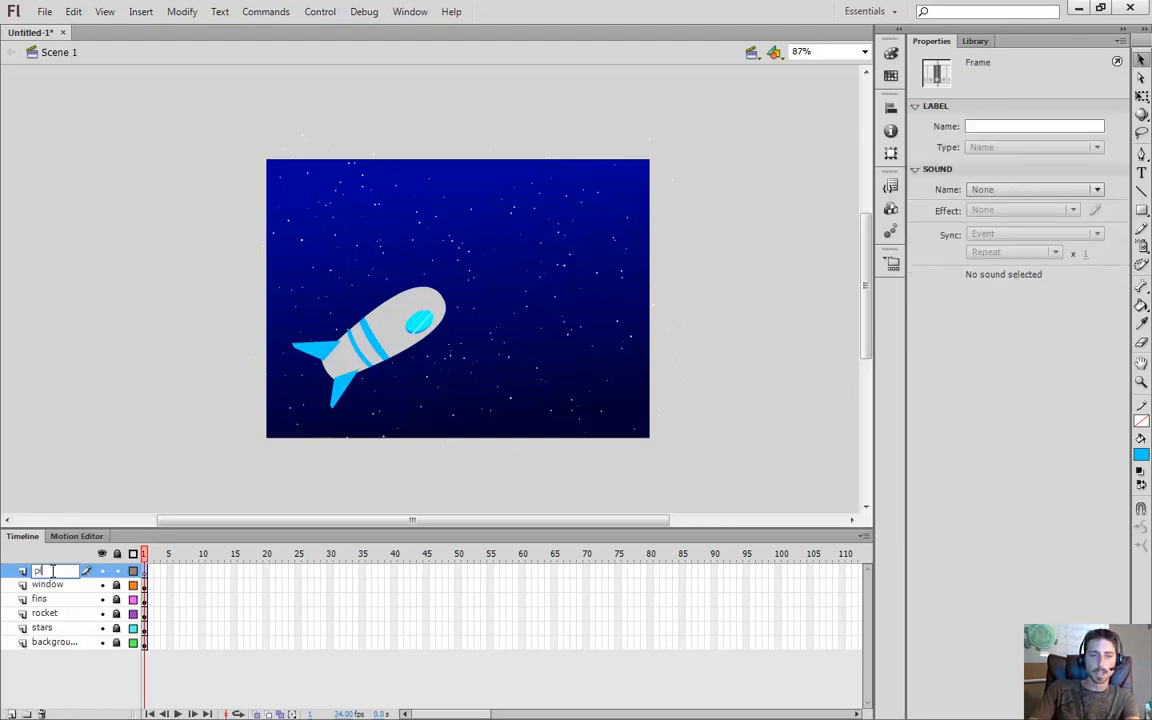
key(Return)
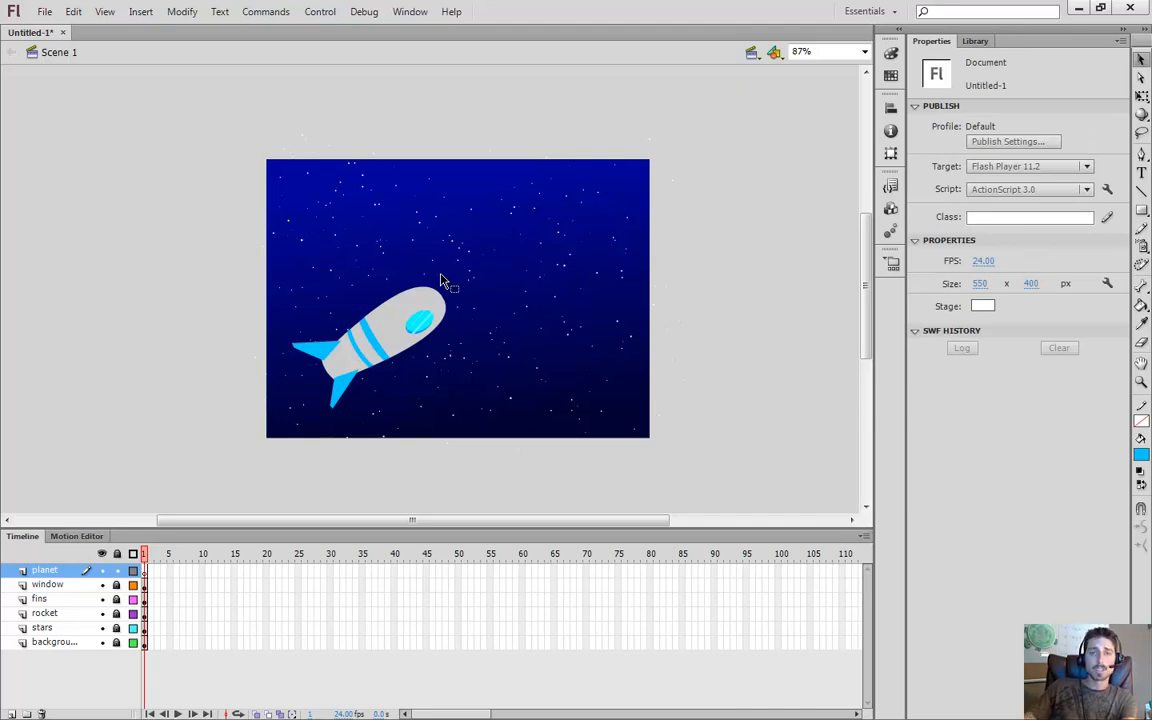
Draw a blue circle about 149 px wide without stroke in the stage's upper right area, and select it
key(o)
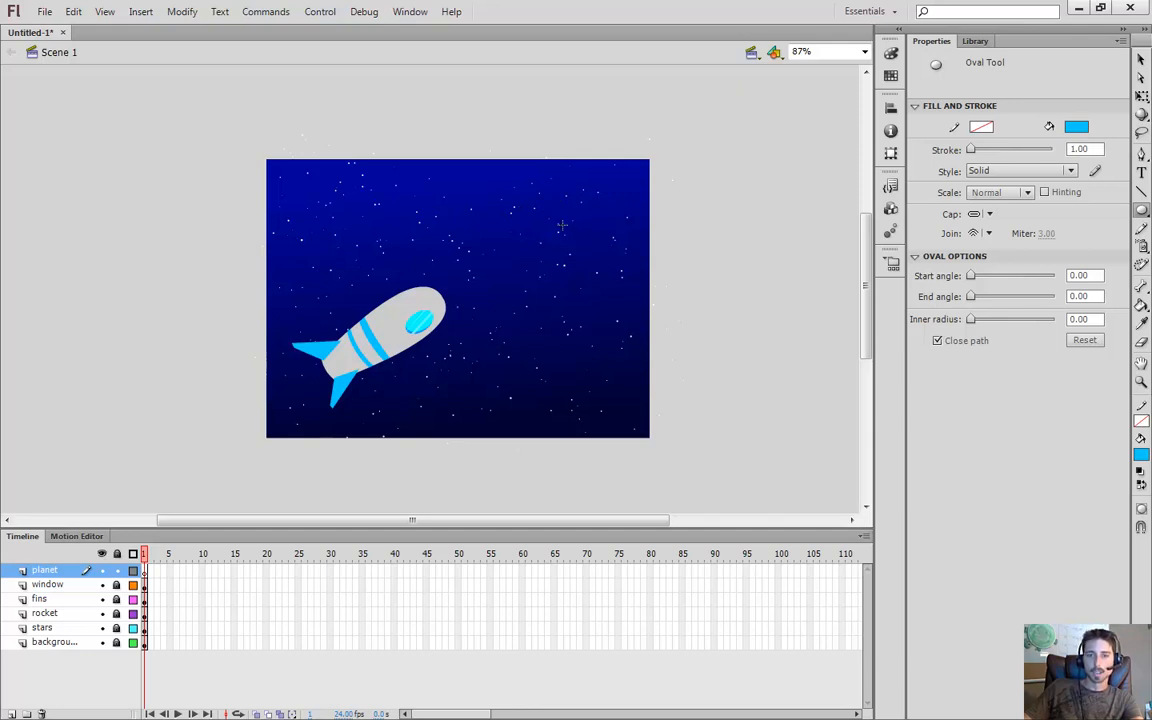
drag(563, 226, 591, 266)
key(v)
click(576, 257)
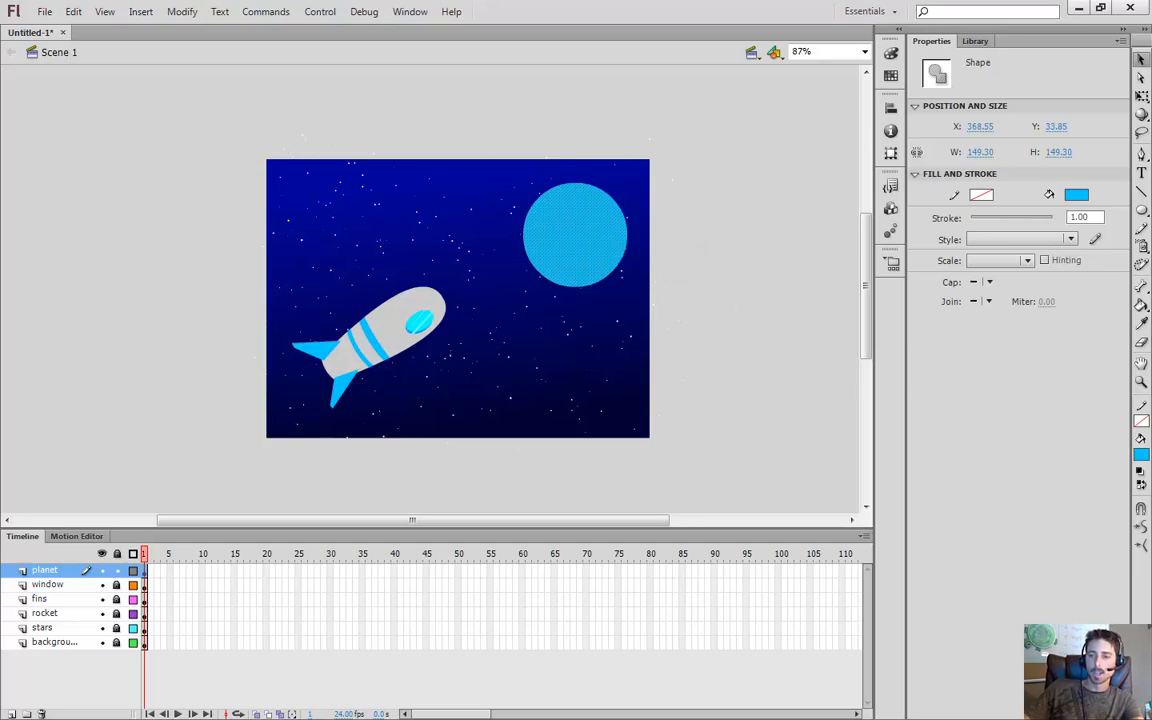
Switch to the Chrome browser and open texturelovers.com in a new tab
click(415, 719)
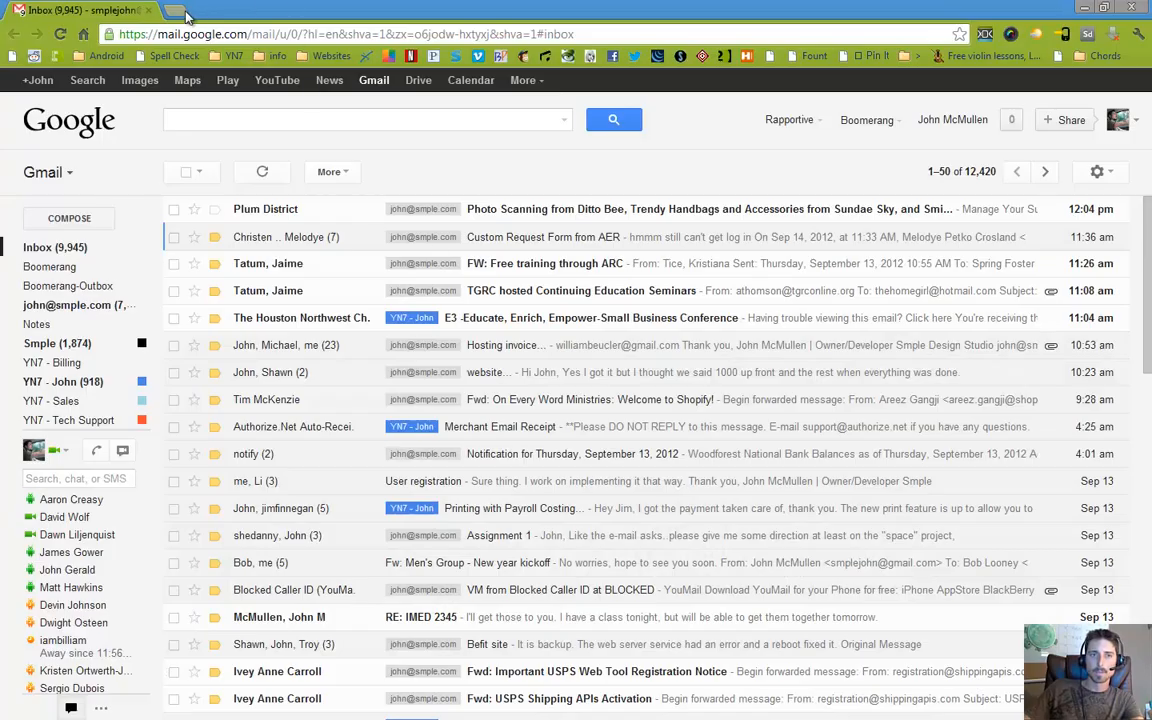
click(182, 12)
text(t)
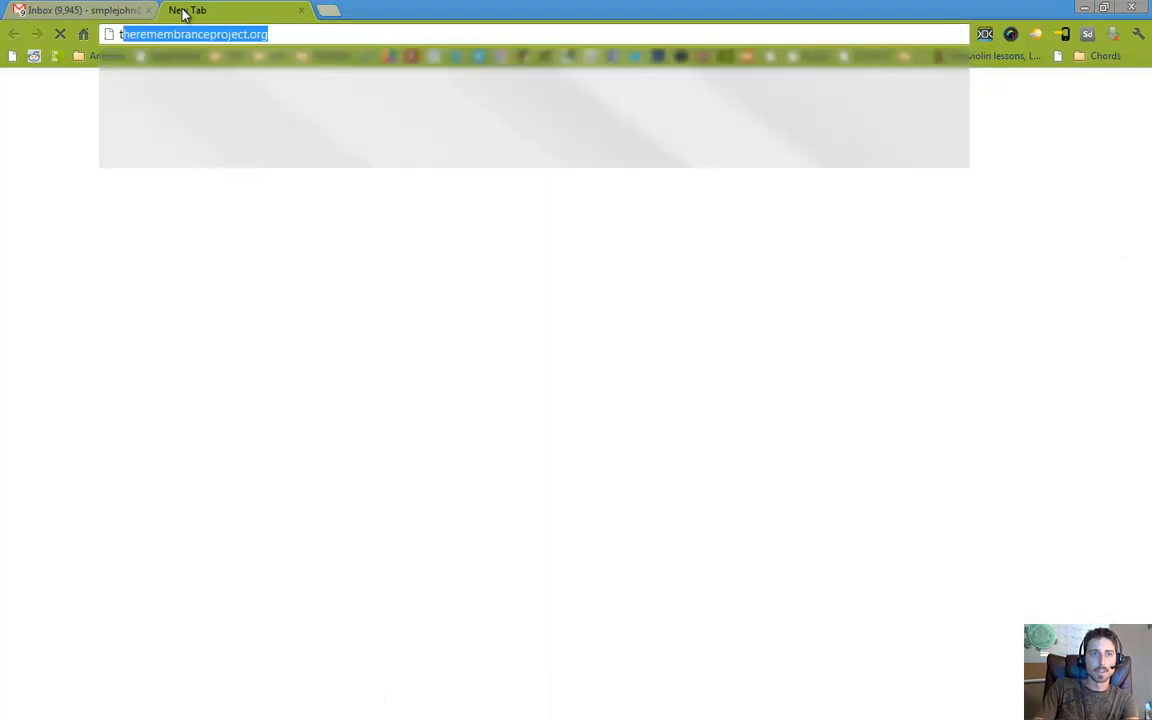
text(extu)
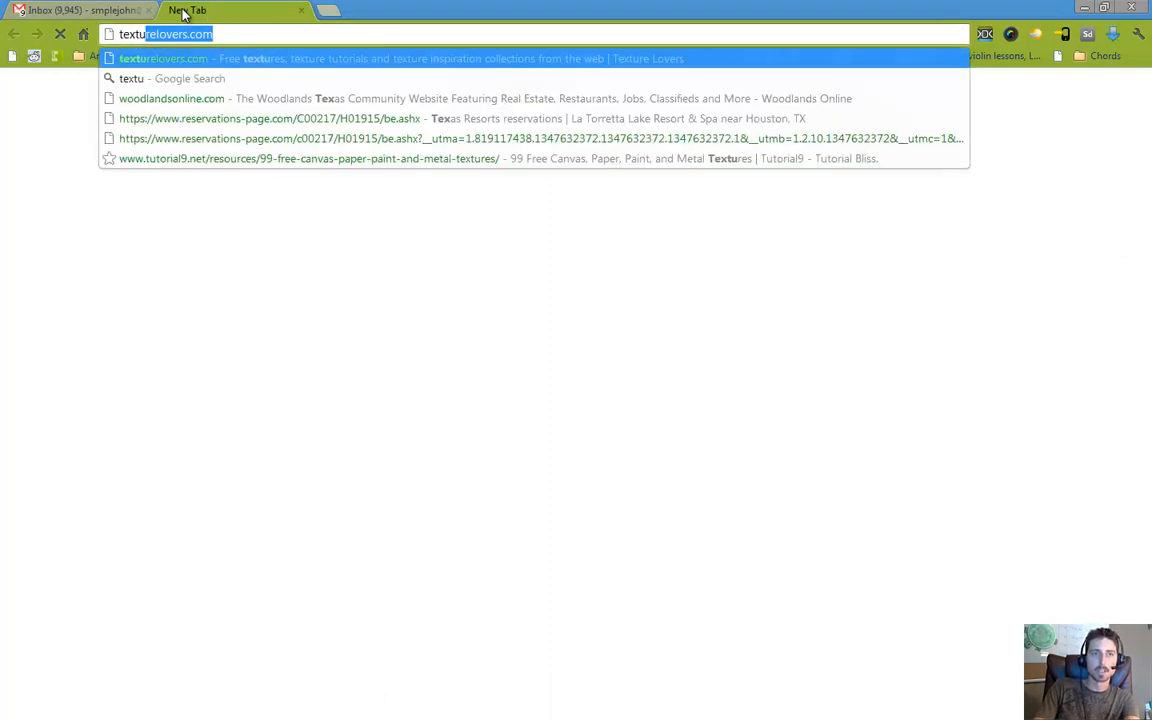
key(Return)
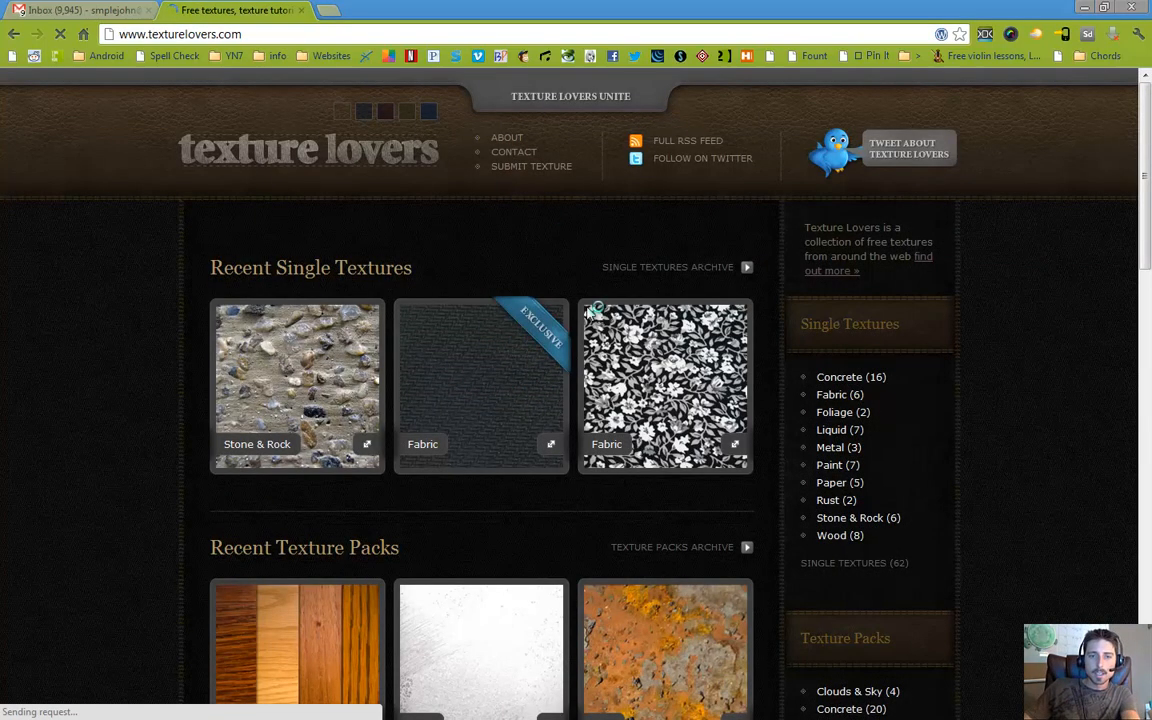
Find the Brown Grunge Rock Texture among the Stone & Rock single textures and open its download page
scroll(990, 408, down, 1)
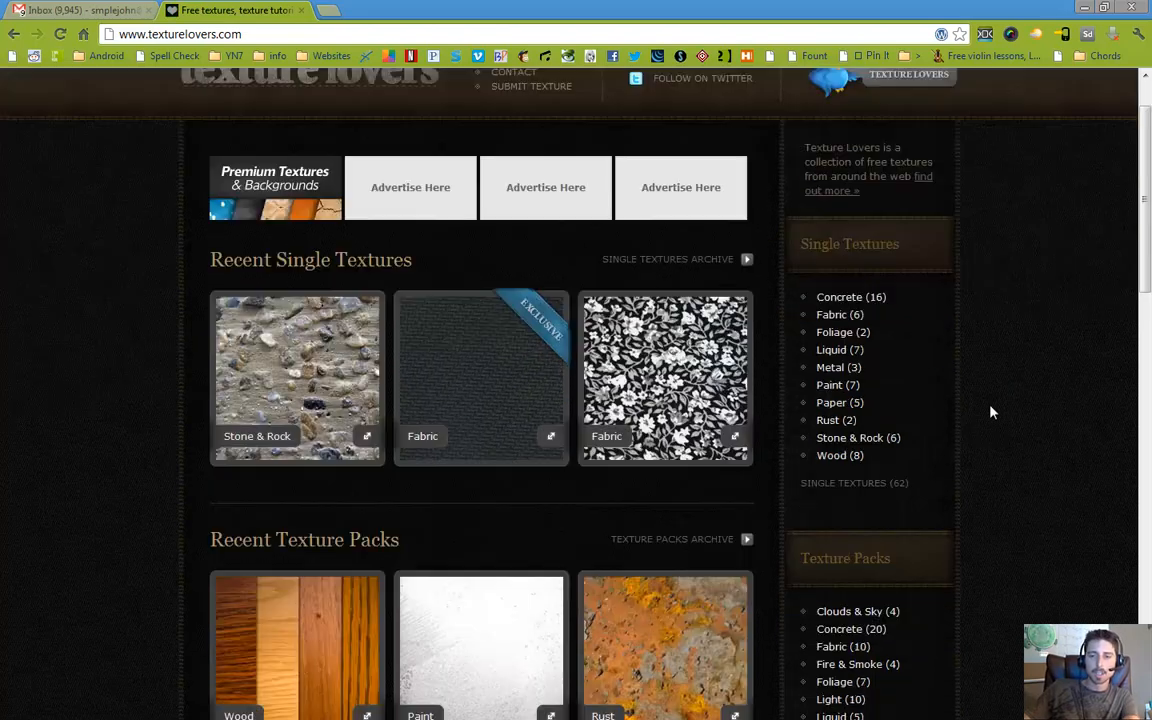
scroll(990, 408, down, 1)
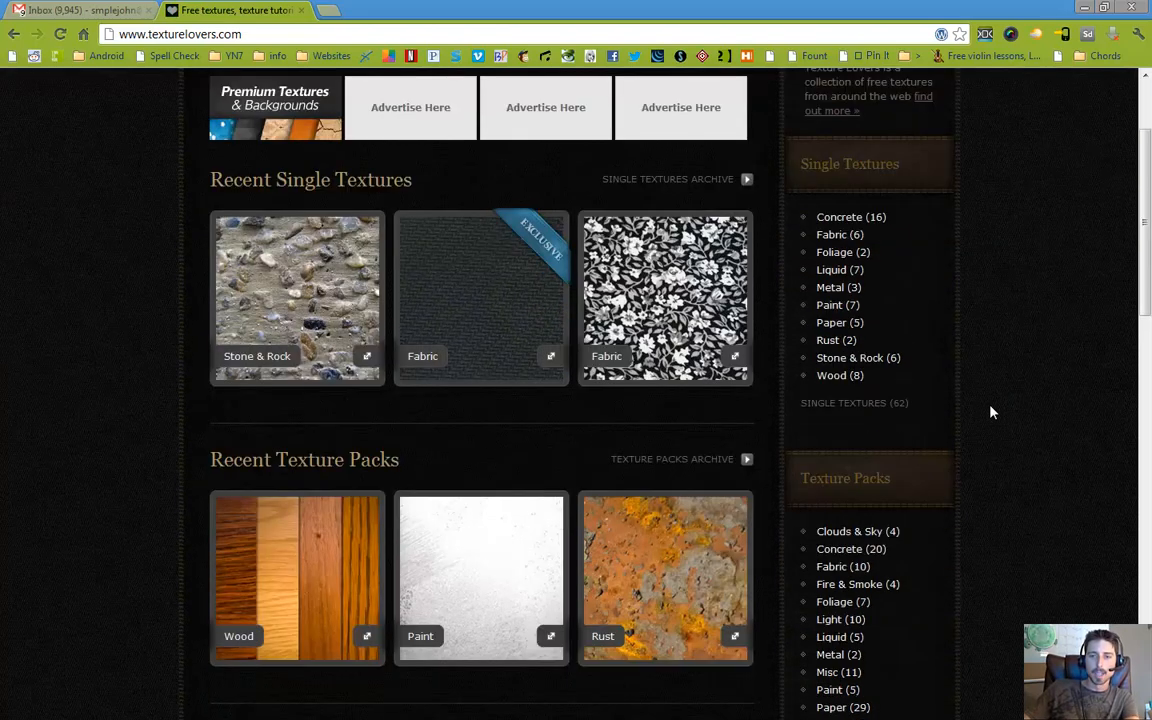
click(856, 360)
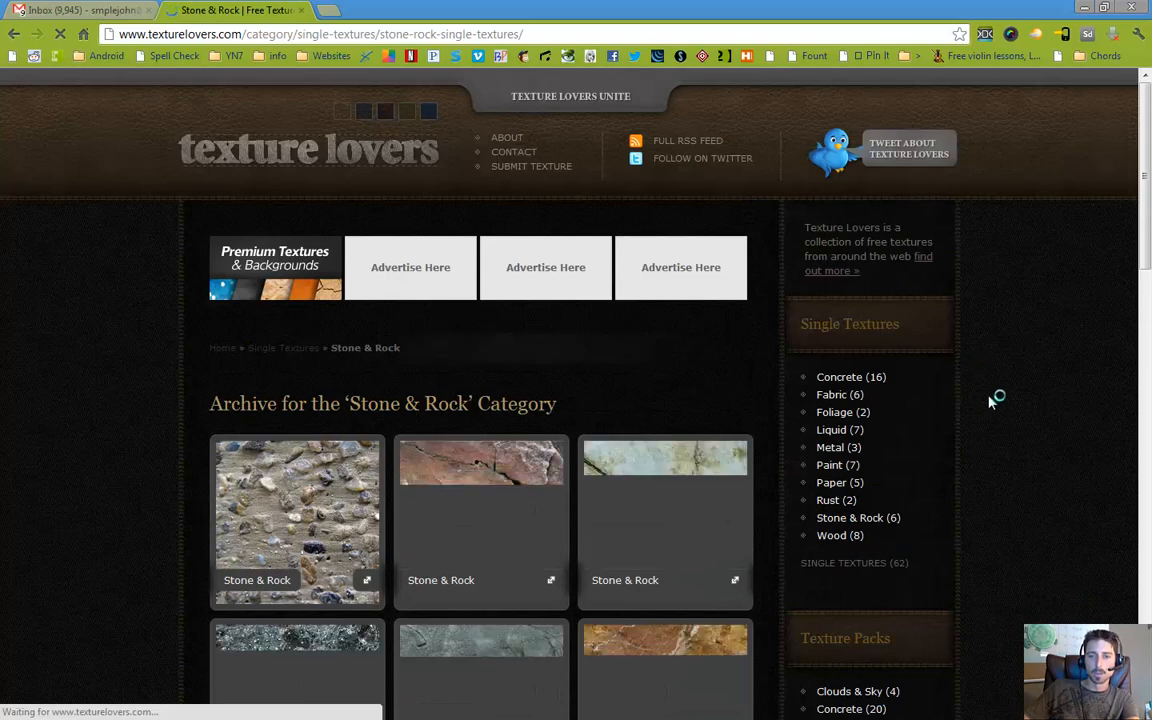
scroll(994, 400, down, 3)
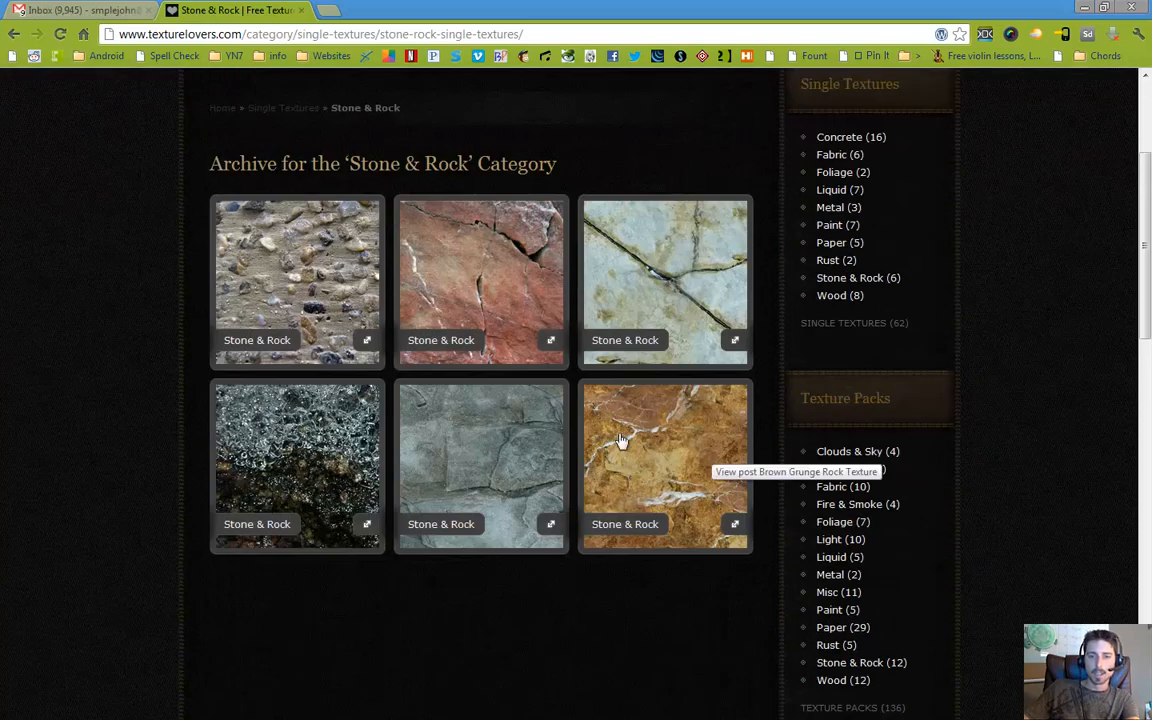
click(658, 464)
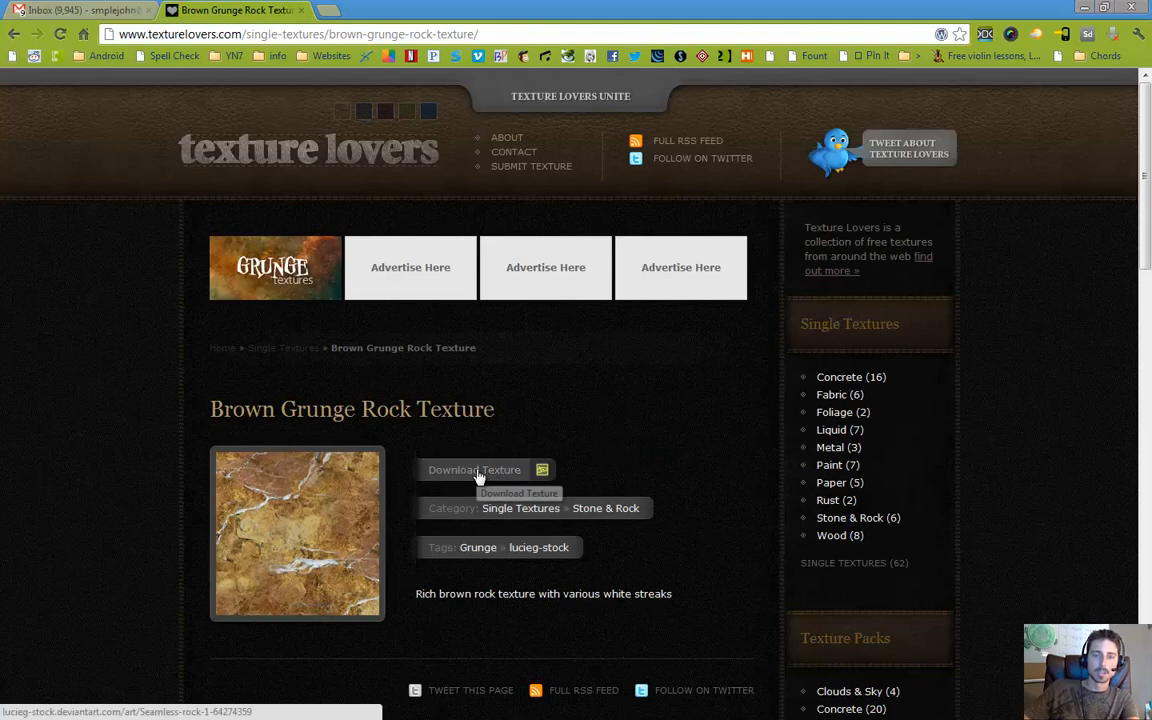
click(478, 476)
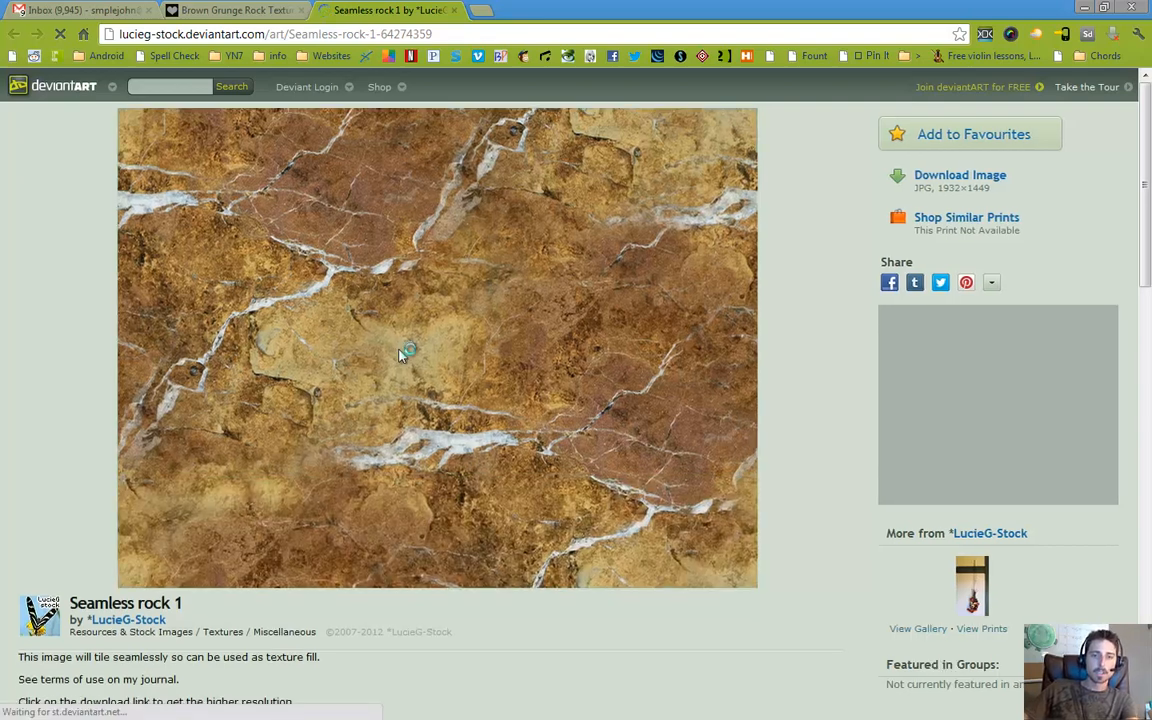
Save the rock image to the Desktop as Seamless_rock_1_by_LucieG_Stock.jpg and return to Flash
right_click(400, 353)
click(451, 361)
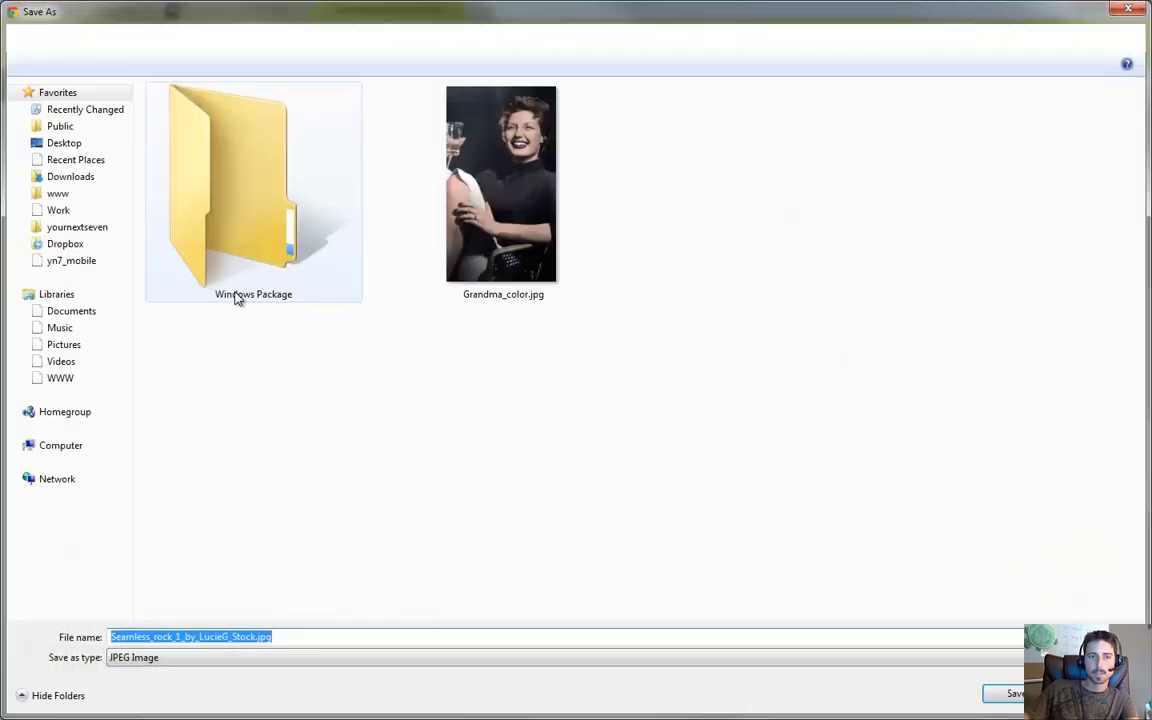
click(68, 143)
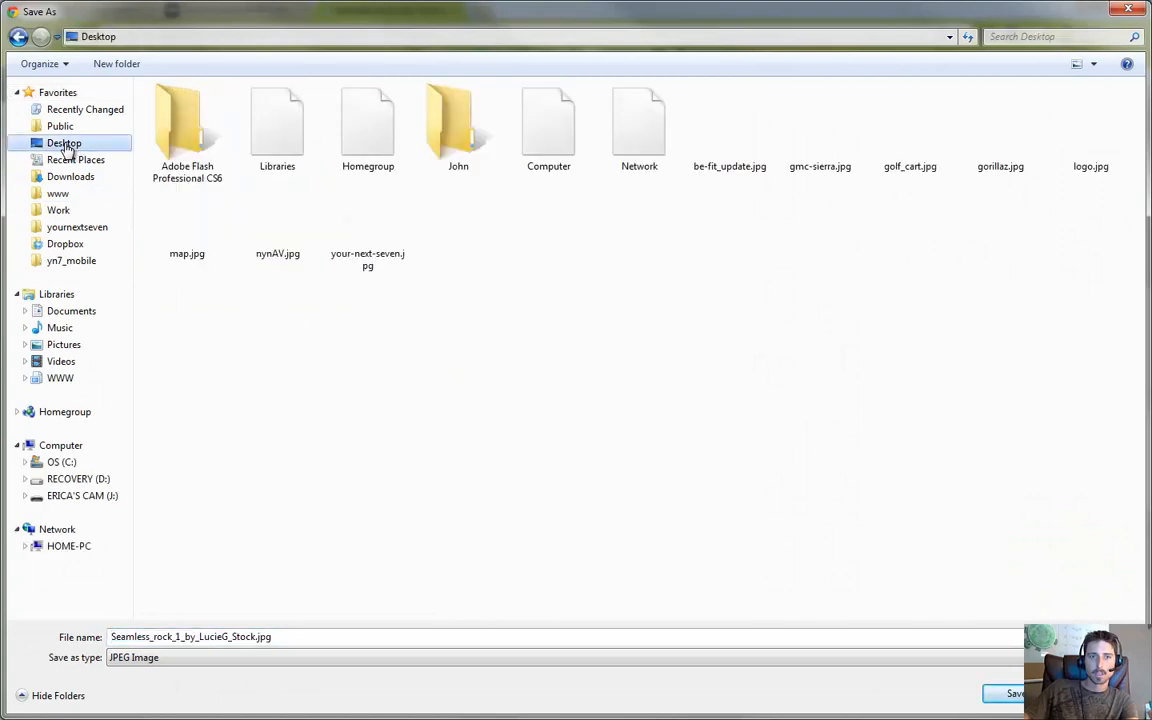
click(1014, 693)
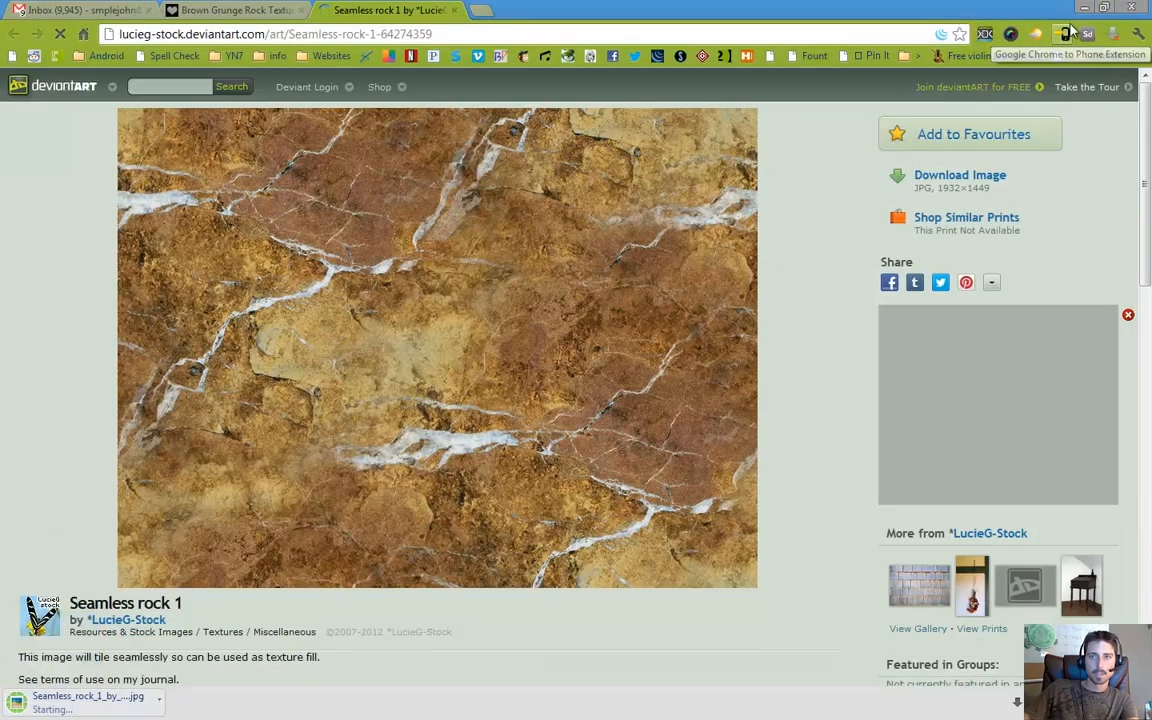
click(1084, 9)
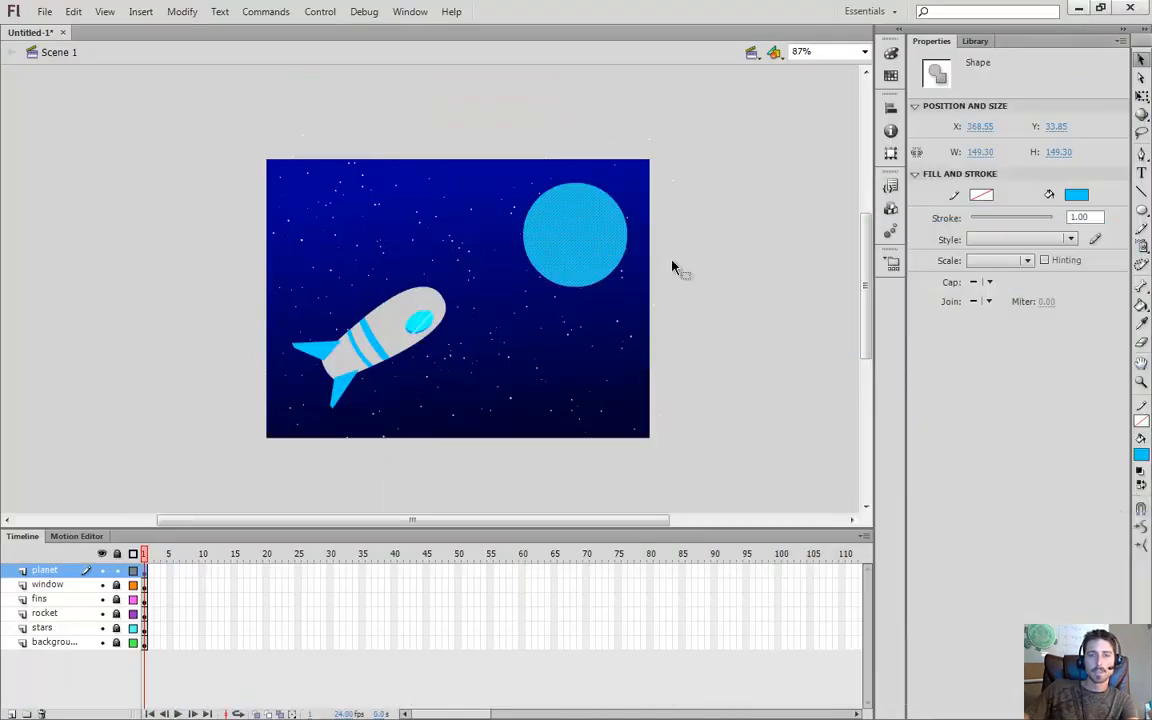
Move the planet circle to about X 321, Y 27 and give it a bitmap fill from Seamless_rock_1_by_LucieG_Stock.jpg
drag(550, 238, 544, 243)
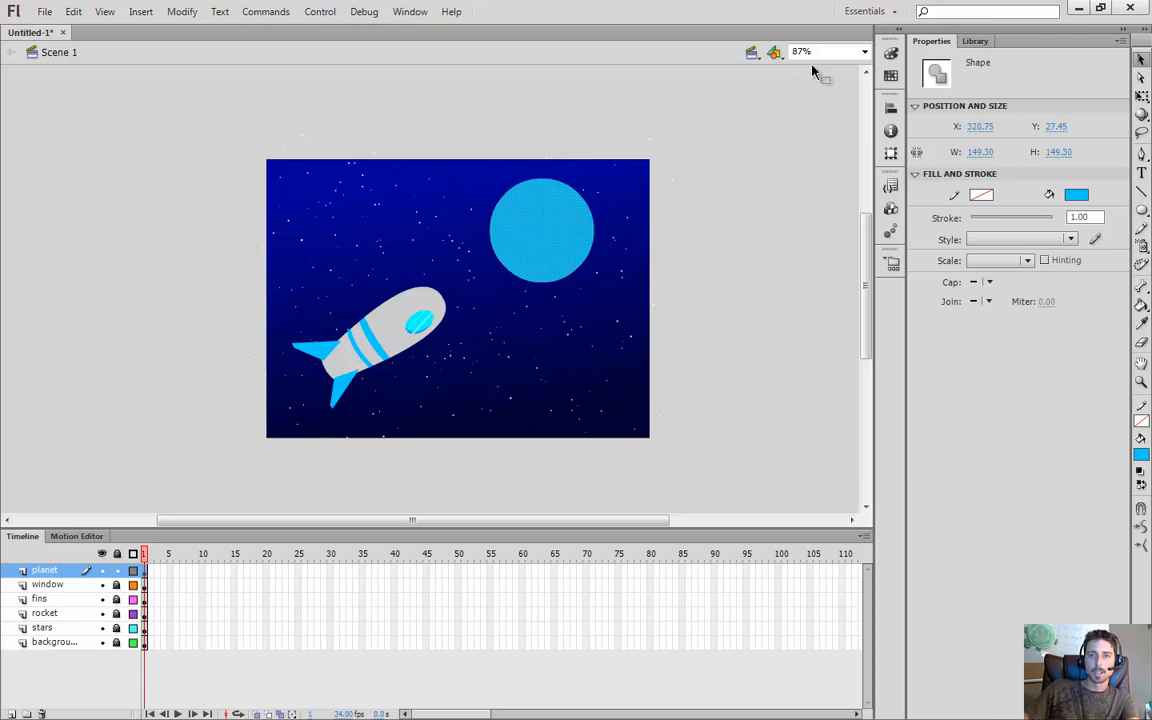
click(891, 55)
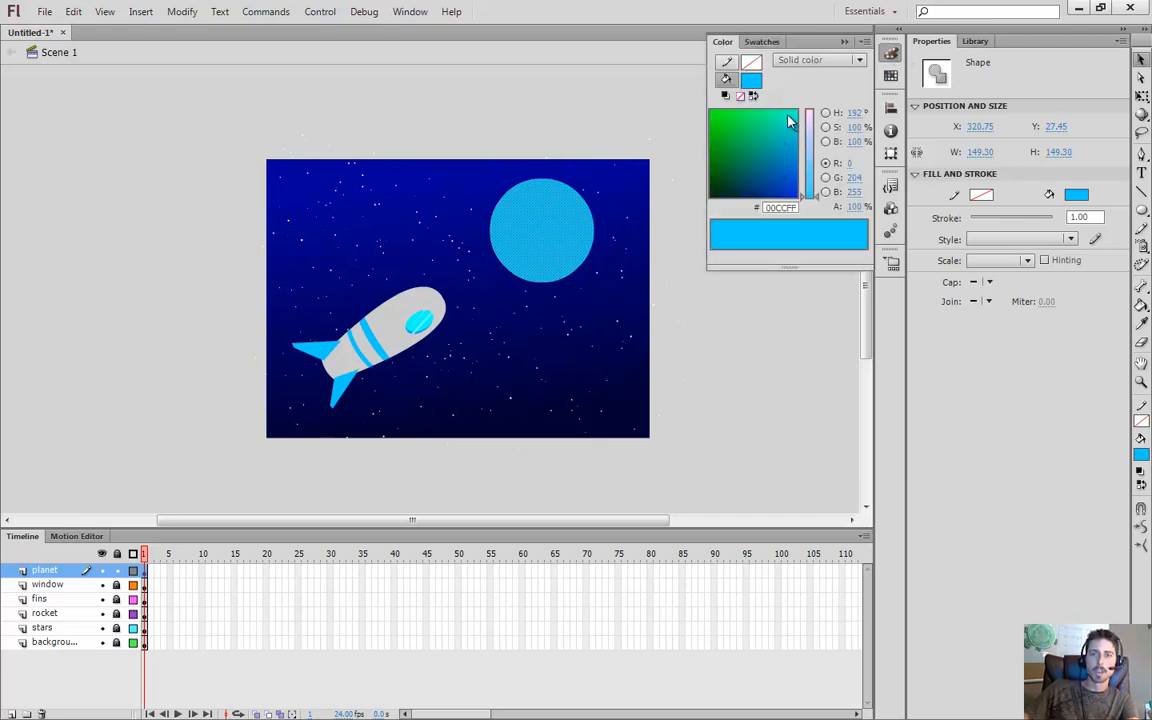
click(836, 64)
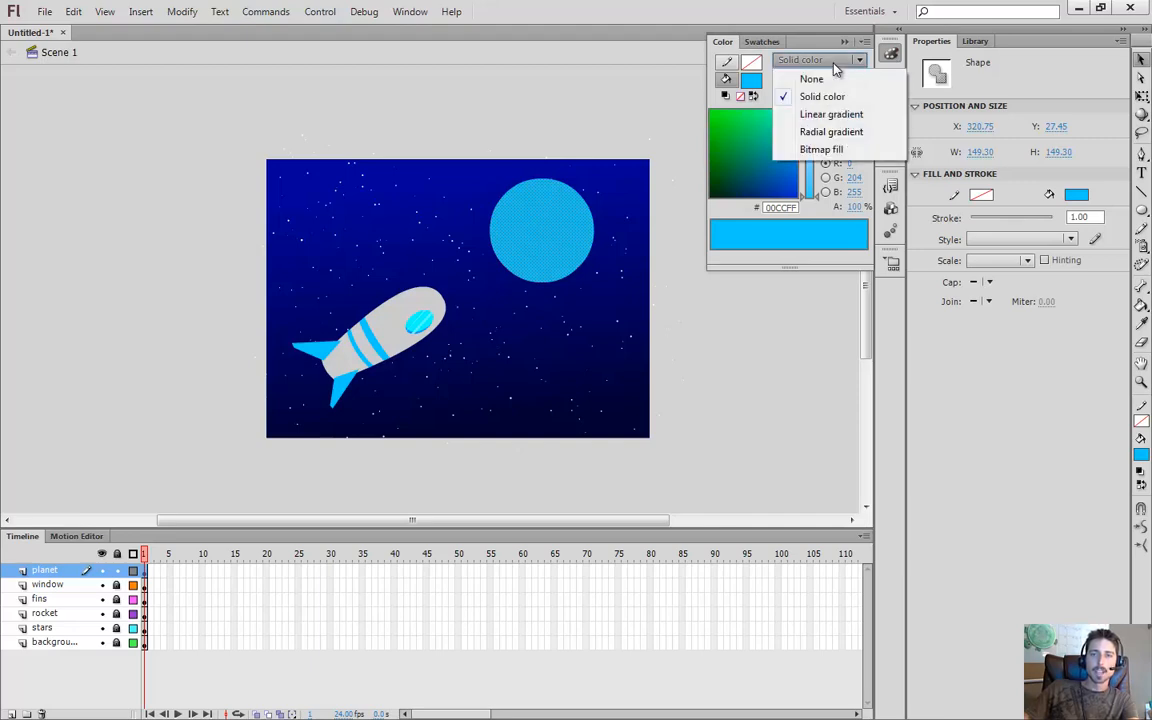
click(834, 150)
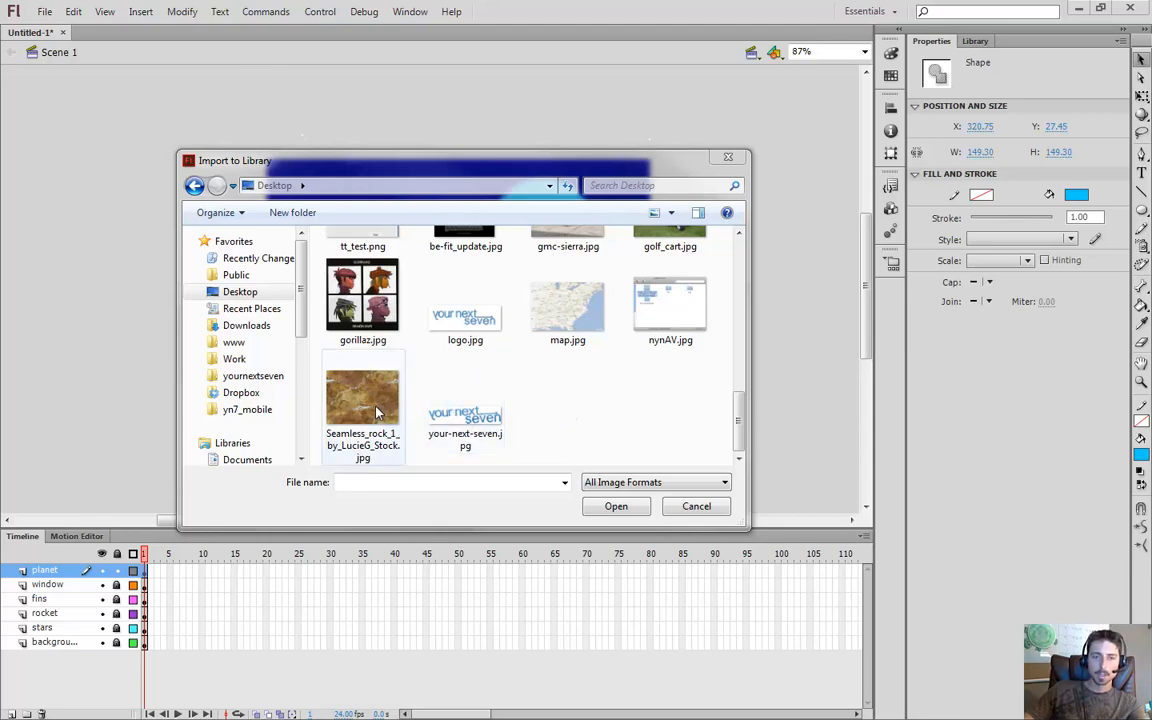
click(355, 435)
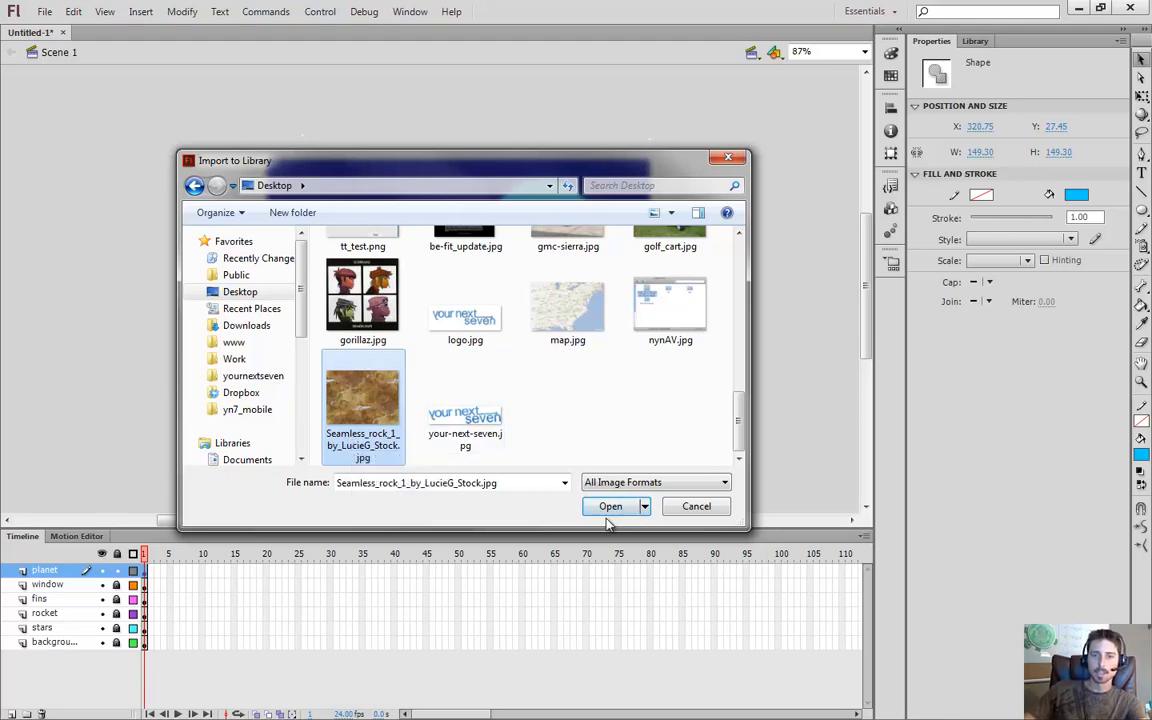
click(607, 506)
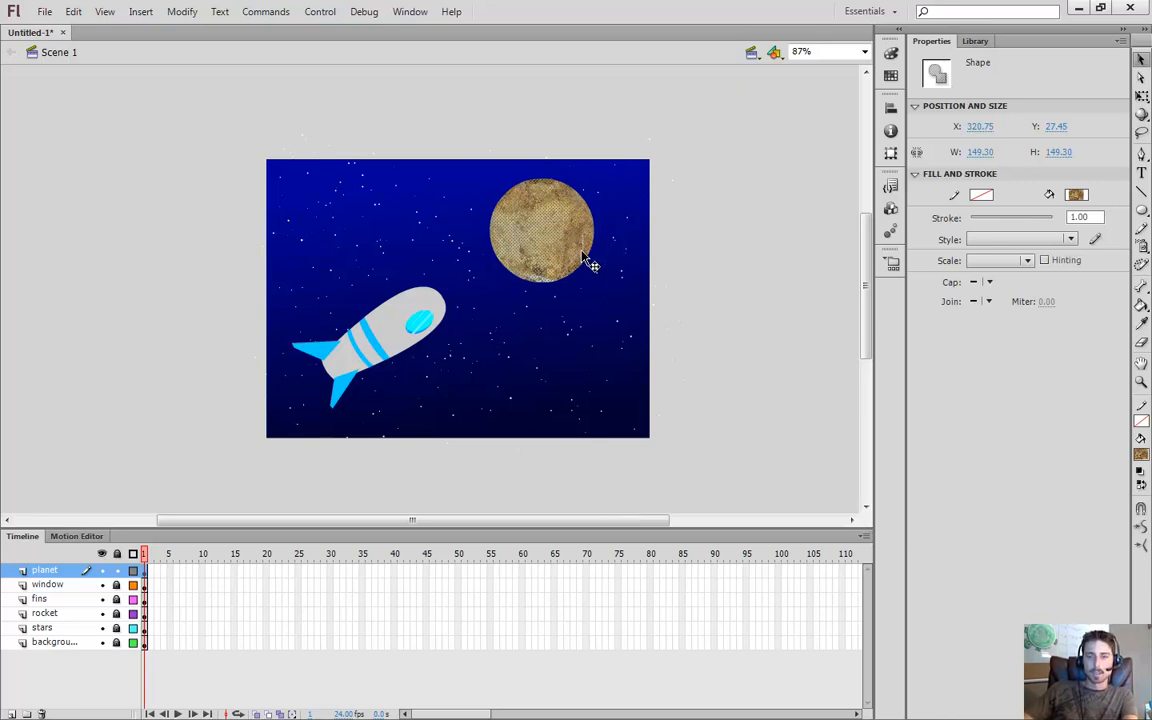
click(782, 239)
Scale the planet's bitmap fill down proportionally to about two-thirds of its size with the Gradient Transform tool
click(548, 242)
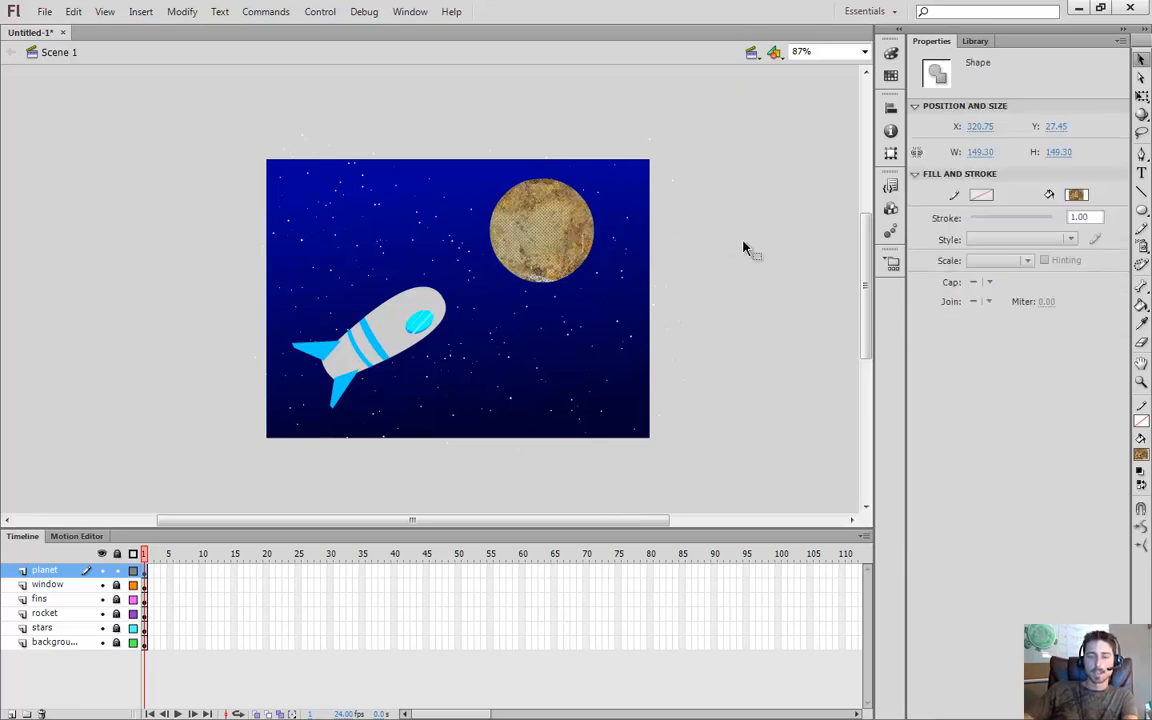
key(q)
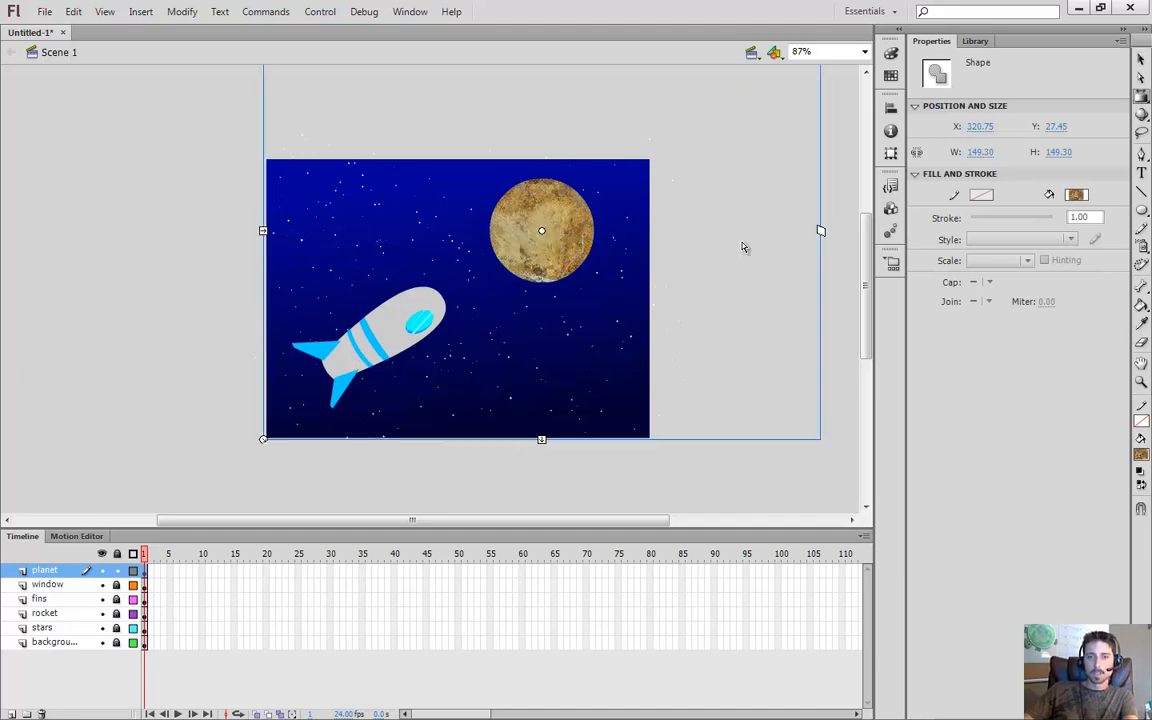
drag(668, 185, 619, 238)
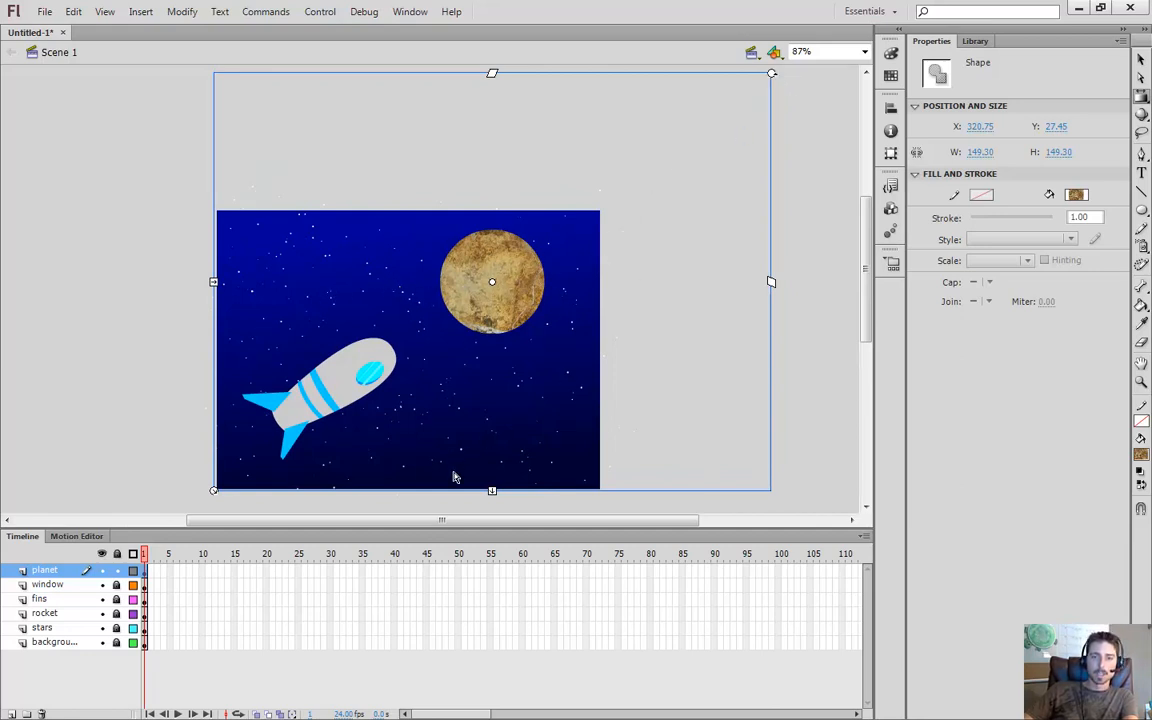
drag(213, 490, 314, 414)
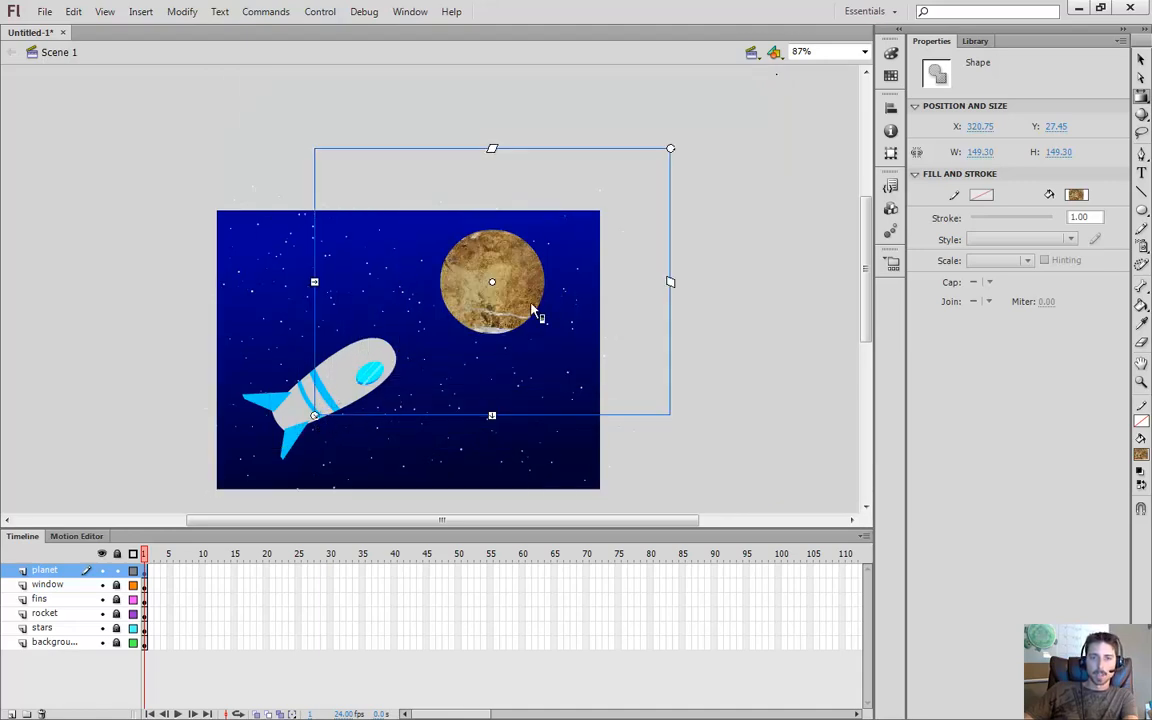
click(679, 313)
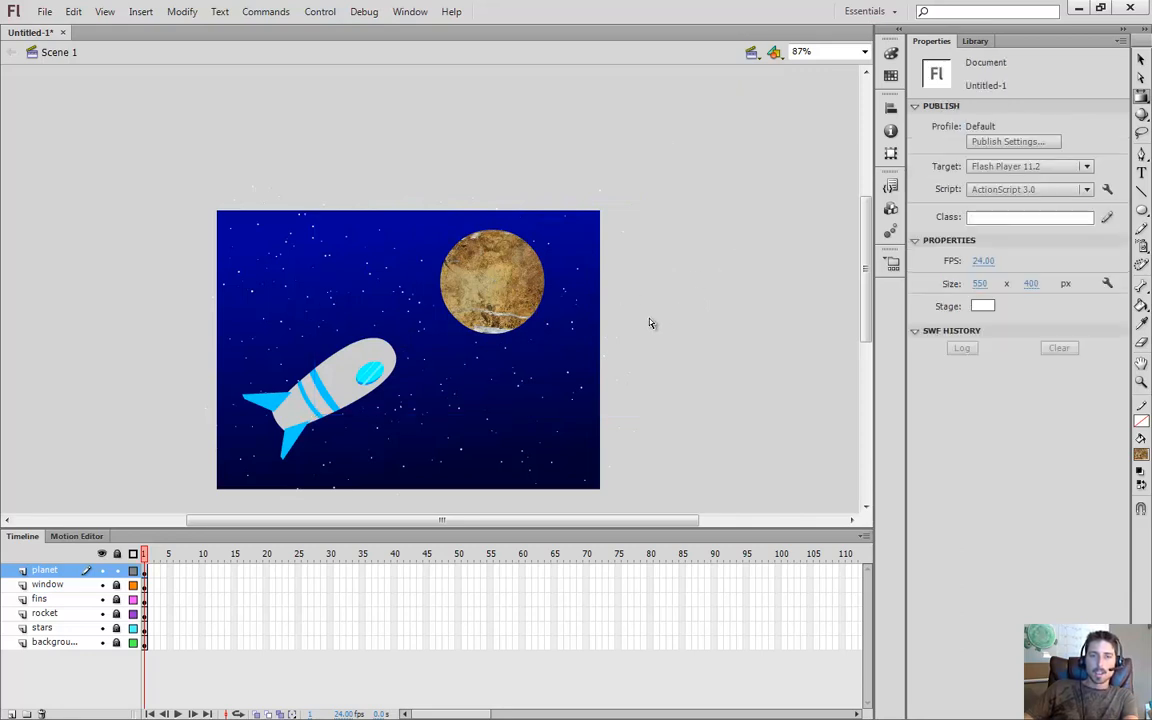
Duplicate the textured planet circle and place the copy beside the original, at about X 156, Y 16
key(z)
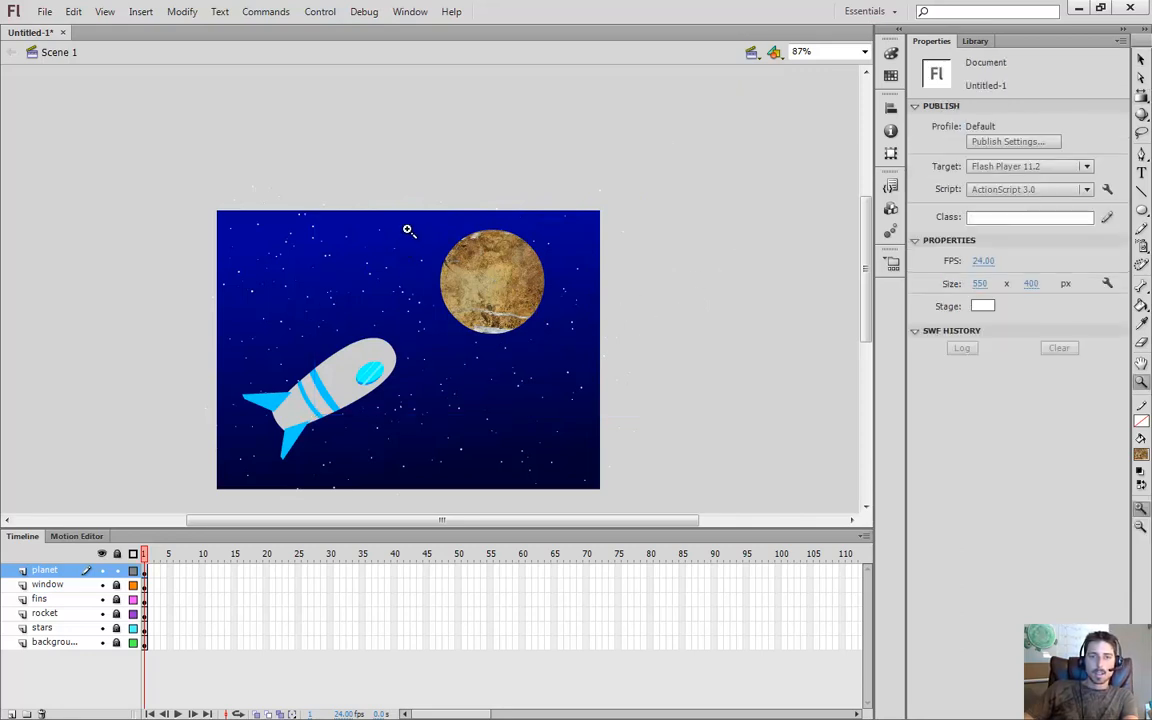
drag(410, 227, 597, 388)
drag(512, 283, 622, 348)
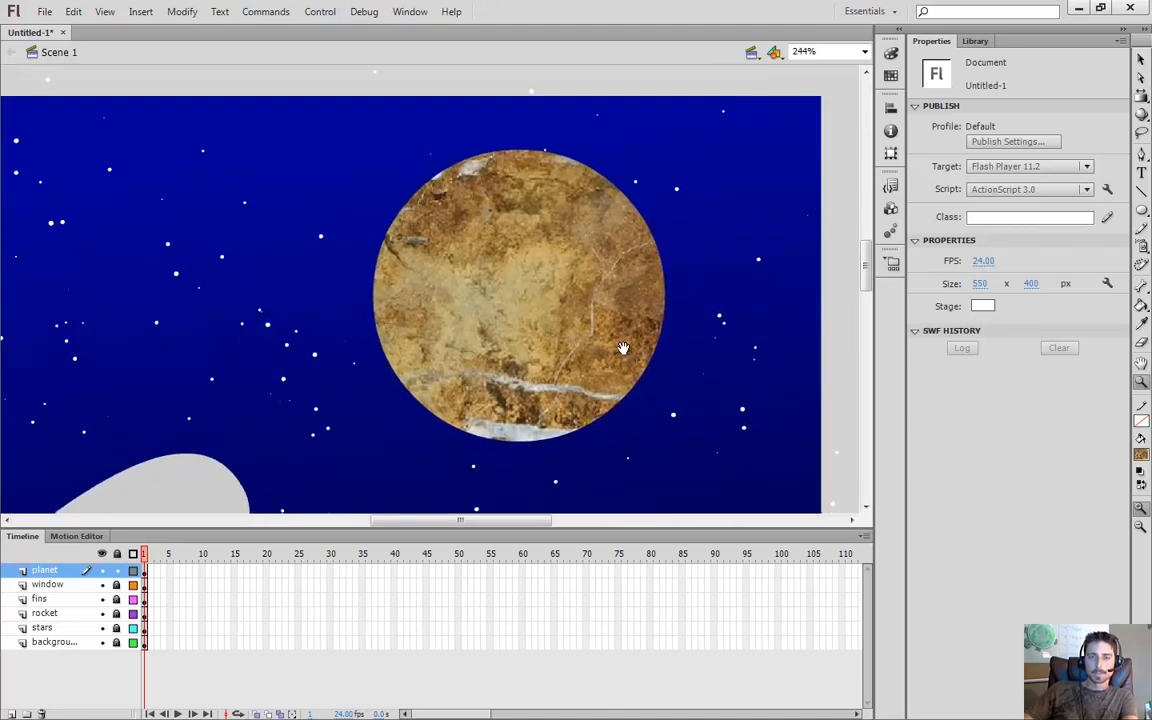
key(v)
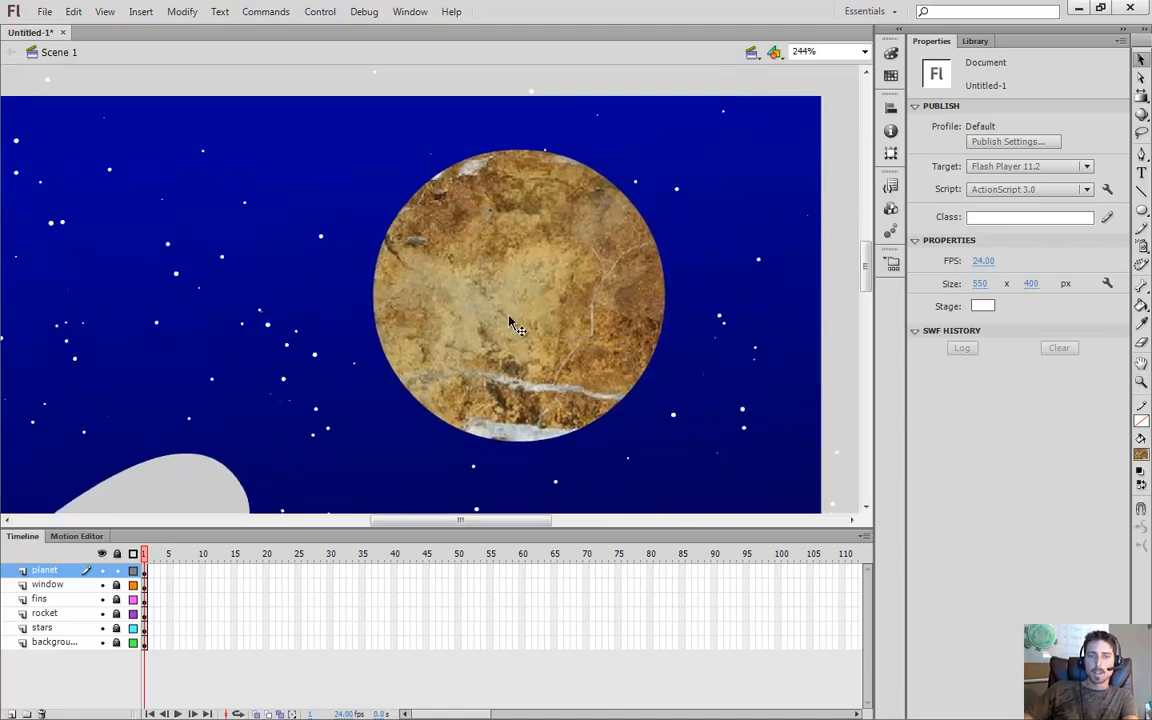
click(540, 292)
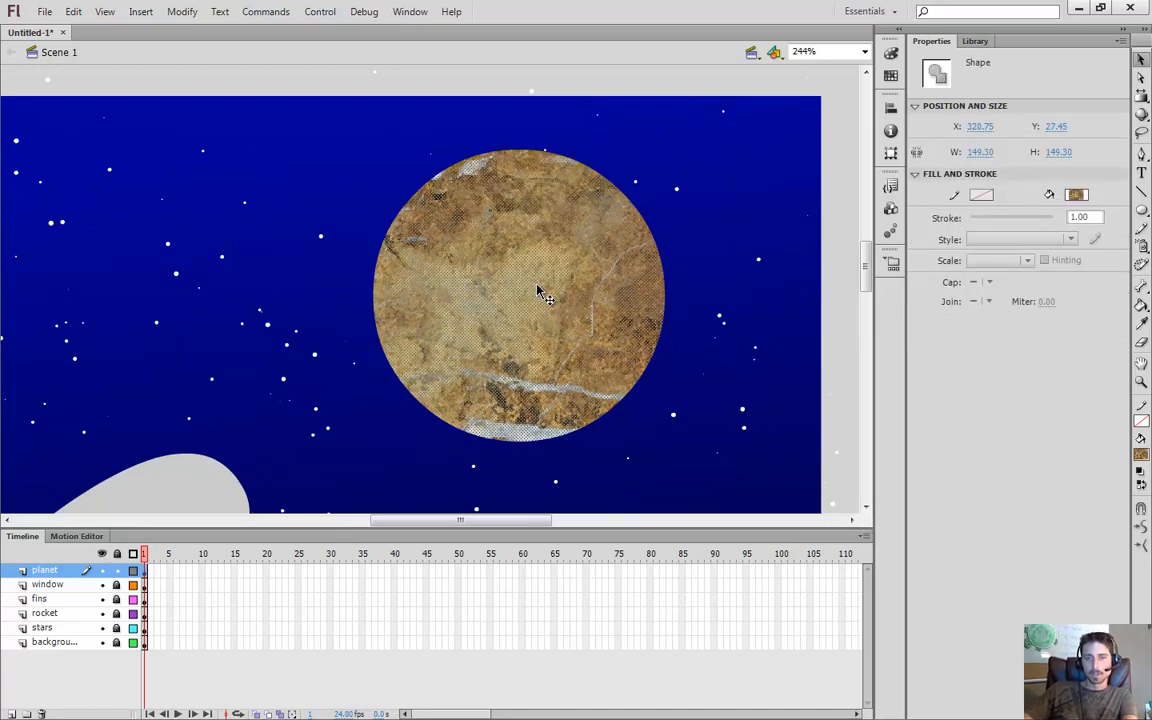
drag(540, 293, 250, 284)
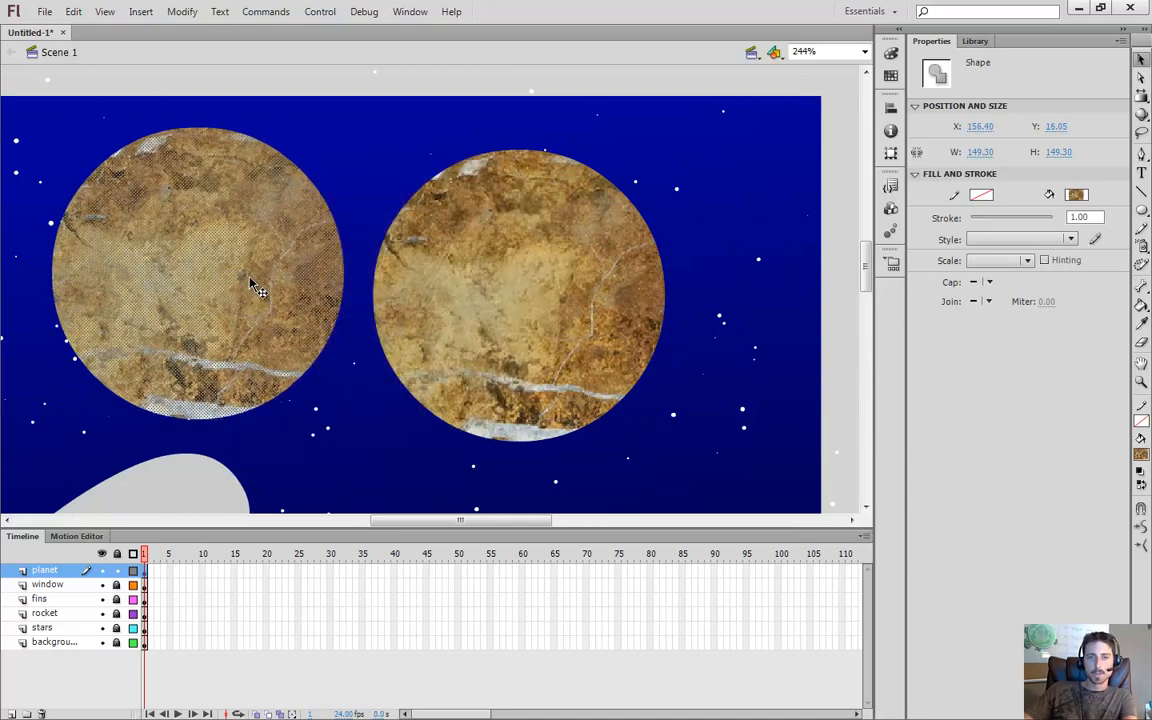
click(499, 239)
click(296, 239)
click(343, 148)
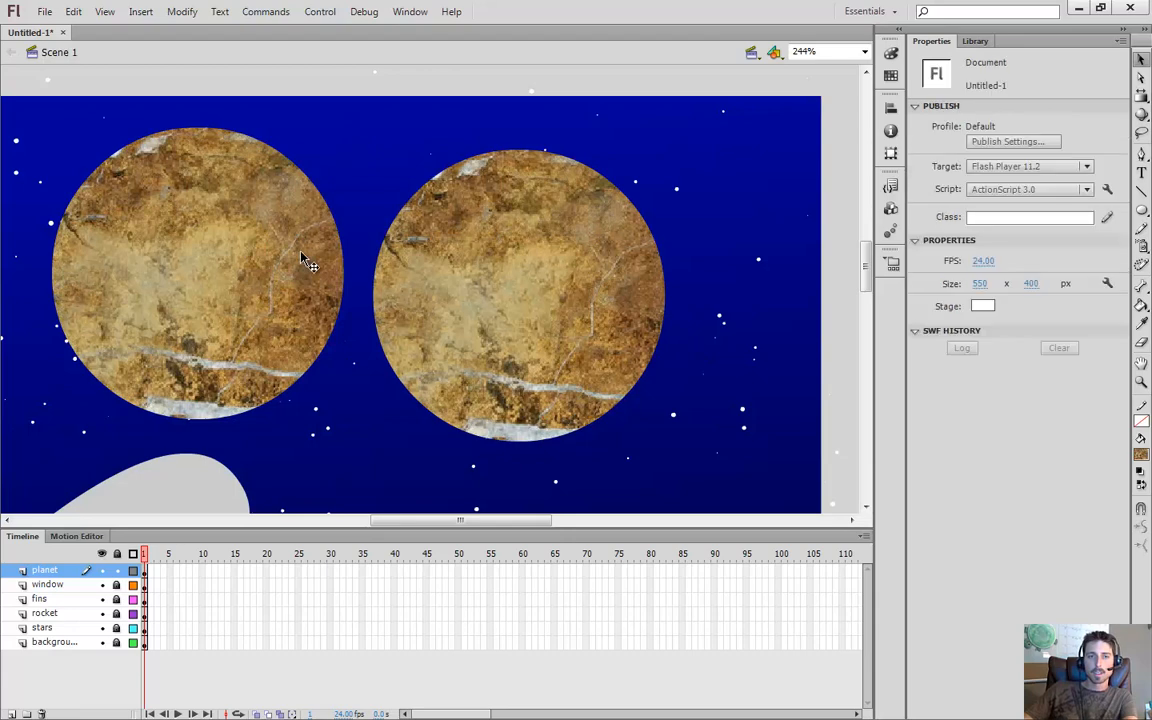
Change the fill of the duplicate circle left of the planet from bitmap to a radial gradient
click(270, 225)
click(891, 53)
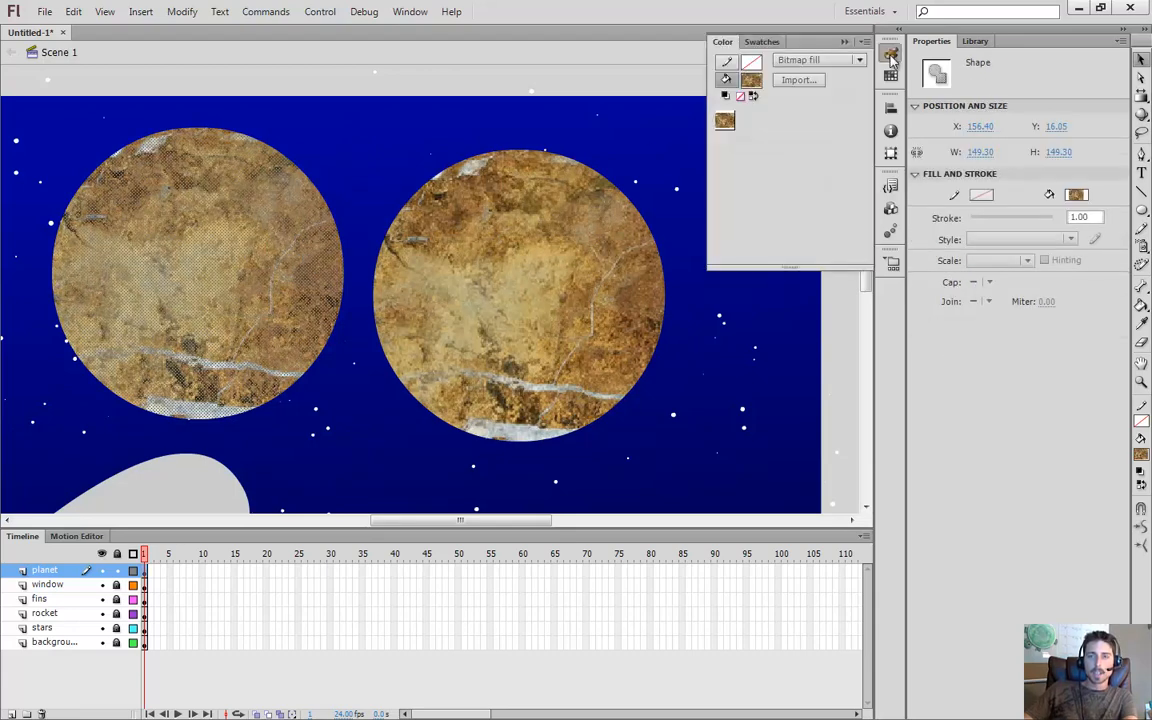
click(815, 60)
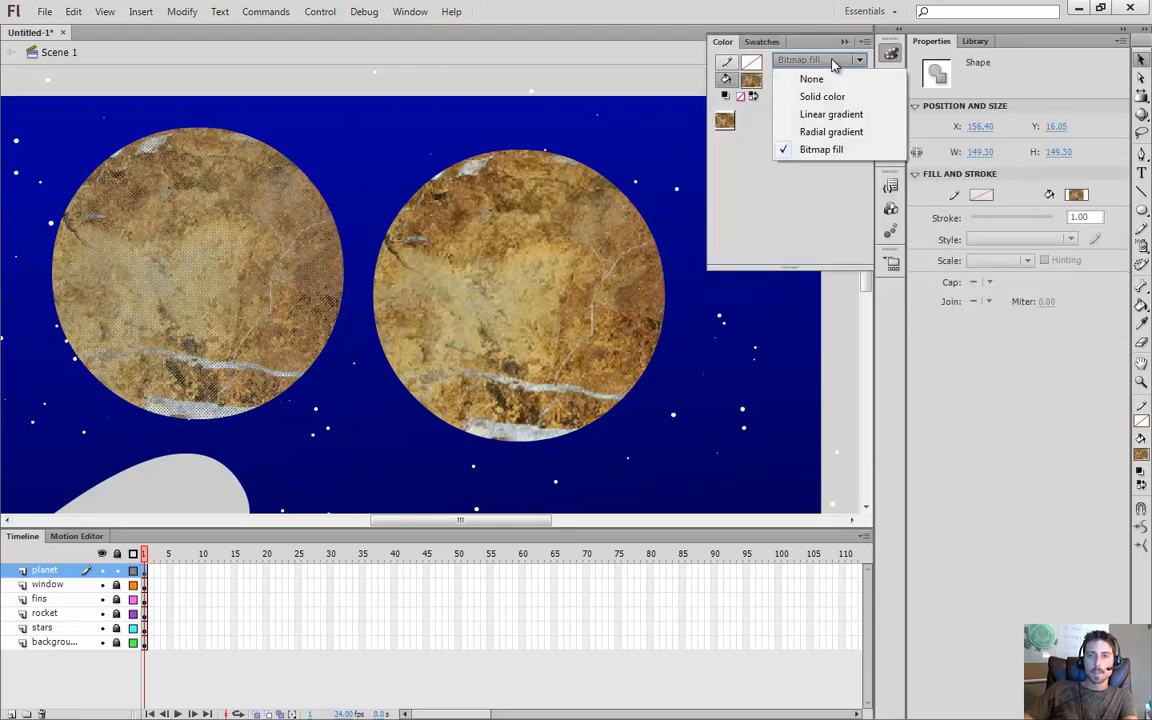
click(828, 133)
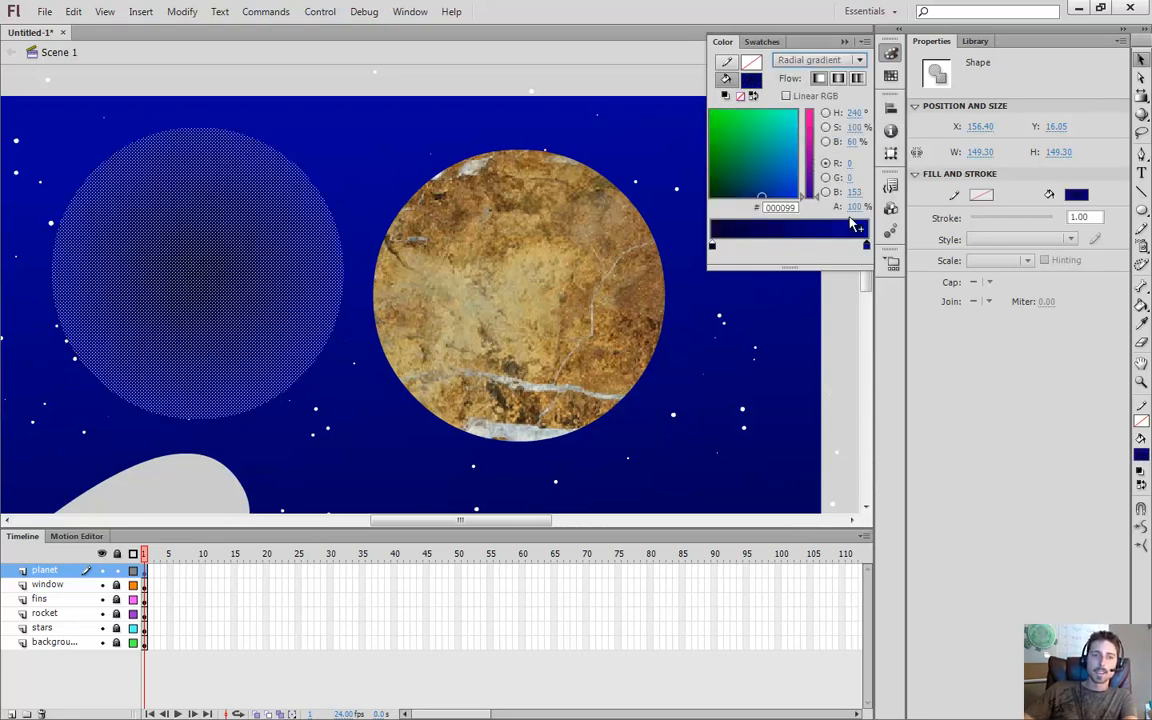
click(312, 115)
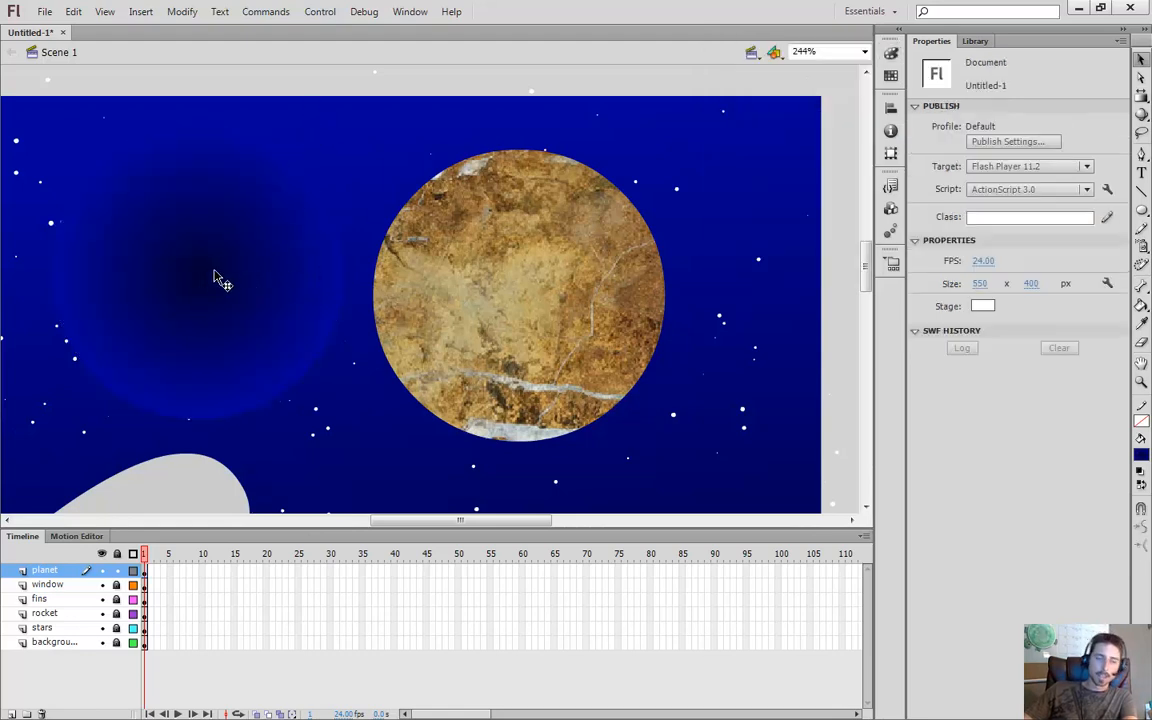
Set both color stops of the duplicate circle's radial gradient to black (#000000)
click(275, 255)
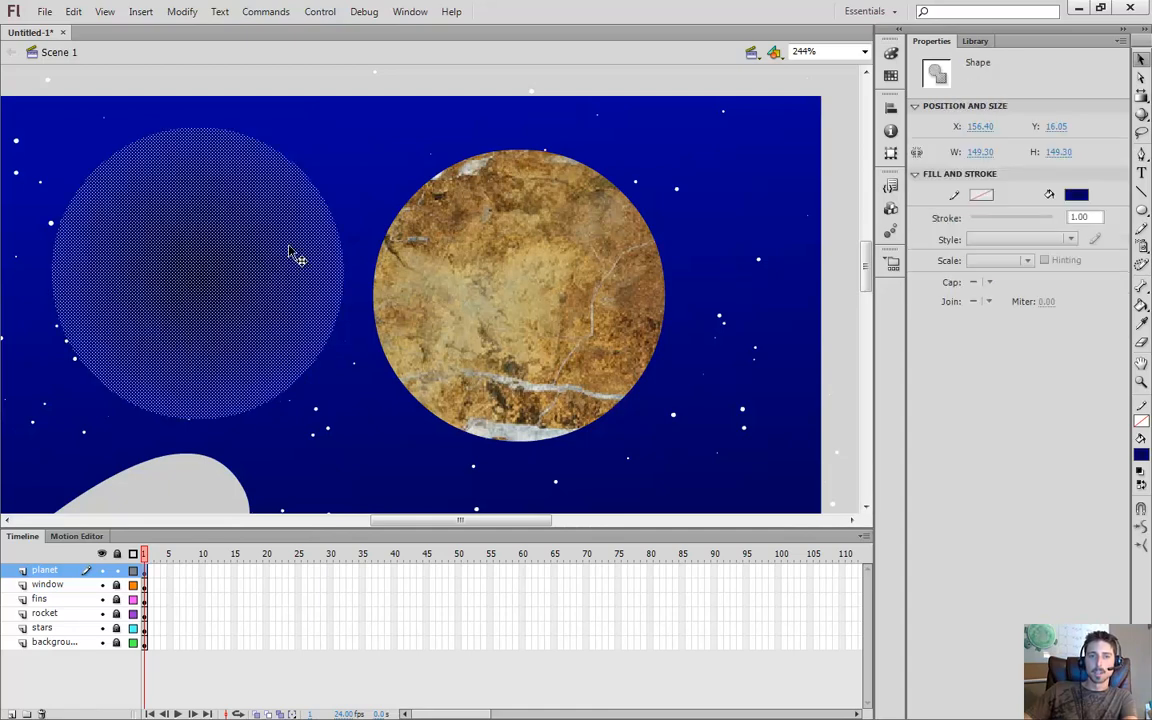
key(ctrl+shift+F9)
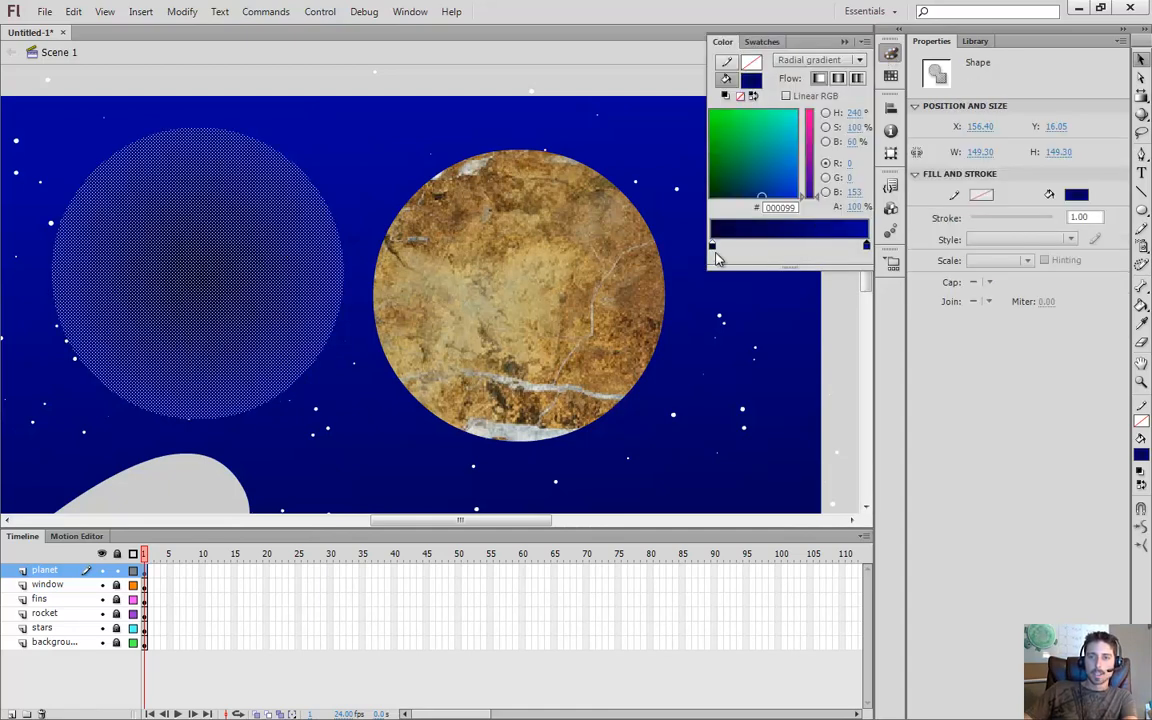
click(867, 245)
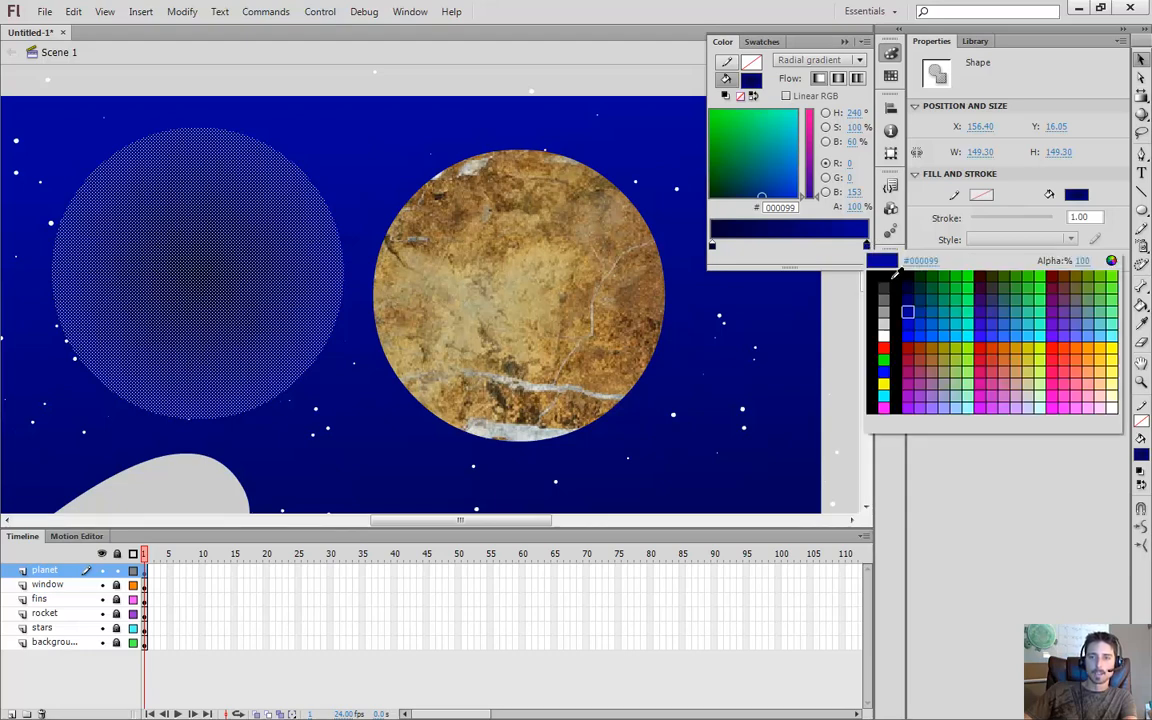
click(879, 272)
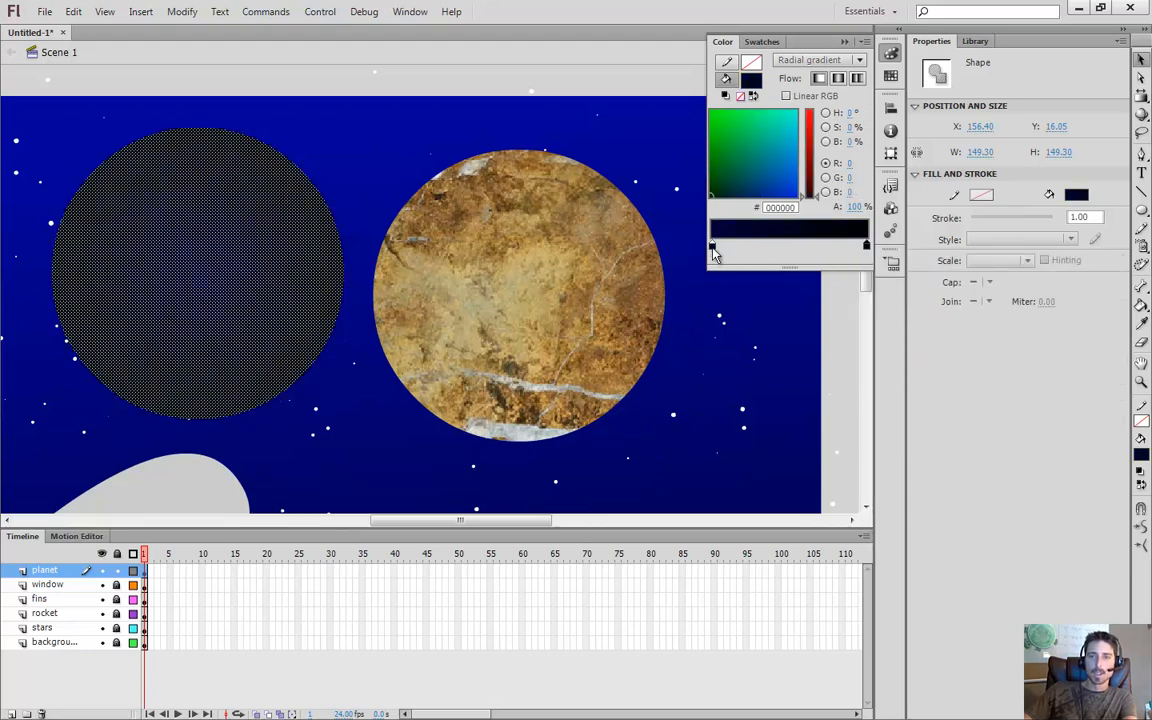
click(713, 246)
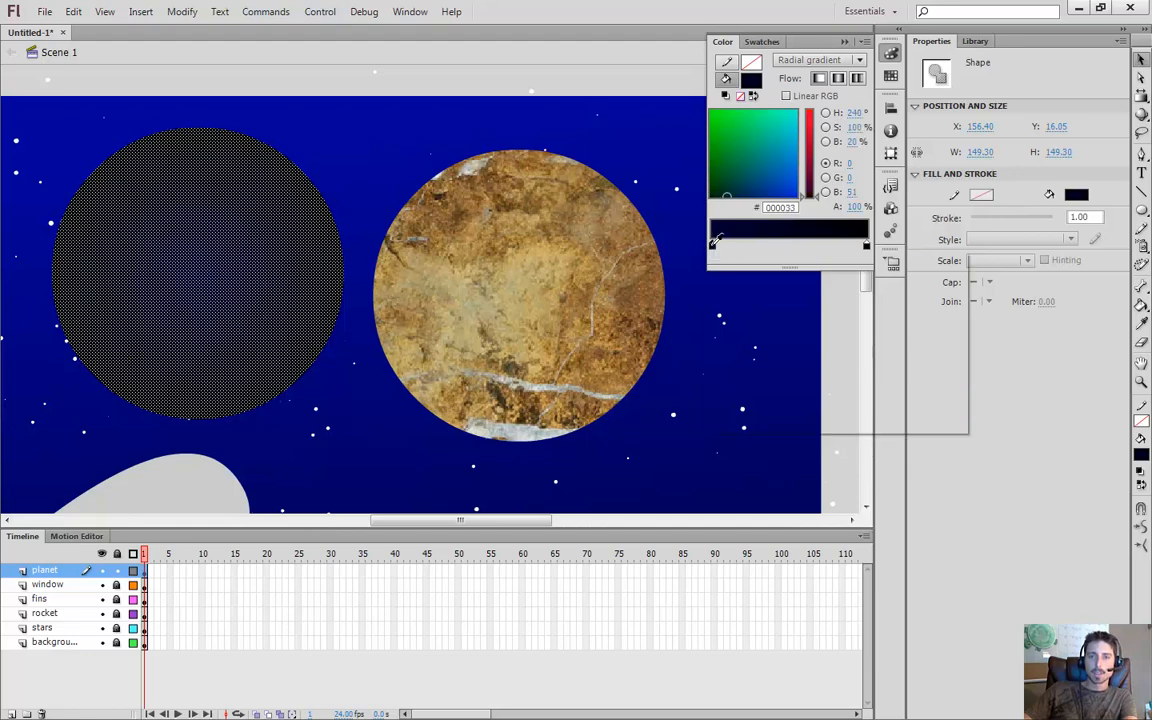
click(738, 276)
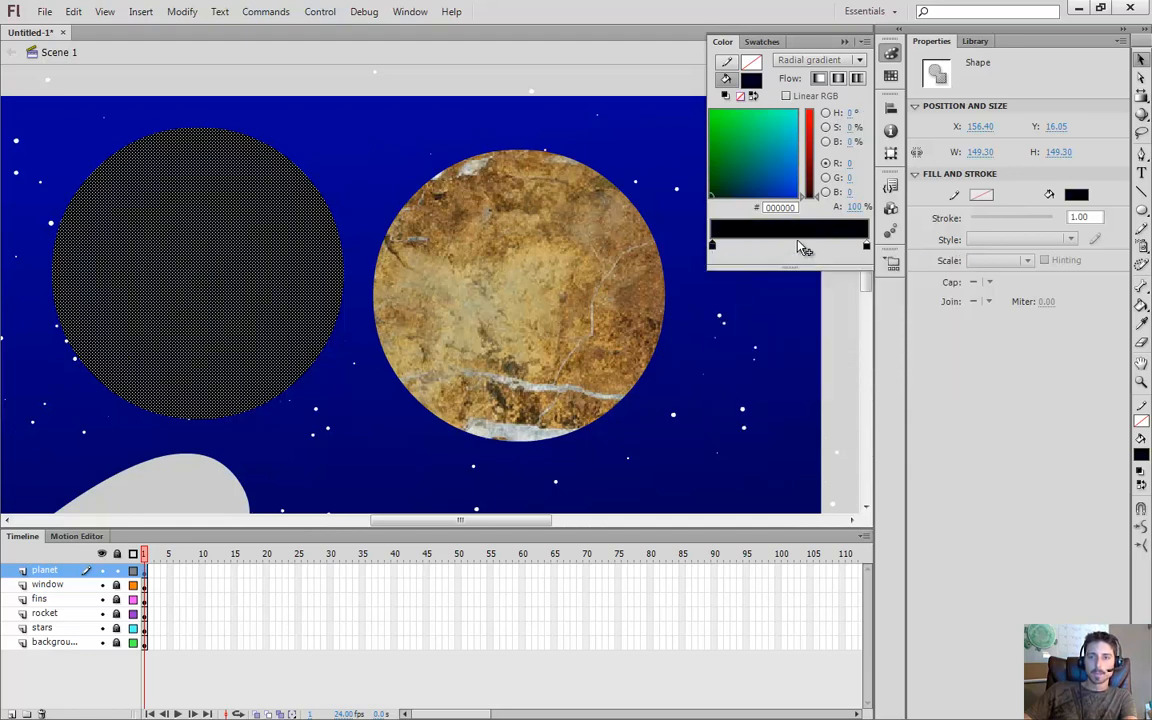
Set the gradient's inner color stop to 0% alpha and move it outward to slightly past the middle of the gradient
drag(855, 209, 757, 208)
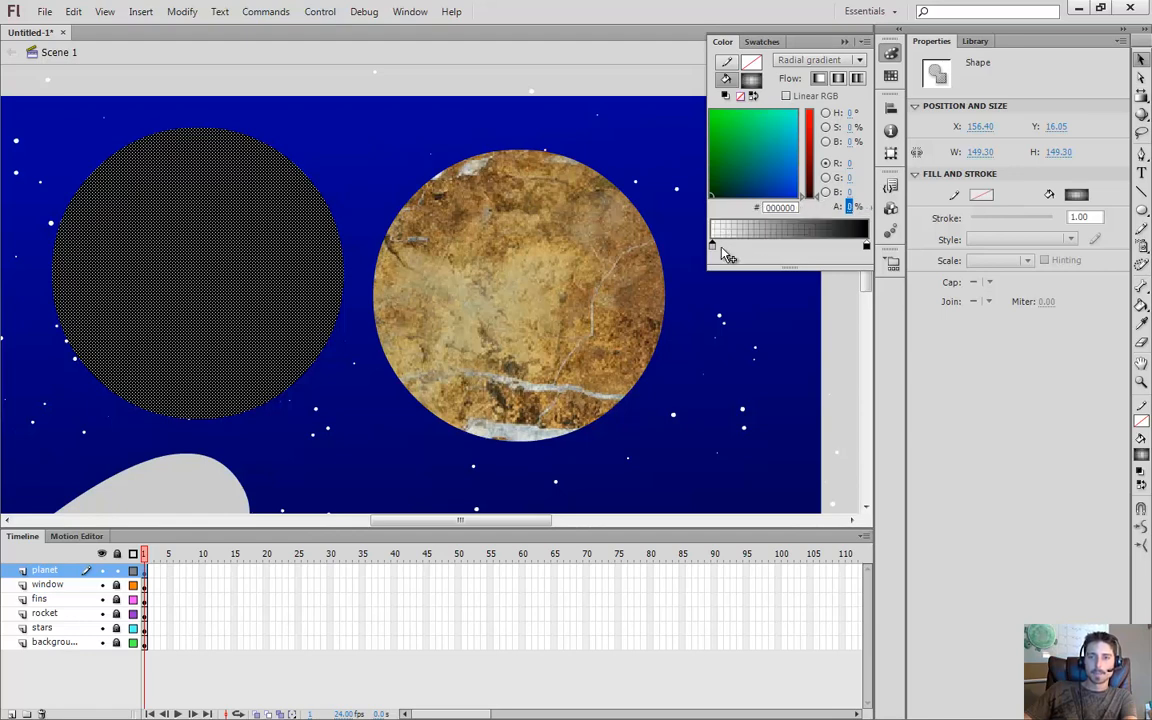
drag(713, 252, 802, 249)
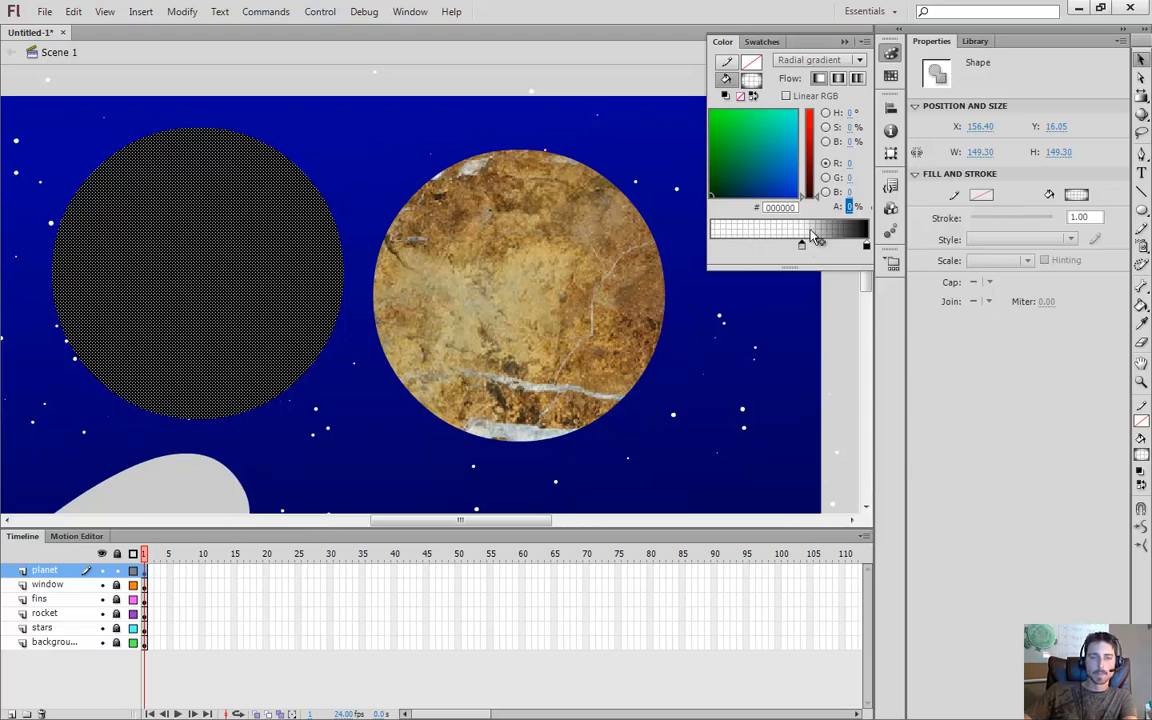
click(321, 148)
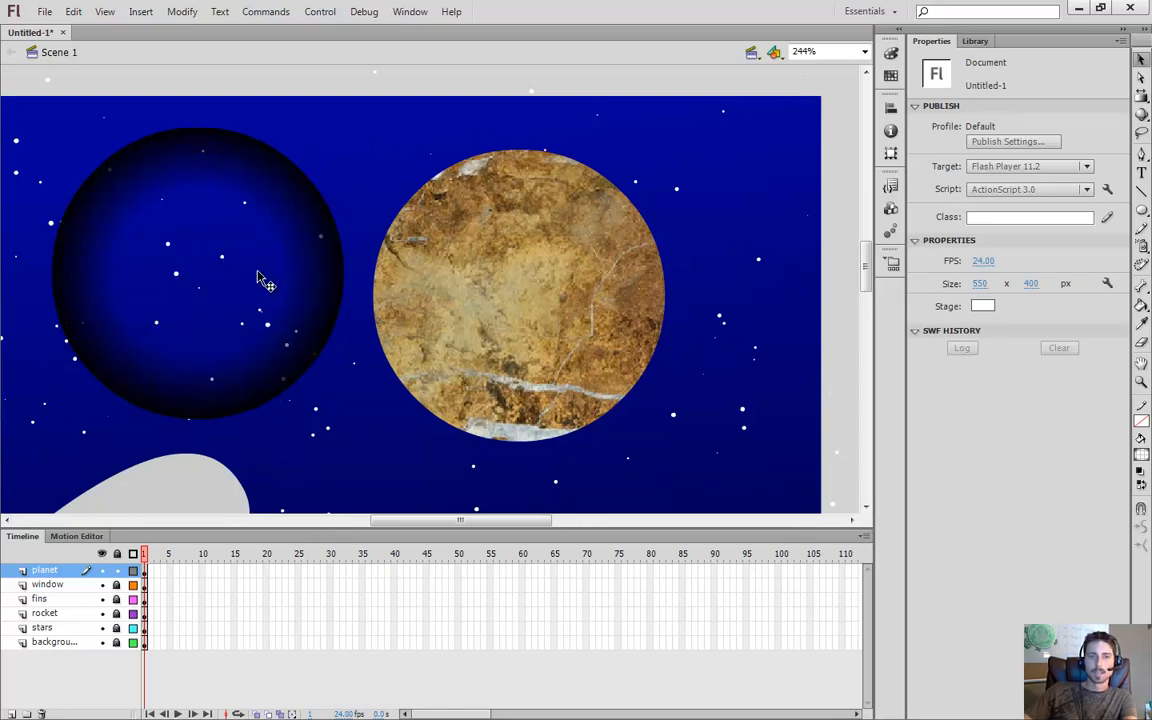
Try to align the ungrouped gradient circle and textured planet by their left edges, and undo the alignment
click(300, 318)
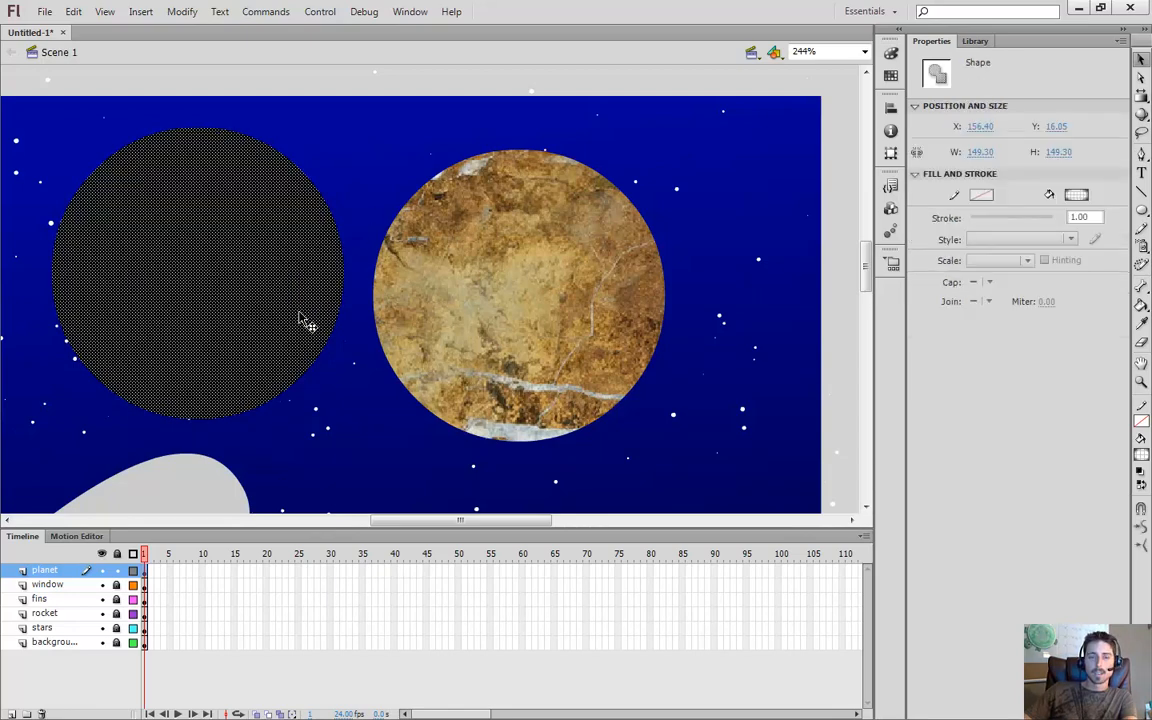
shift+click(503, 302)
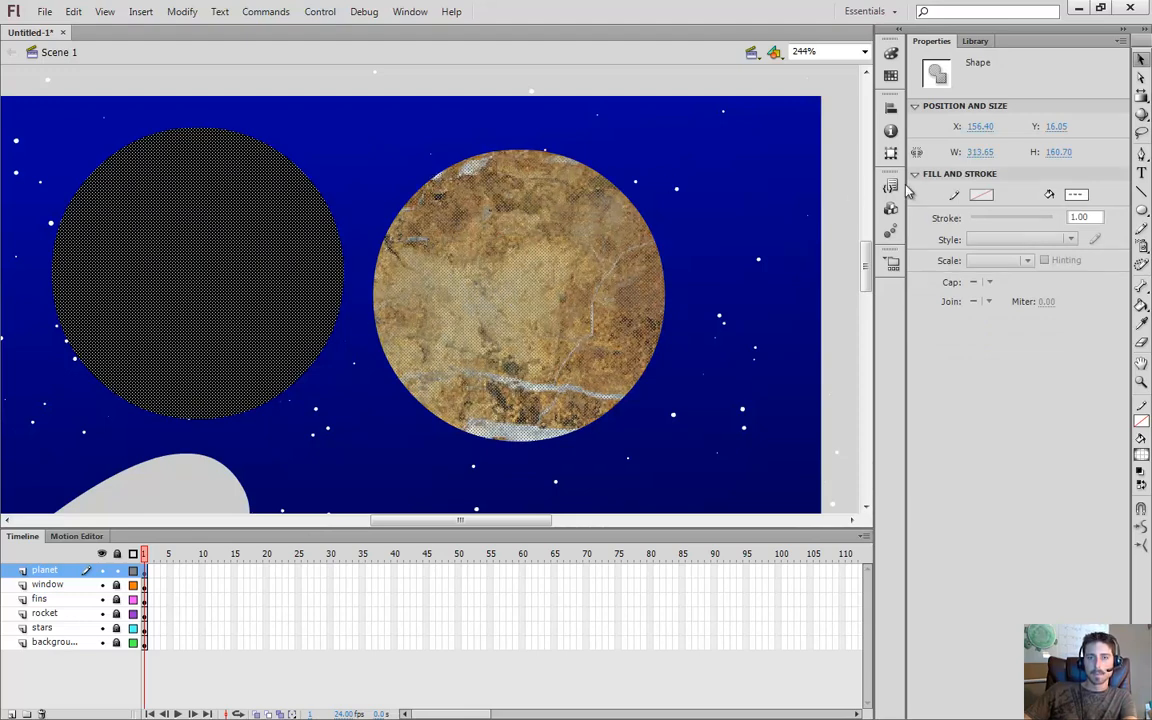
click(890, 110)
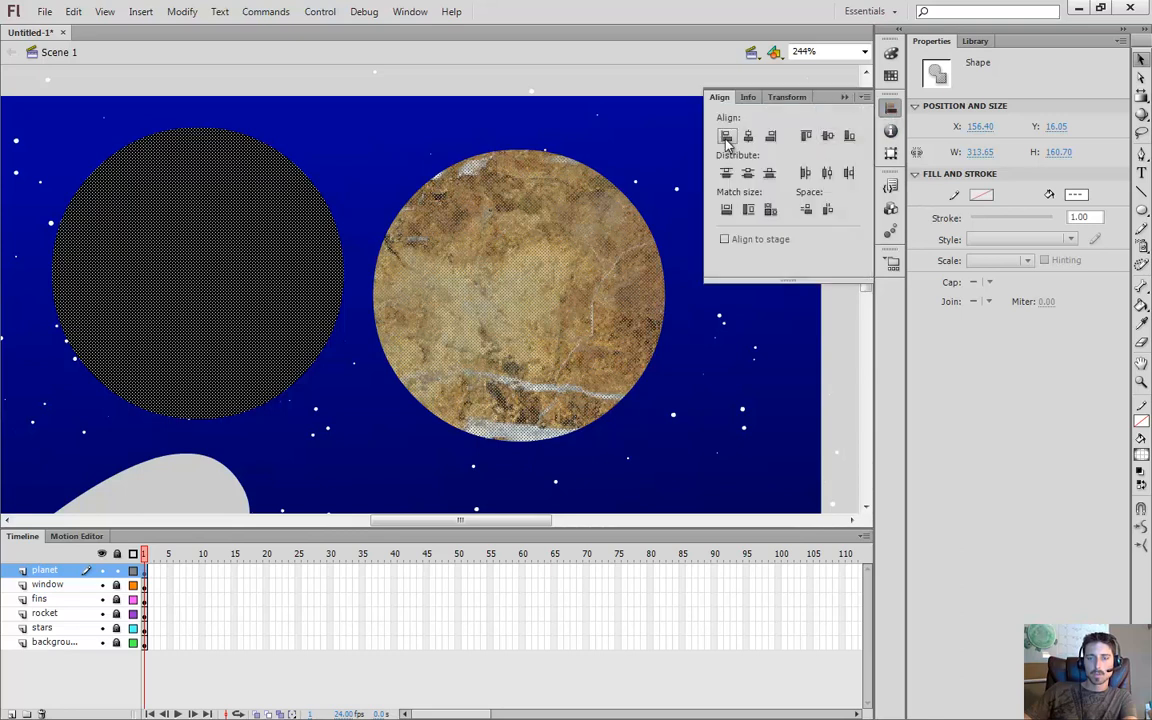
click(726, 136)
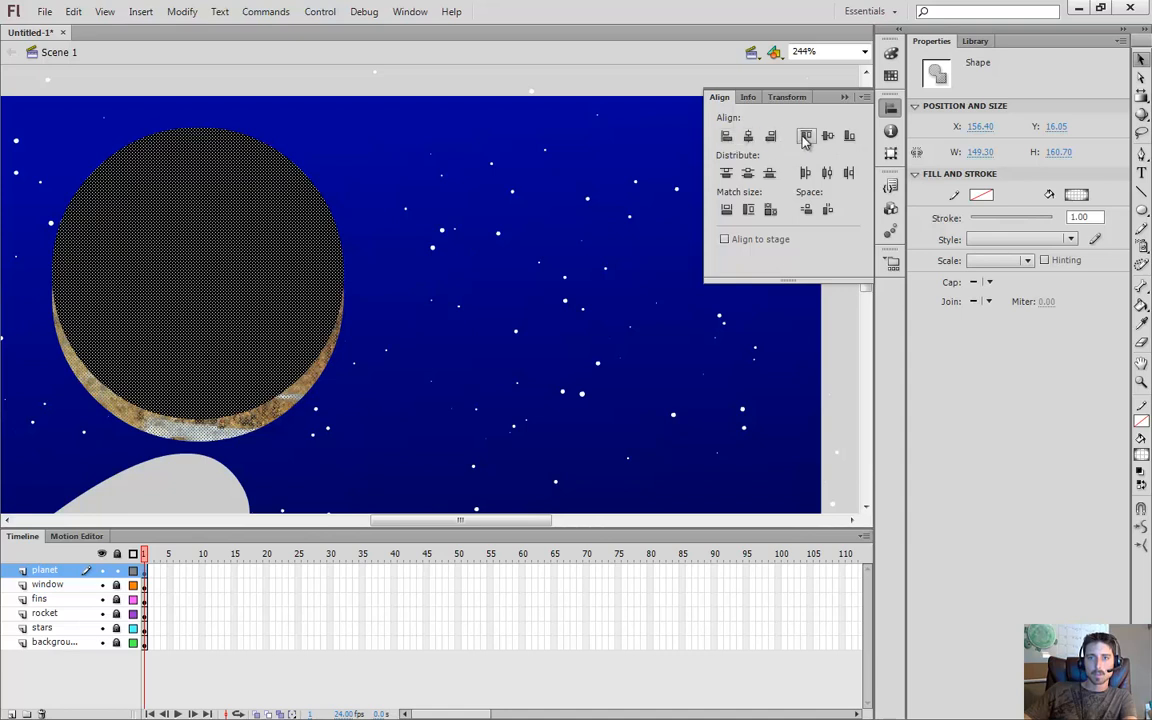
click(442, 313)
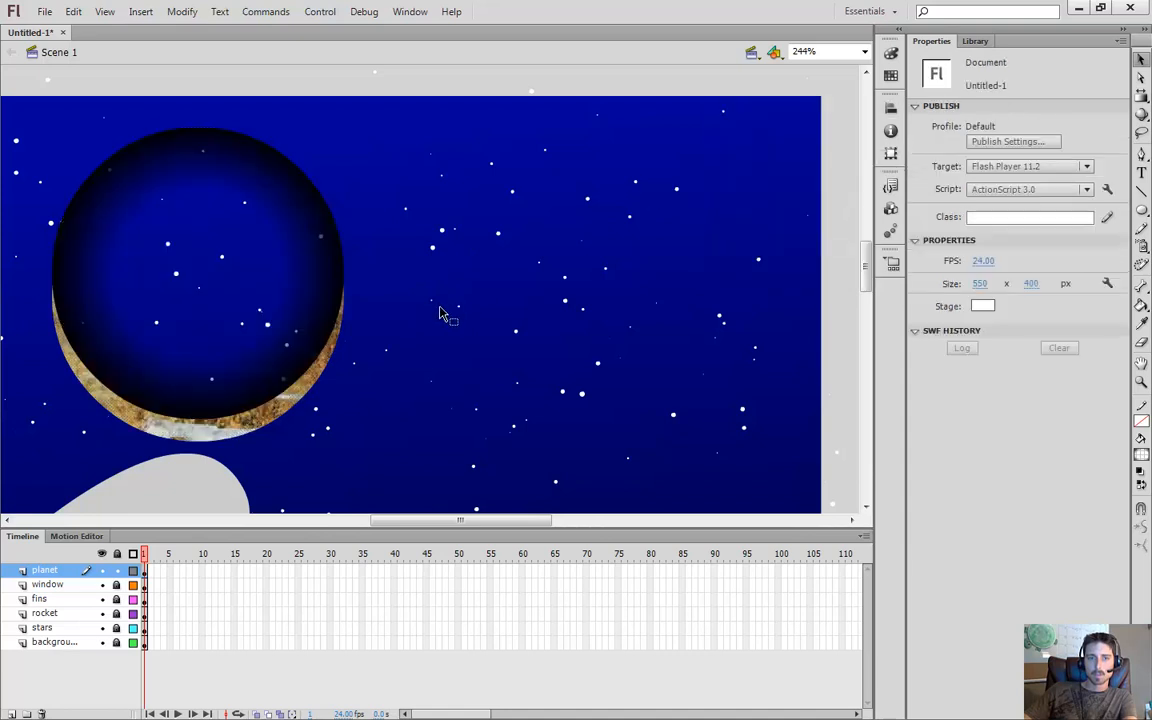
key(ctrl+a)
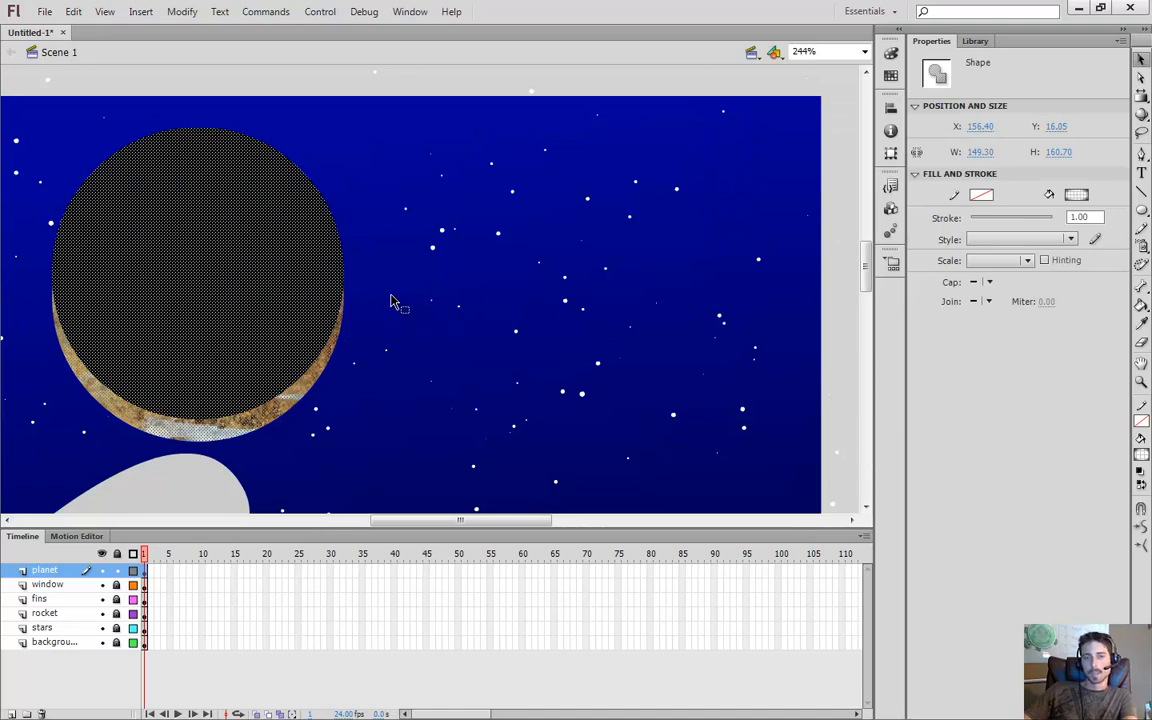
key(ctrl+z)
key(ctrl+z)
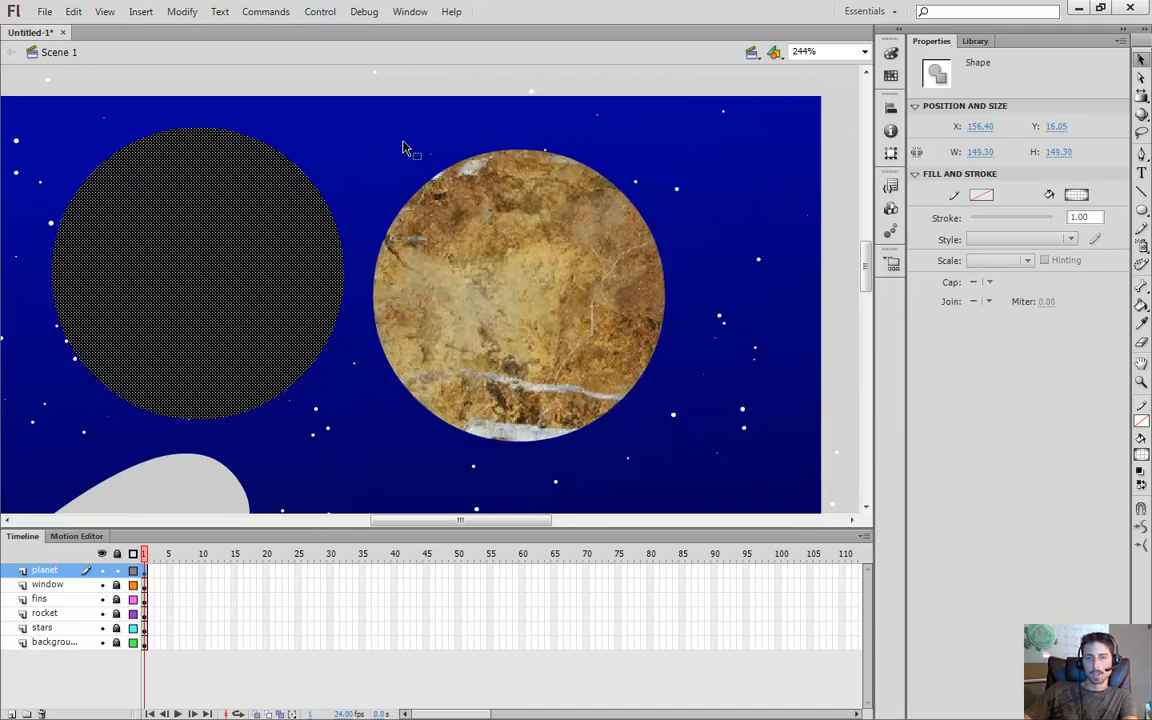
Move the textured planet circle to about X 358, Y 14 and turn it into a group
click(403, 148)
click(275, 240)
click(473, 245)
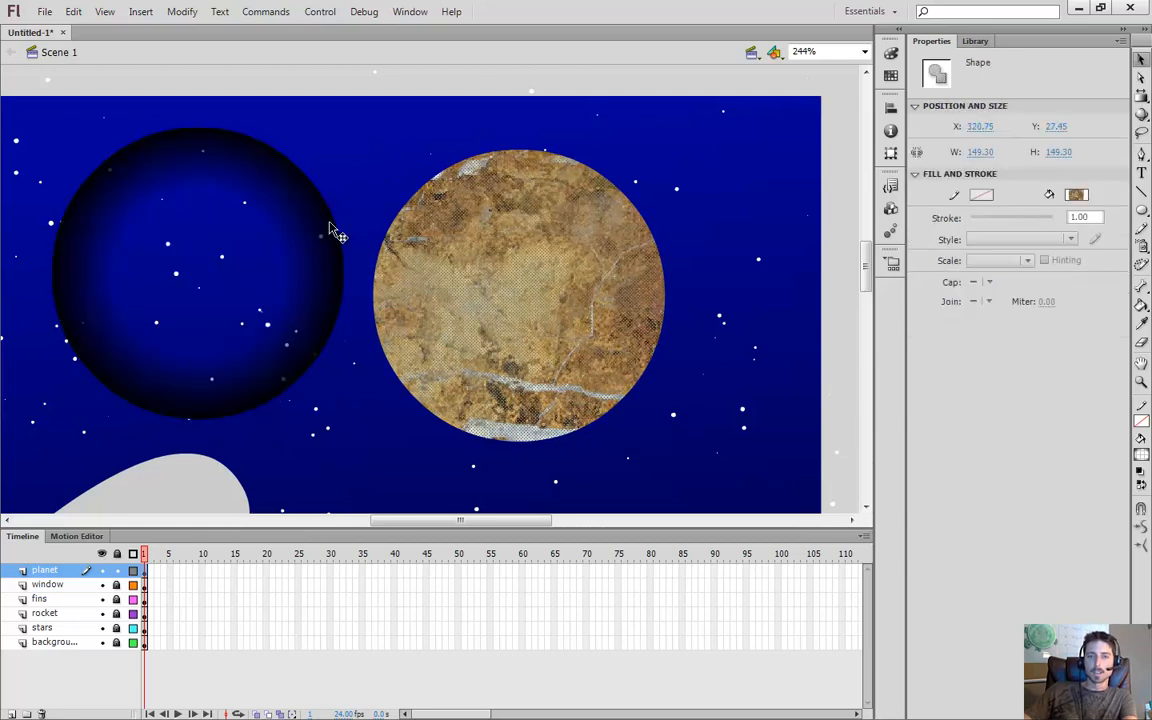
click(334, 222)
click(473, 249)
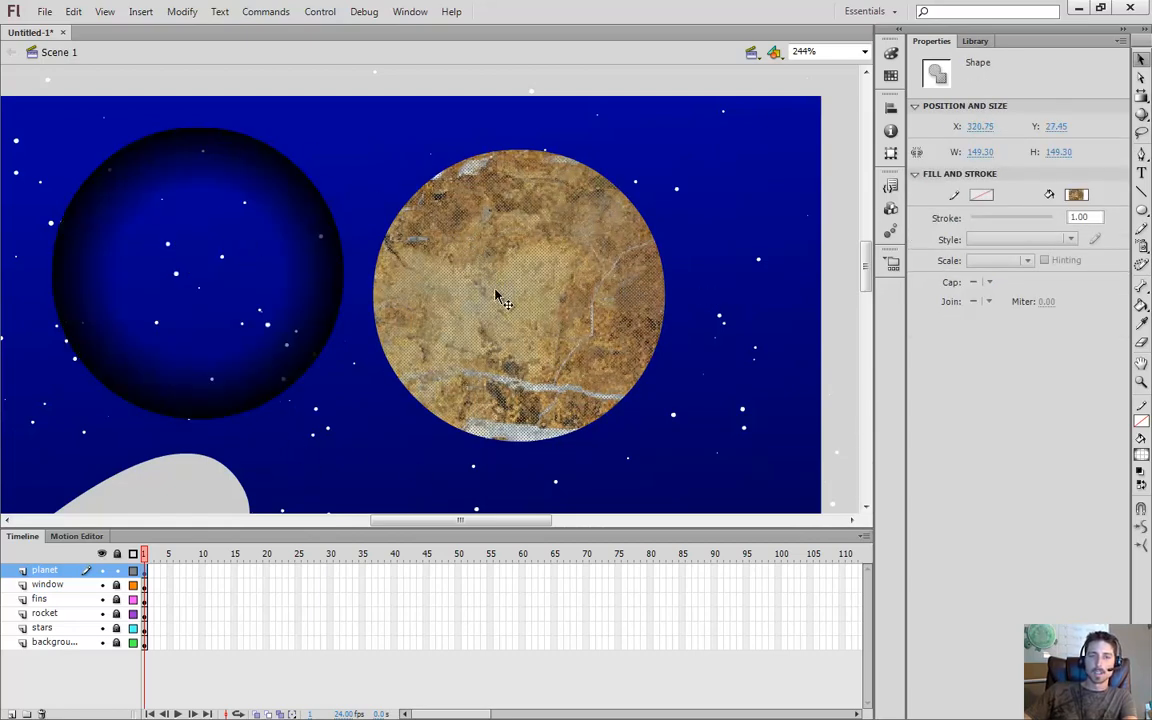
drag(501, 298, 593, 317)
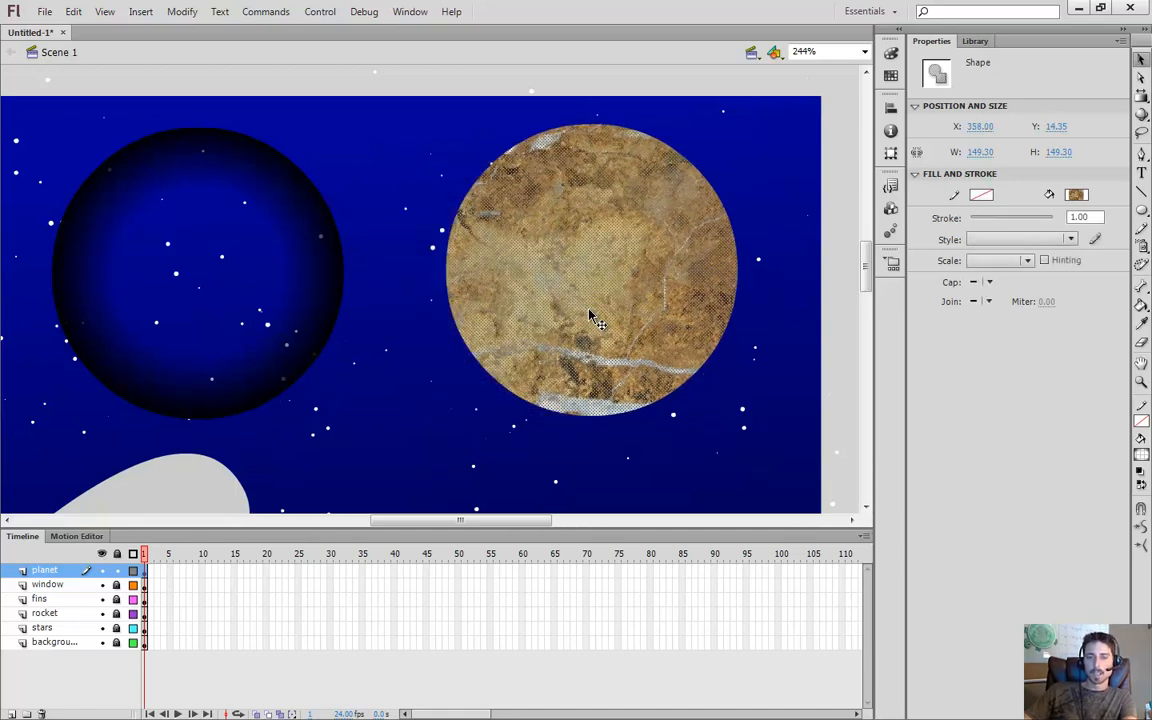
key(ctrl+g)
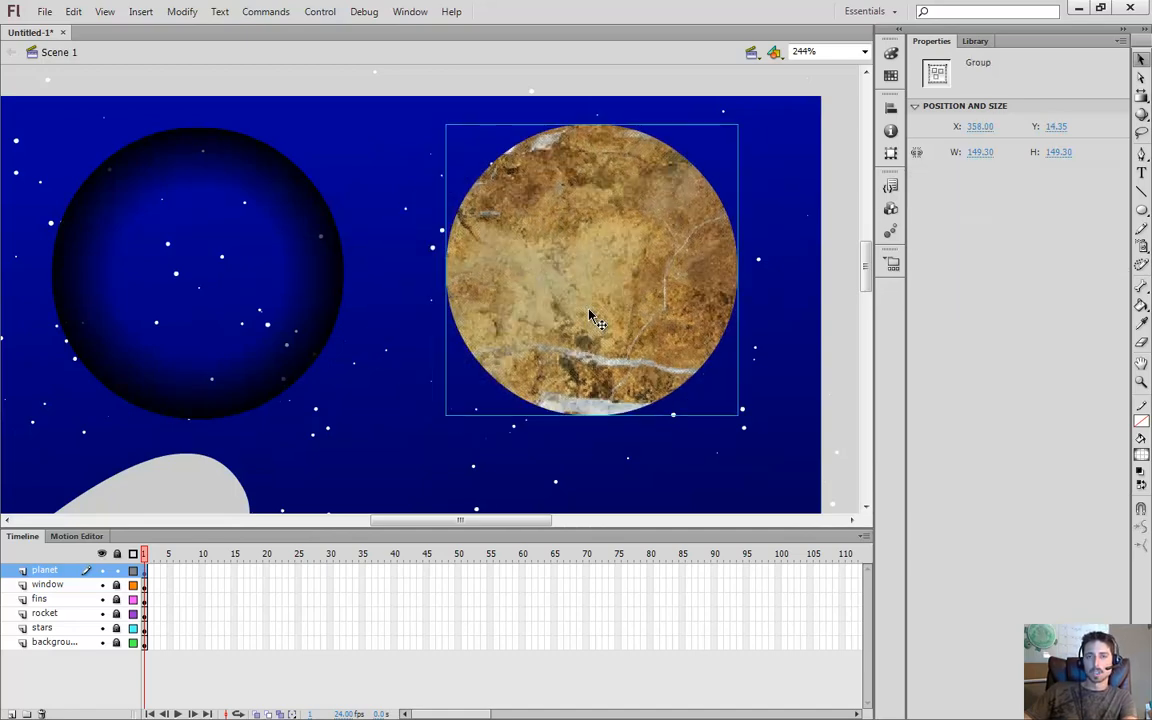
Turn the black radial-gradient circle into its own separate group
click(310, 240)
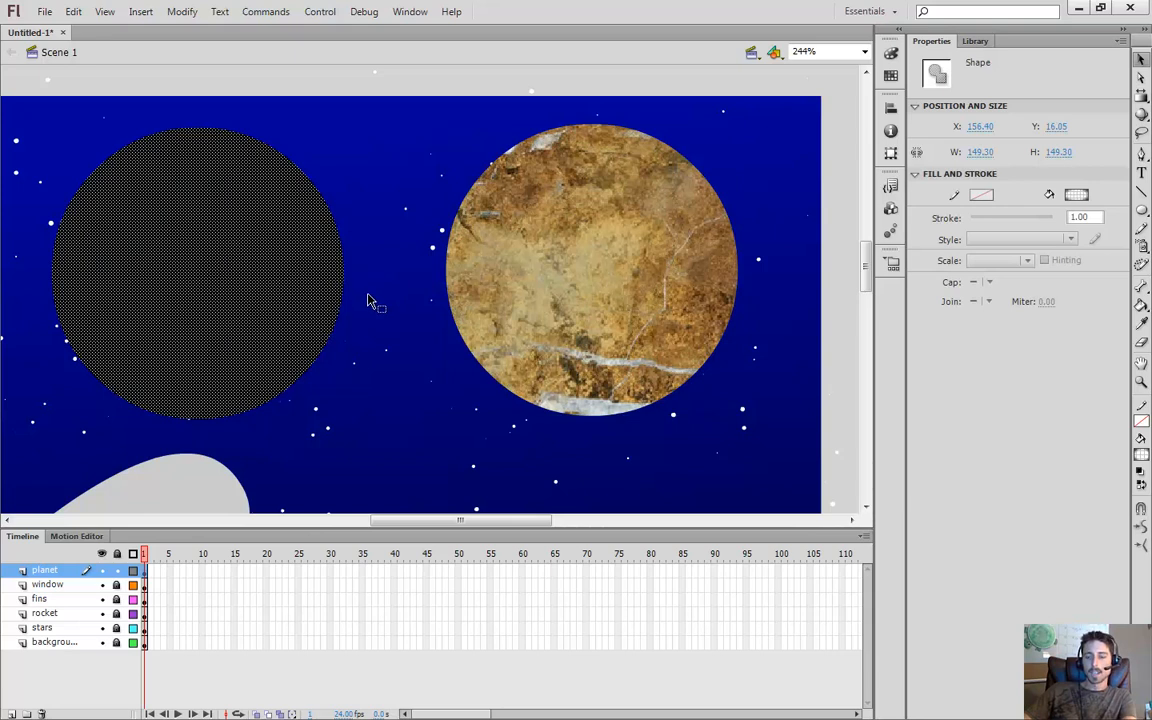
key(ctrl+g)
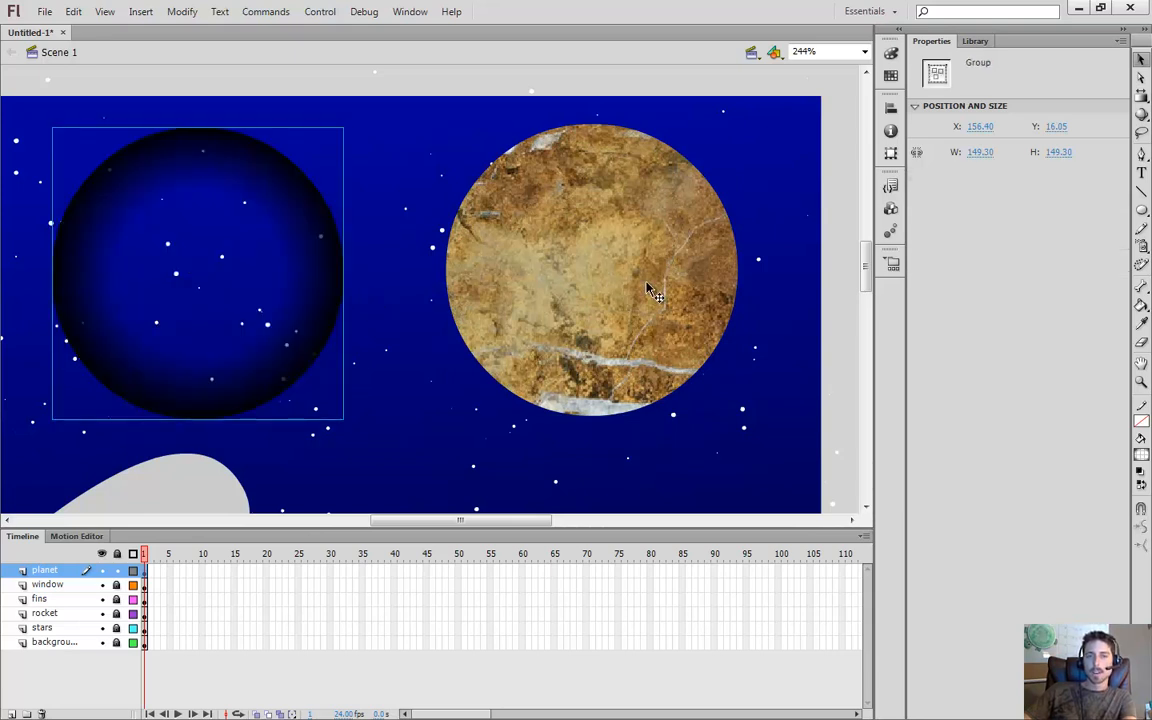
click(565, 262)
click(290, 258)
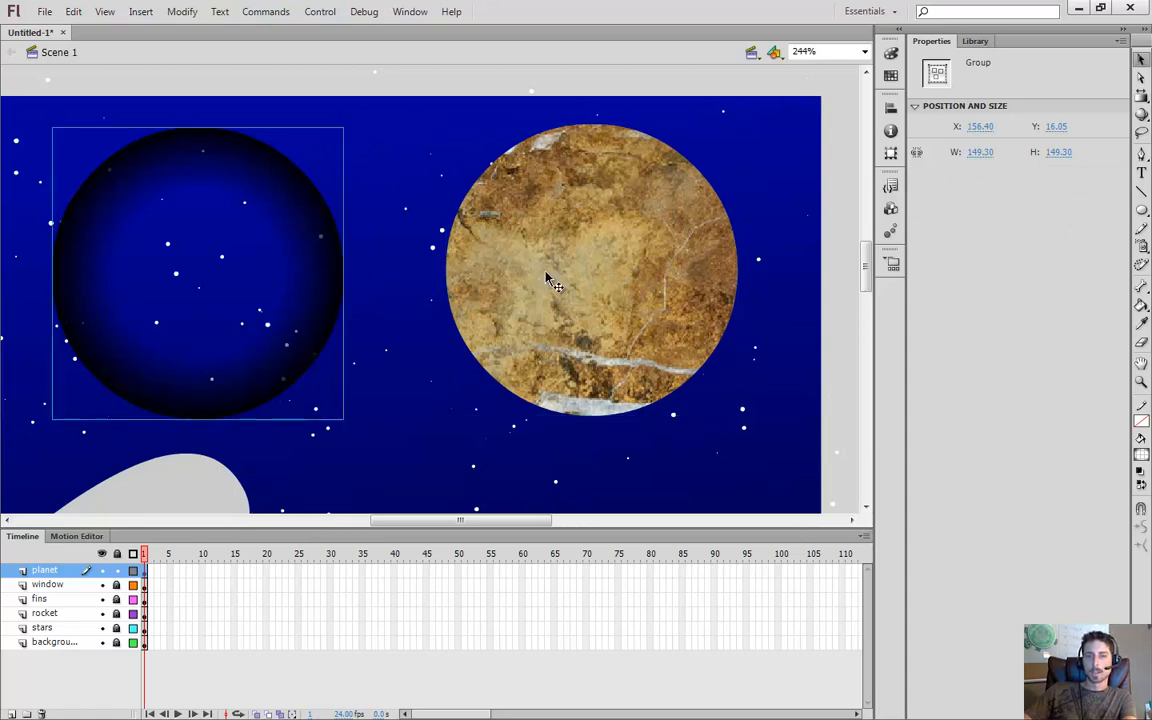
Align the gradient circle group and the textured planet group by their left and top edges so they overlap exactly
click(555, 283)
shift+click(296, 283)
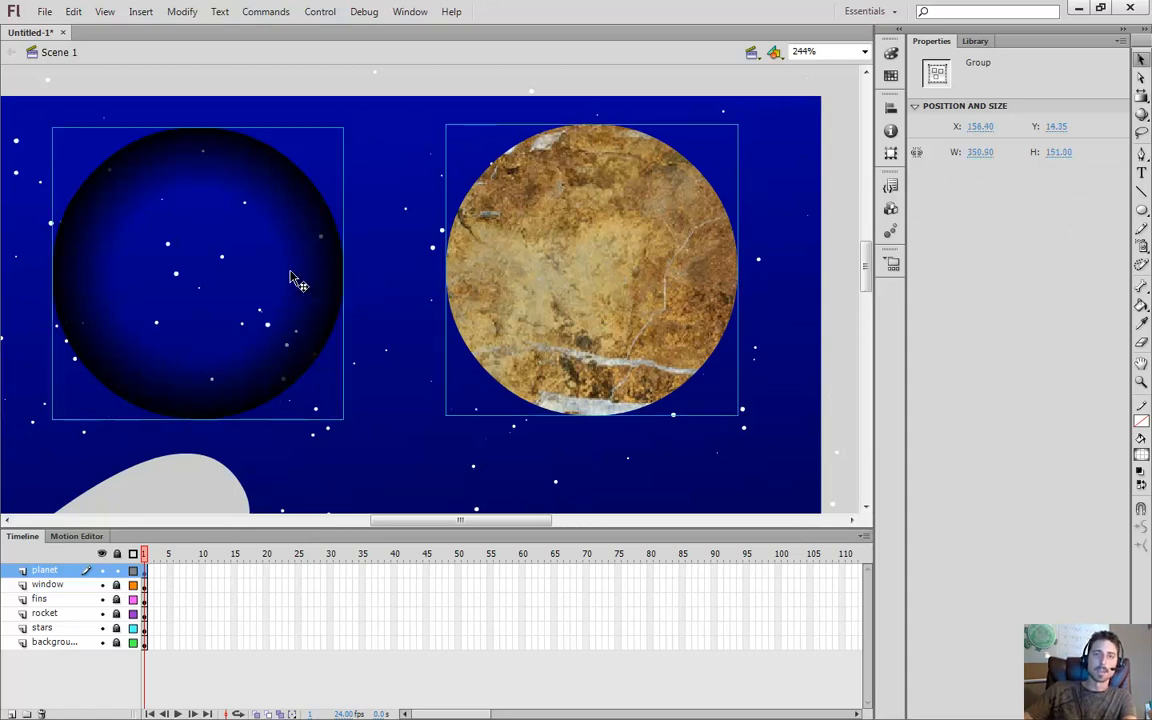
click(891, 108)
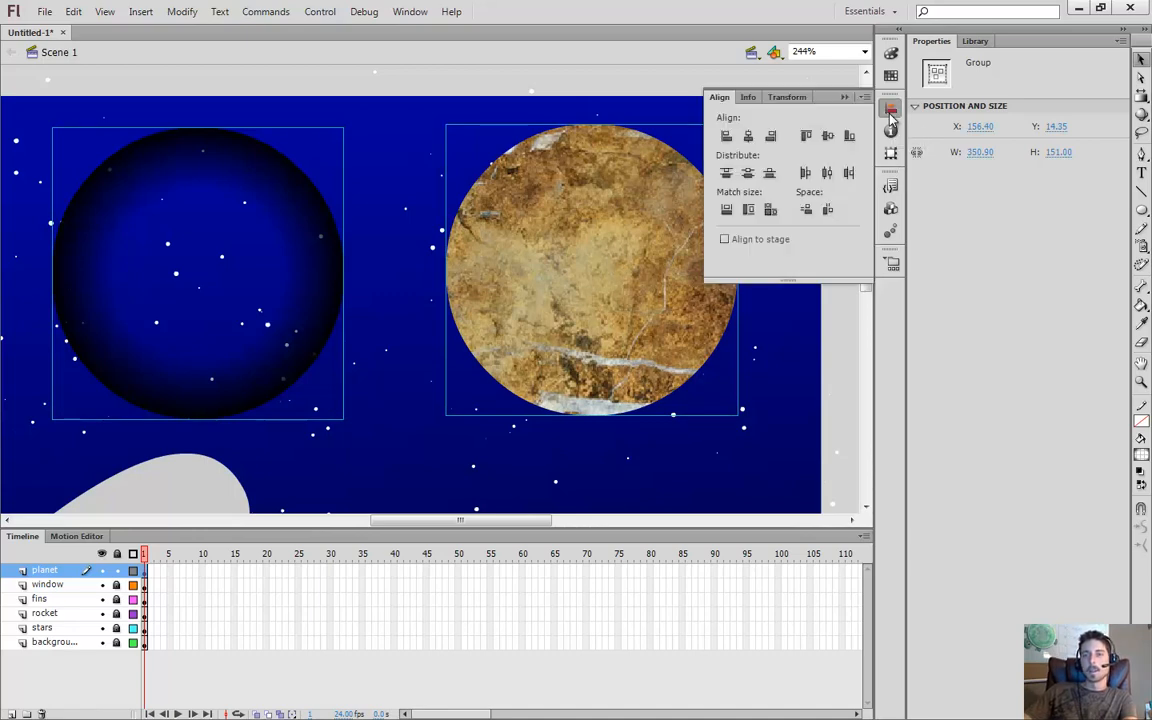
click(726, 136)
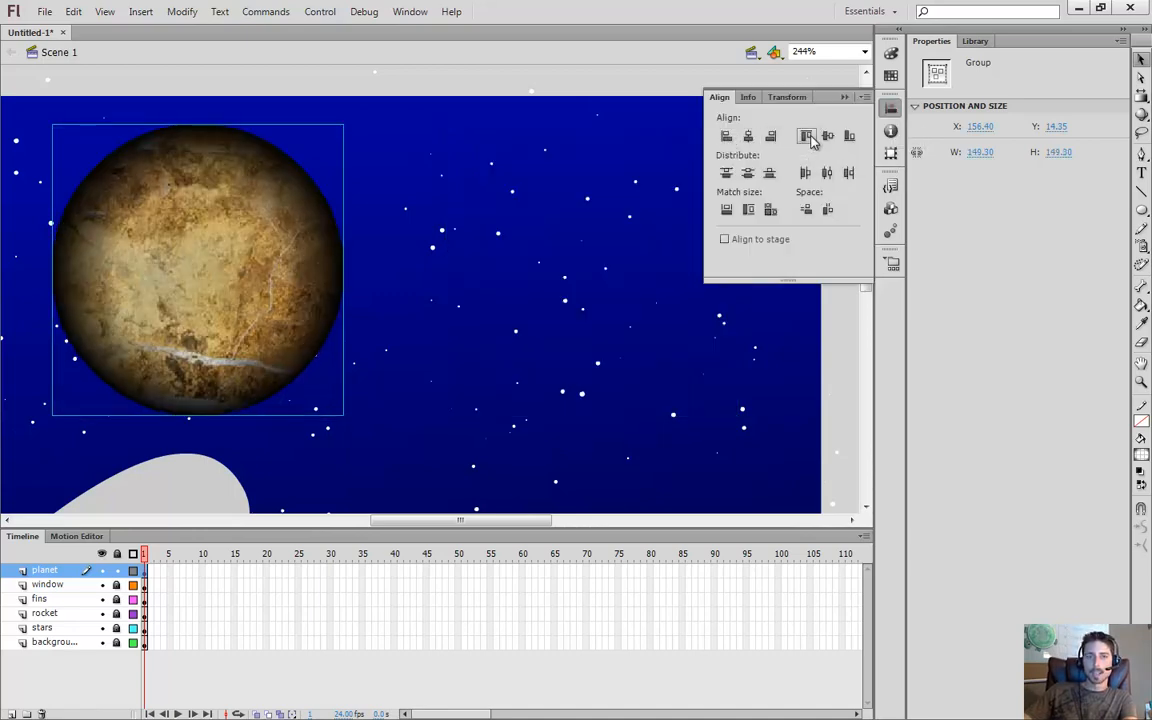
click(413, 215)
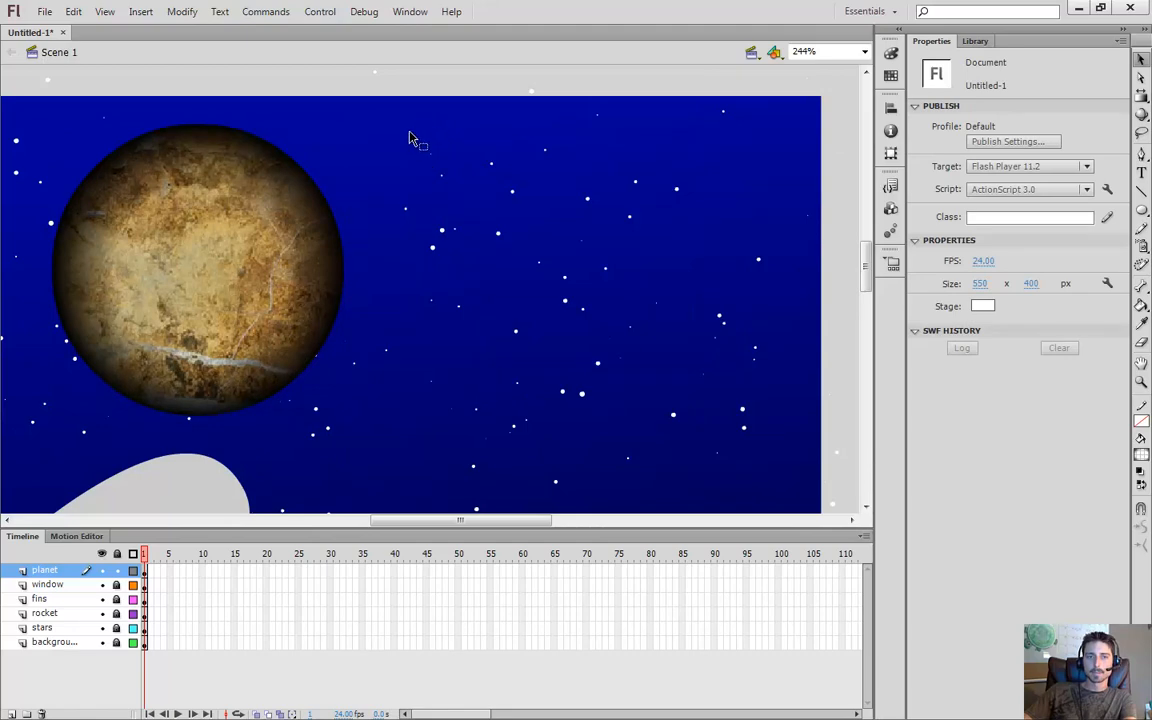
Move the overlapping planet and shading groups together to the upper-right area of the stage
click(72, 410)
drag(133, 320, 520, 342)
click(755, 340)
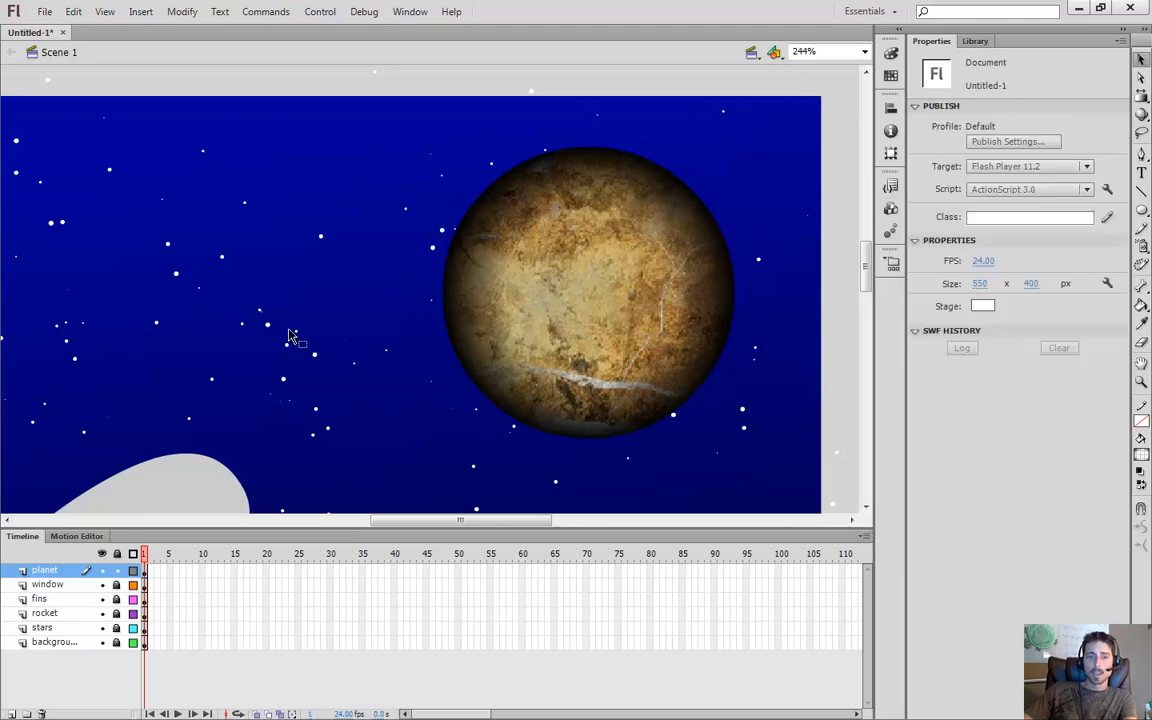
Lock the planet layer and add a new layer above it named "planet atmosphere"
click(117, 571)
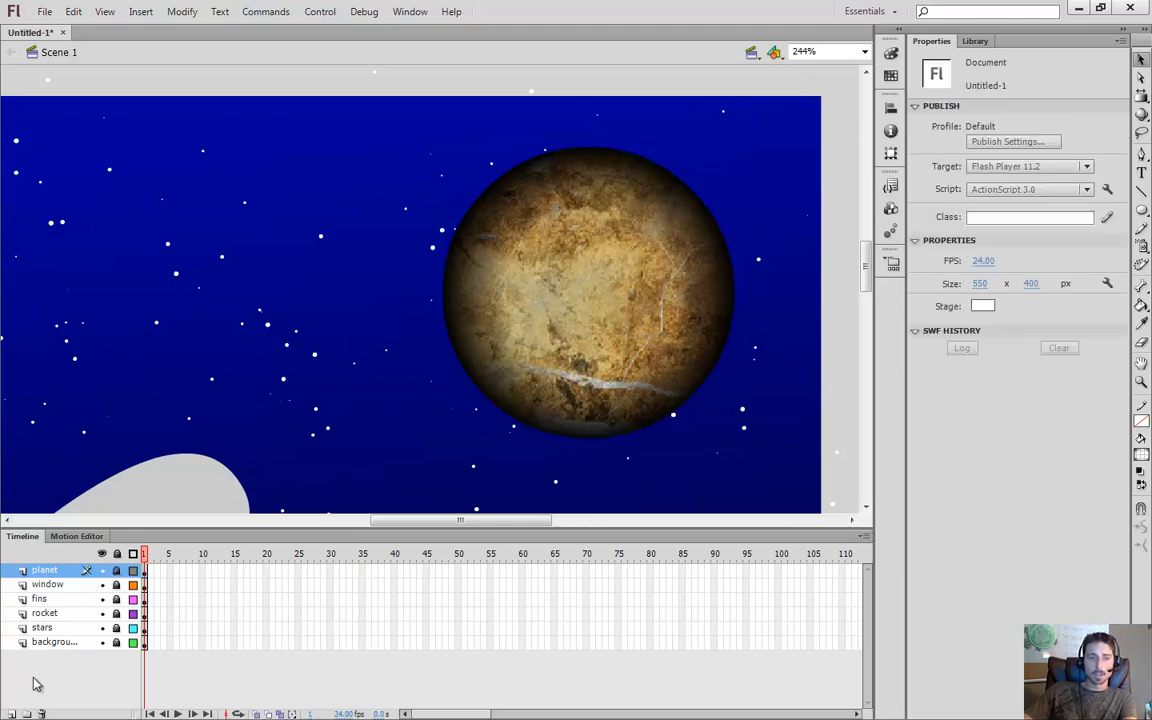
click(12, 713)
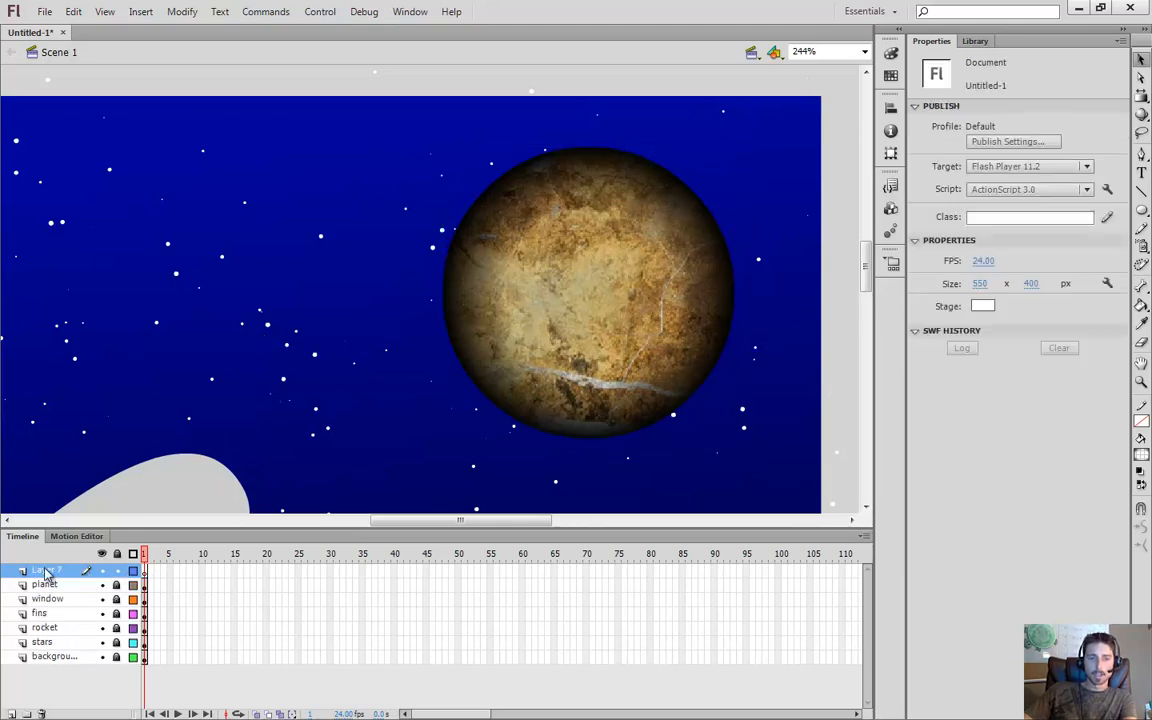
double_click(45, 571)
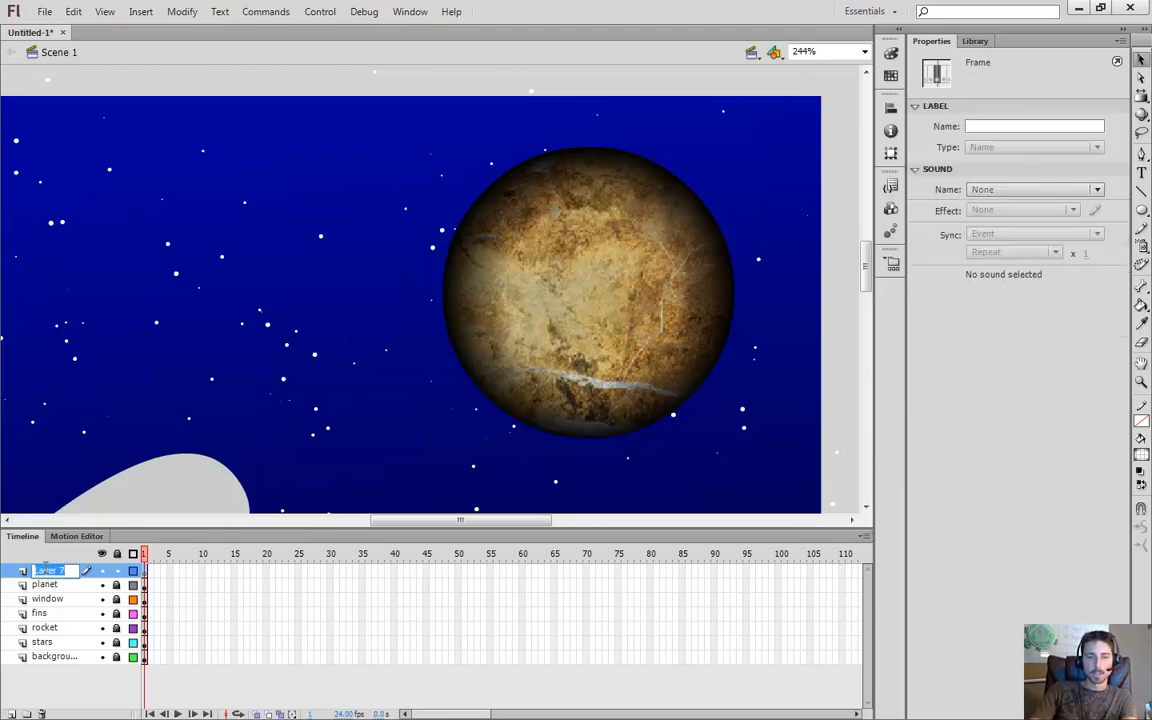
text(planet a)
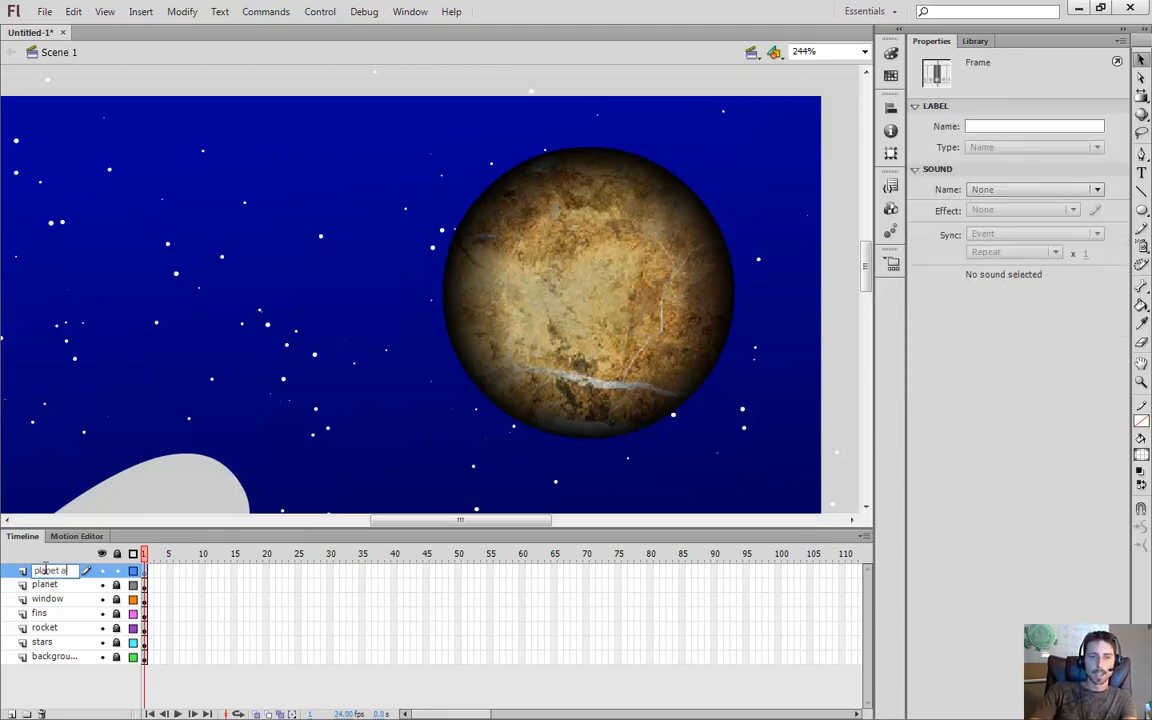
text(tmosphere)
key(Return)
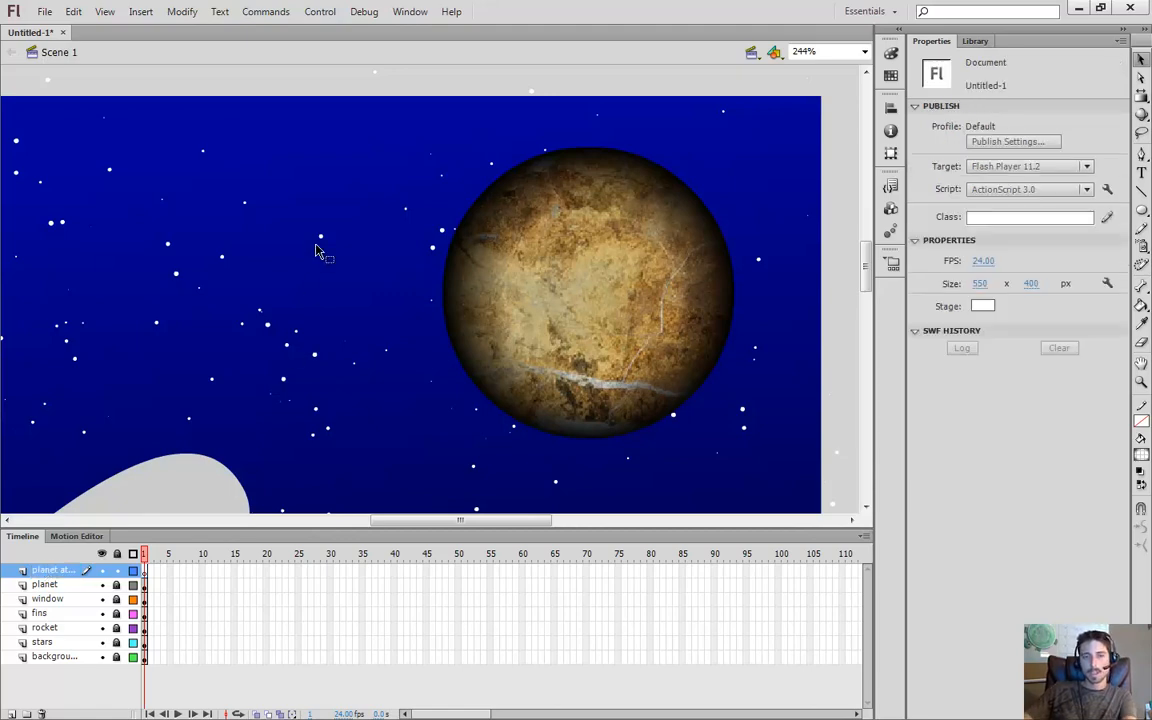
Paste a copy of the textured circle beside the planet and change its fill to a radial gradient
key(ctrl+v)
drag(380, 288, 218, 270)
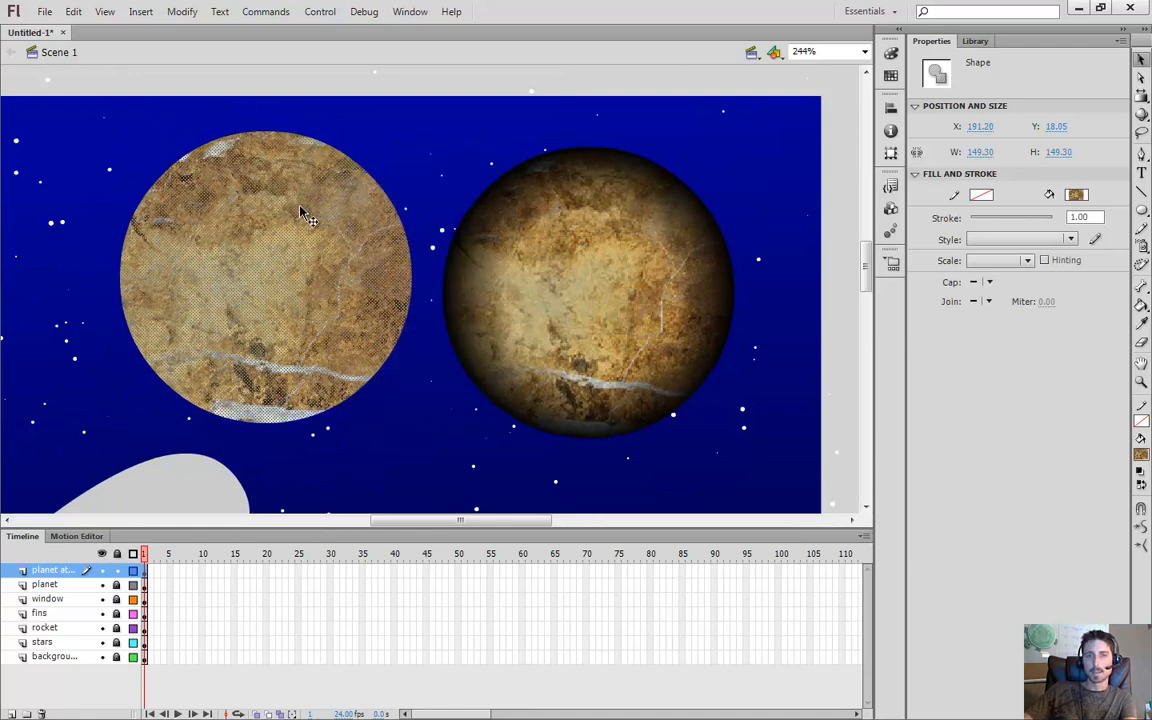
click(887, 56)
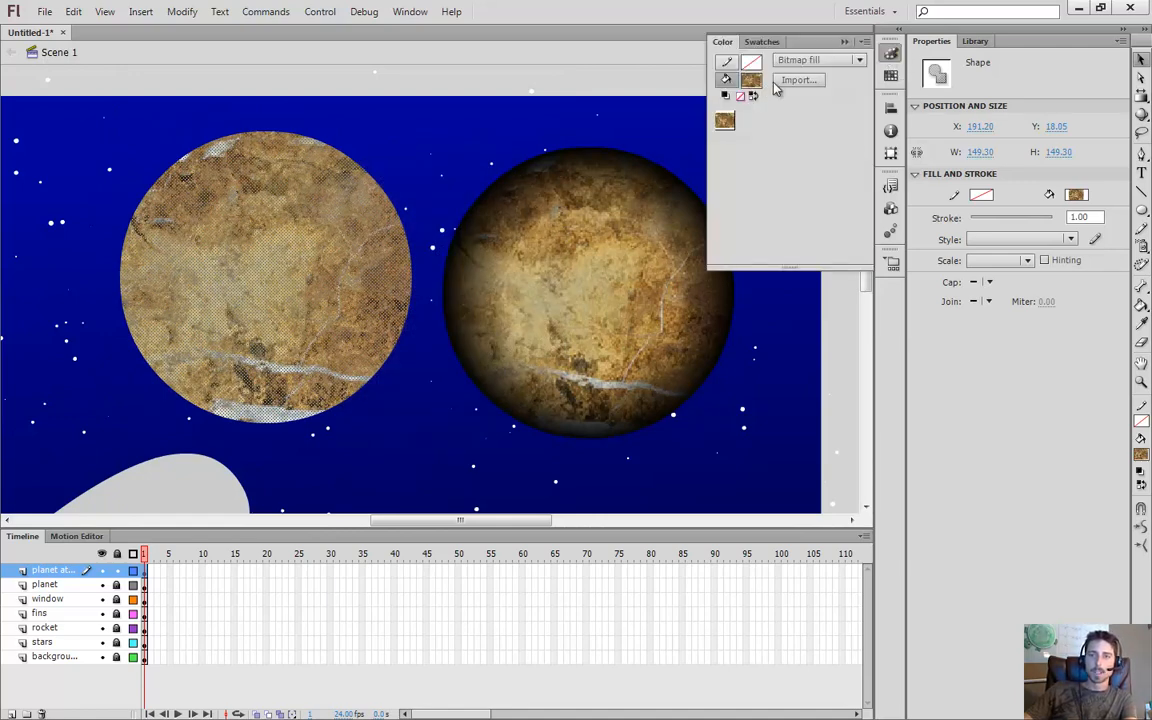
click(824, 62)
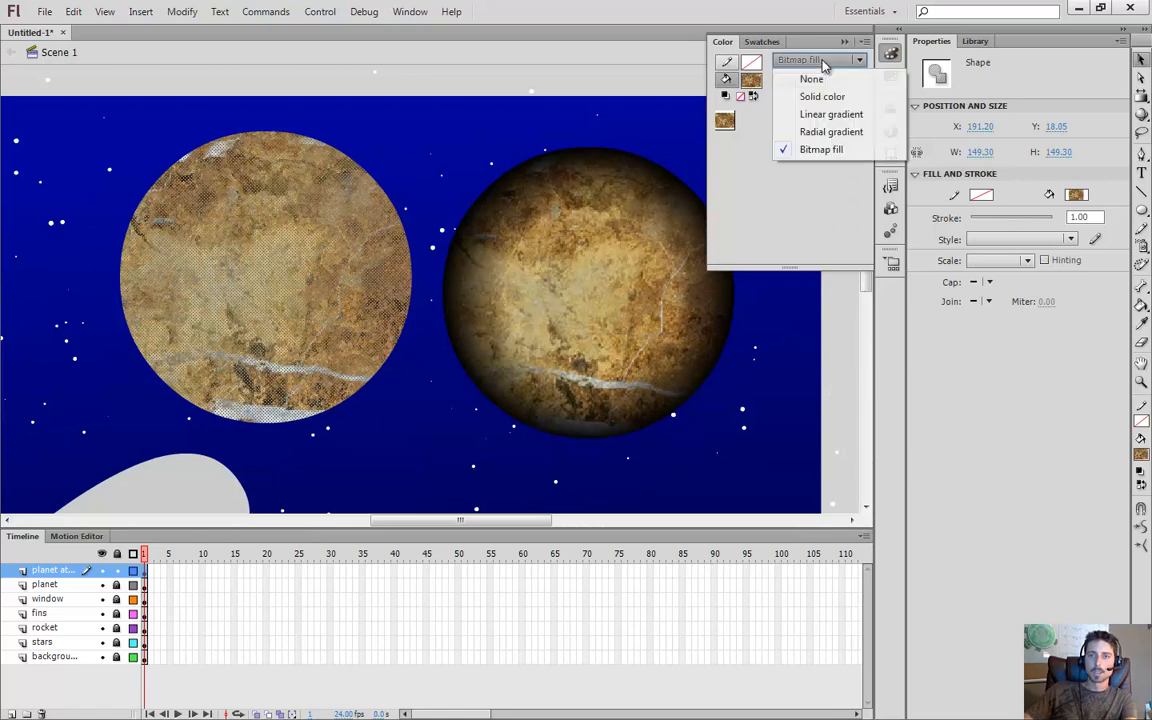
click(808, 129)
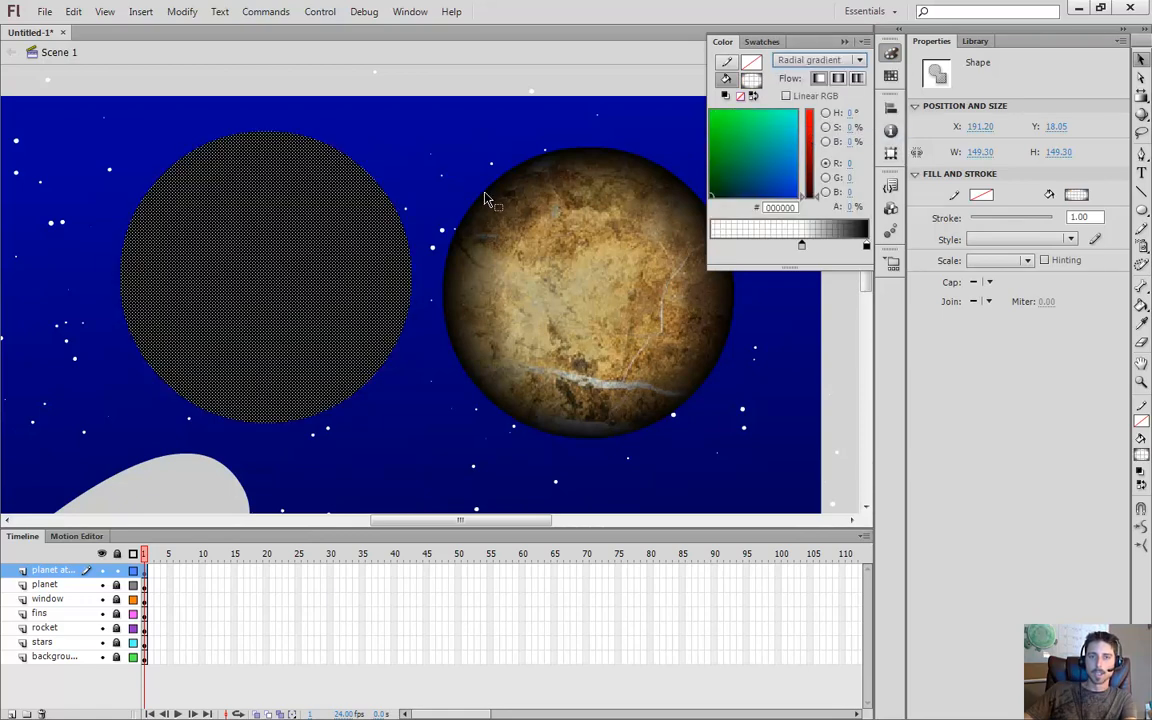
click(436, 172)
click(362, 265)
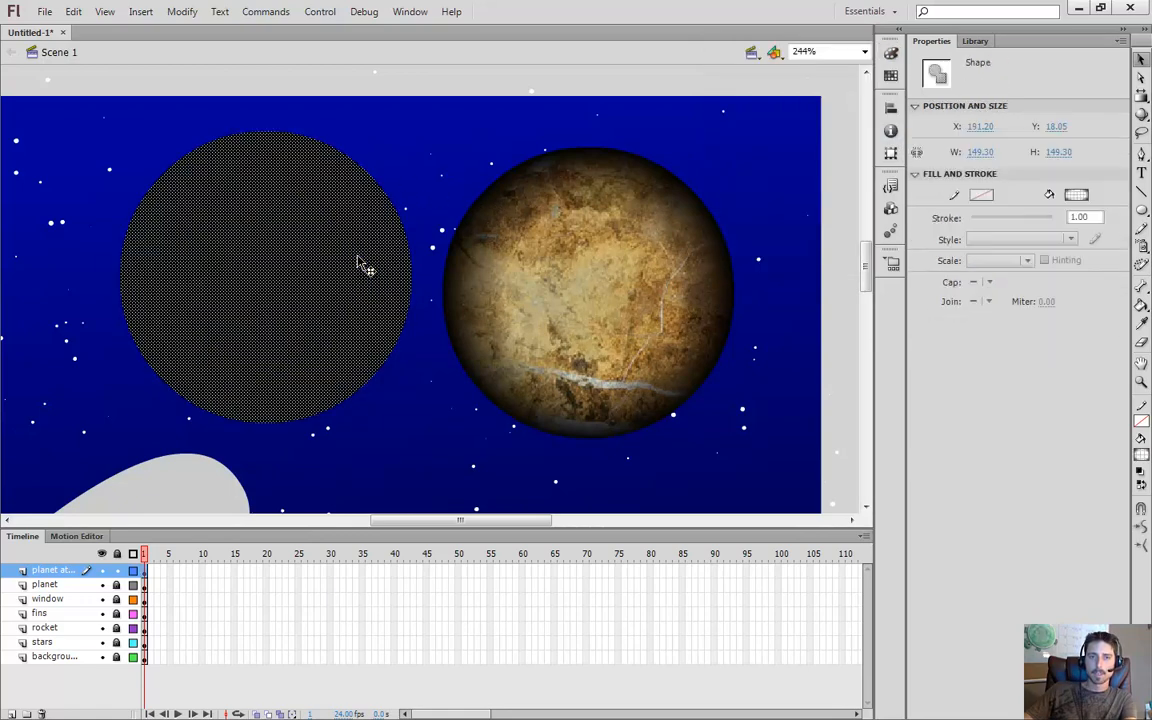
Set both color stops of the pasted circle's radial gradient to white (FFFFFF)
click(889, 54)
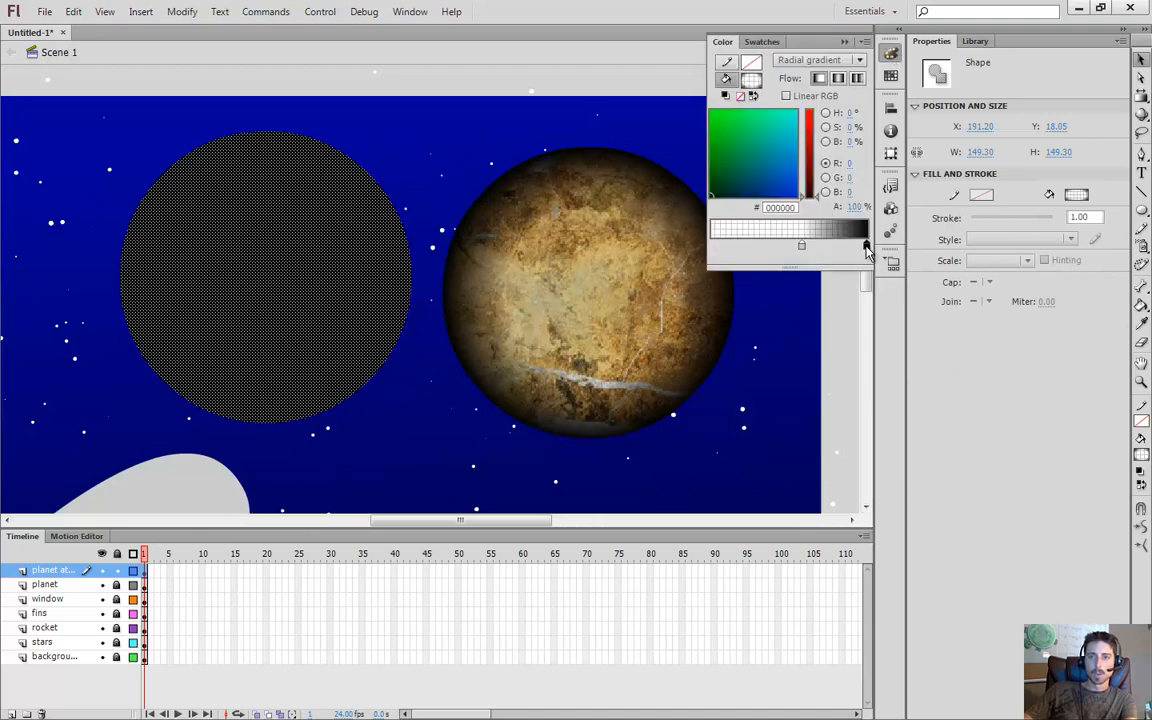
double_click(866, 246)
click(885, 333)
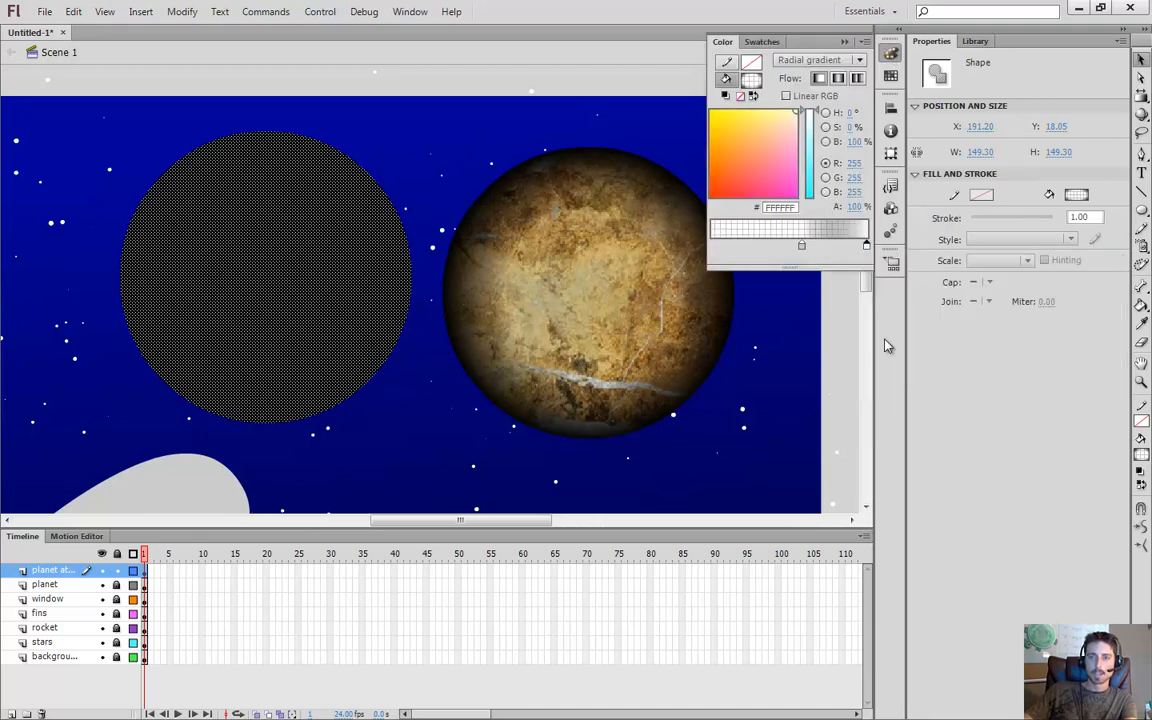
click(801, 247)
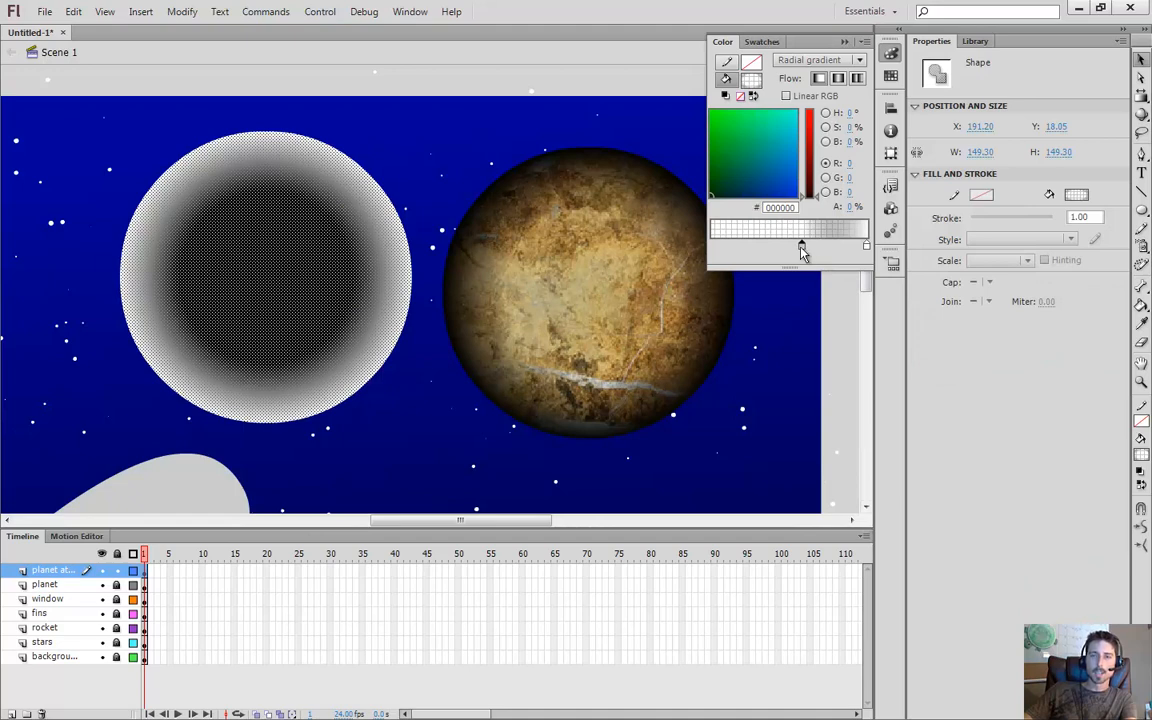
double_click(801, 247)
click(820, 333)
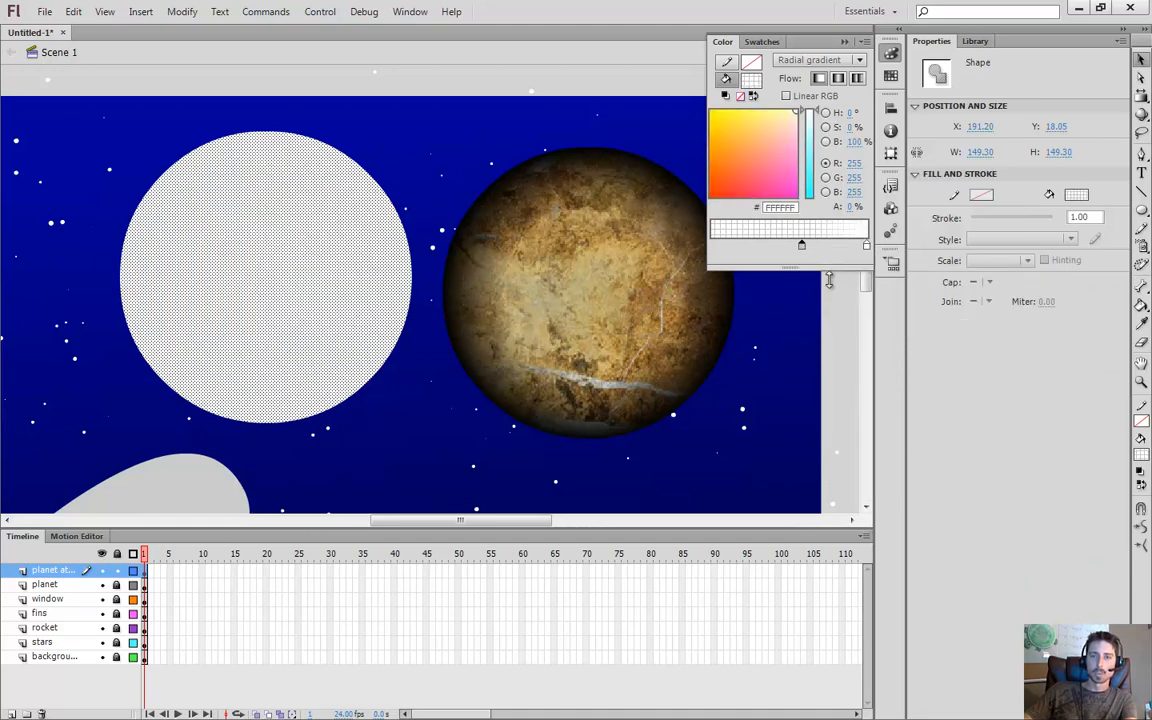
Add a white stop between the two gradient stops and set the outermost stop's alpha to 0%, forming a soft glowing ring
drag(867, 250, 848, 250)
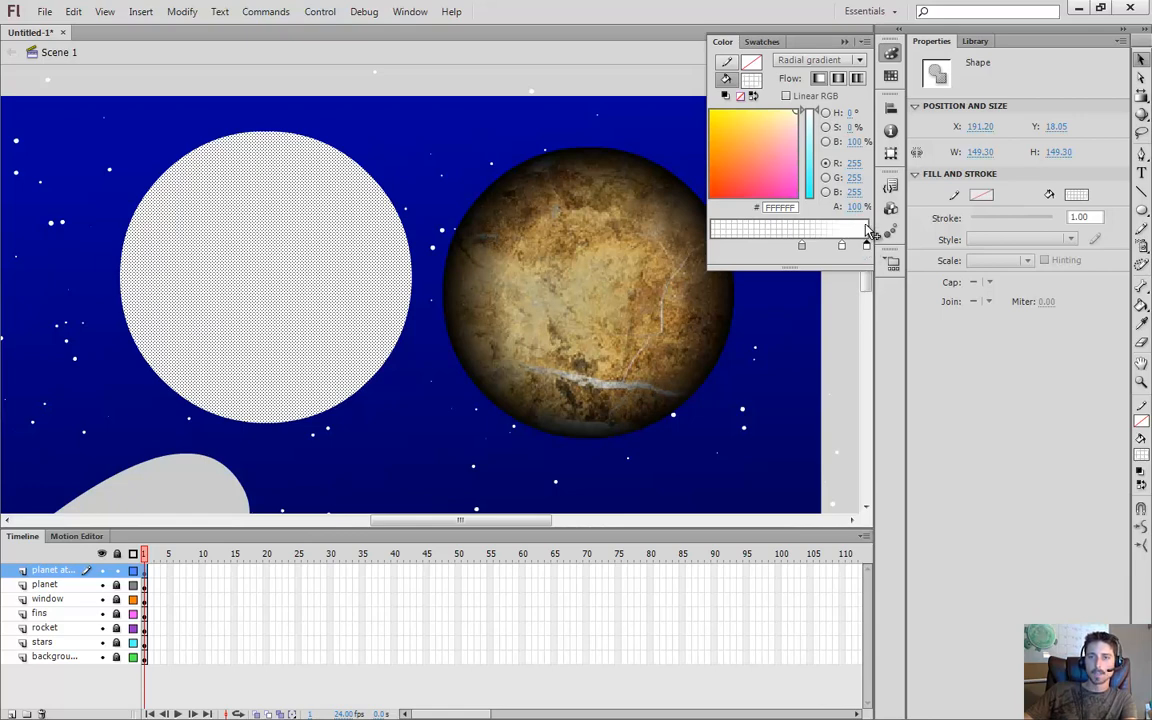
drag(855, 207, 825, 207)
drag(725, 185, 645, 193)
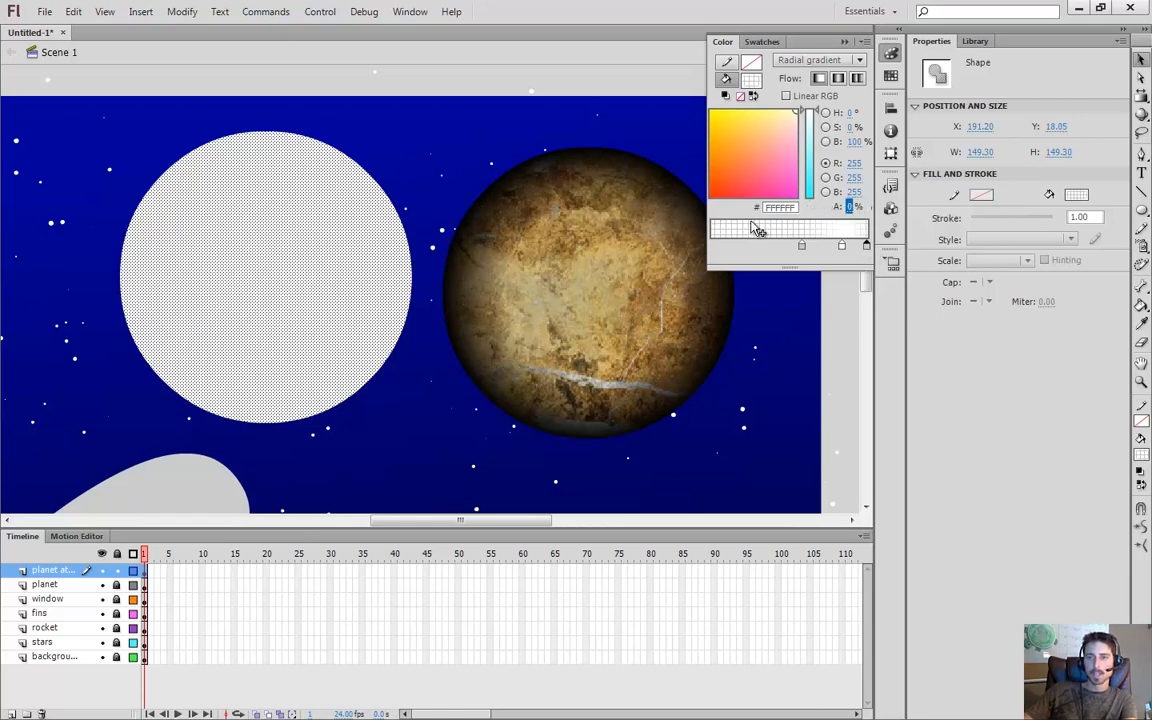
click(842, 246)
click(801, 247)
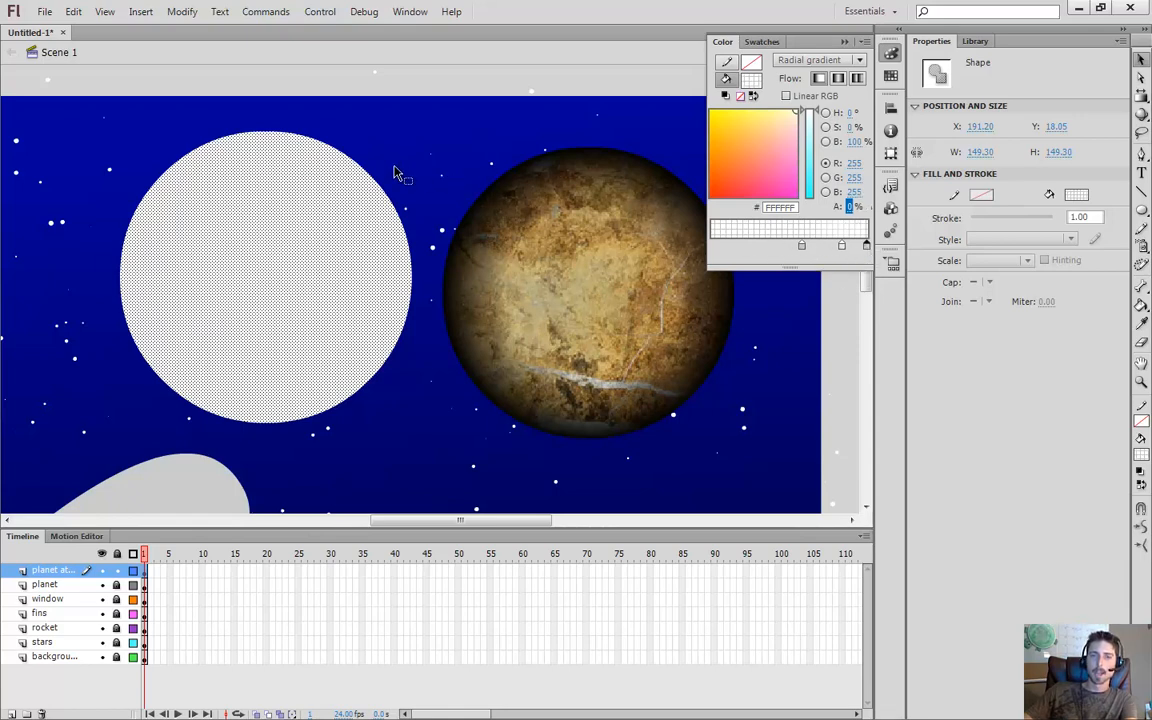
click(366, 145)
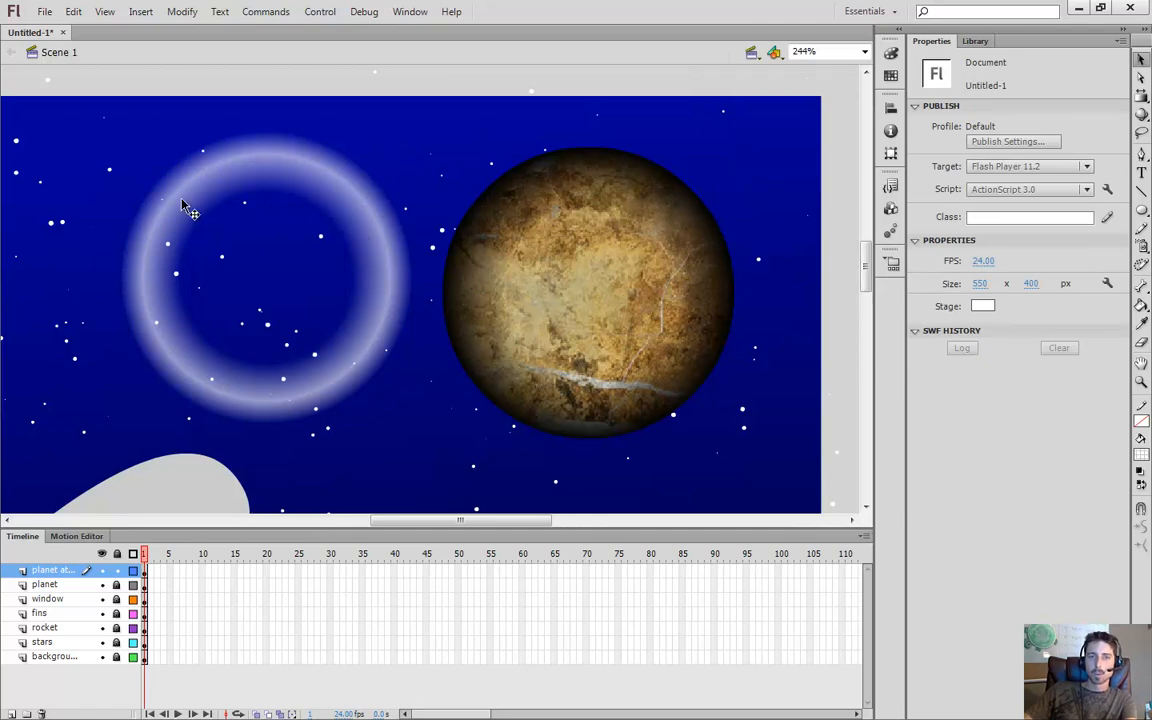
Group the glowing ring and move it over the planet
click(386, 251)
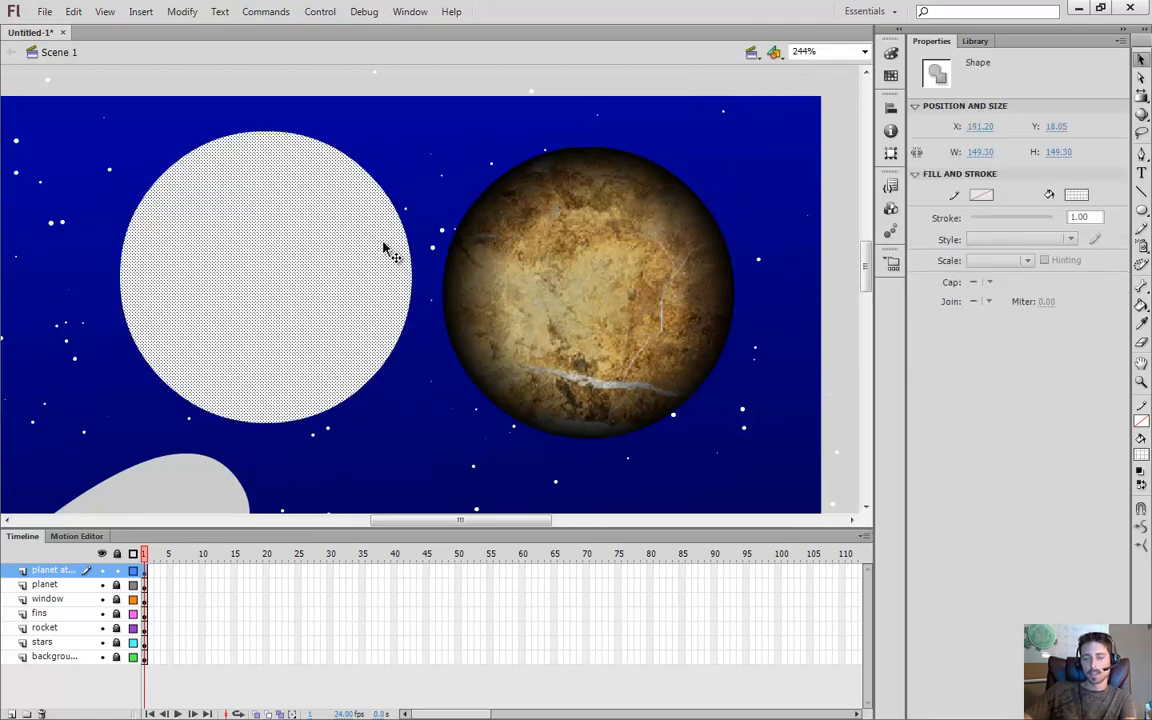
key(ctrl+g)
mouse_move(382, 250)
mouse_down()
mouse_move(440, 245)
mouse_move(697, 280)
mouse_move(711, 256)
mouse_up()
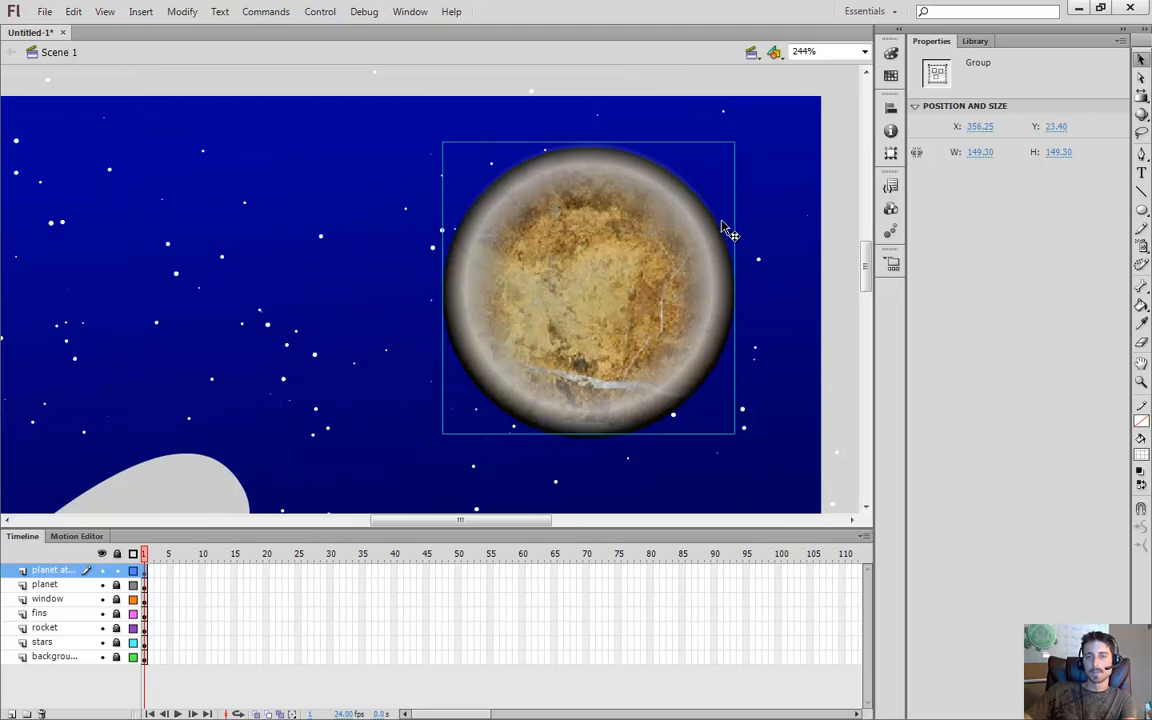
Enlarge the ring group around its center to about 188 px wide and nudge it slightly down and left to center it on the planet
key(q)
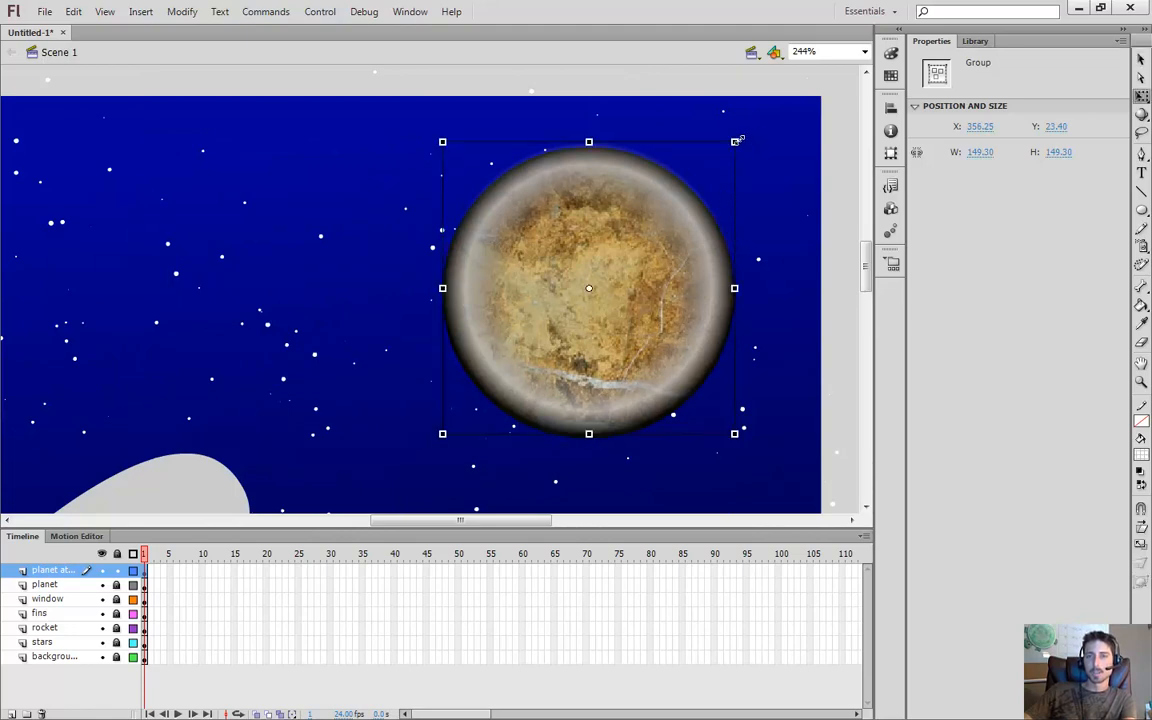
drag(735, 142, 816, 104)
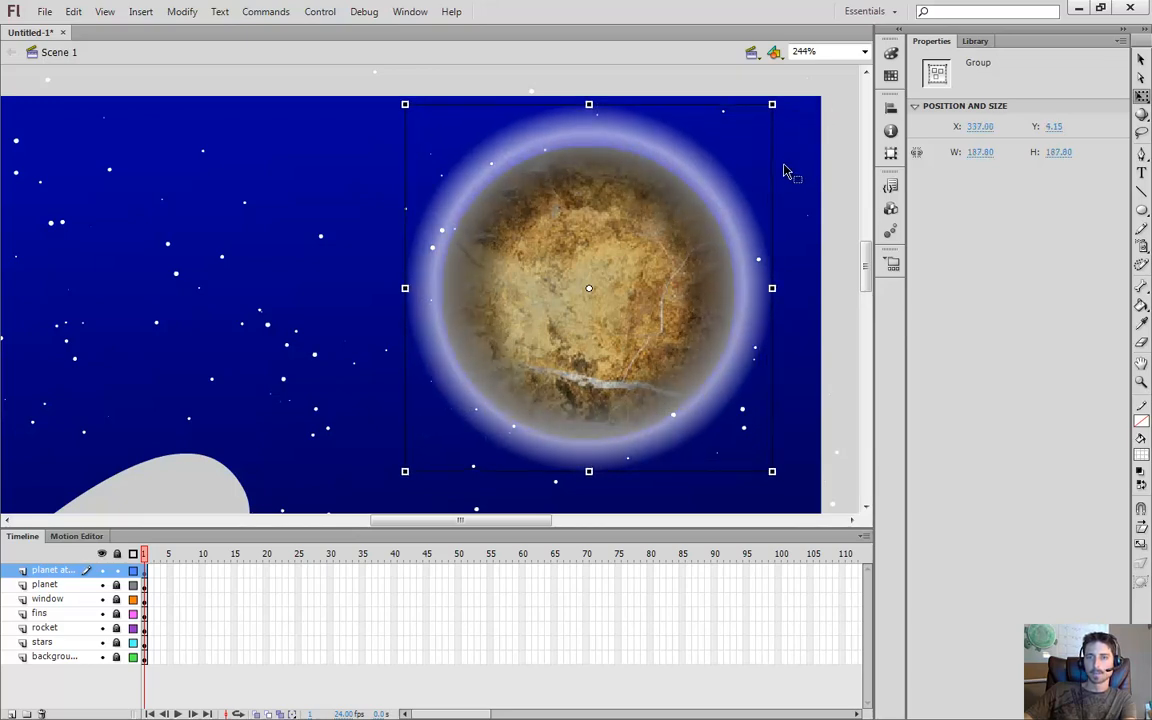
key(v)
key(Down)
key(Down)
key(Down)
key(Down)
key(Down)
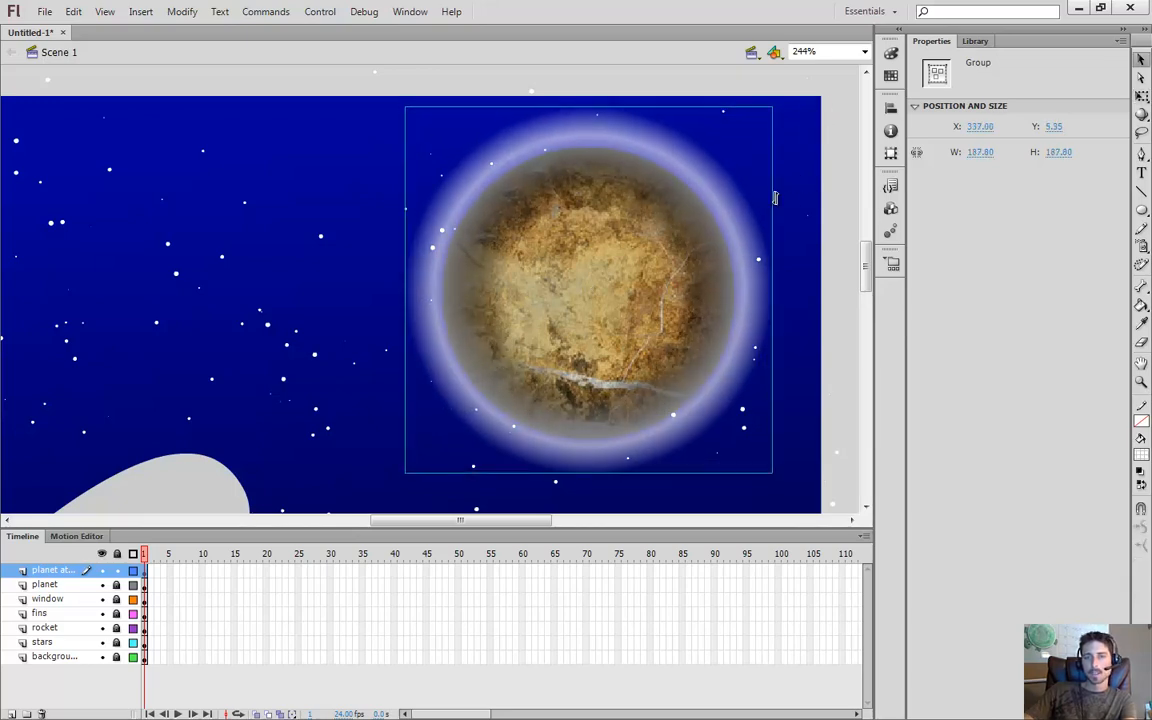
key(Left)
key(Left)
key(Right)
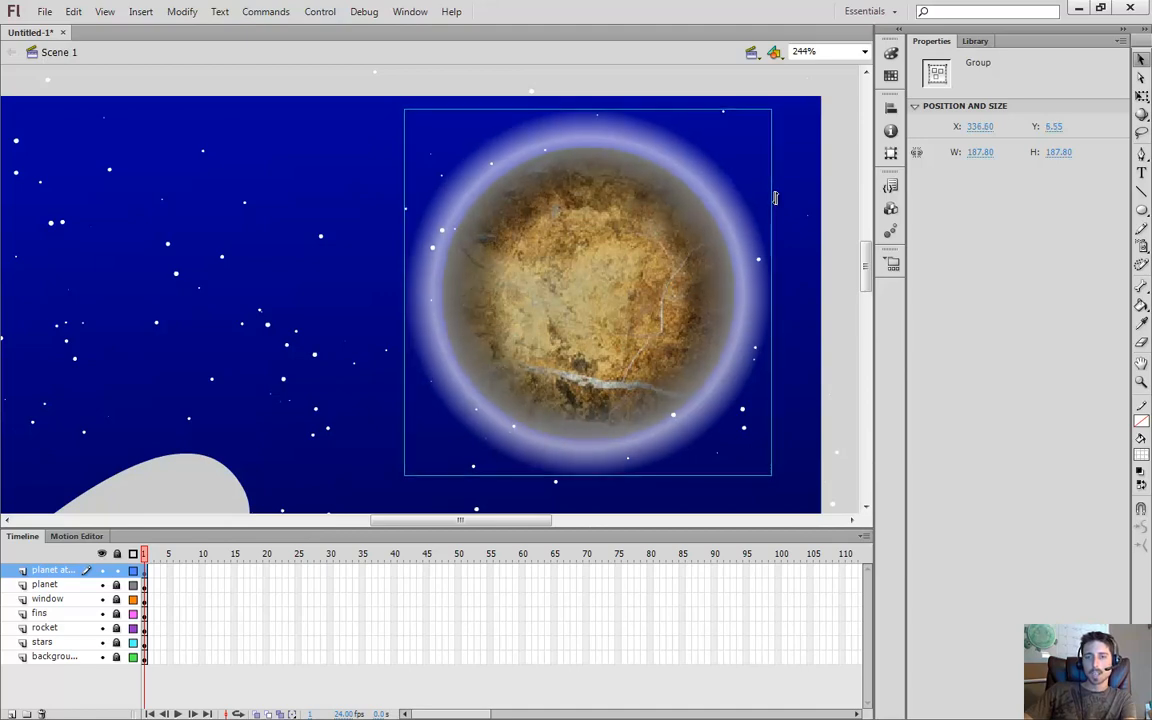
key(Down)
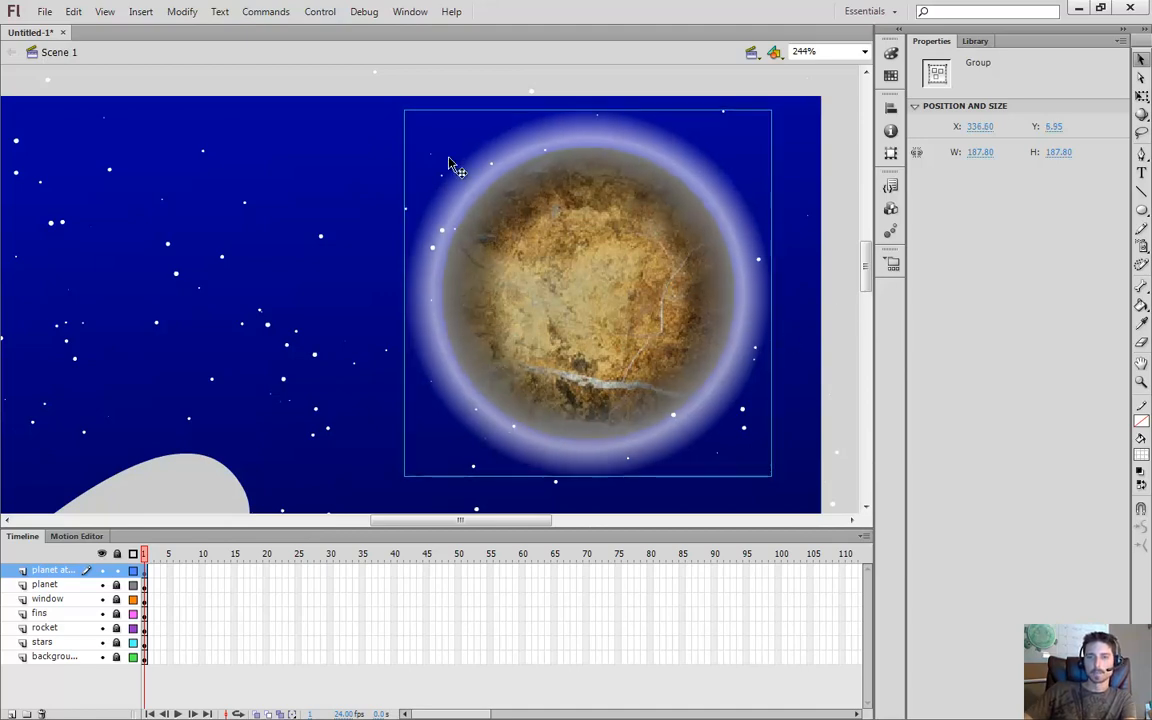
click(275, 335)
Lock the planet atmosphere layer and hide and reshow each layer in turn to check its contents at 100% zoom
click(815, 51)
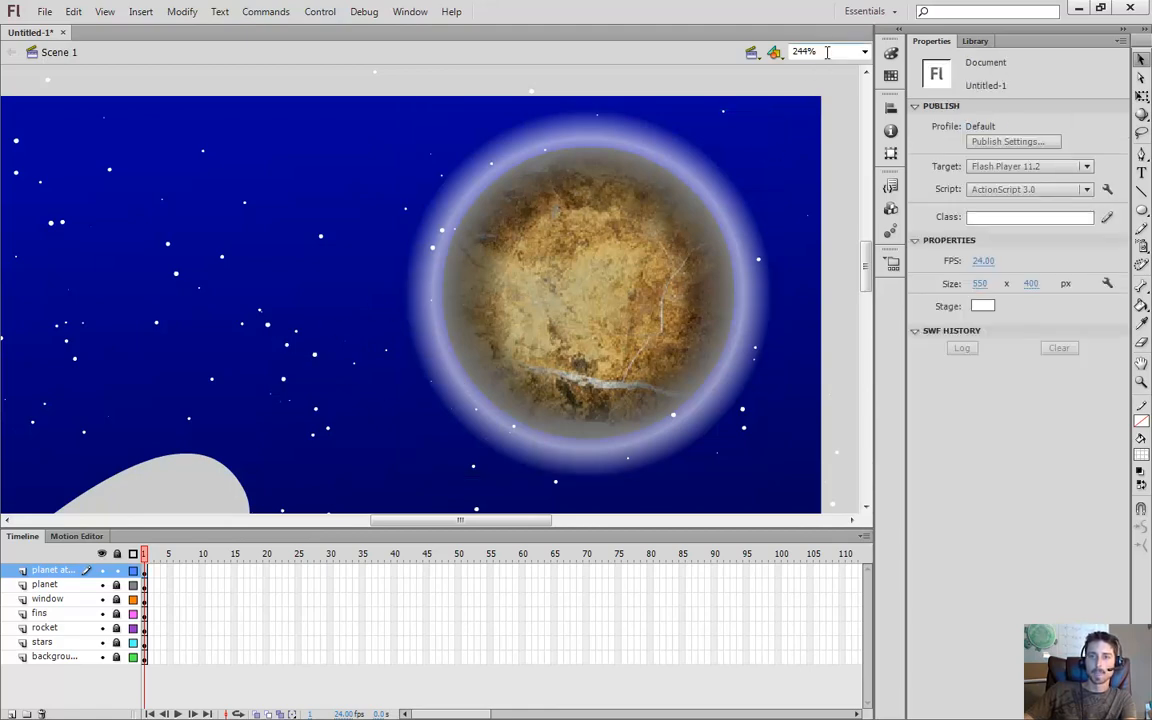
text(100)
key(Return)
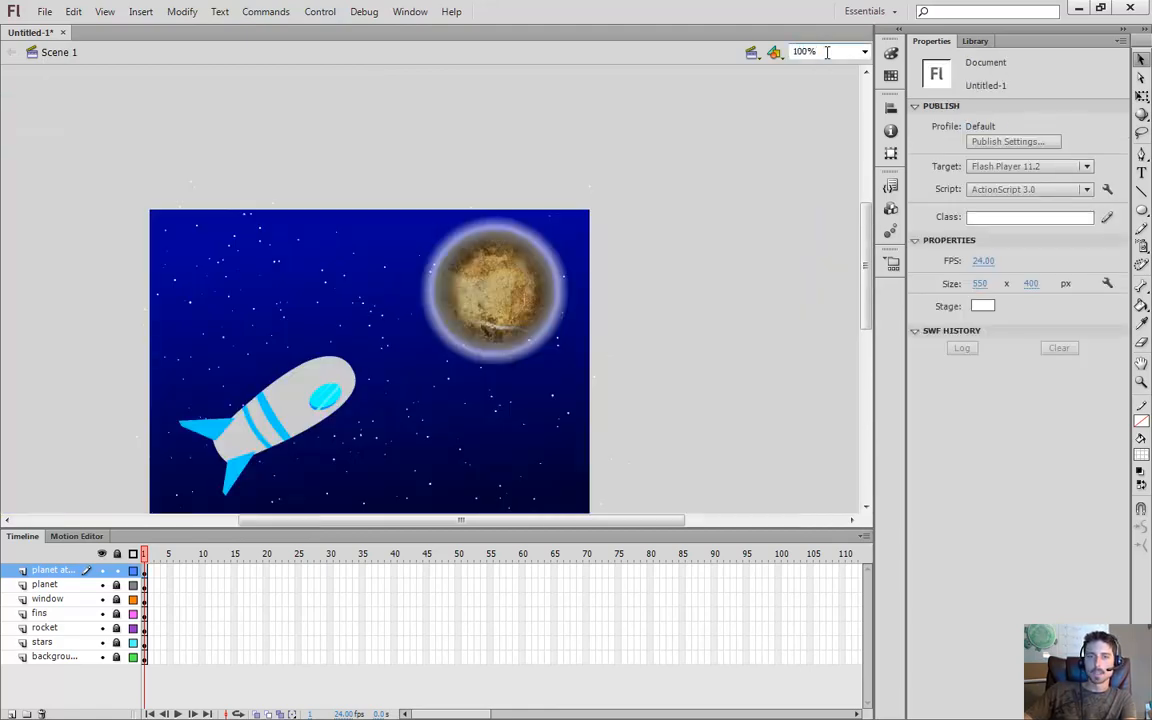
drag(432, 391, 534, 315)
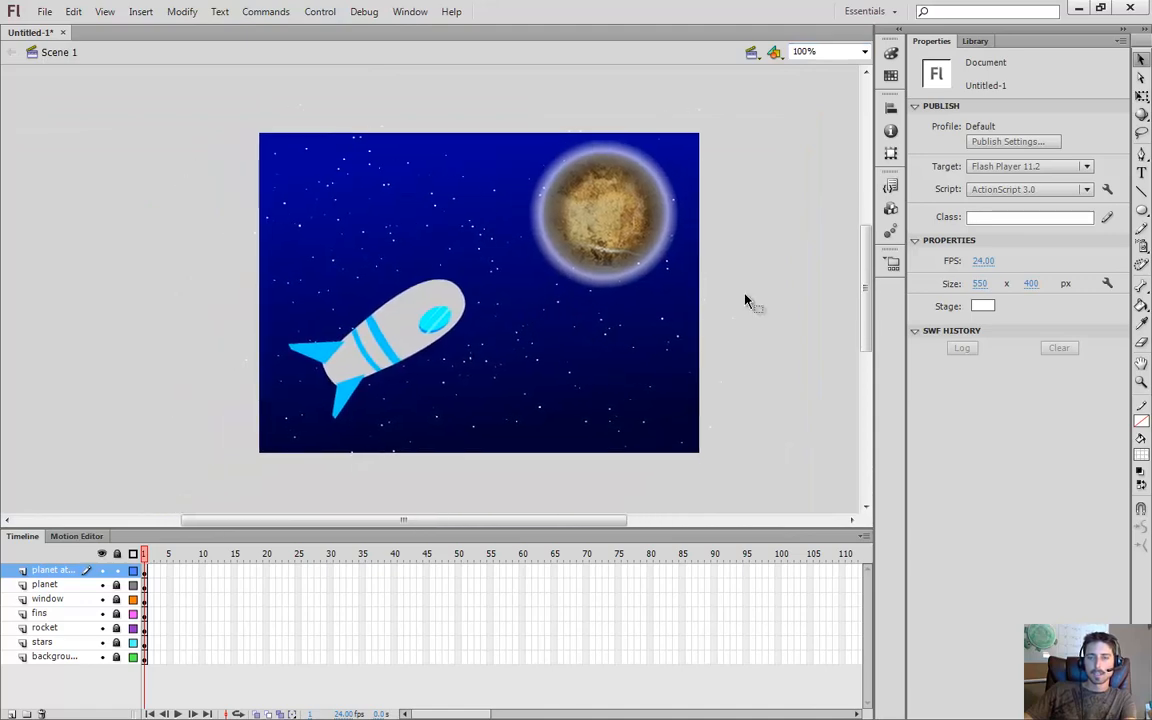
click(101, 571)
click(101, 571)
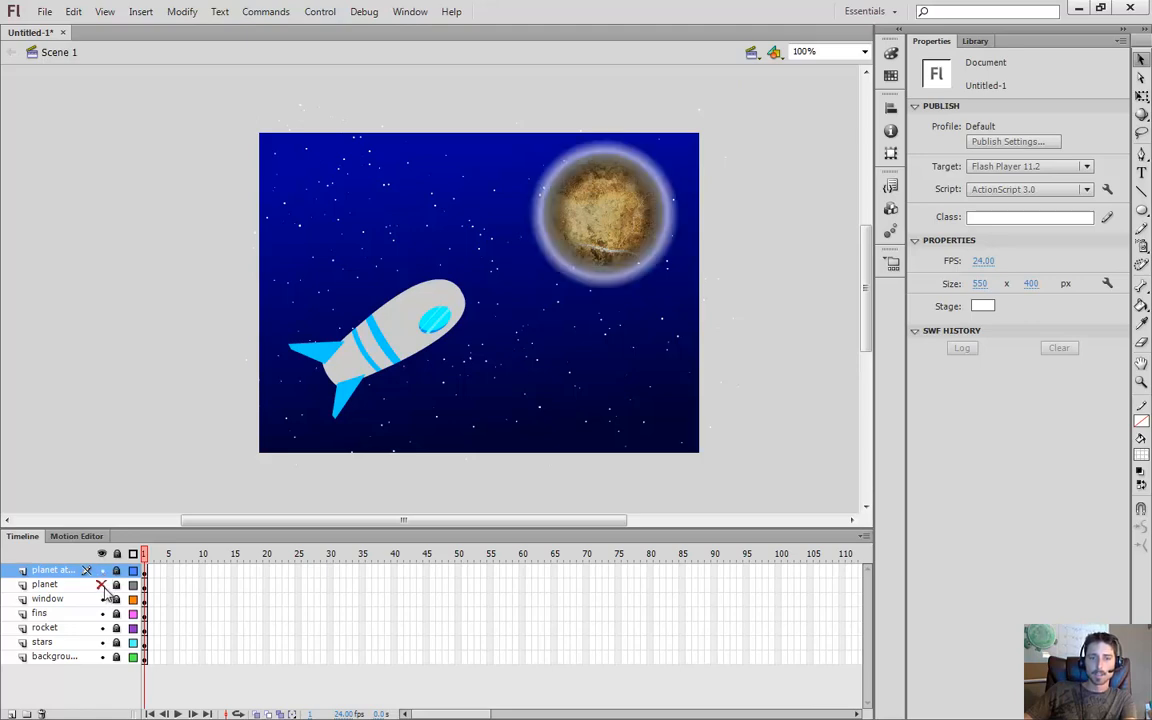
click(102, 585)
click(102, 585)
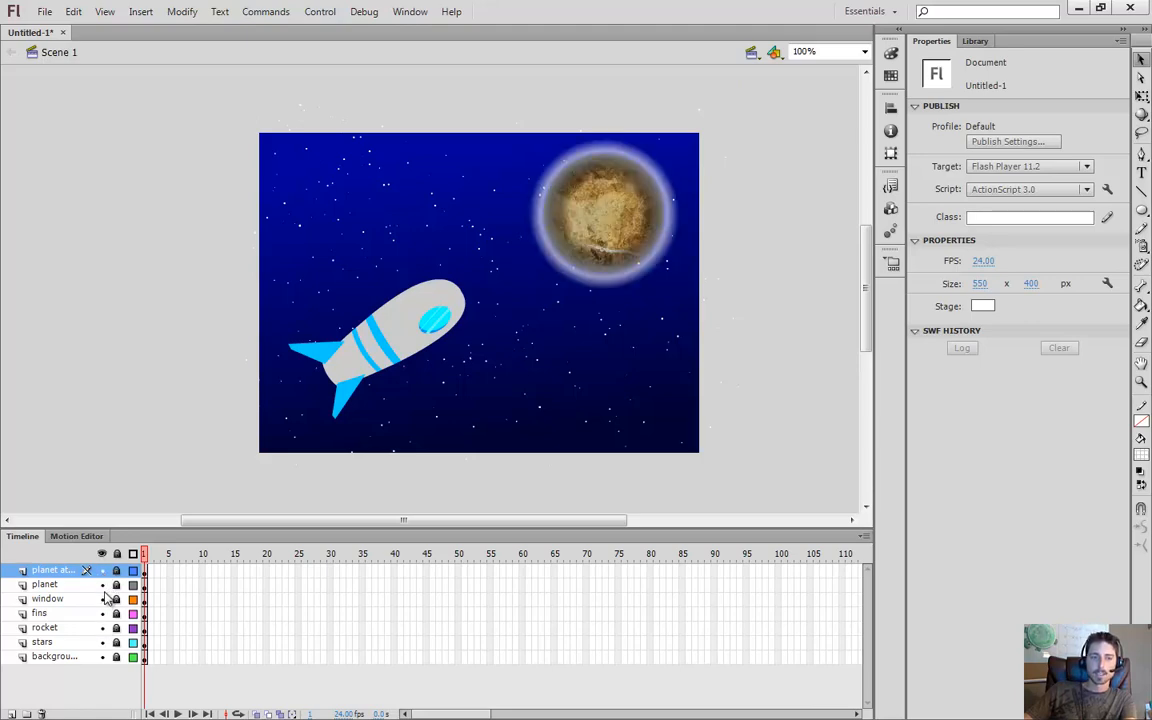
click(101, 599)
drag(104, 606, 101, 631)
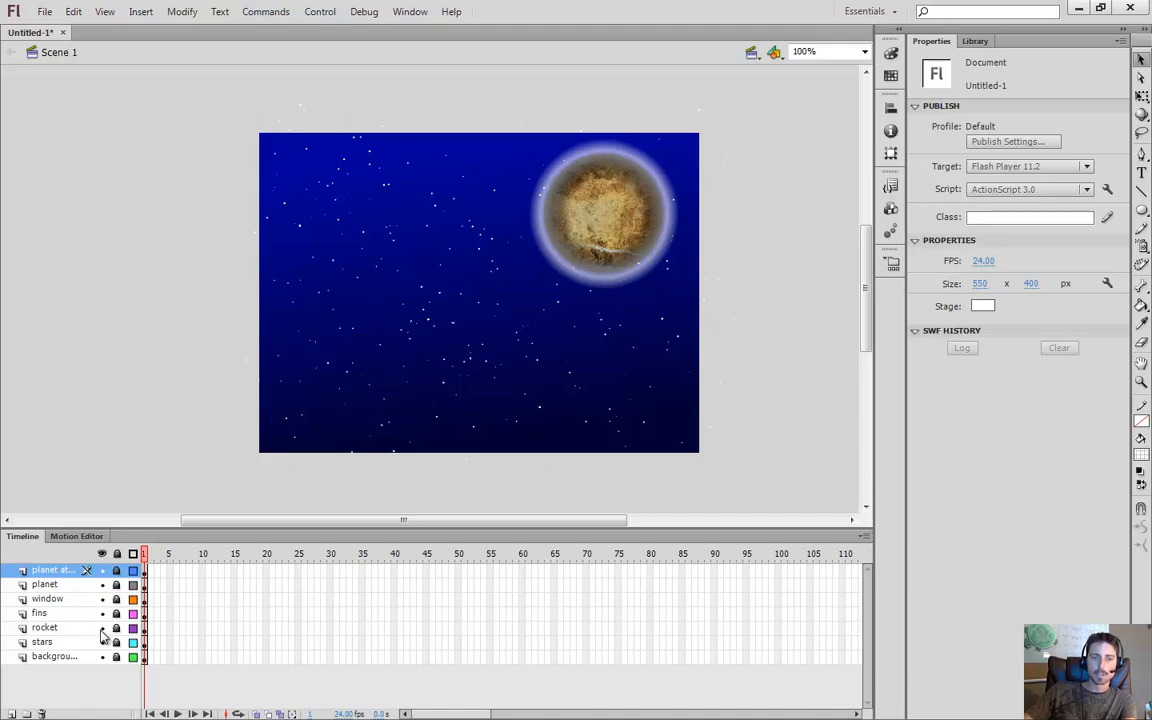
click(101, 642)
click(101, 643)
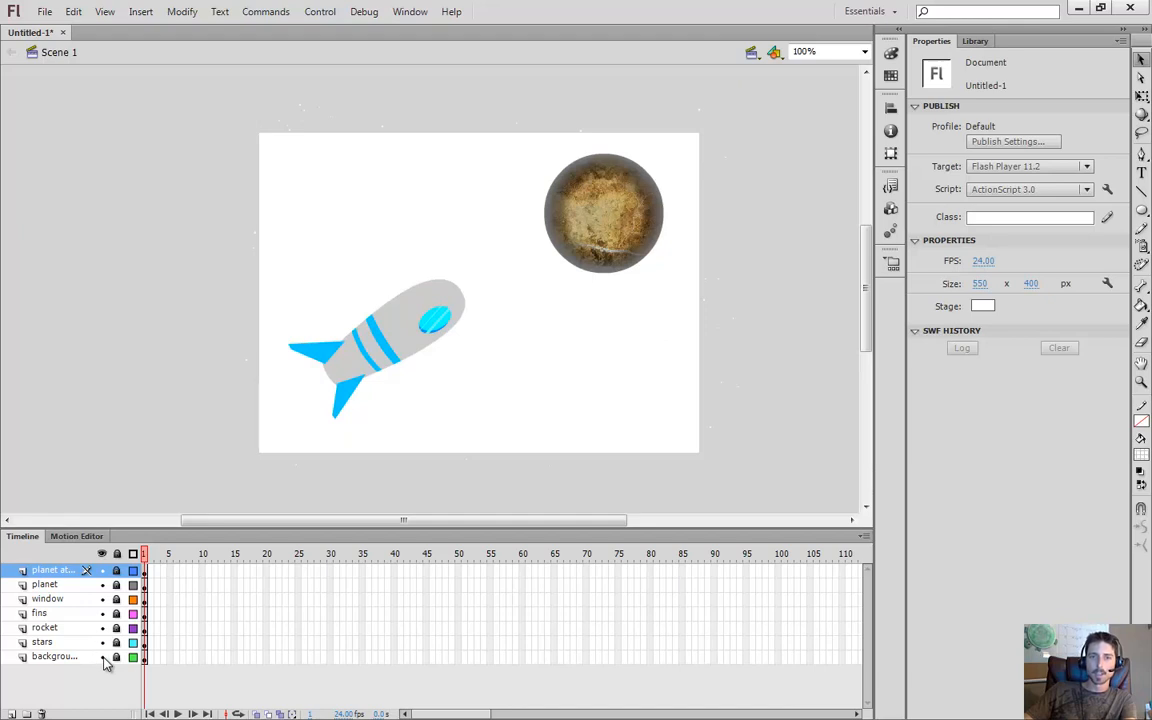
click(102, 657)
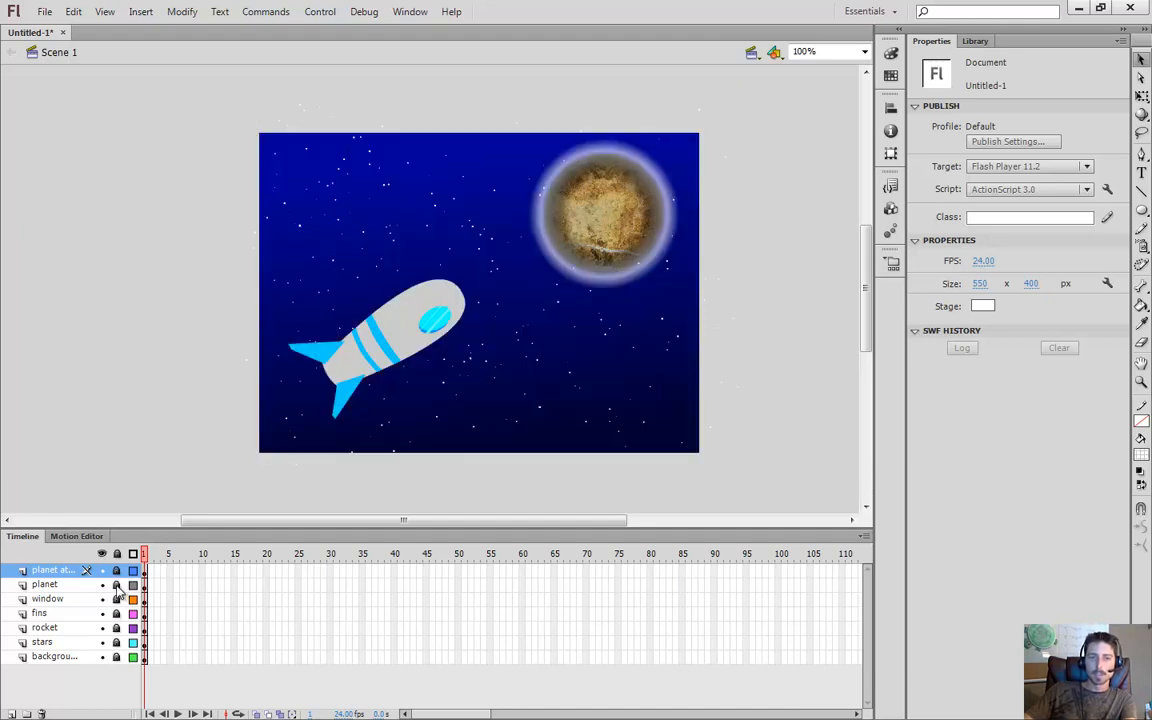